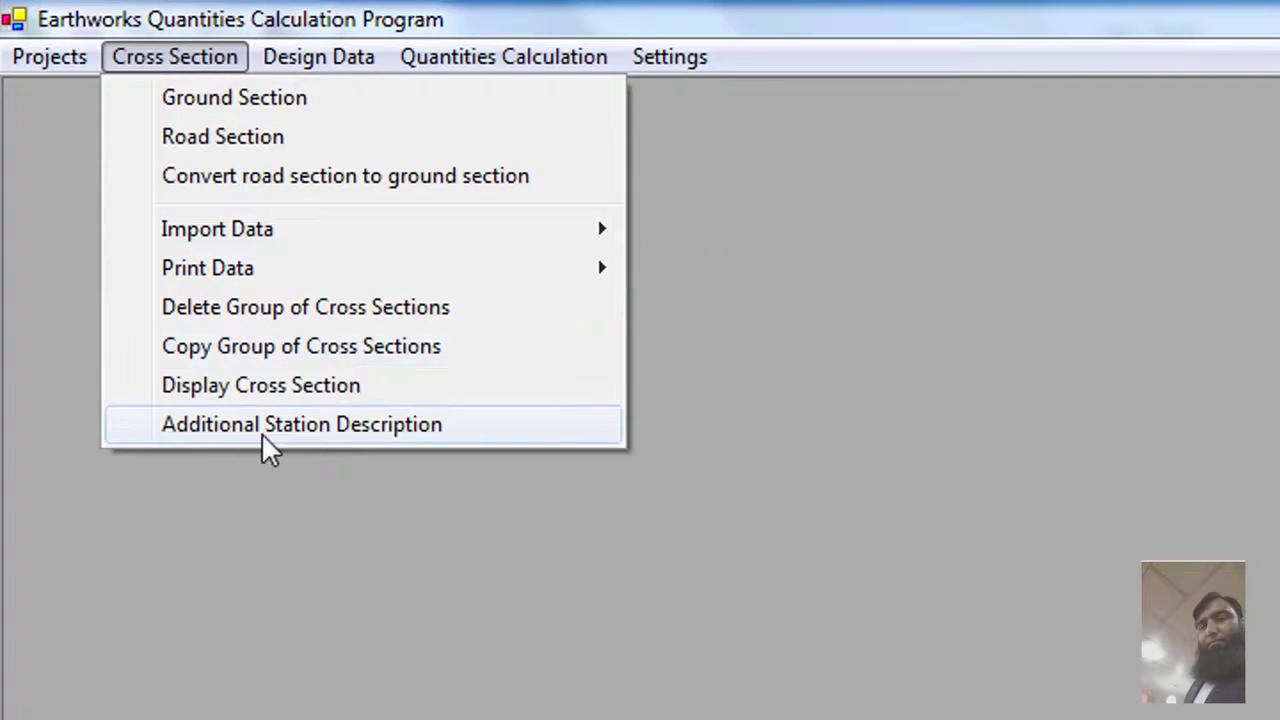
- Open the Profile Grade design data and make the PVI table editable
{"action": "mouse_move", "coordinate": [349, 55]}
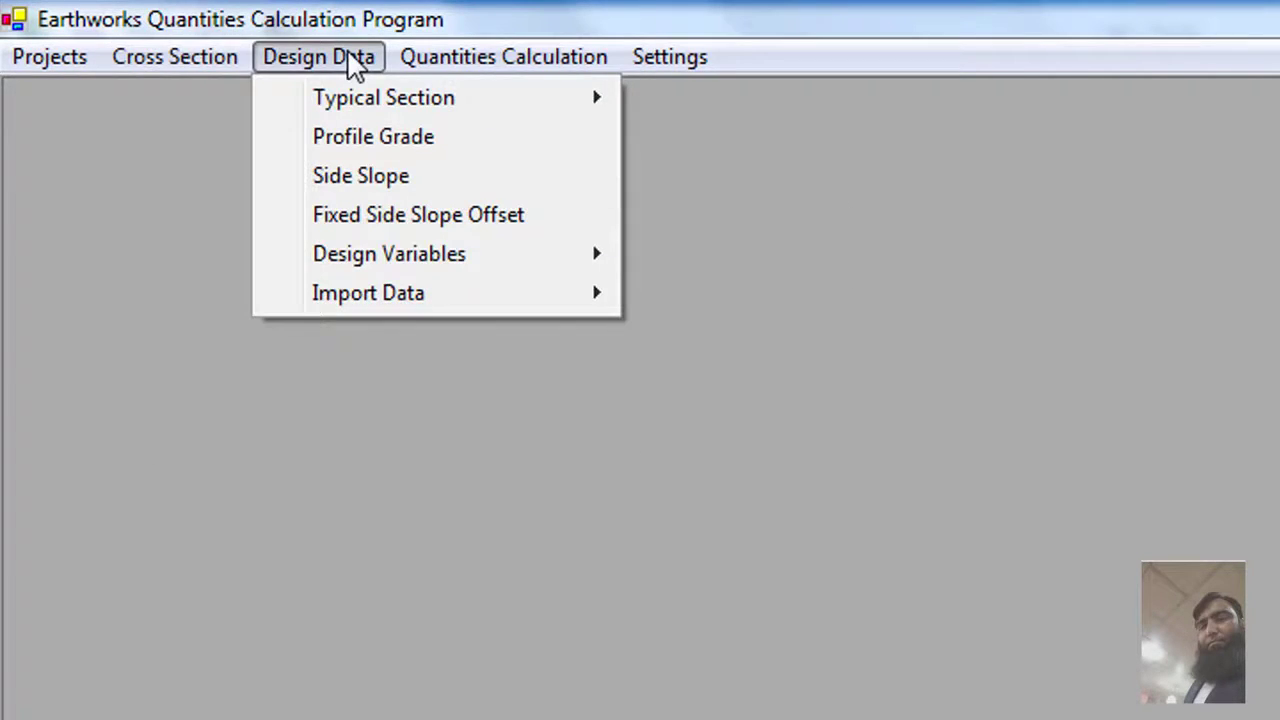
{"action": "left_click", "coordinate": [371, 146]}
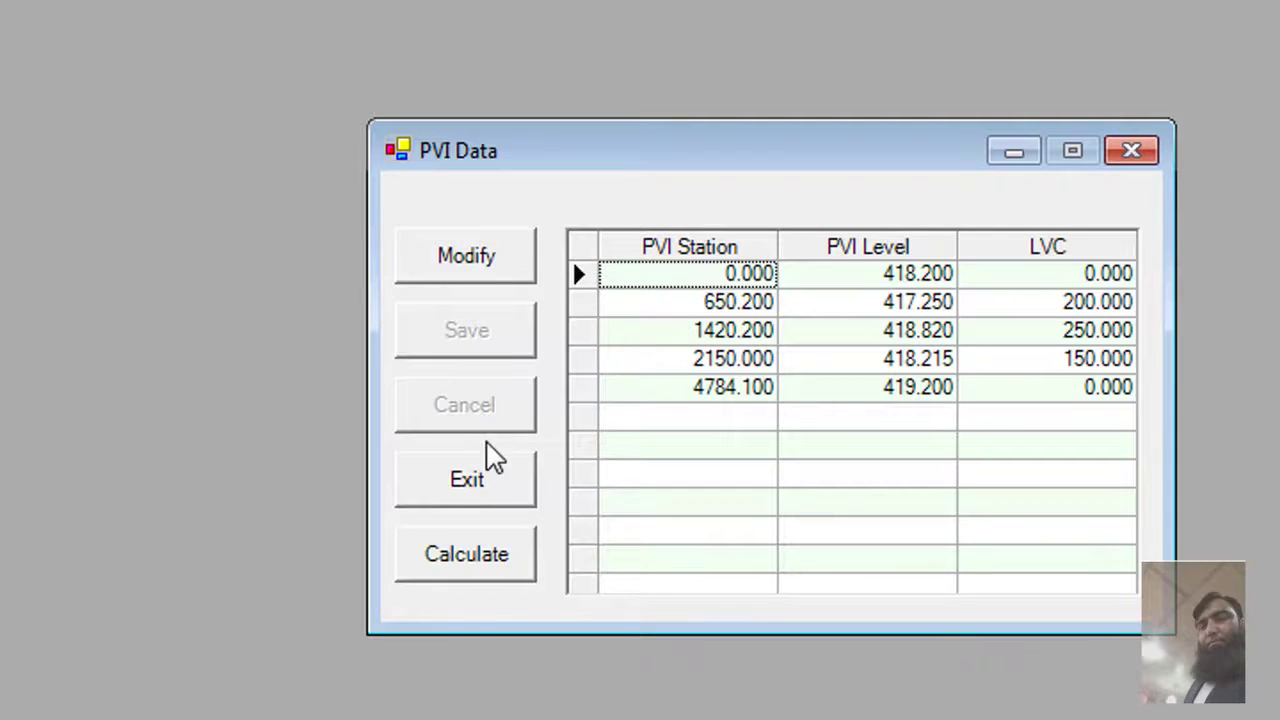
{"action": "left_click", "coordinate": [579, 389]}
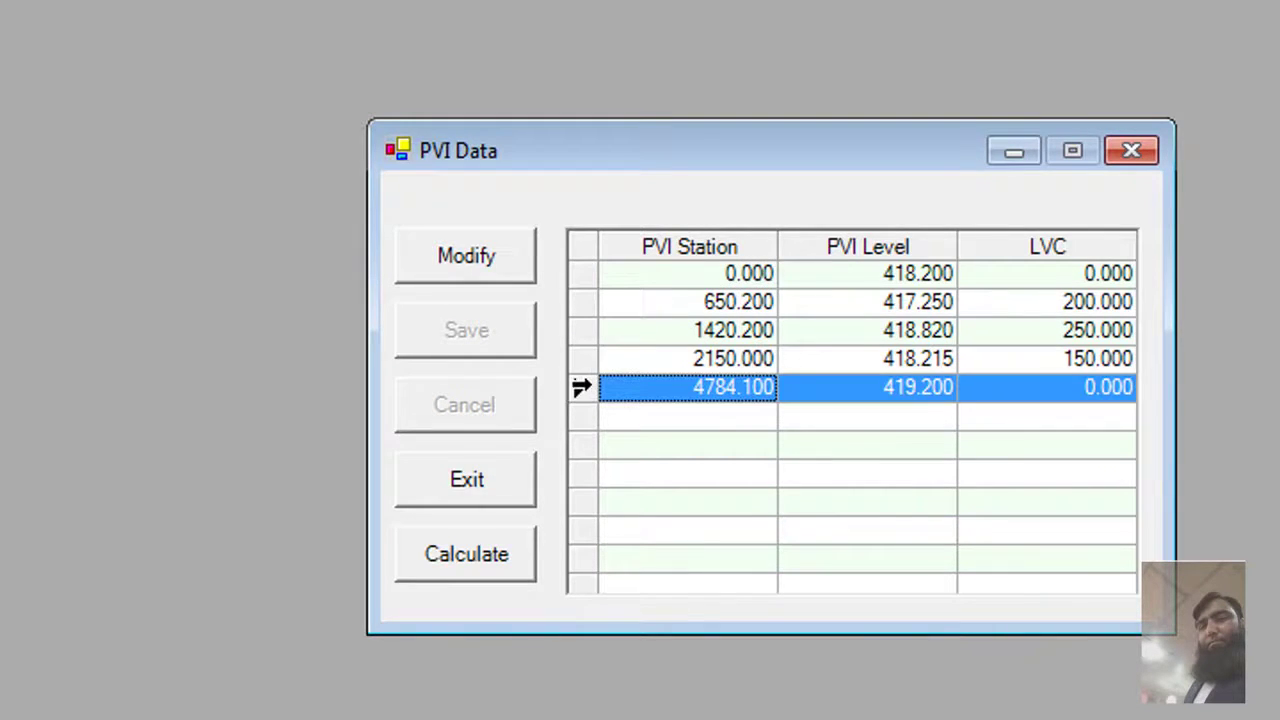
{"action": "left_click", "coordinate": [580, 330]}
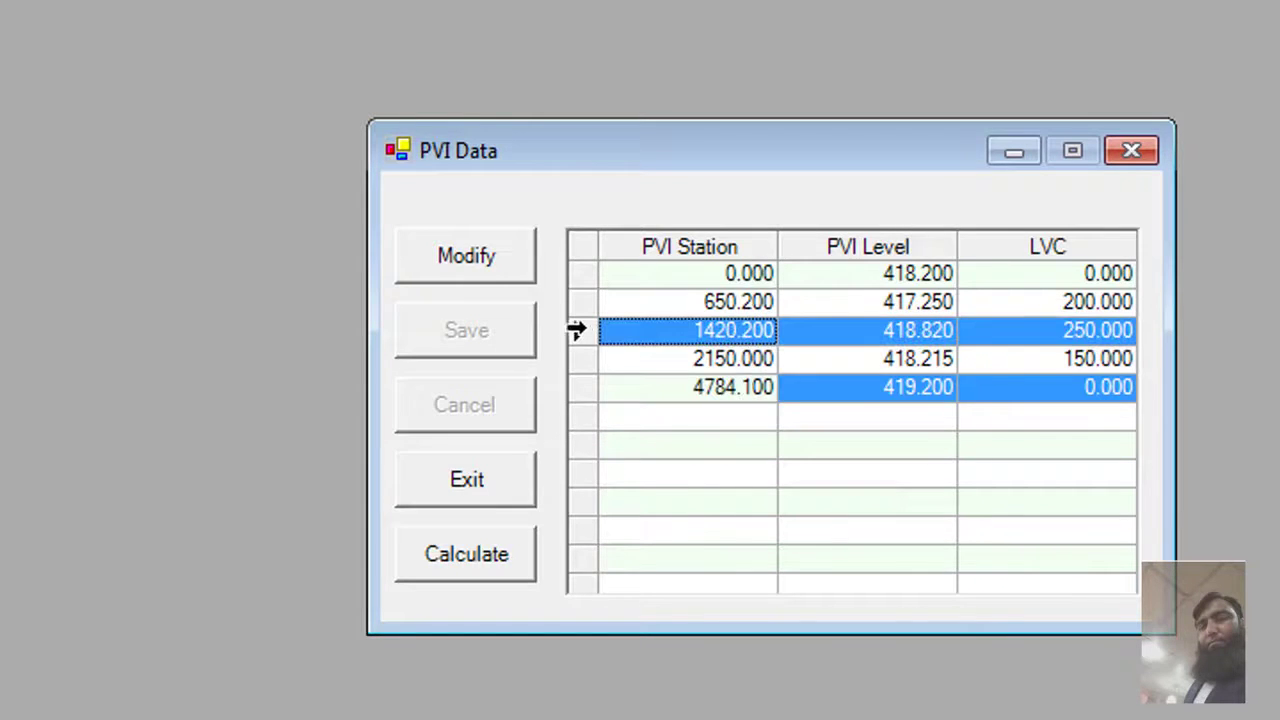
{"action": "left_click", "coordinate": [488, 260]}
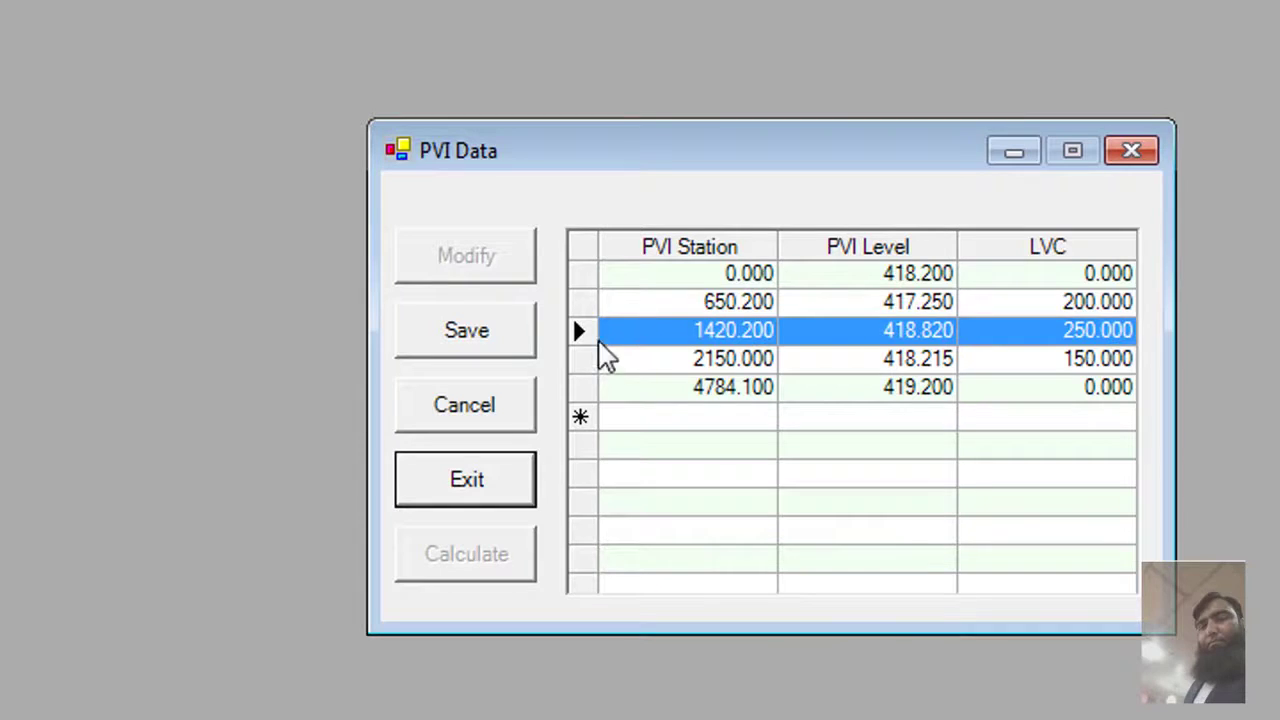
- Delete every row from the PVI table, including all stations, levels and LVC values
{"action": "left_click", "coordinate": [580, 331]}
{"action": "key", "text": "Delete"}
{"action": "key", "text": "Delete"}
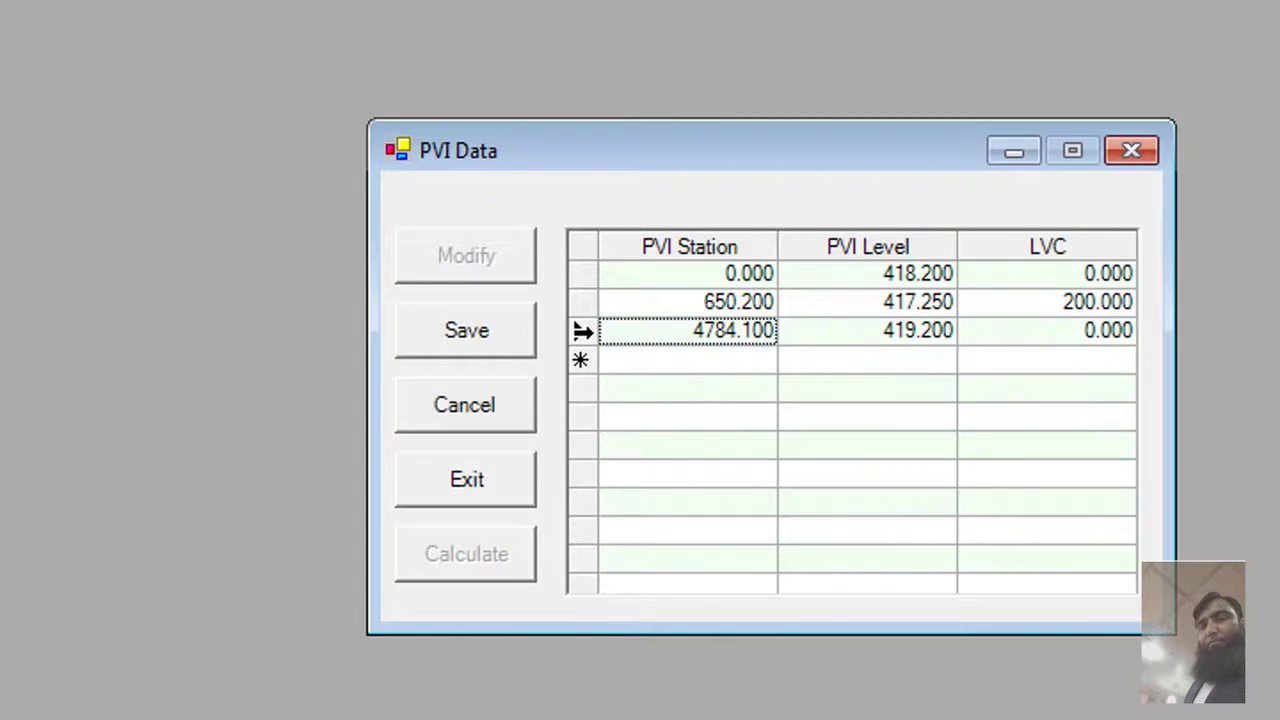
{"action": "left_click", "coordinate": [582, 331]}
{"action": "key", "text": "Delete"}
{"action": "left_click", "coordinate": [580, 302]}
{"action": "key", "text": "Delete"}
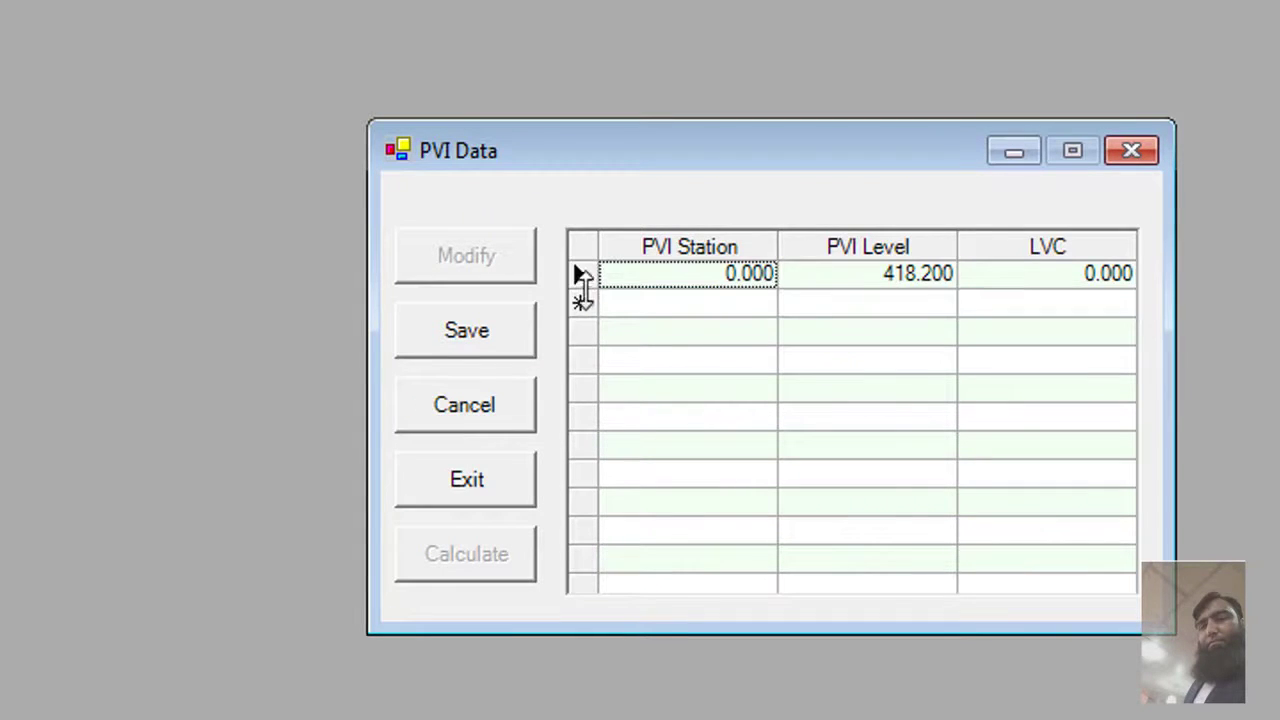
{"action": "left_click", "coordinate": [582, 276]}
{"action": "key", "text": "Delete"}
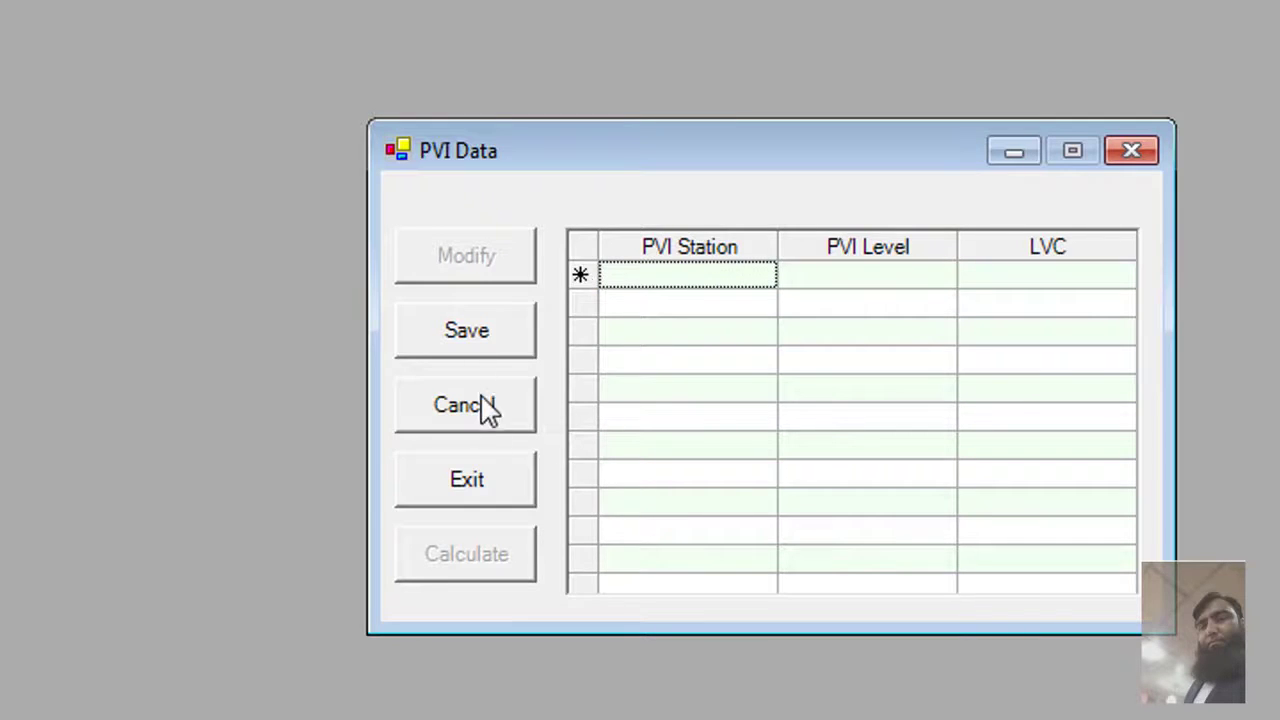
- Try to save the emptied PVI table and close the PVI Data window
{"action": "left_click", "coordinate": [491, 340]}
{"action": "left_click", "coordinate": [816, 518]}
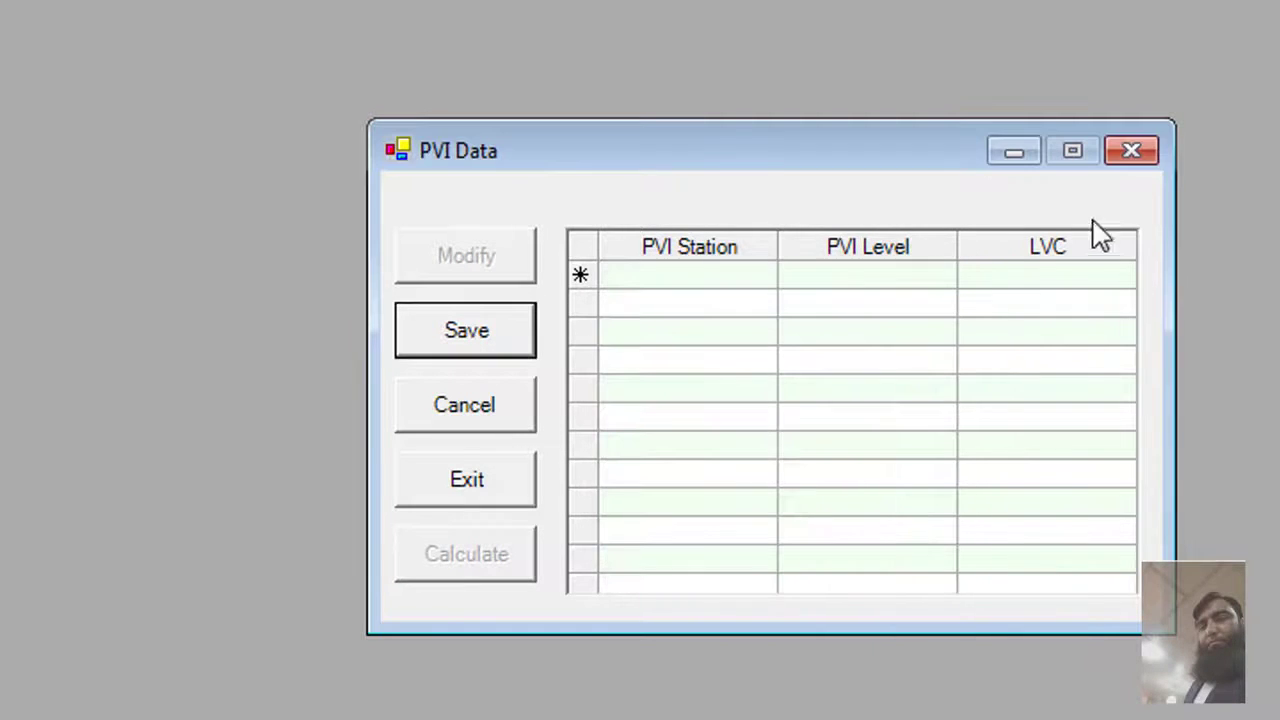
{"action": "left_click", "coordinate": [1131, 151]}
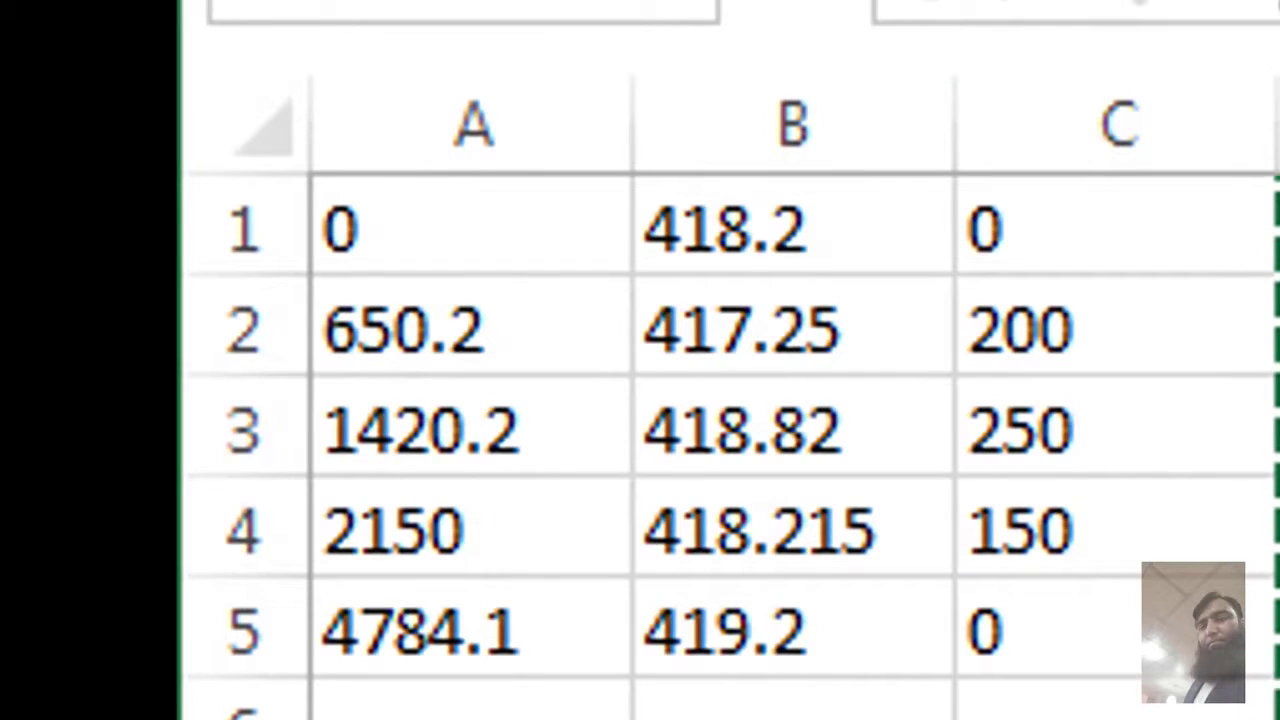
- Switch to the Excel worksheet, cancel the pending copy and examine the three profile data columns in A1:C5
{"action": "key", "text": "Escape"}
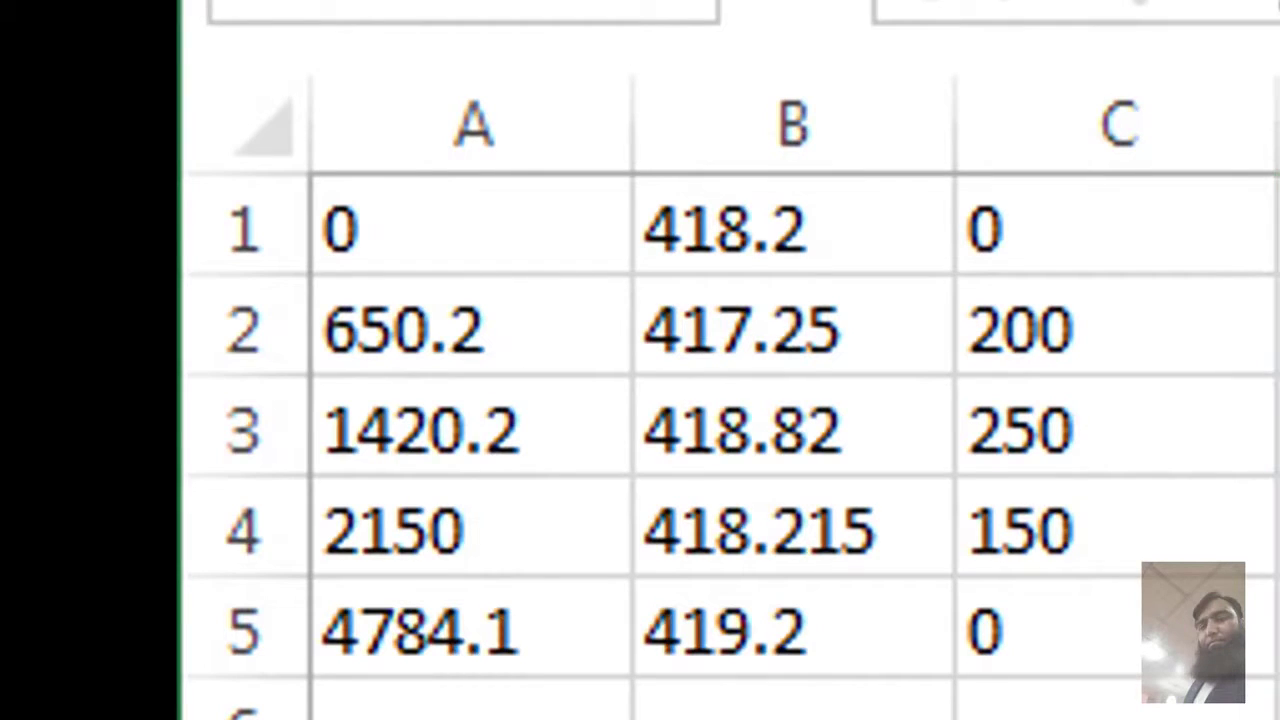
{"action": "left_click", "coordinate": [450, 213]}
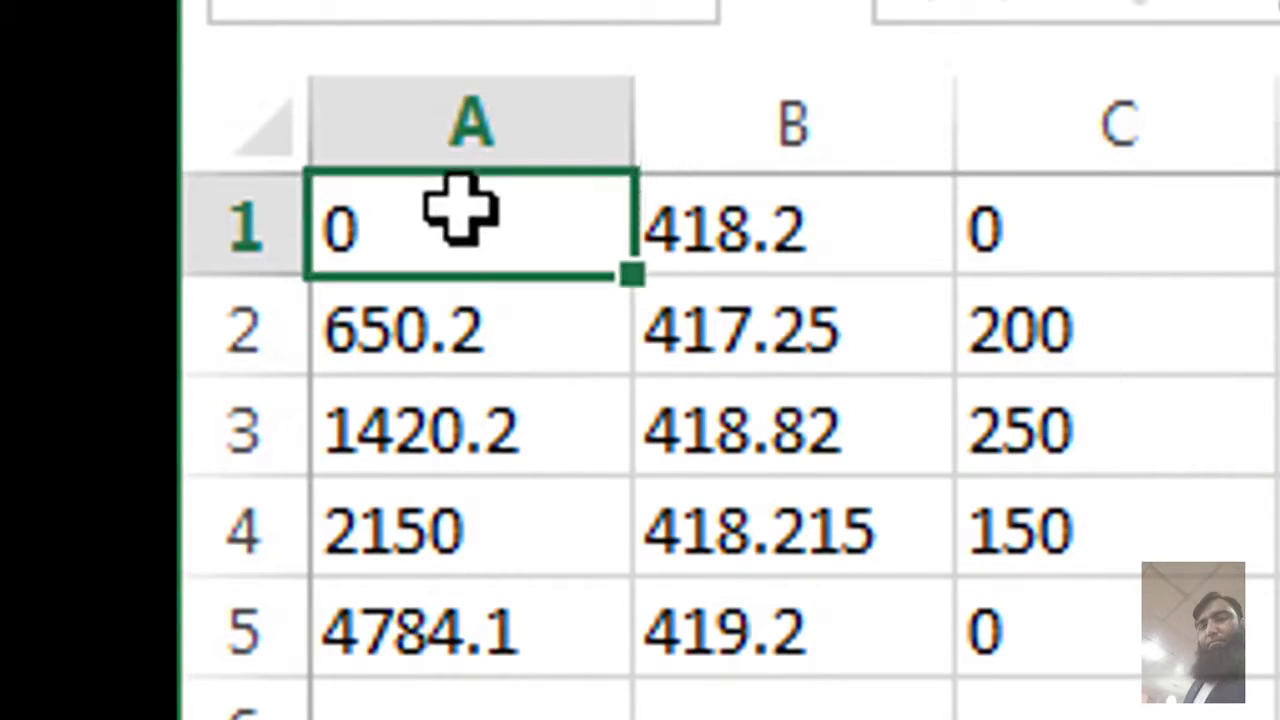
{"action": "left_click", "coordinate": [805, 230]}
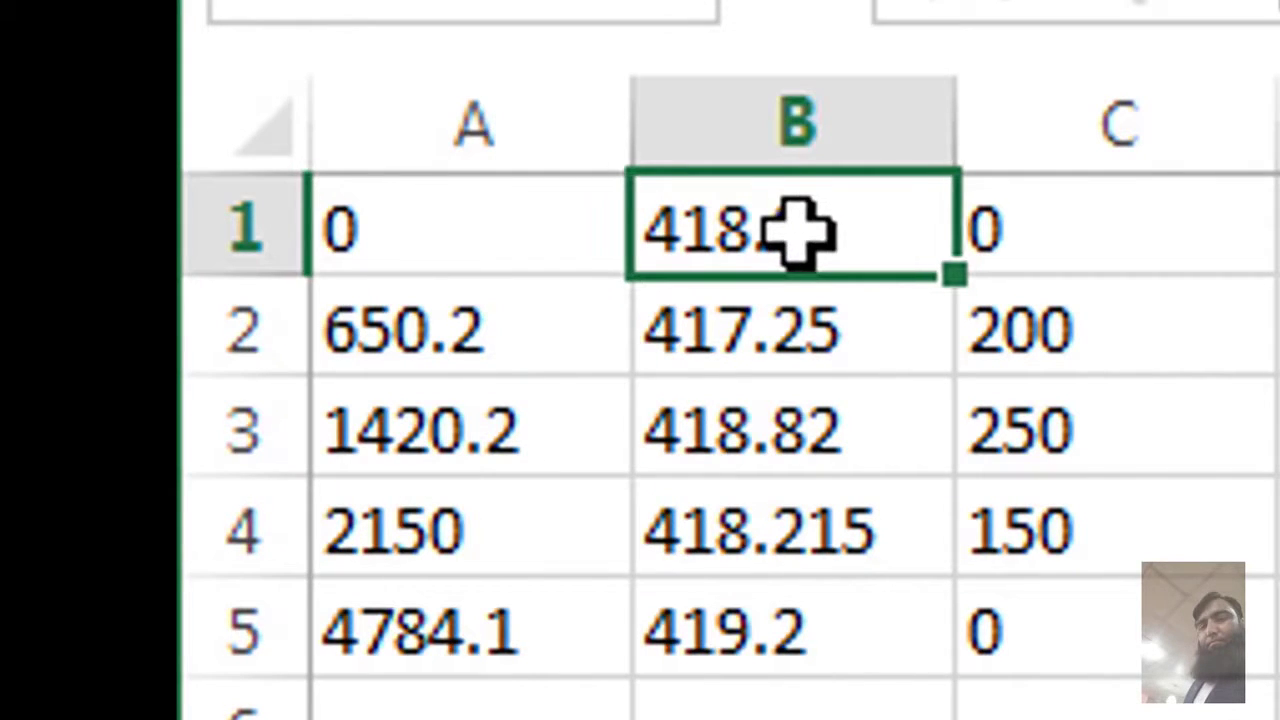
{"action": "left_click", "coordinate": [1060, 237]}
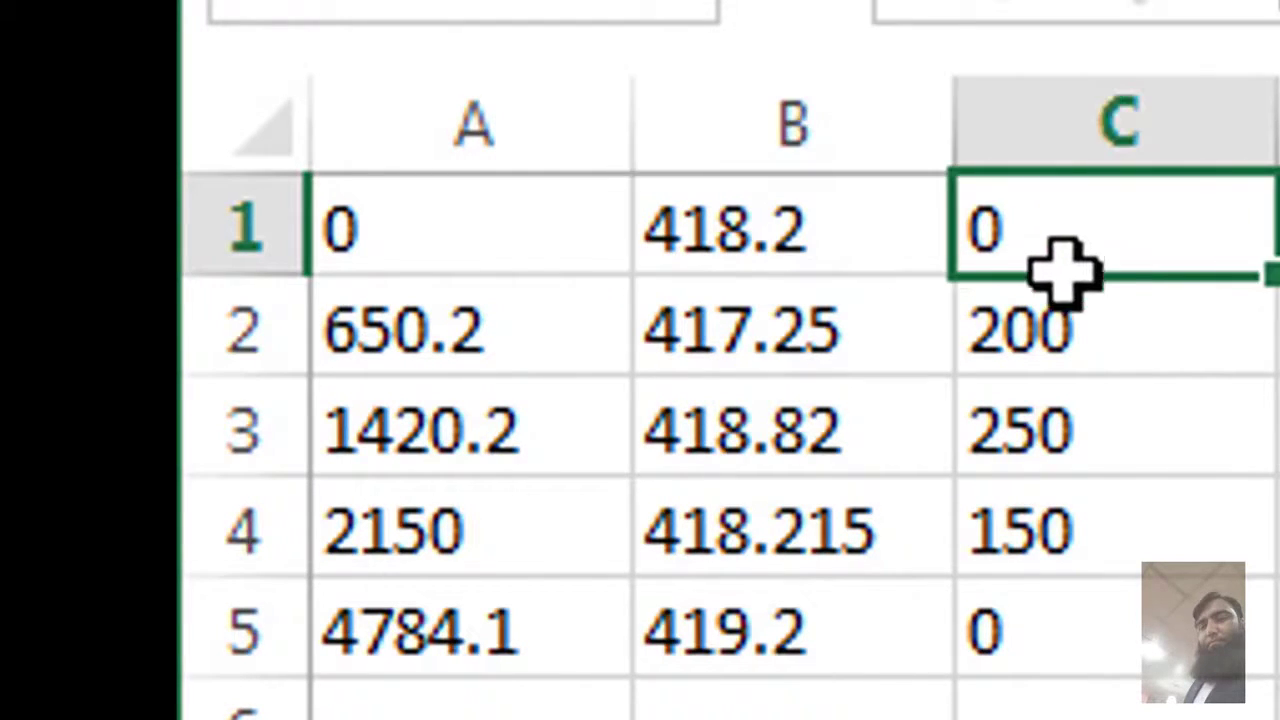
{"action": "mouse_move", "coordinate": [411, 207]}
{"action": "left_mouse_down"}
{"action": "mouse_move", "coordinate": [671, 434]}
{"action": "mouse_move", "coordinate": [1150, 705]}
{"action": "mouse_move", "coordinate": [1100, 640]}
{"action": "mouse_move", "coordinate": [1105, 590]}
{"action": "left_mouse_up"}
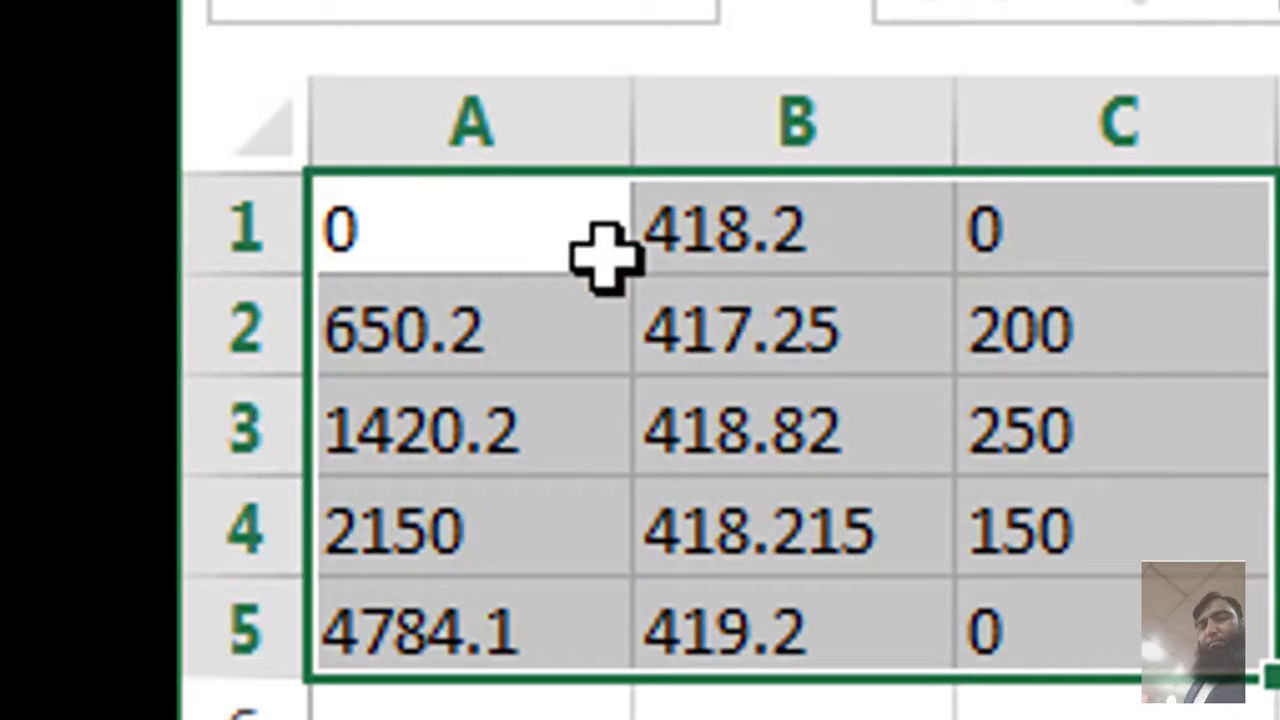
- Insert a blank row above the profile data and enter the headers STATION, LEVEL and C LENTH in A1:C1
{"action": "left_click", "coordinate": [215, 226]}
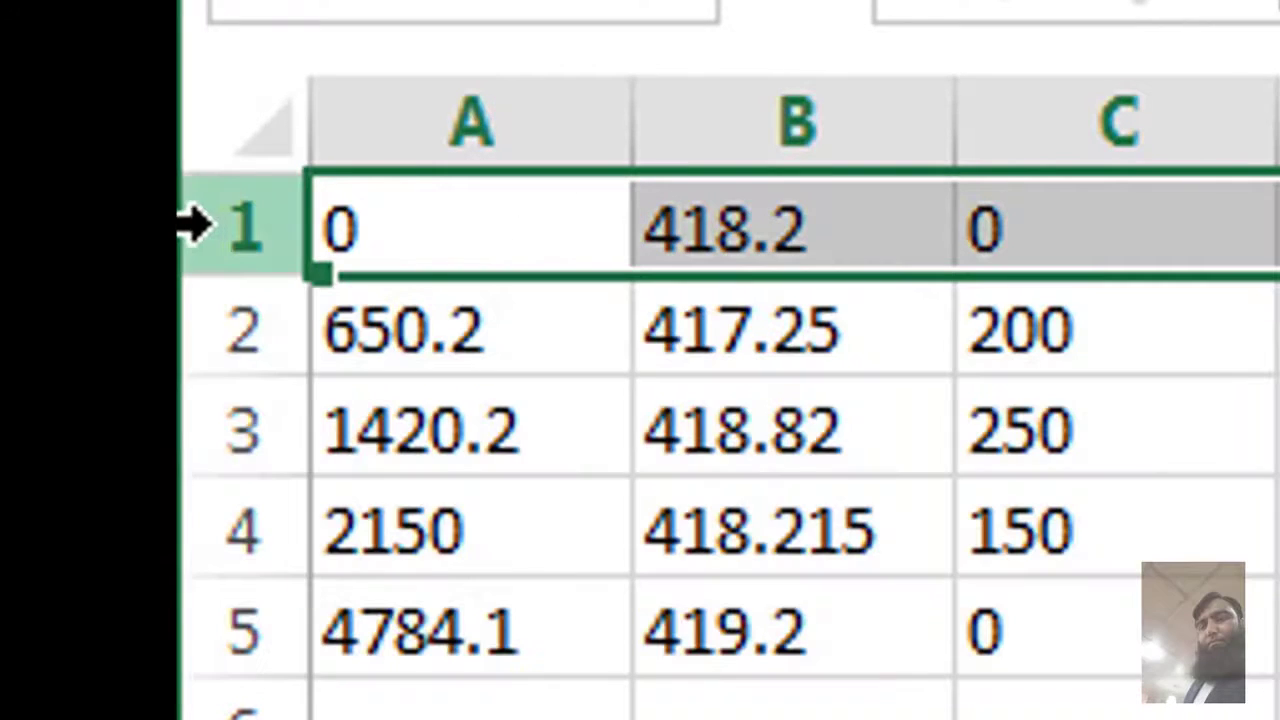
{"action": "key", "text": "ctrl+shift+plus"}
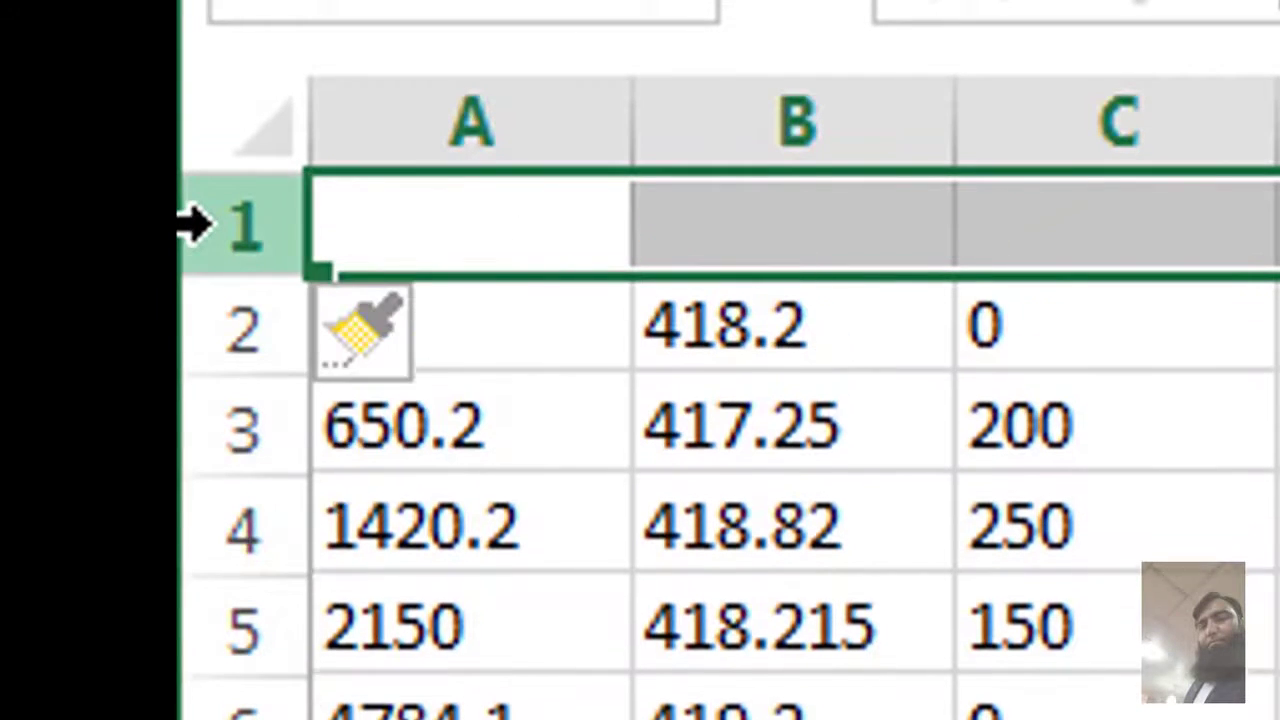
{"action": "left_click", "coordinate": [505, 247]}
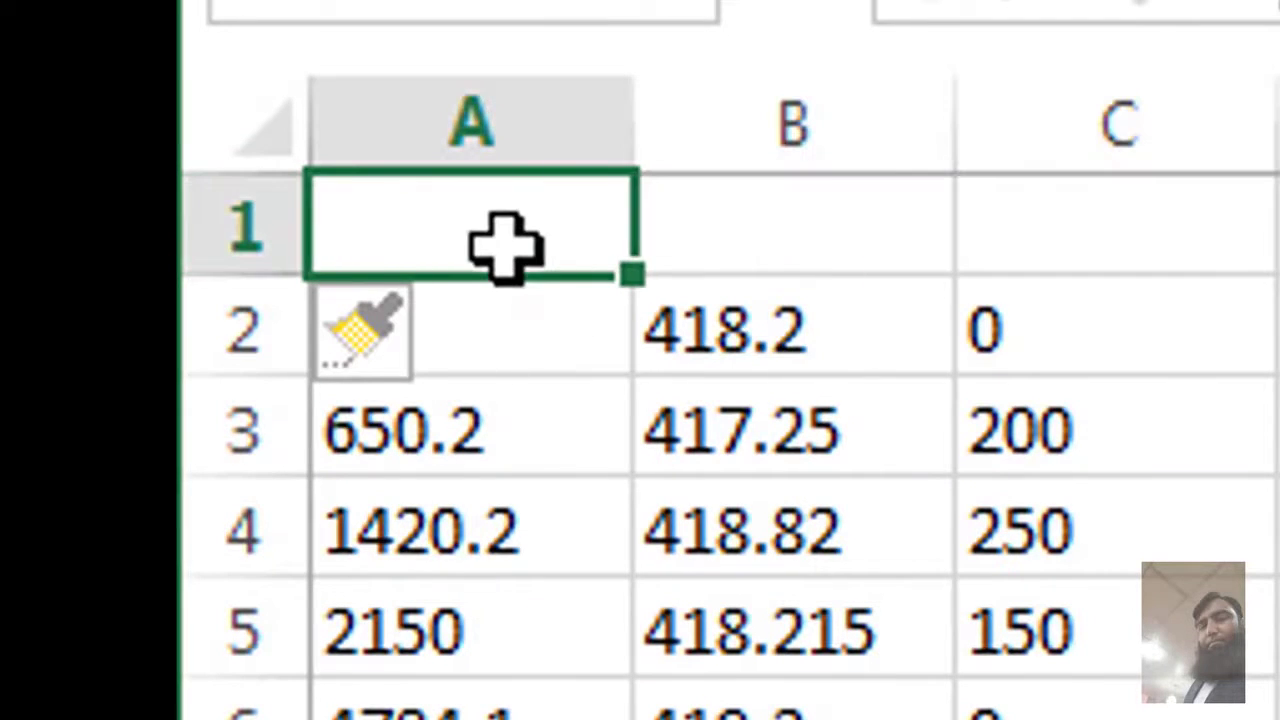
{"action": "type", "text": "ST"}
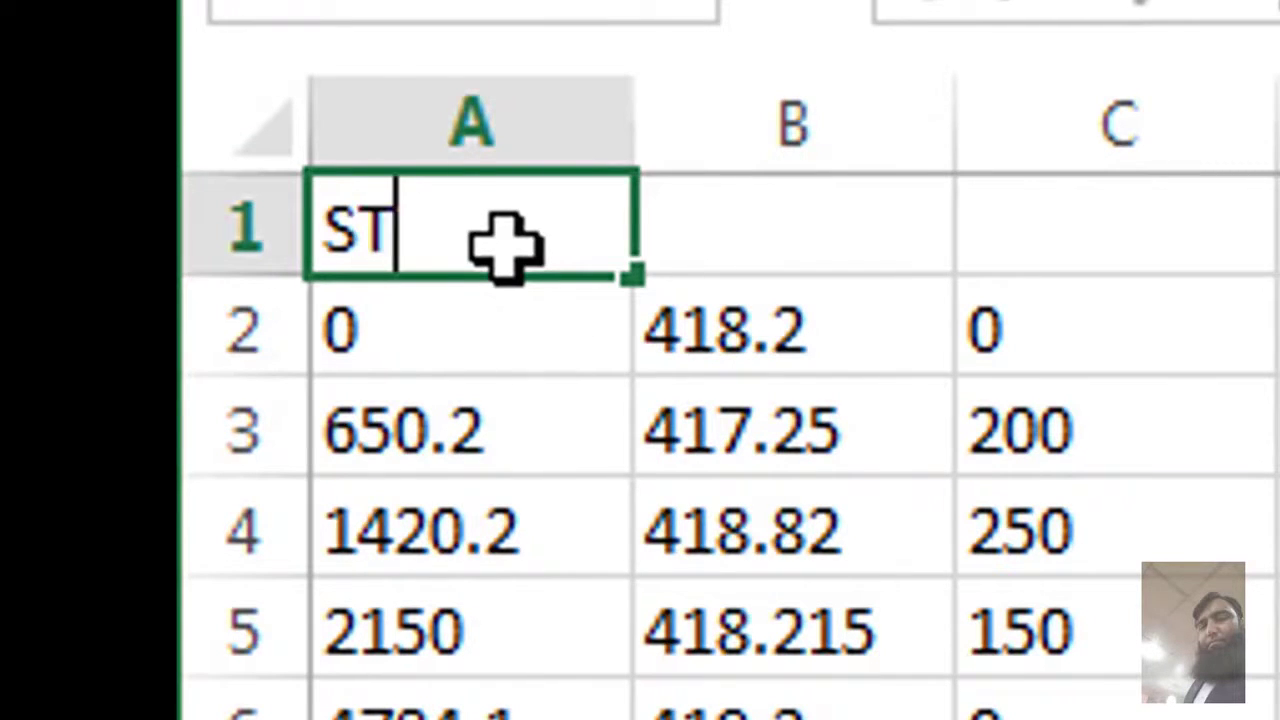
{"action": "type", "text": "ATION"}
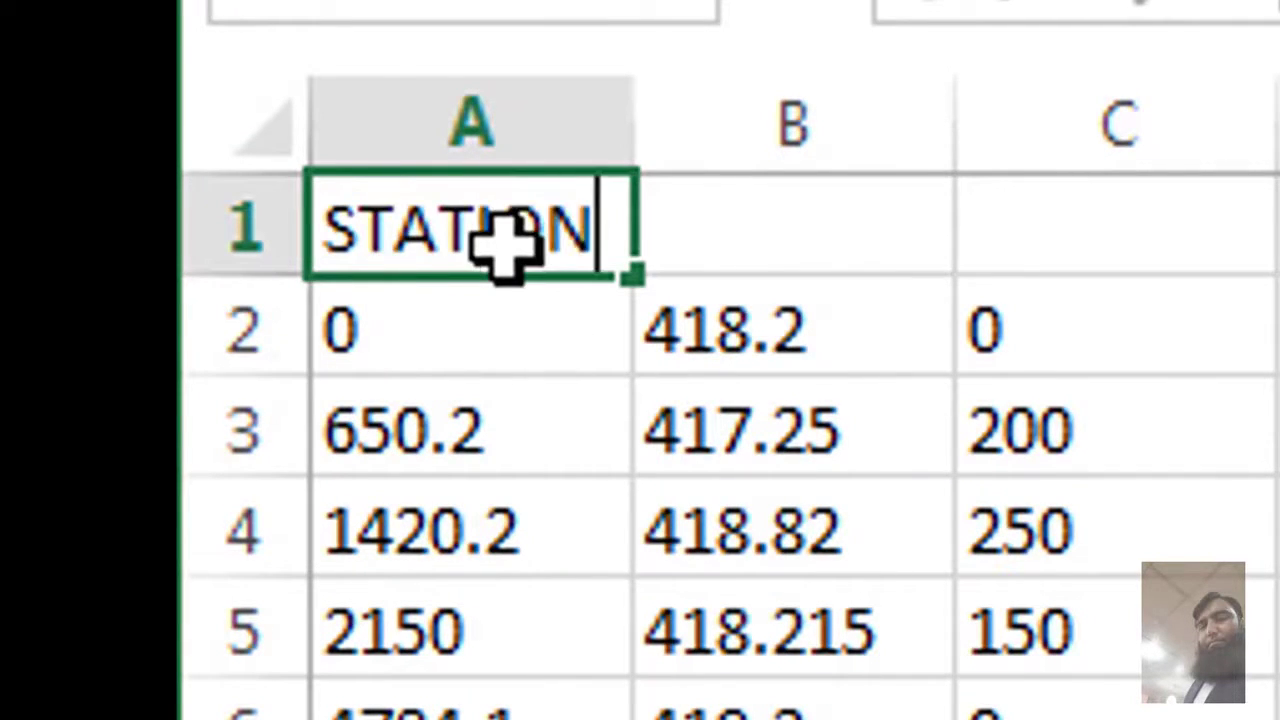
{"action": "key", "text": "Tab"}
{"action": "type", "text": "L"}
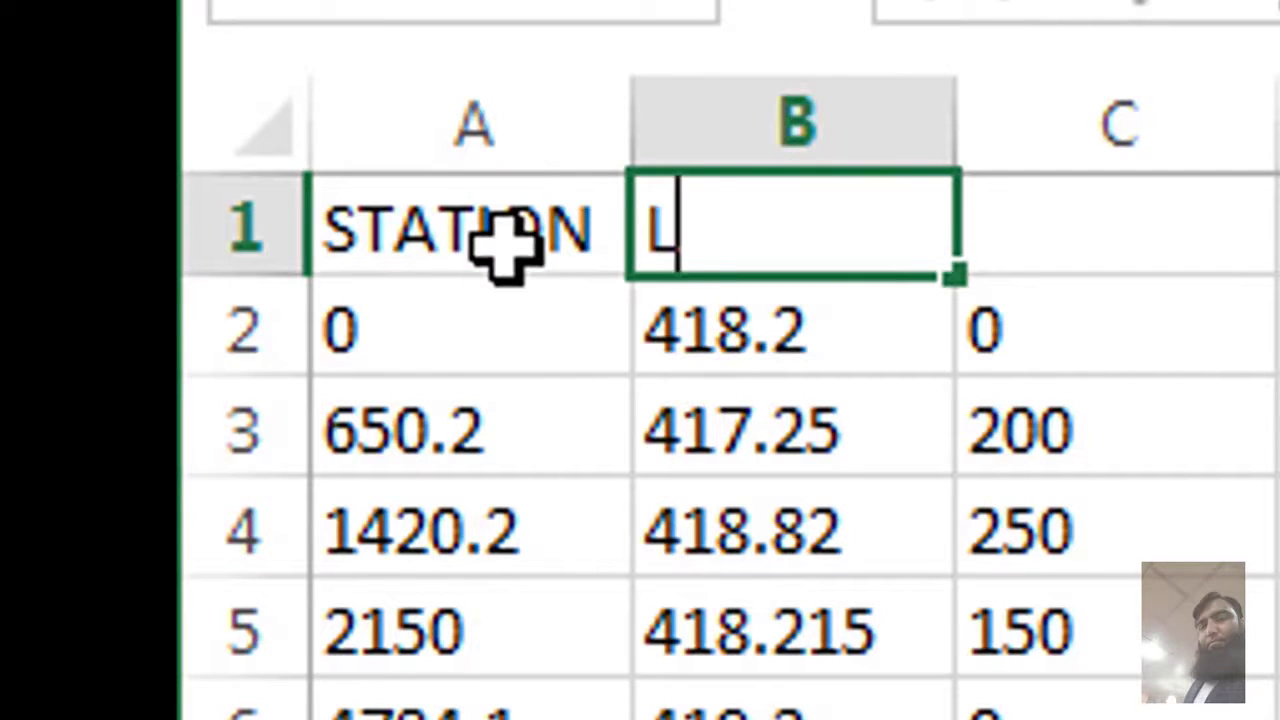
{"action": "type", "text": "EVEL"}
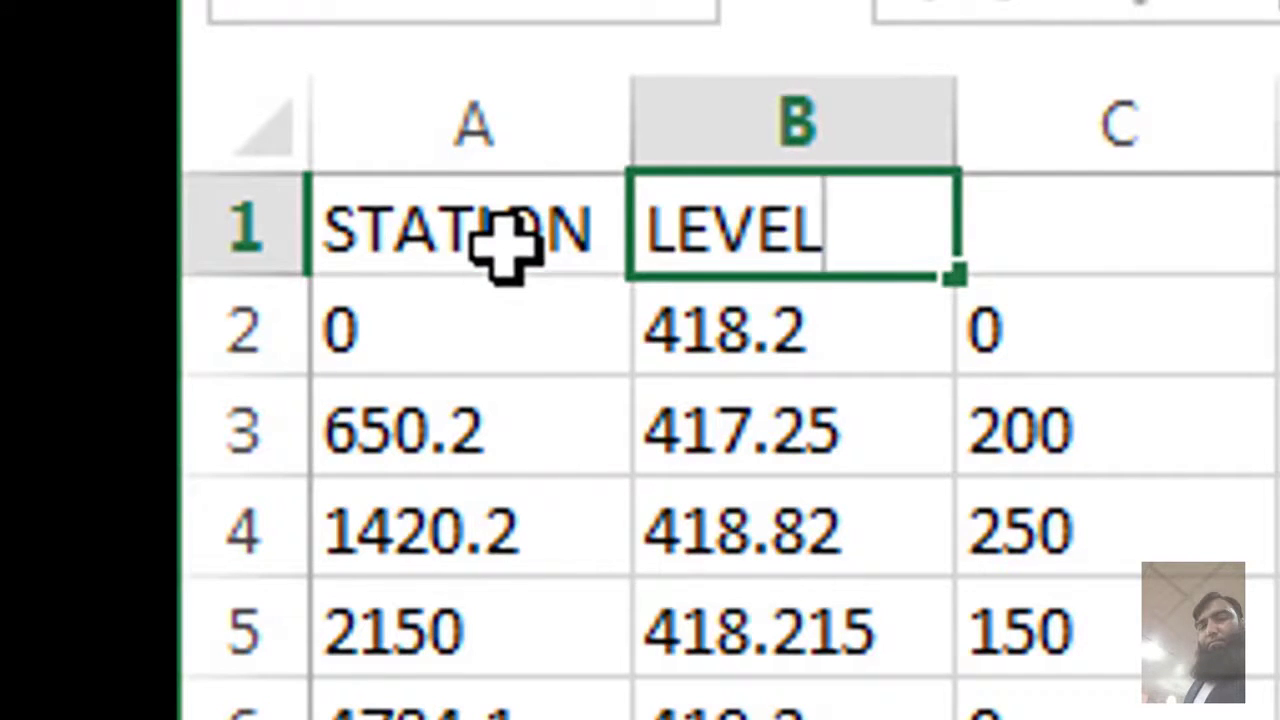
{"action": "key", "text": "Tab"}
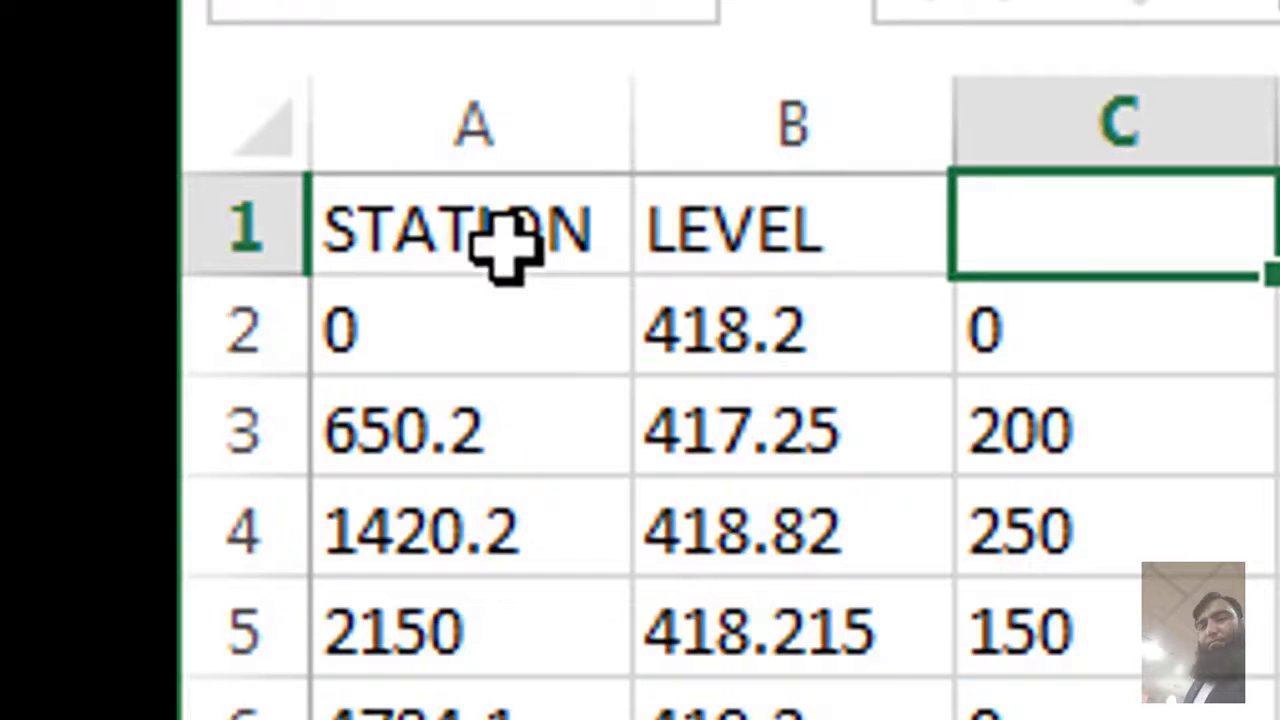
{"action": "type", "text": "C L"}
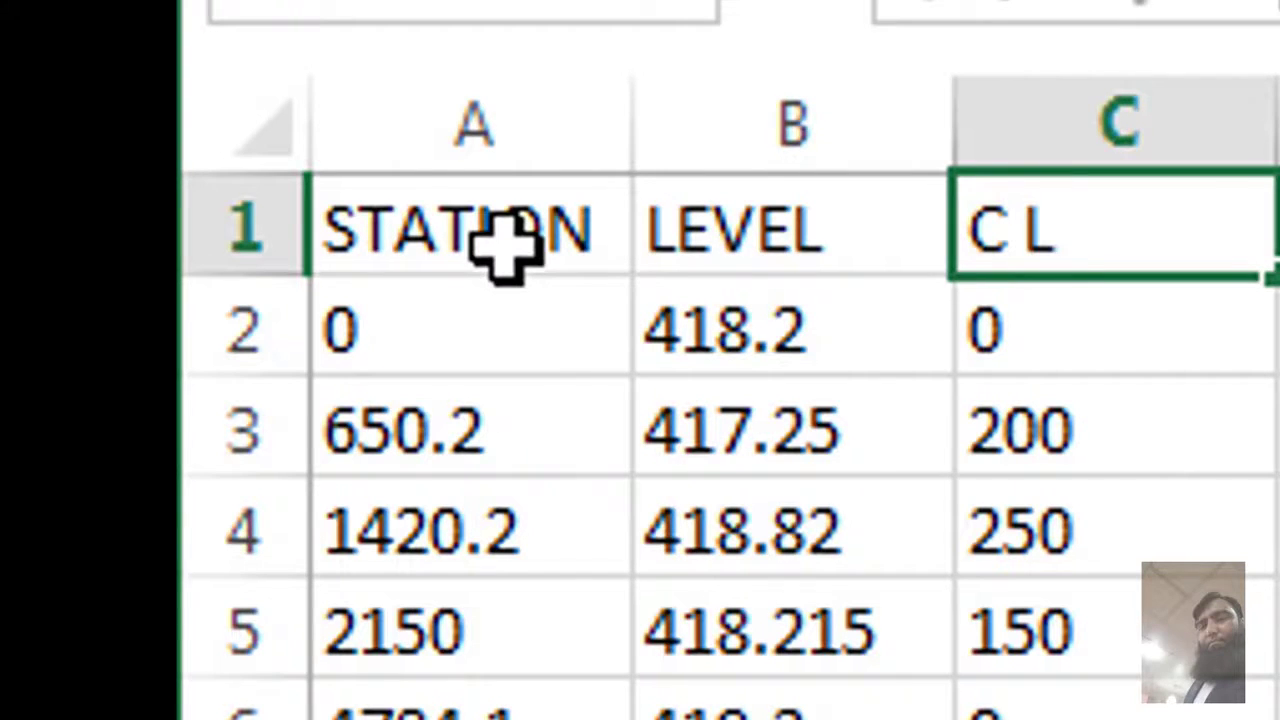
{"action": "type", "text": "ENTH"}
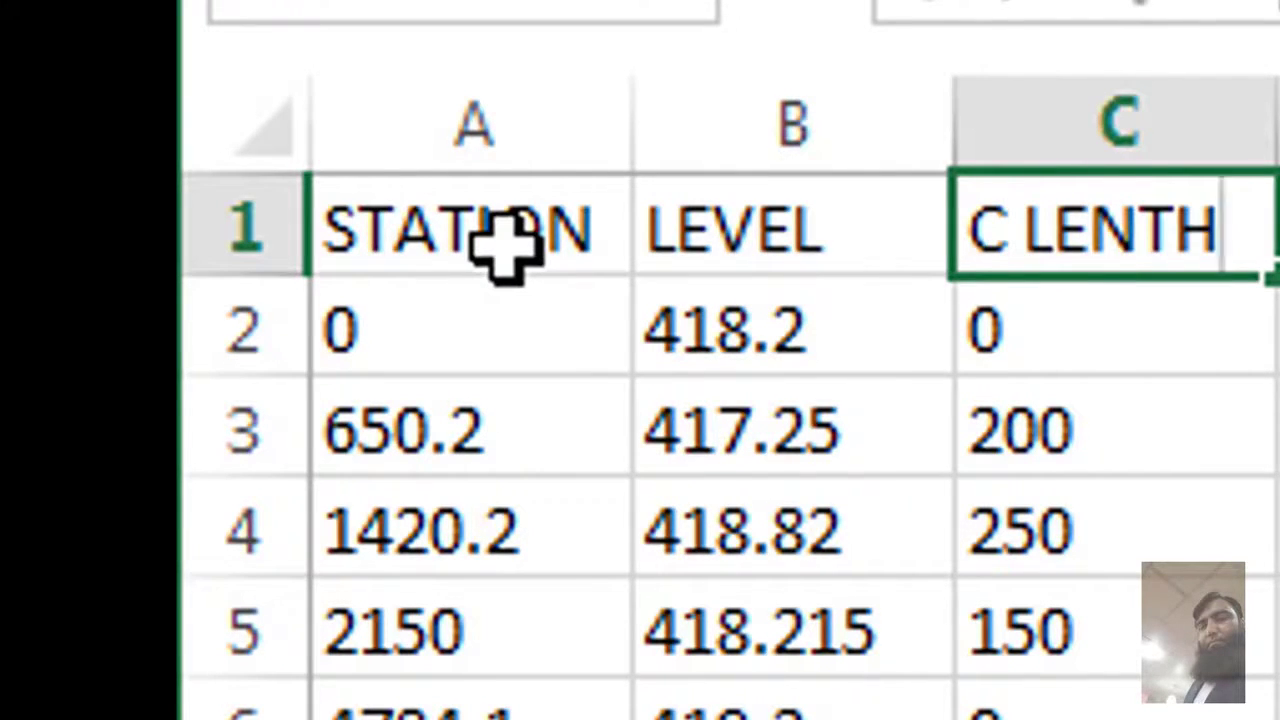
{"action": "key", "text": "Return"}
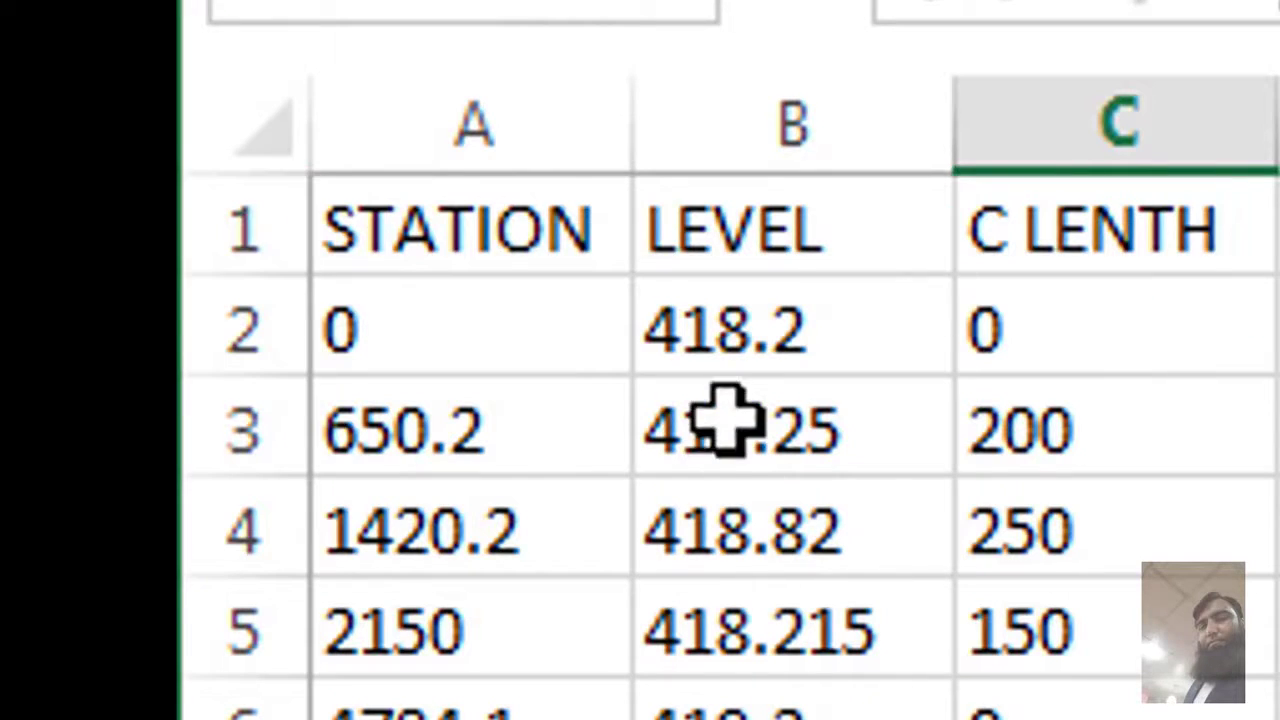
- Examine the station, level and curve length values of each profile point in A2:C6
{"action": "left_click", "coordinate": [466, 325]}
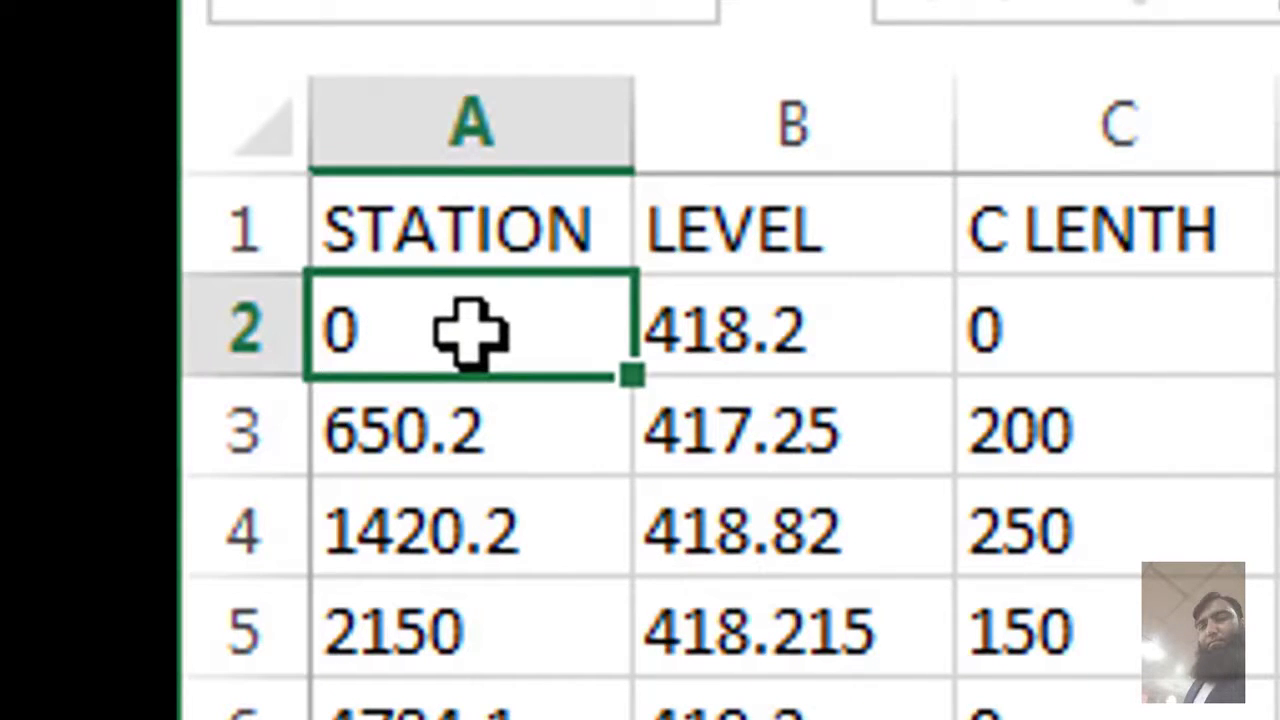
{"action": "left_click_drag", "start_coordinate": [466, 333], "coordinate": [786, 349]}
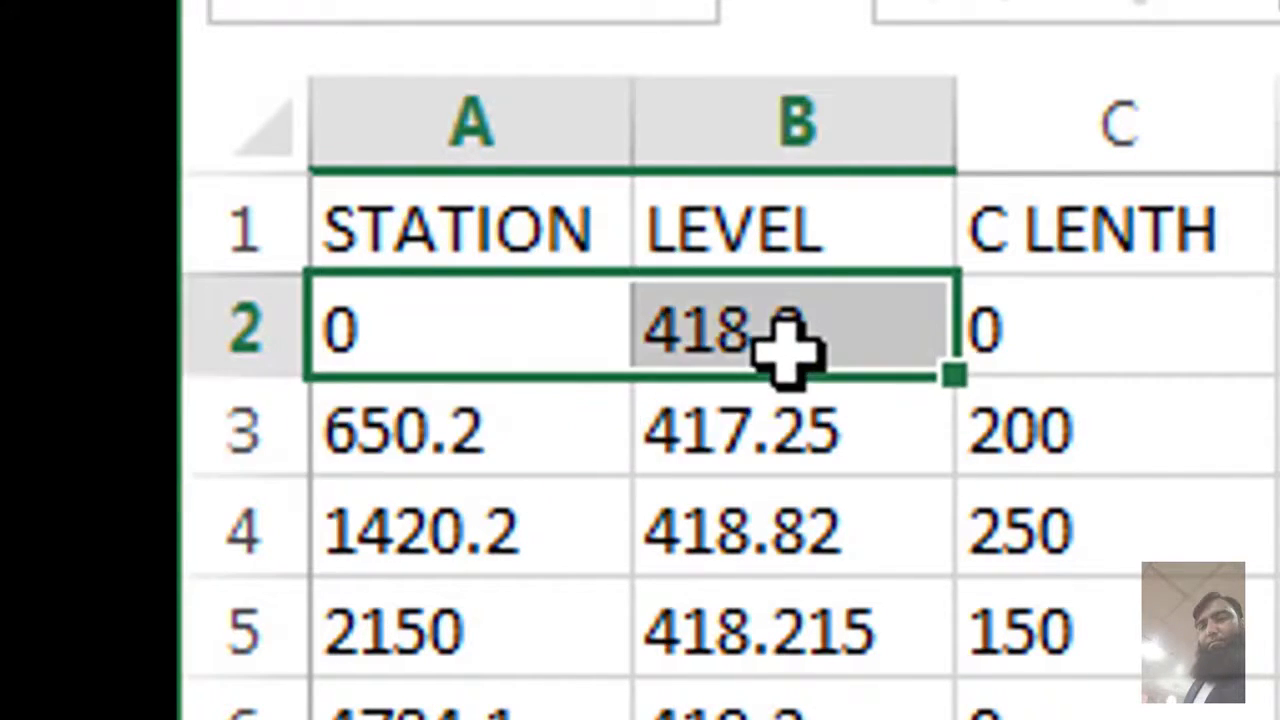
{"action": "left_click", "coordinate": [571, 343]}
{"action": "left_click", "coordinate": [731, 337]}
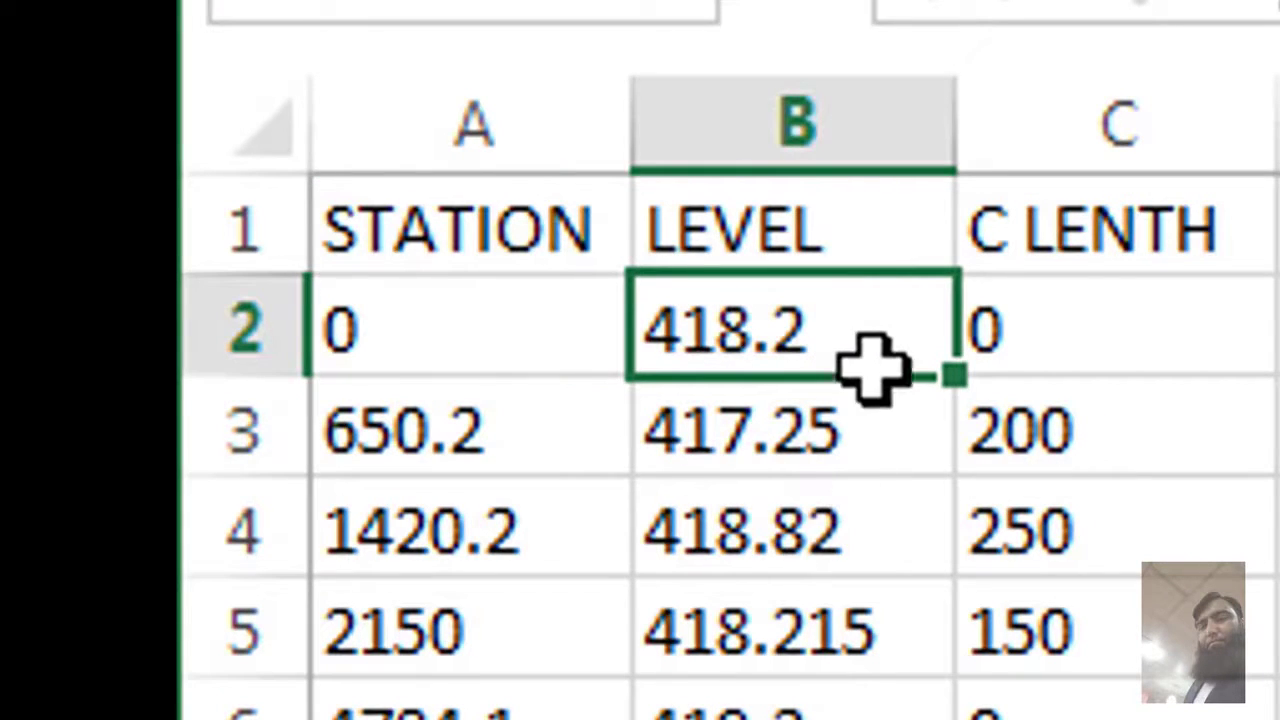
{"action": "left_click", "coordinate": [1022, 330]}
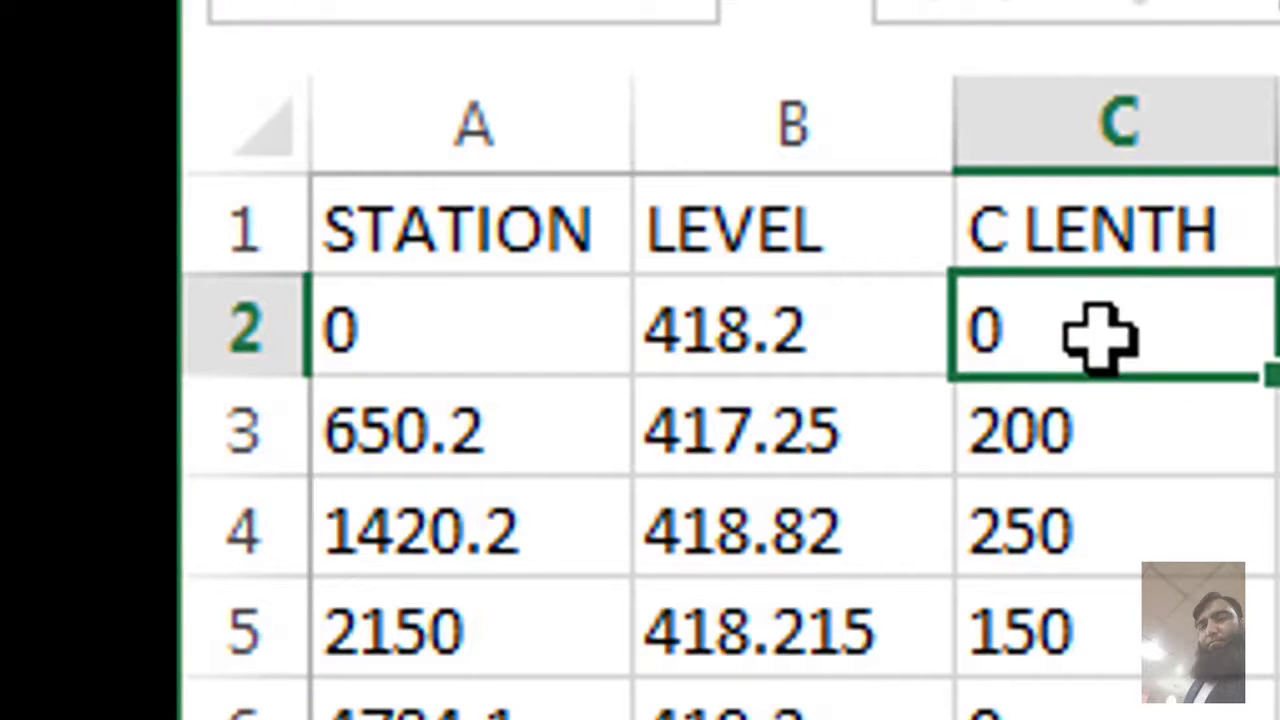
{"action": "left_click", "coordinate": [466, 460]}
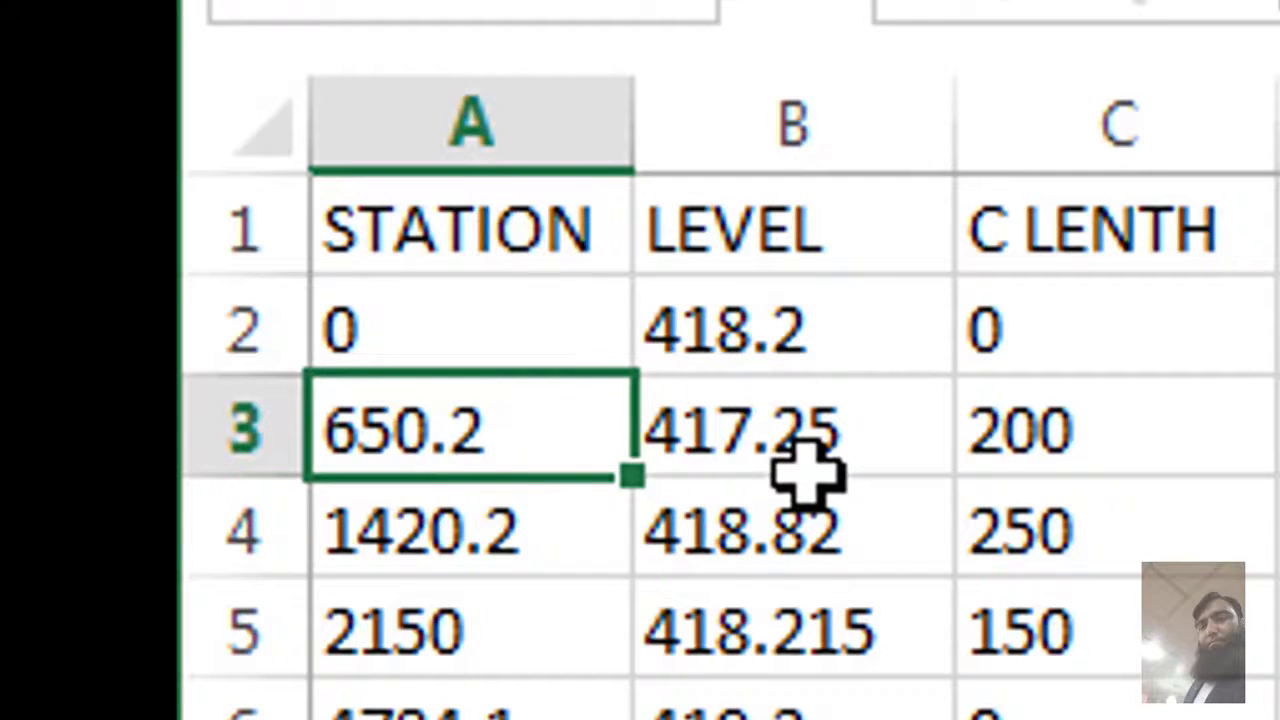
{"action": "left_click", "coordinate": [853, 442]}
{"action": "left_click", "coordinate": [1100, 429]}
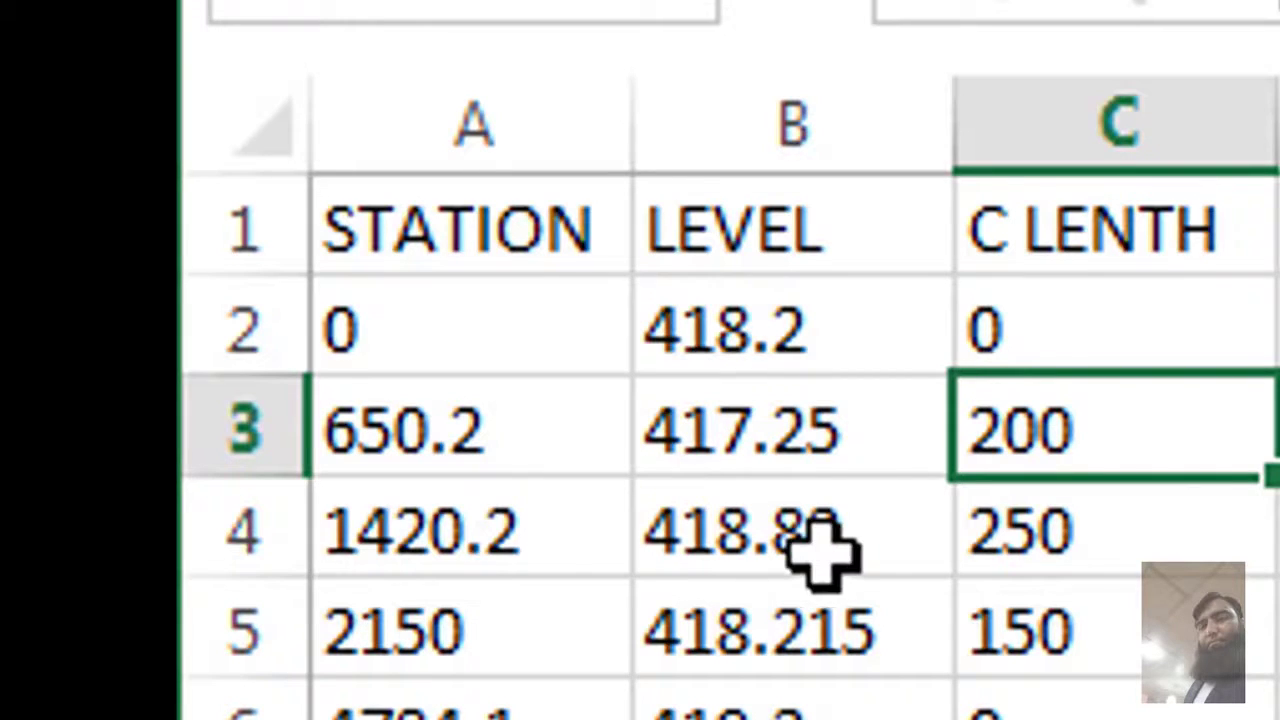
{"action": "left_click", "coordinate": [876, 551]}
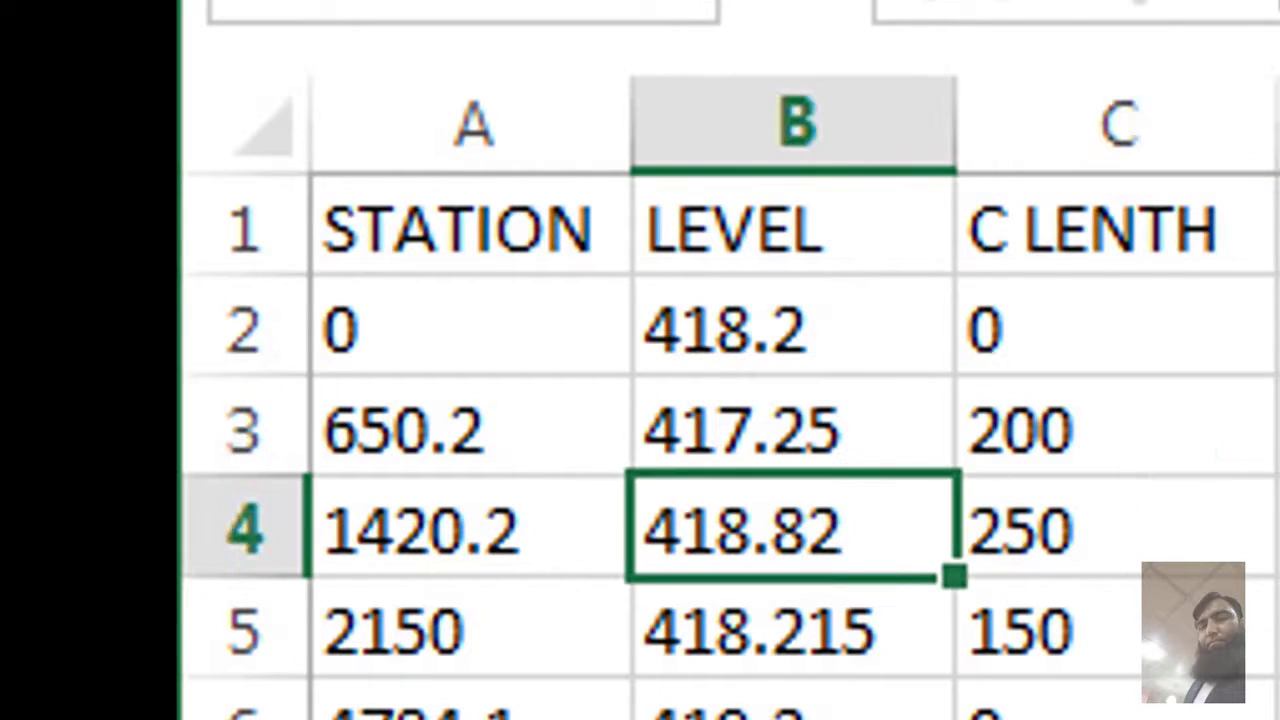
{"action": "left_click", "coordinate": [1134, 571]}
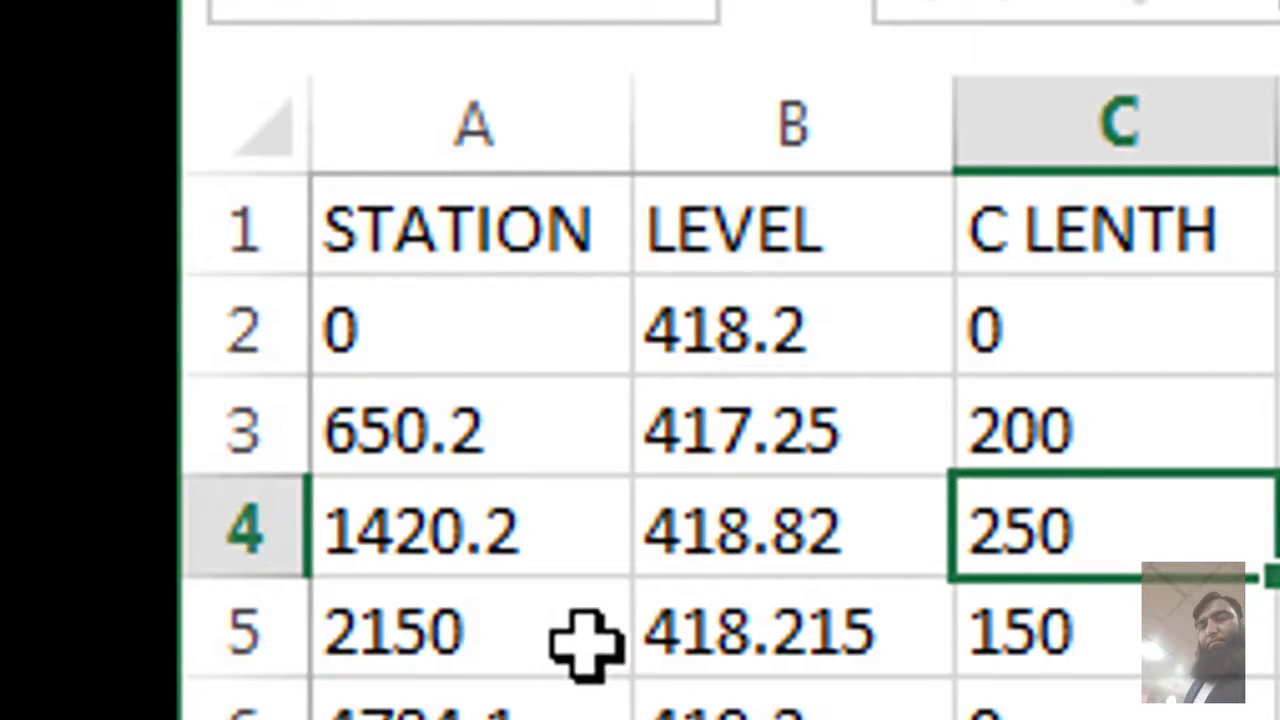
{"action": "left_click", "coordinate": [777, 622]}
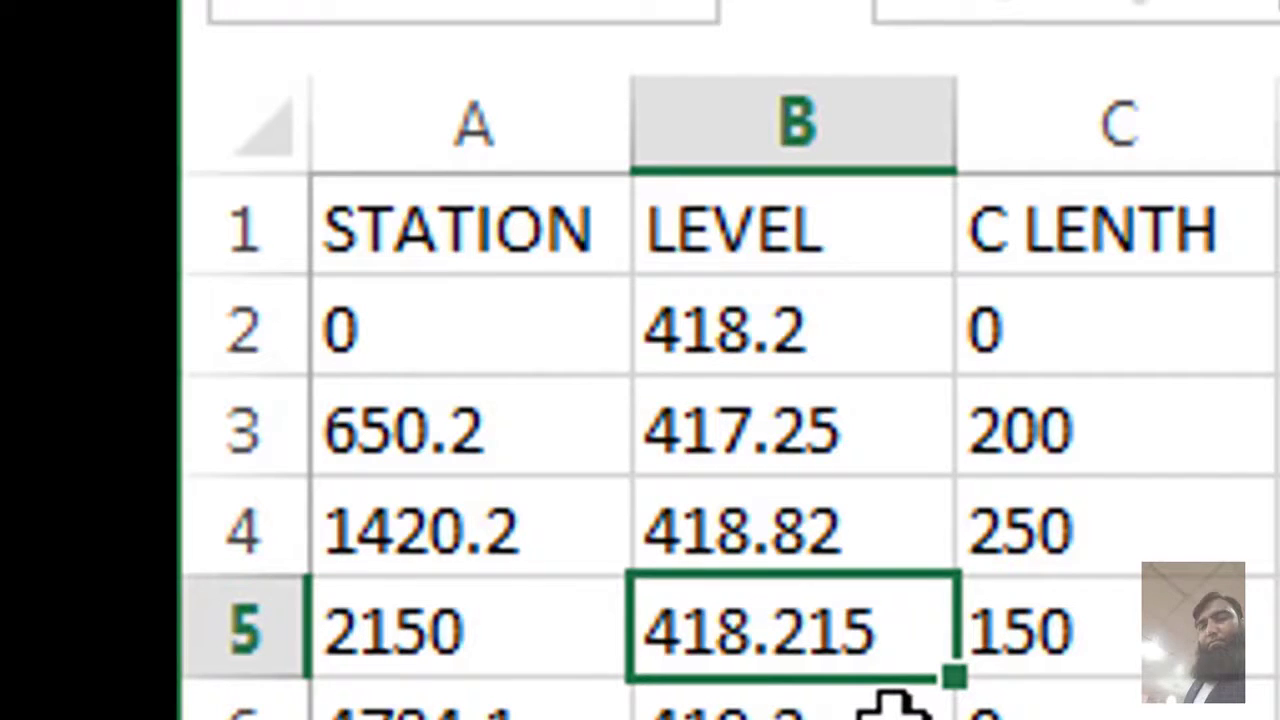
{"action": "left_click", "coordinate": [1150, 648]}
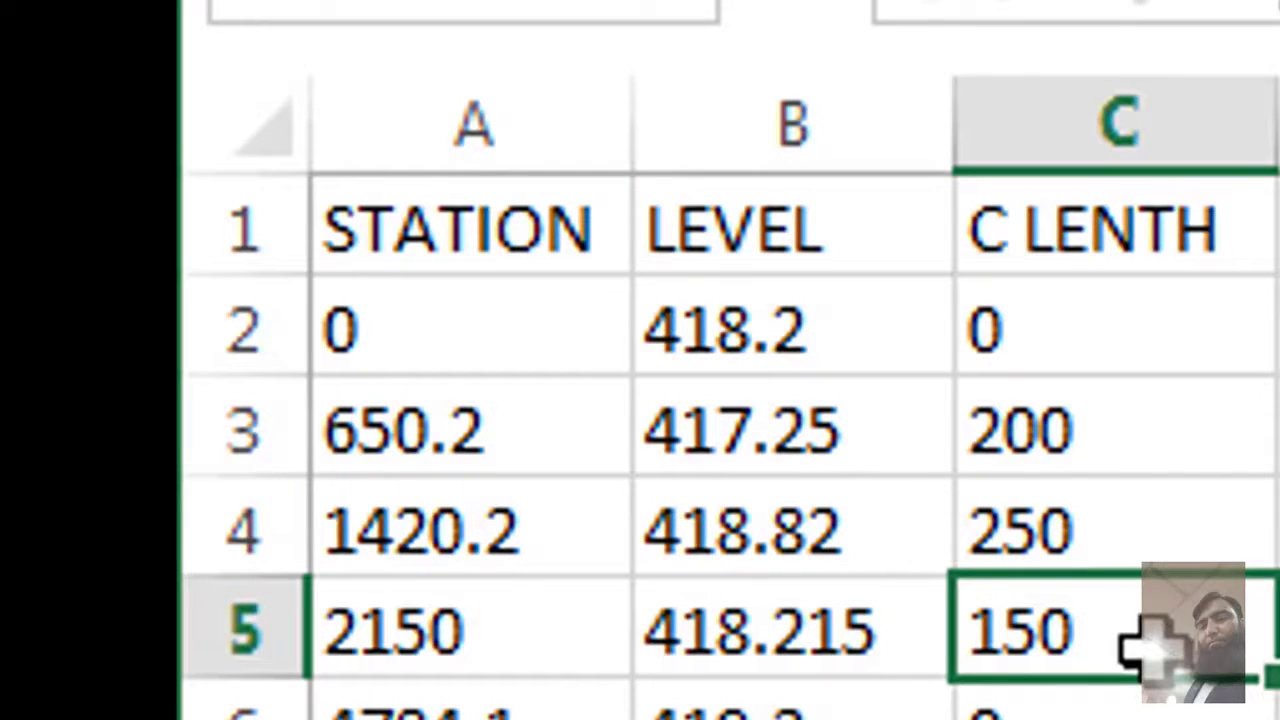
{"action": "left_click", "coordinate": [523, 700]}
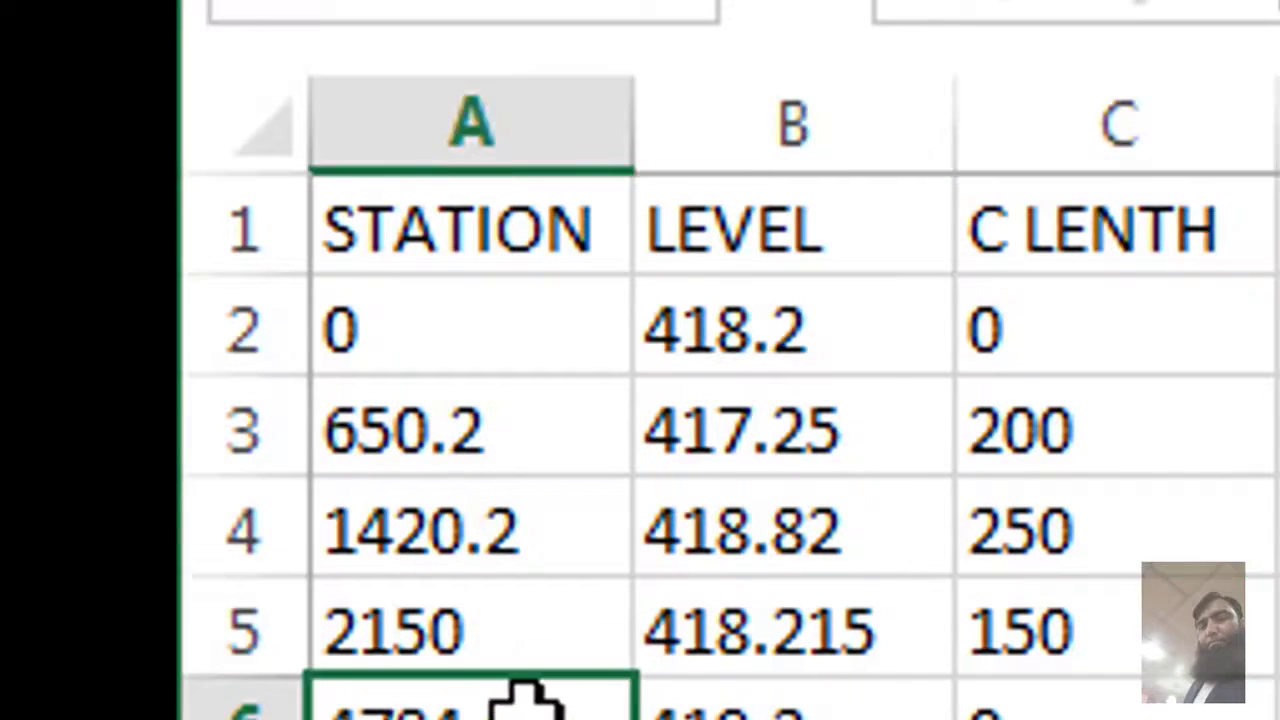
{"action": "left_click", "coordinate": [685, 706]}
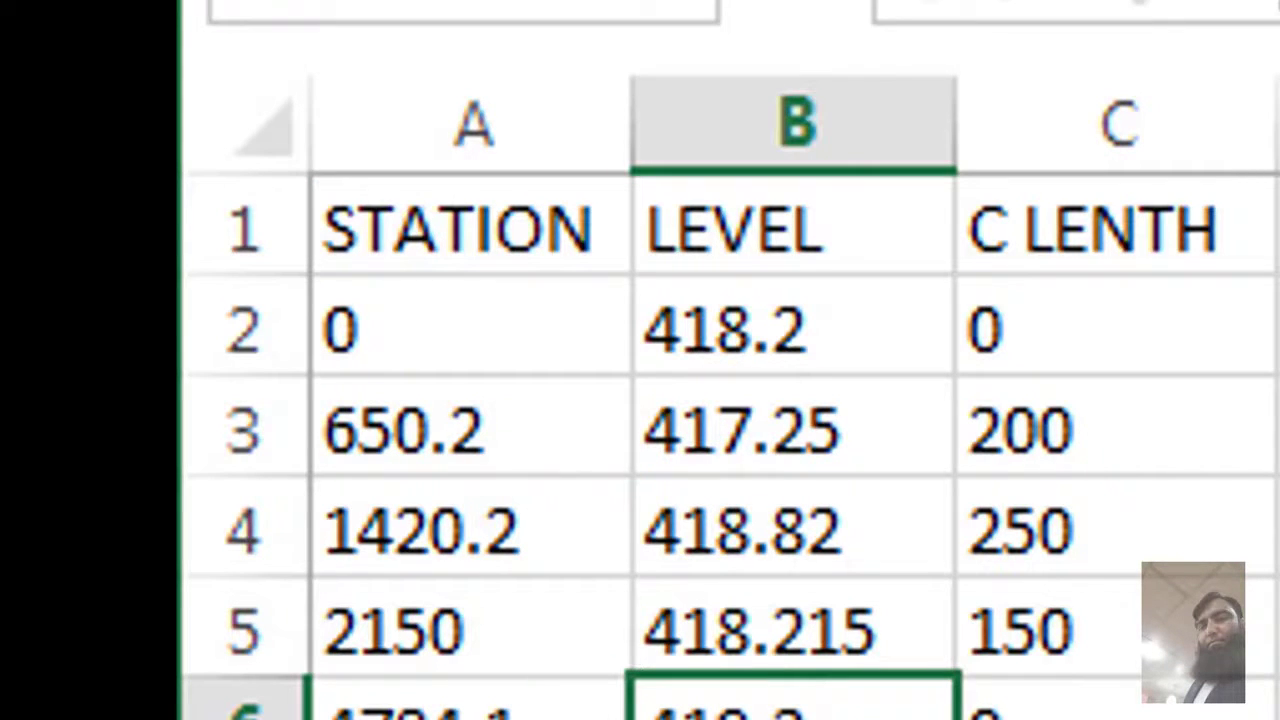
{"action": "key", "text": "BackSpace"}
{"action": "left_click", "coordinate": [1148, 708]}
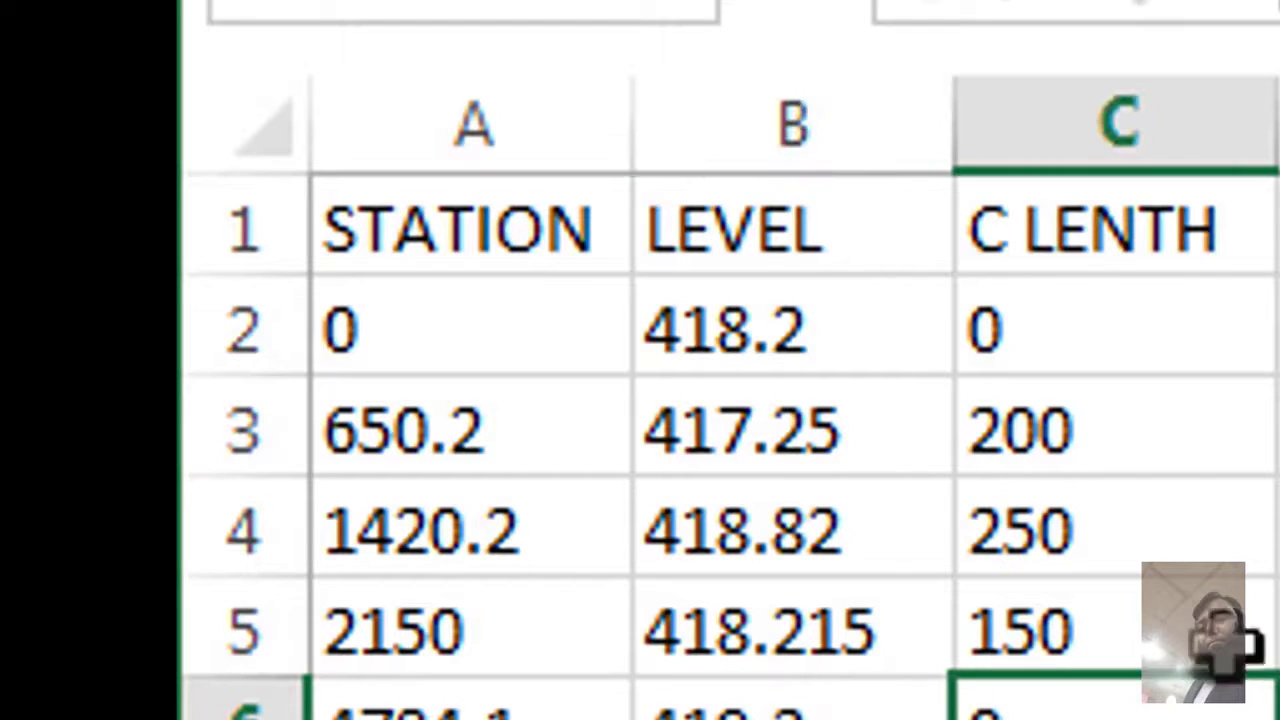
- Clear the old joined strings from D2:D7 and start a CONCATENATE function in D2
{"action": "left_click_drag", "start_coordinate": [940, 338], "coordinate": [953, 691]}
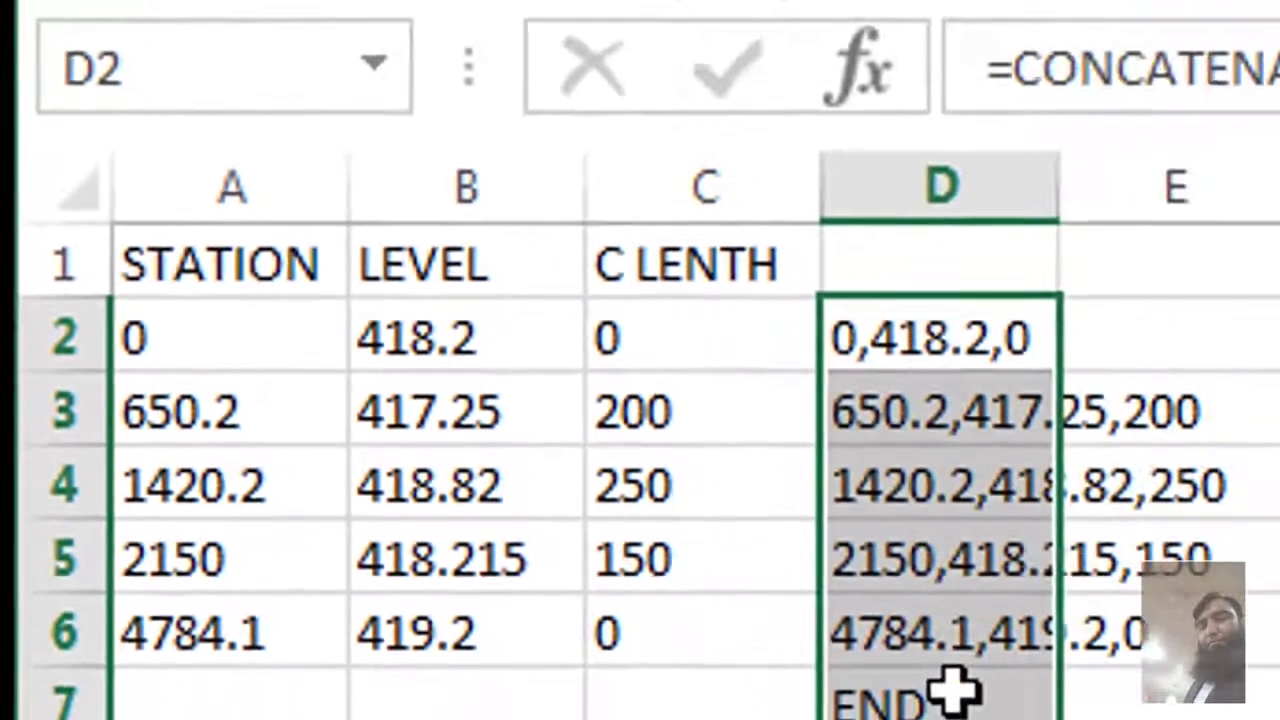
{"action": "key", "text": "Delete"}
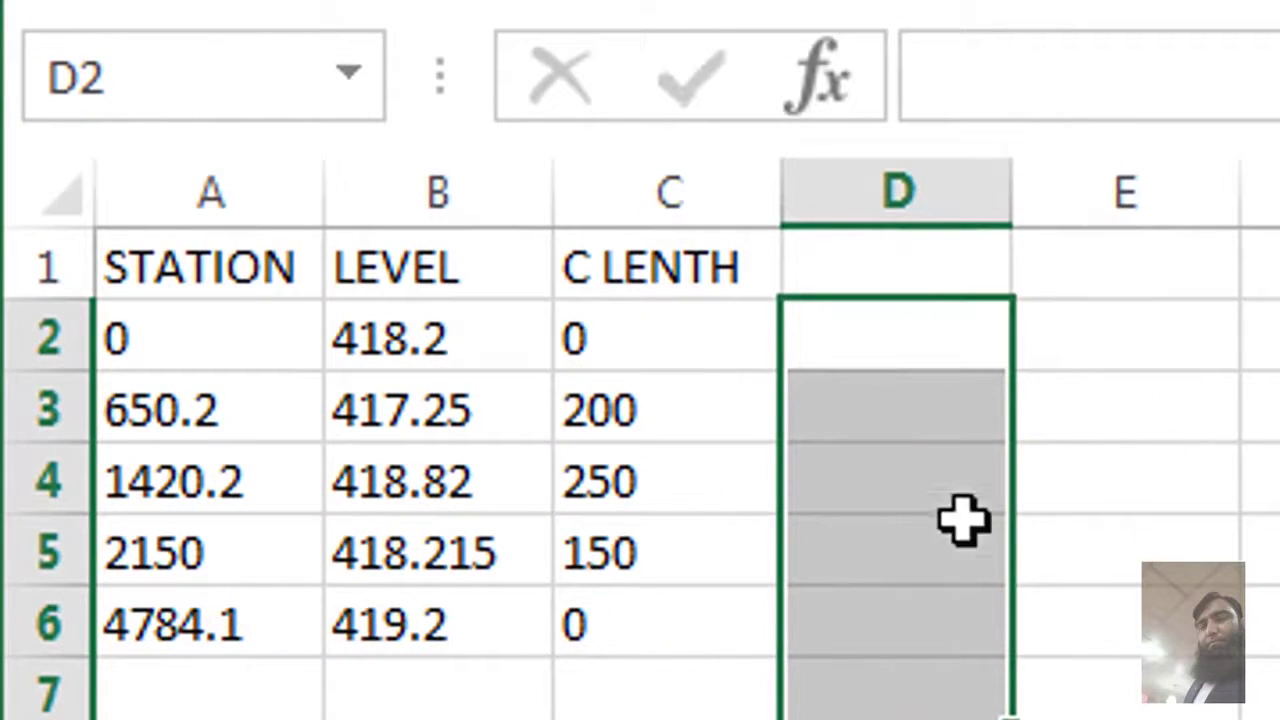
{"action": "left_click", "coordinate": [947, 338]}
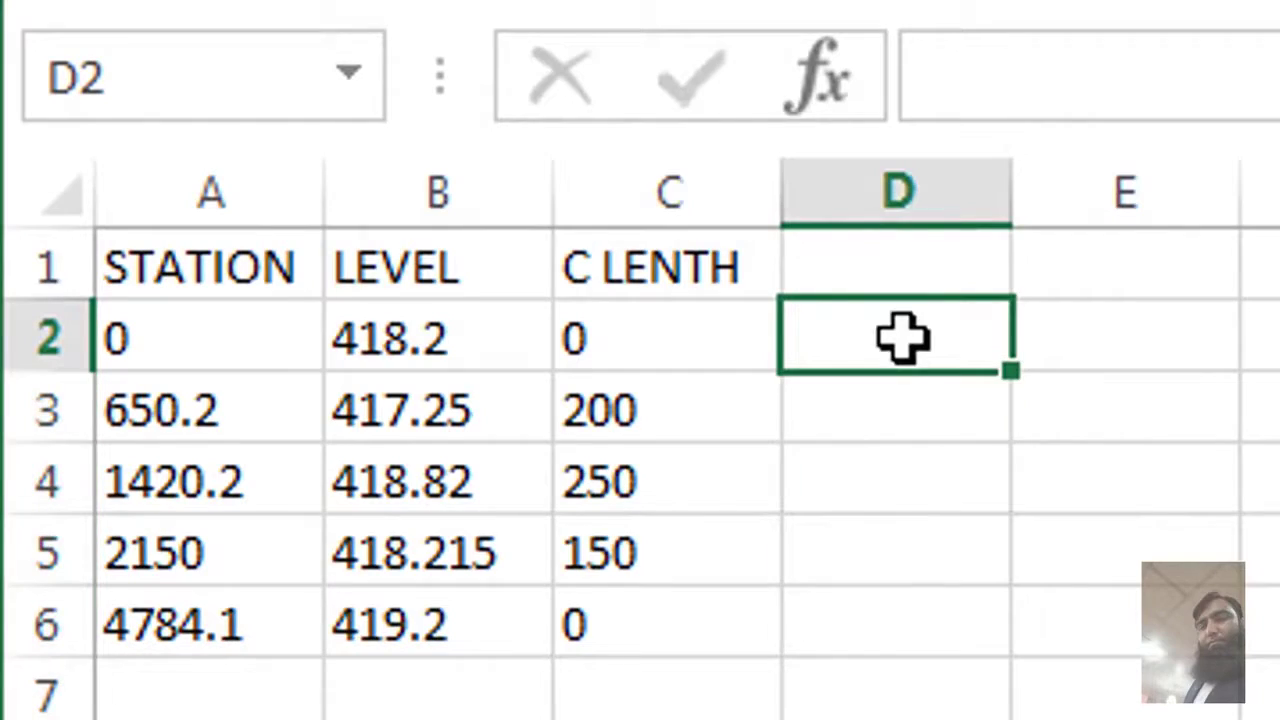
{"action": "left_click", "coordinate": [850, 80]}
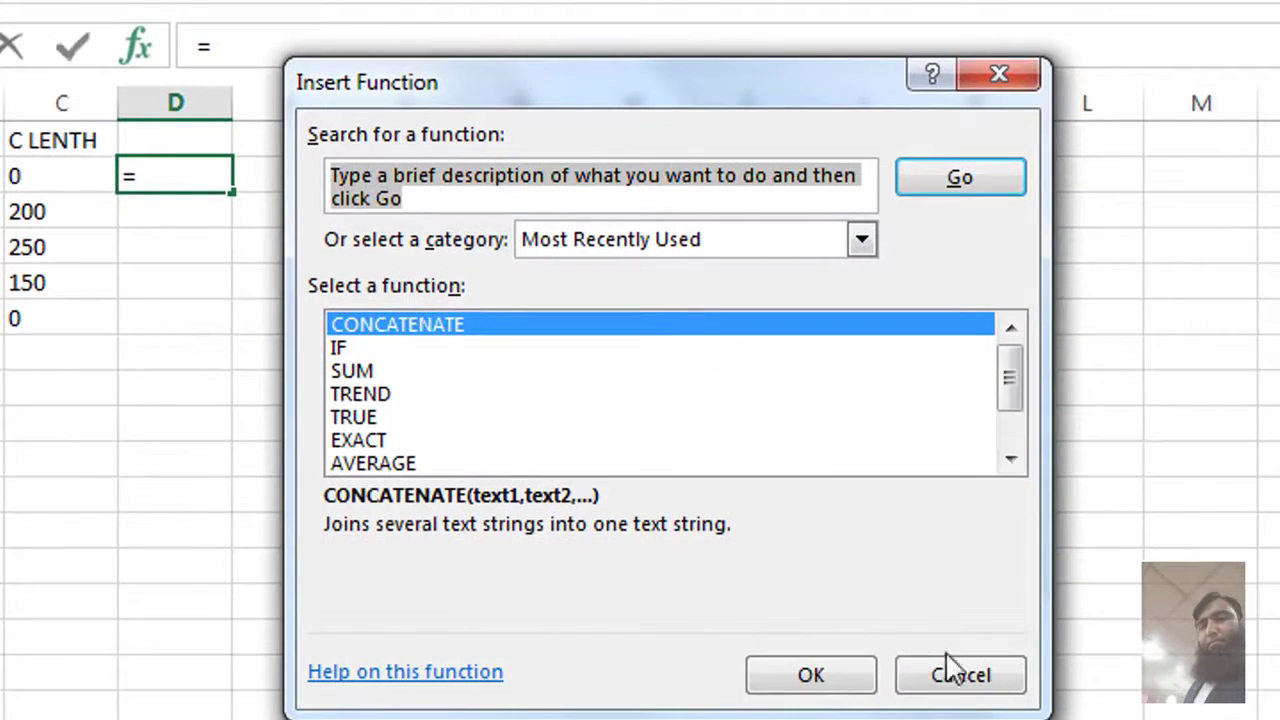
{"action": "left_click", "coordinate": [832, 684]}
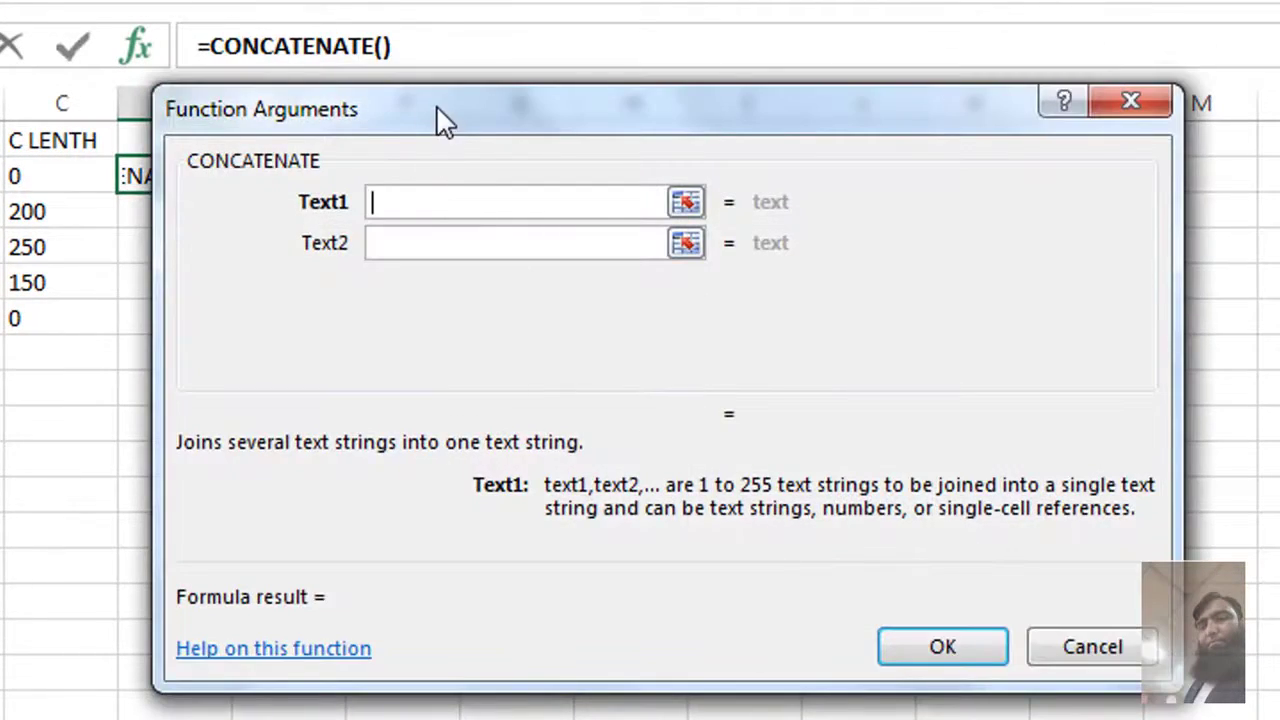
{"action": "left_click_drag", "start_coordinate": [443, 118], "coordinate": [860, 124]}
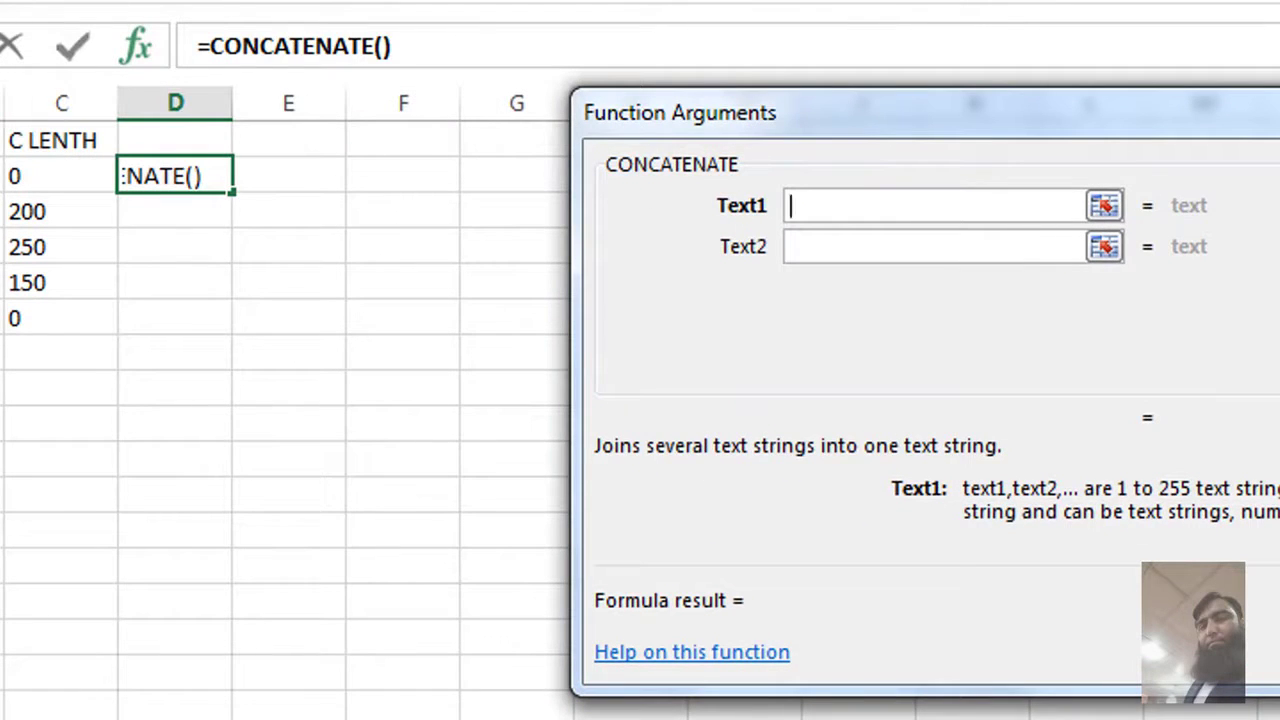
- Complete the D2 formula by joining A2, B2 and C2 with a comma between each value
{"action": "left_click", "coordinate": [32, 243]}
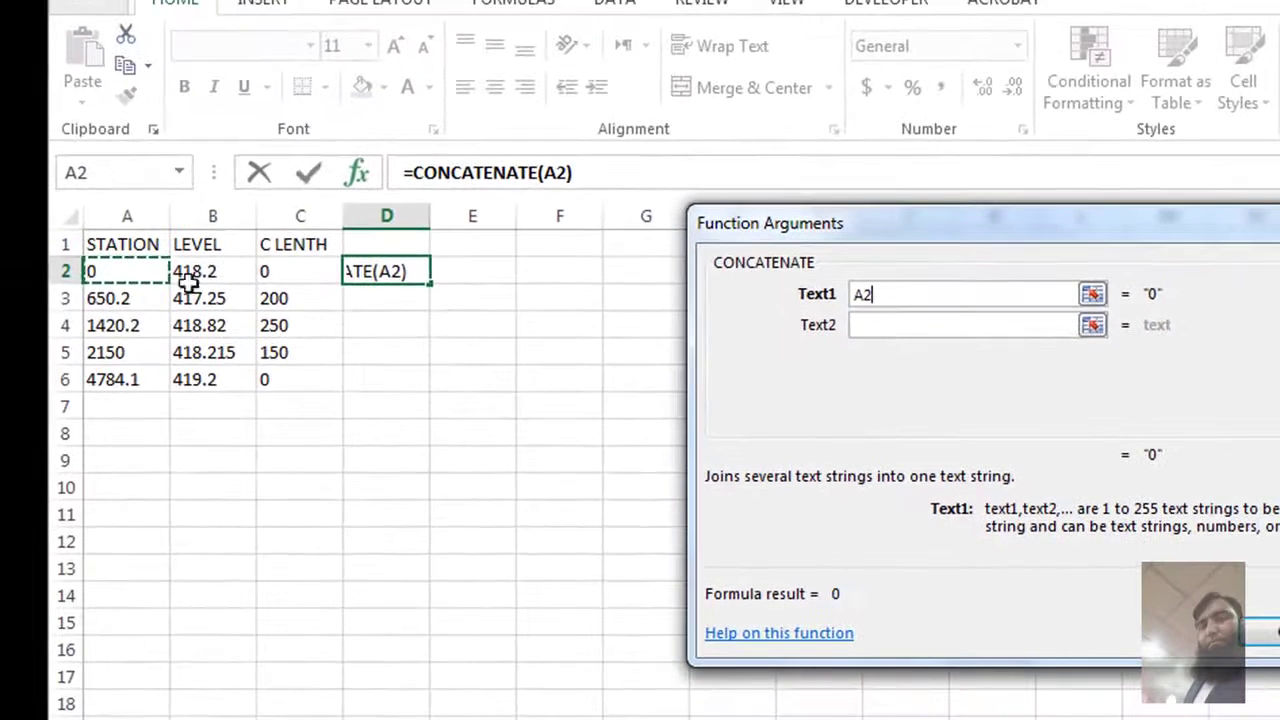
{"action": "left_click", "coordinate": [884, 325]}
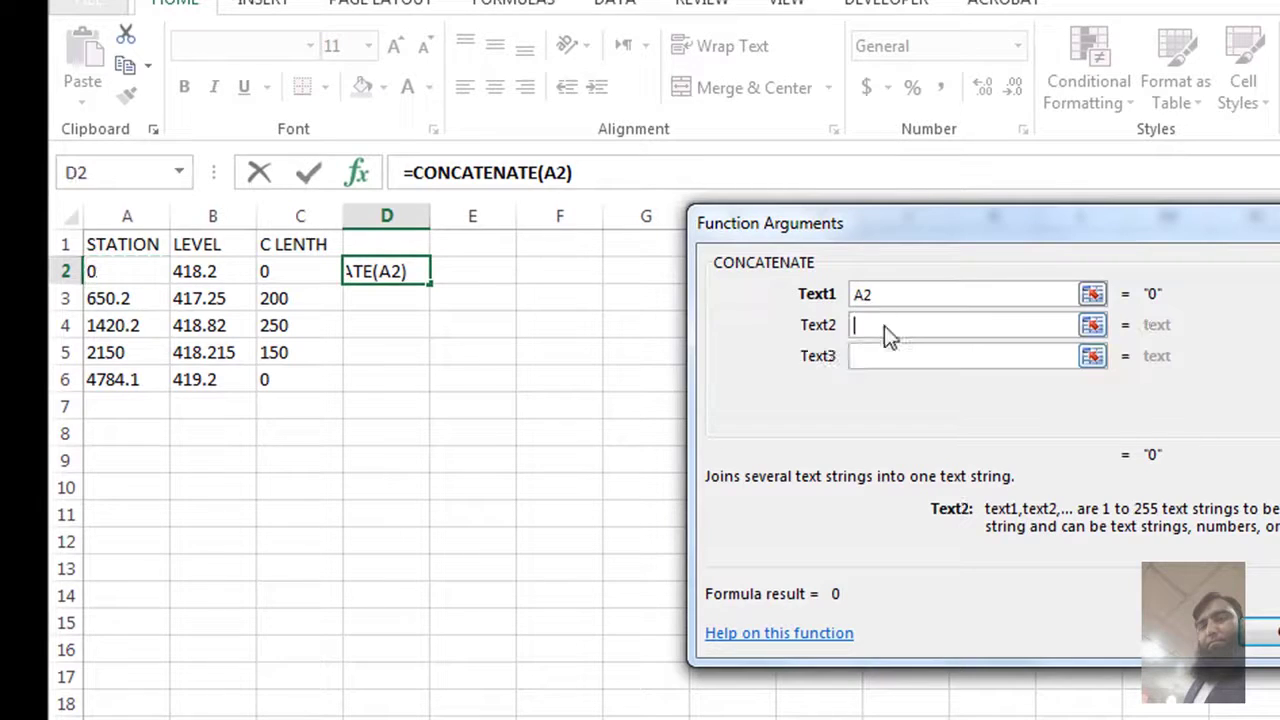
{"action": "type", "text": ","}
{"action": "left_click", "coordinate": [880, 362]}
{"action": "left_click", "coordinate": [228, 272]}
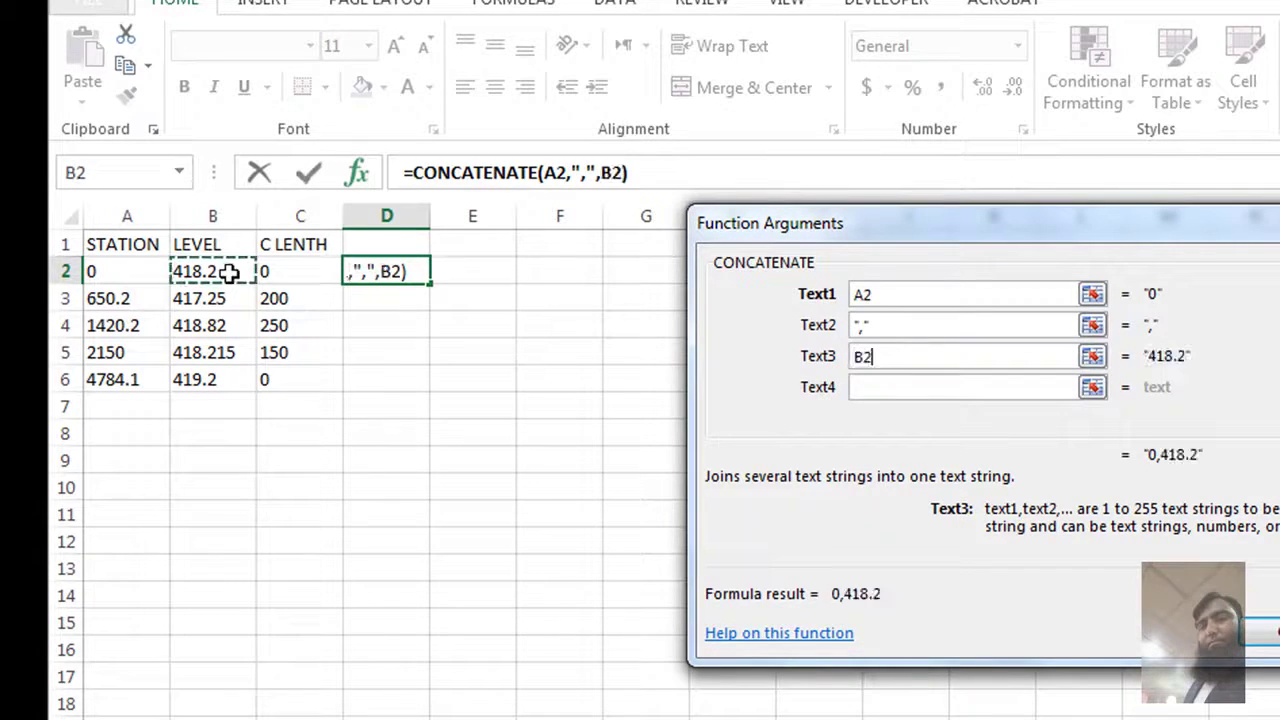
{"action": "left_click", "coordinate": [902, 389]}
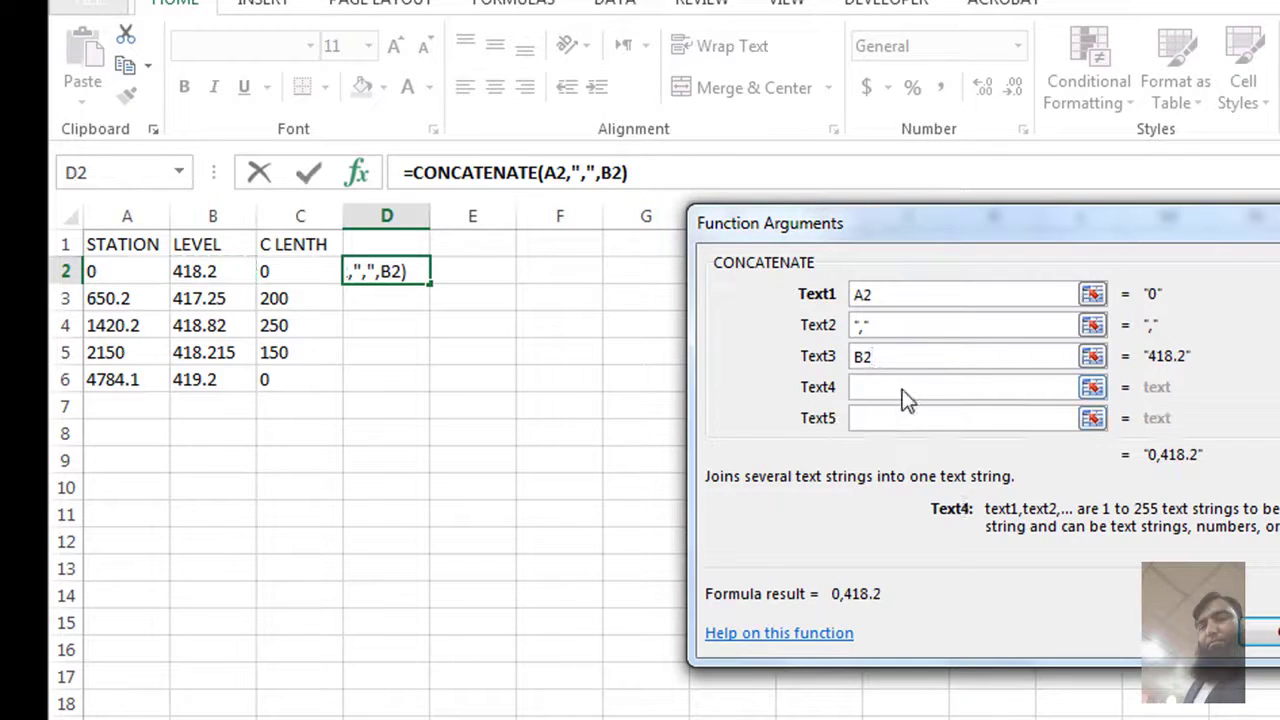
{"action": "type", "text": ","}
{"action": "left_click", "coordinate": [898, 418]}
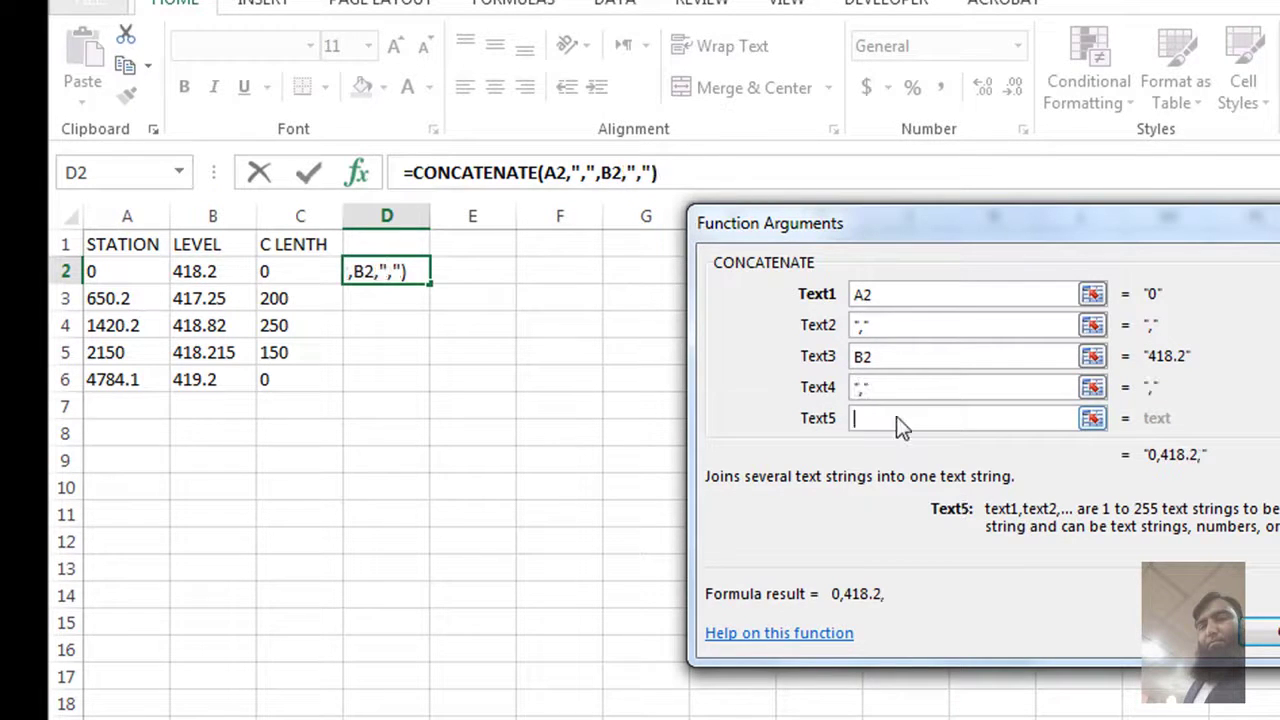
{"action": "left_click", "coordinate": [314, 271]}
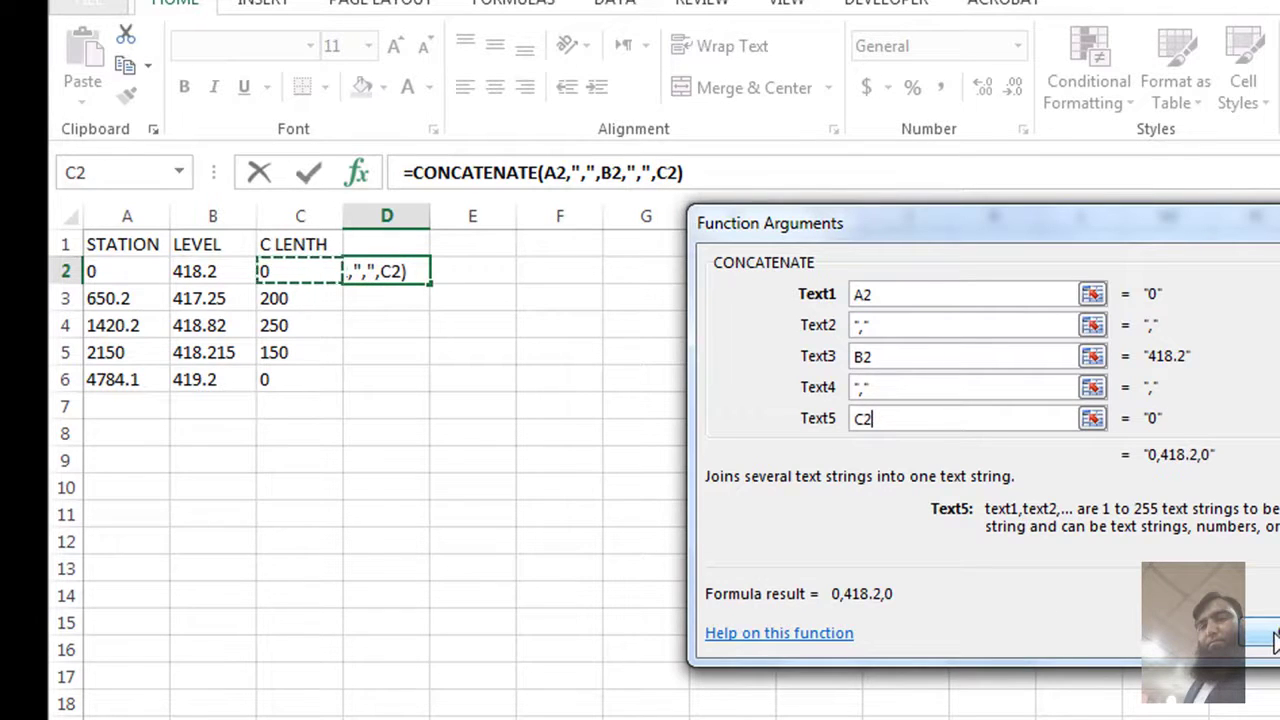
{"action": "left_click", "coordinate": [1272, 642]}
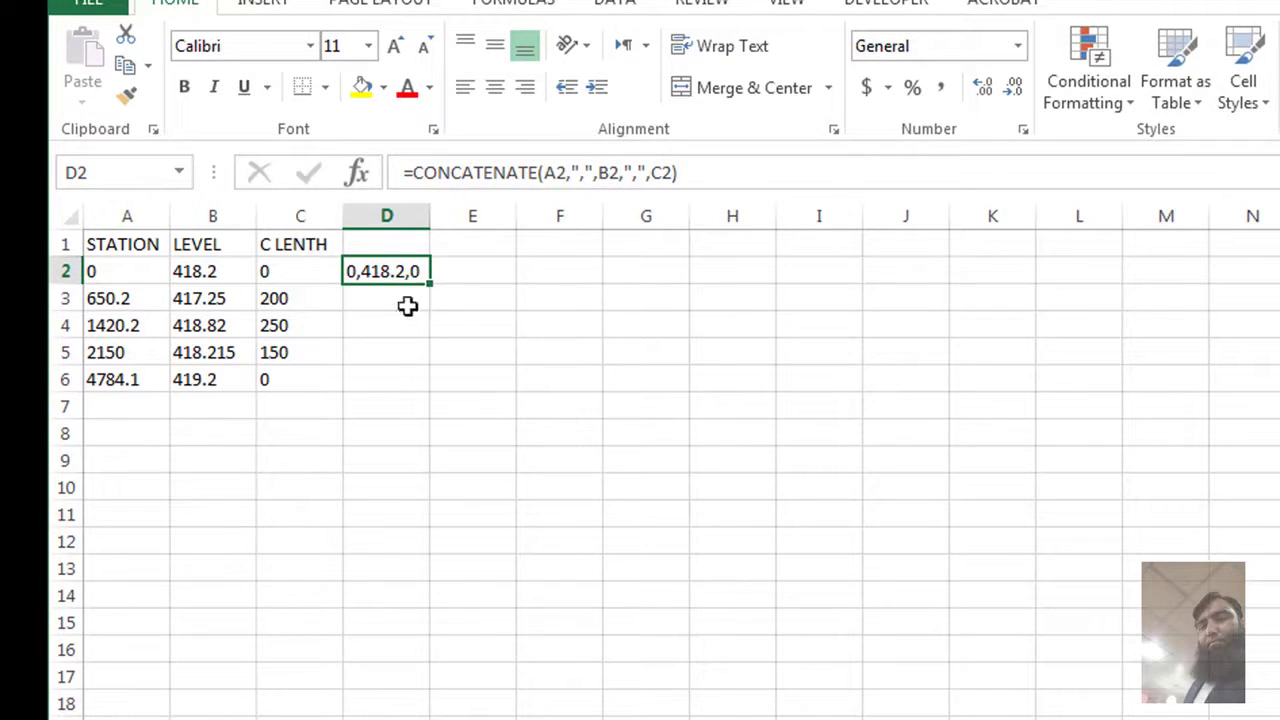
- Fill the CONCATENATE formula from D2 down to D6 and enter END in D7
{"action": "left_click_drag", "start_coordinate": [407, 282], "coordinate": [412, 378]}
{"action": "key", "text": "ctrl+v"}
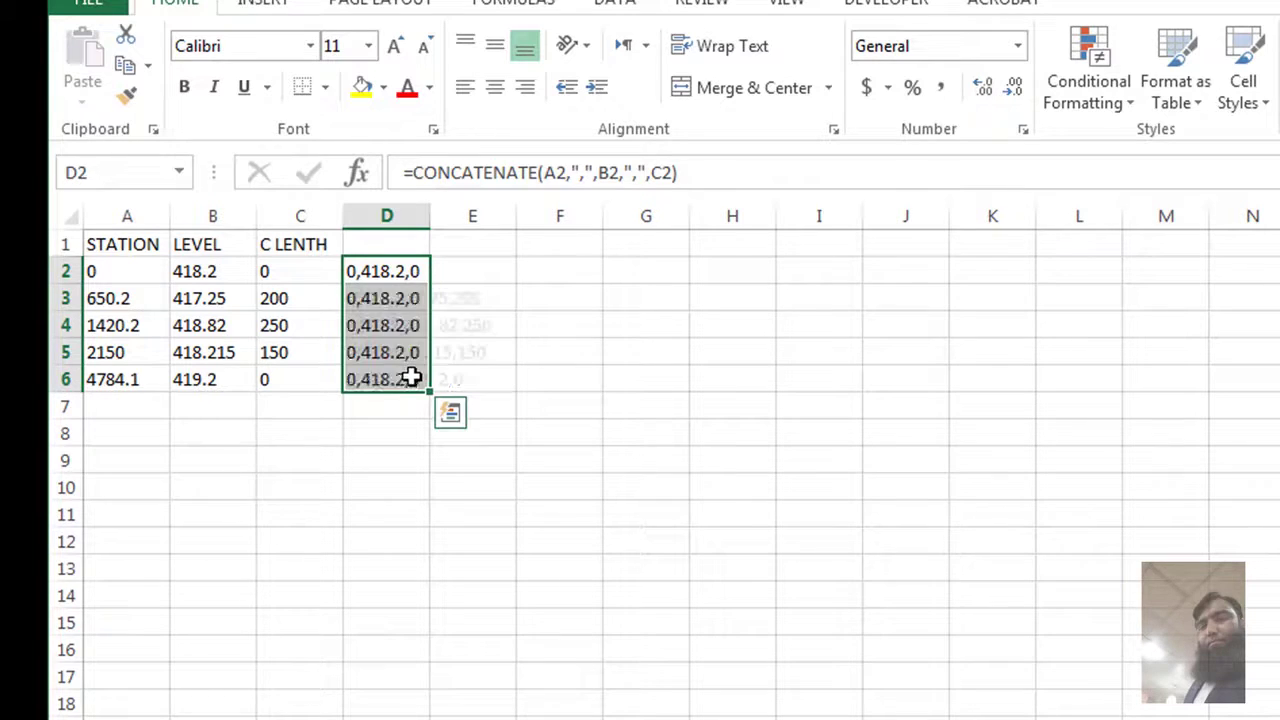
{"action": "left_click", "coordinate": [386, 404]}
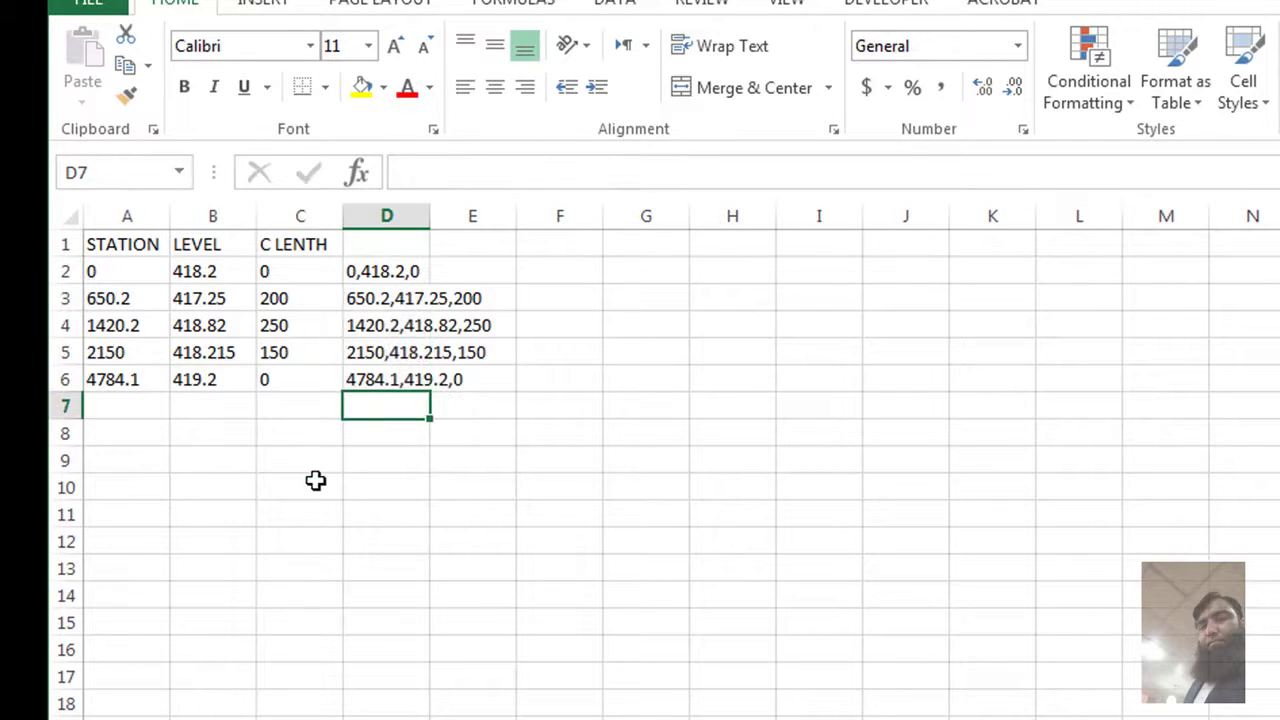
{"action": "type", "text": "EN"}
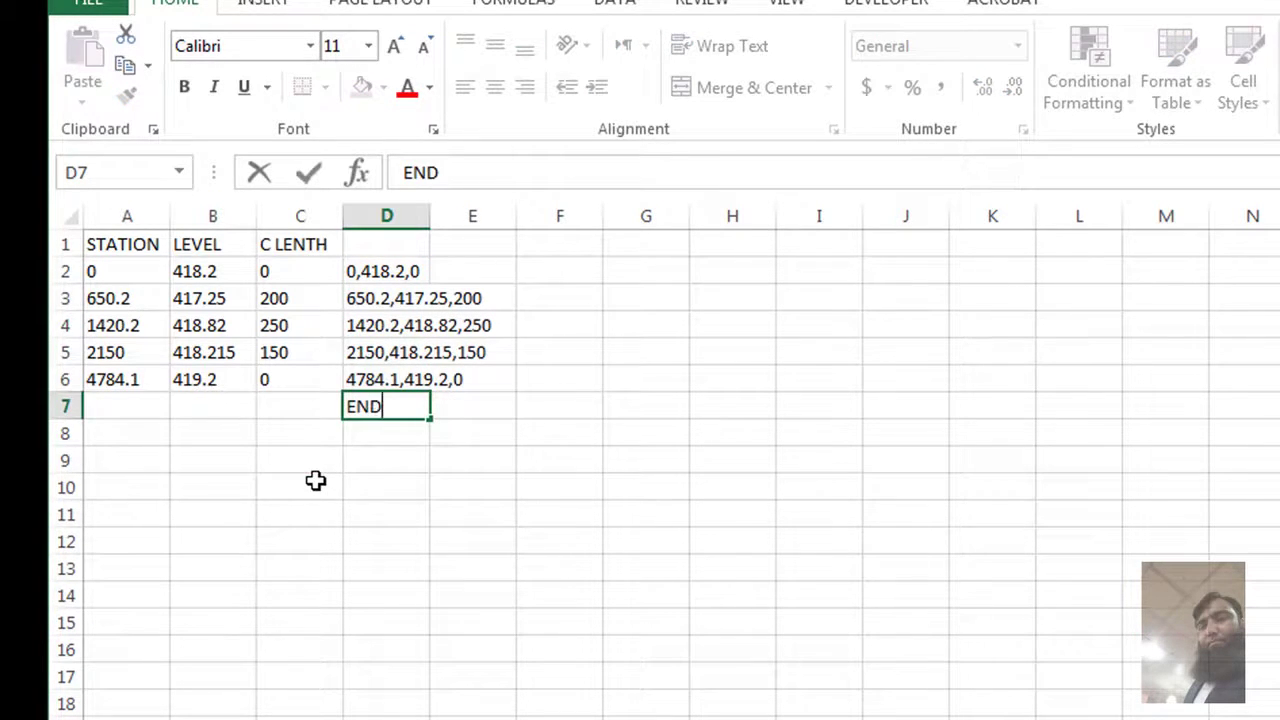
{"action": "type", "text": "D"}
{"action": "left_click", "coordinate": [518, 514]}
- Copy the comma-separated profile lines together with the END line in D2:D7
{"action": "left_click", "coordinate": [377, 270]}
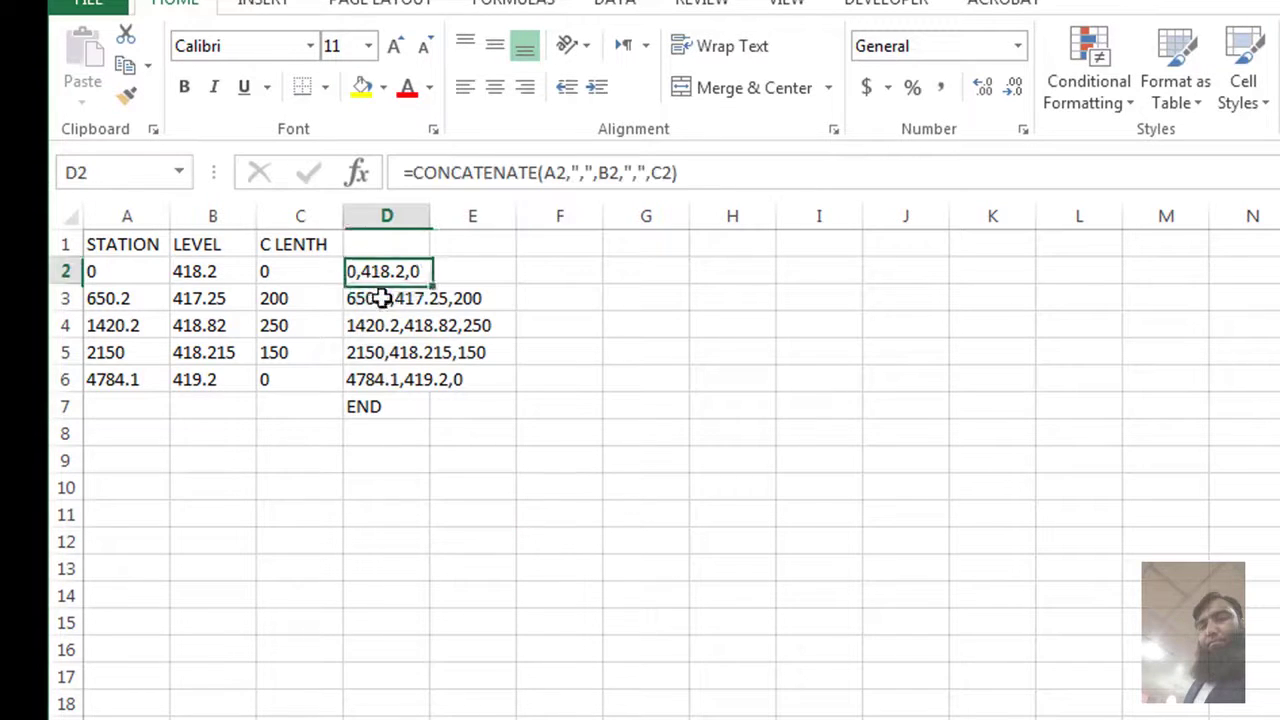
{"action": "left_click_drag", "start_coordinate": [383, 298], "coordinate": [385, 419]}
{"action": "left_click_drag", "start_coordinate": [385, 406], "coordinate": [385, 406]}
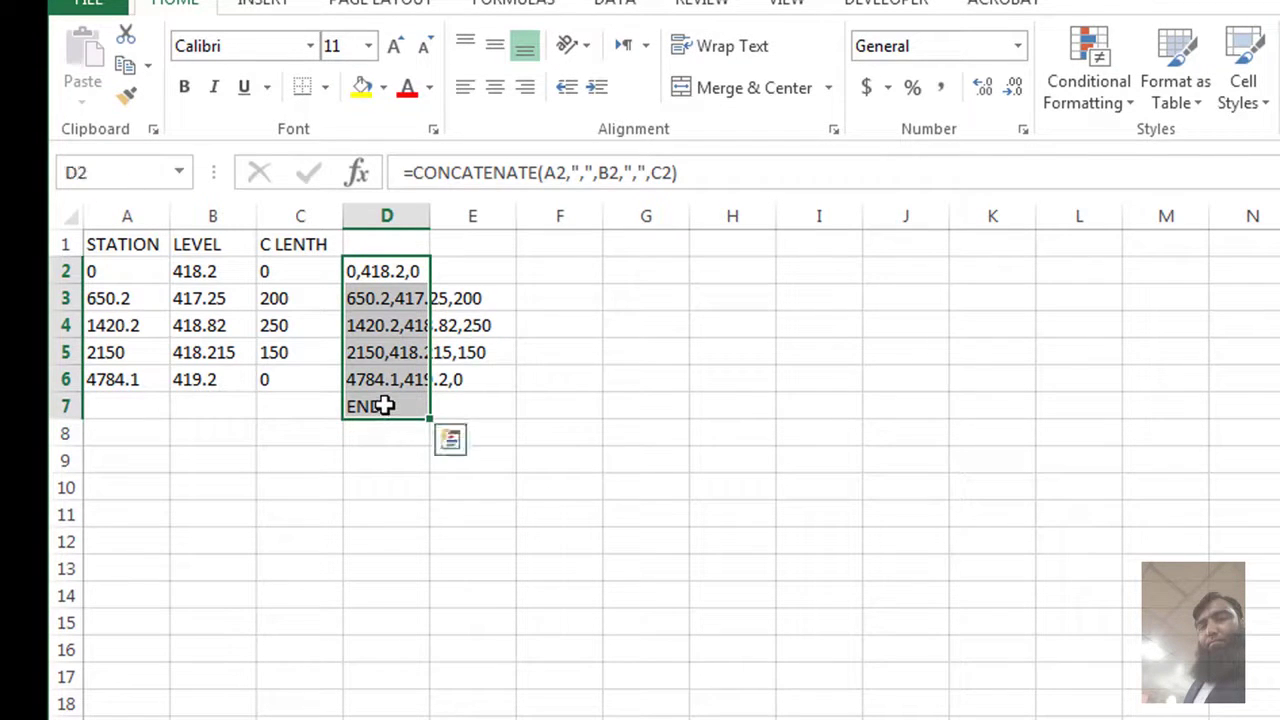
{"action": "key", "text": "ctrl+c"}
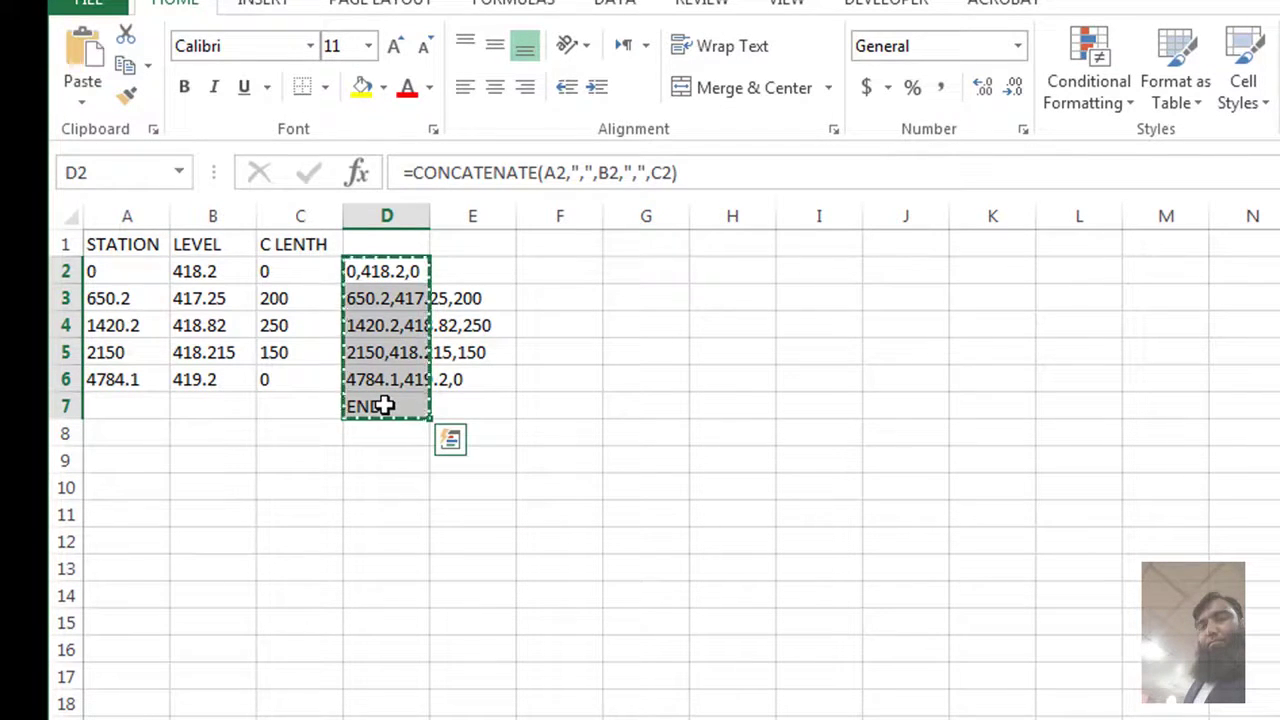
- Switch to the Earthworks Quantities Calculation Program and maximize its window
{"action": "key", "text": "alt+Tab"}
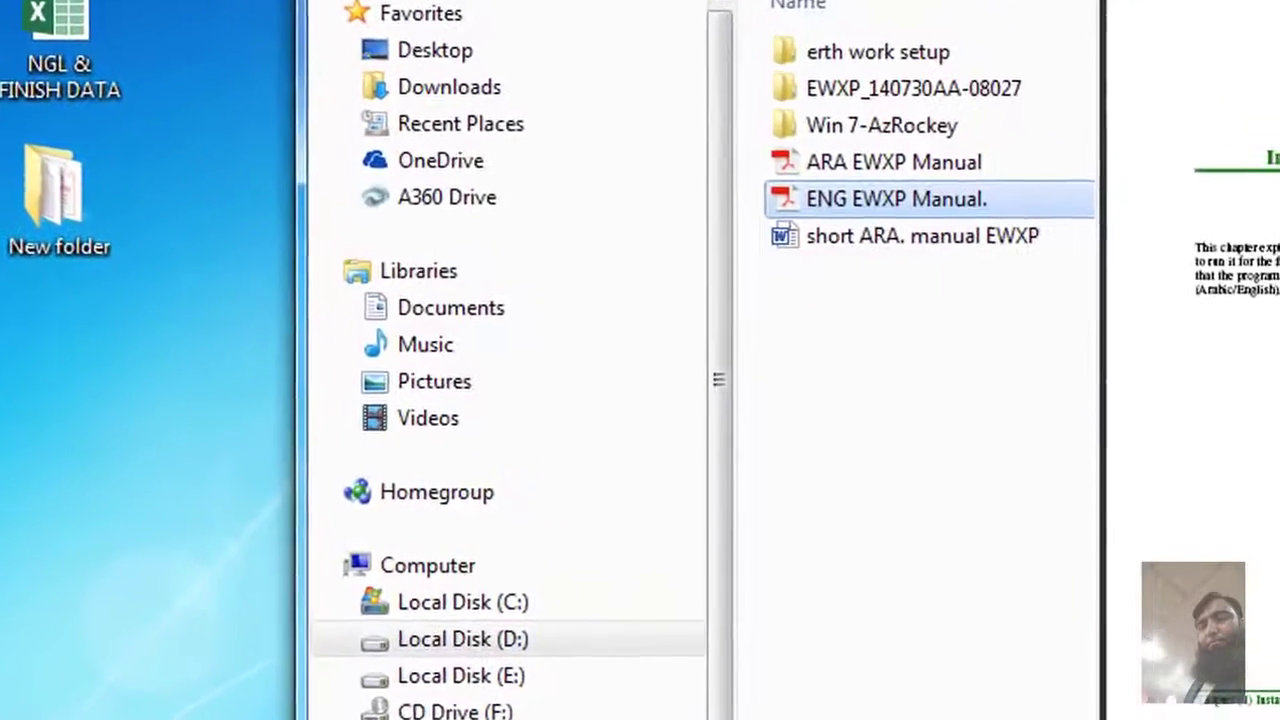
{"action": "left_click", "coordinate": [640, 717]}
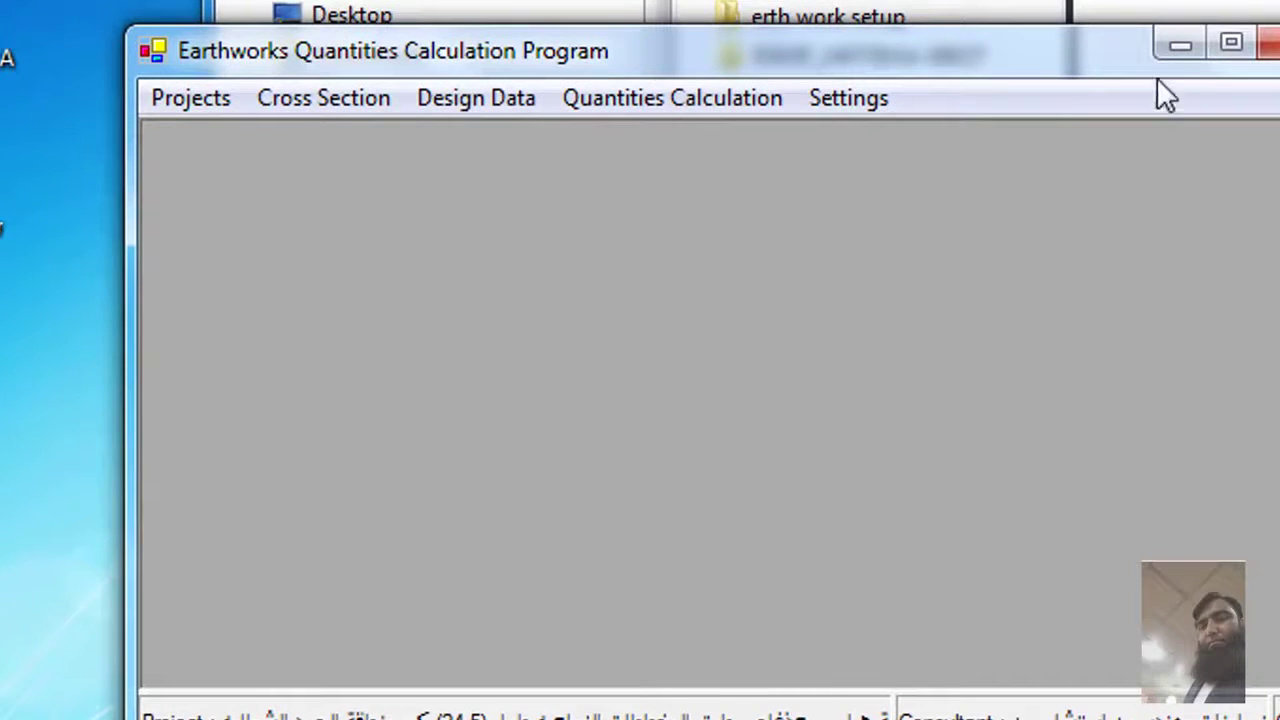
{"action": "left_click", "coordinate": [1230, 43]}
- Check the PVI Data table under Profile Grade for existing entries and close it
{"action": "left_click", "coordinate": [455, 117]}
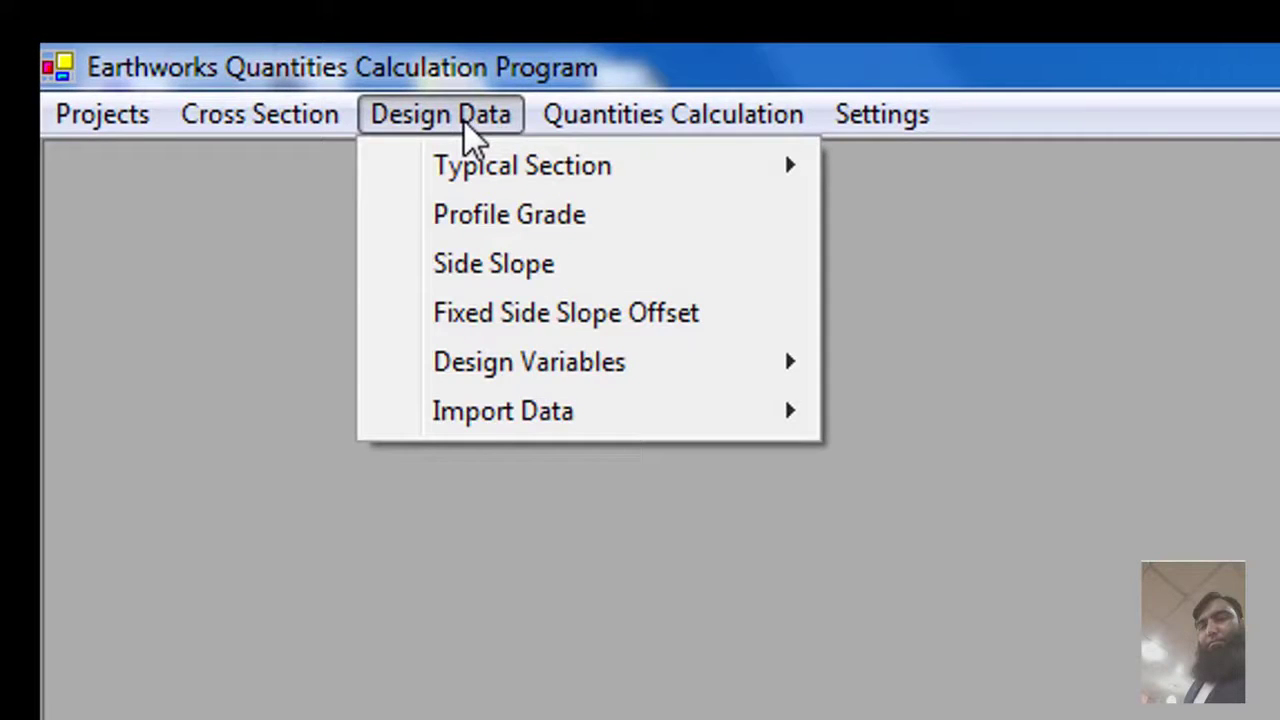
{"action": "mouse_move", "coordinate": [542, 412]}
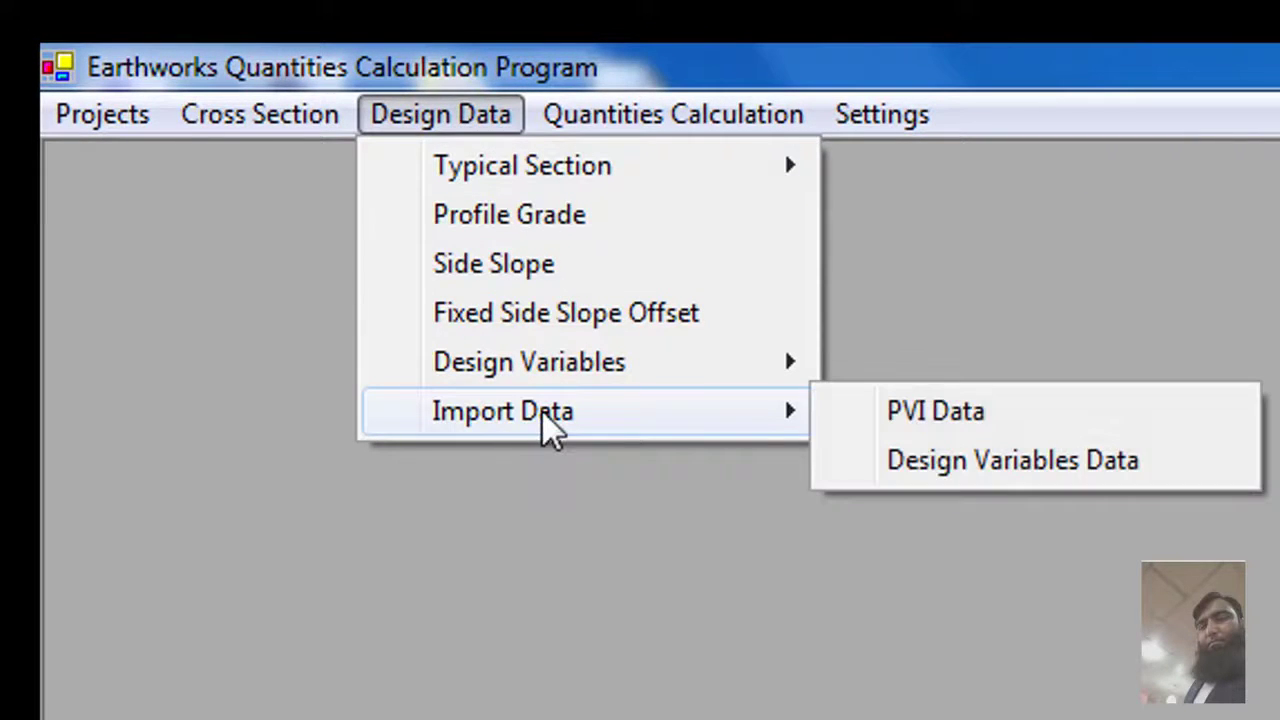
{"action": "left_click", "coordinate": [602, 223]}
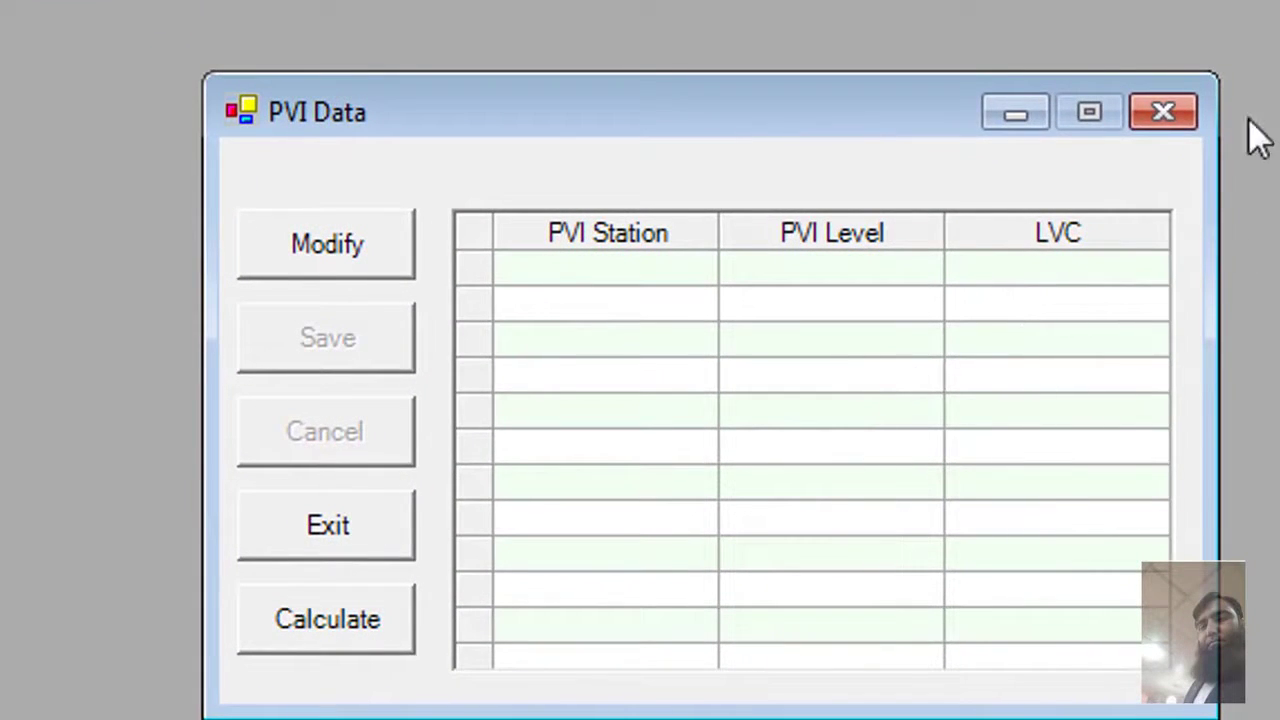
{"action": "left_click", "coordinate": [1184, 116]}
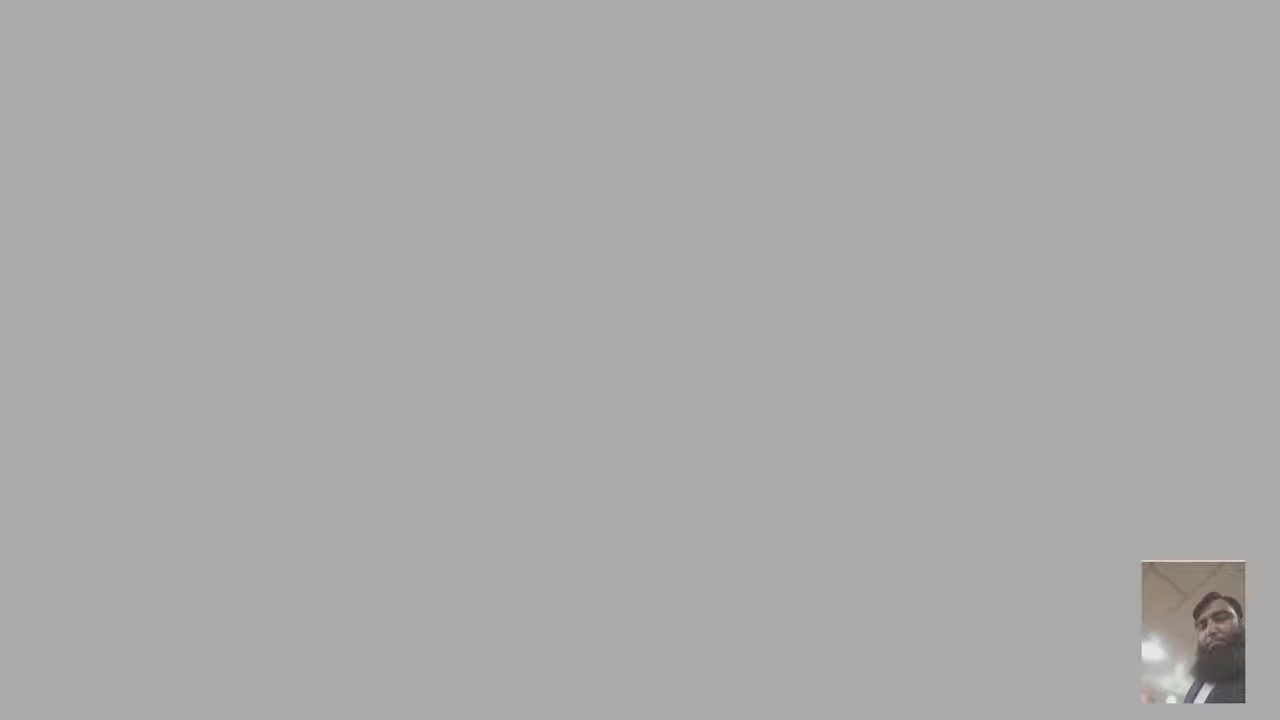
- Start importing PVI data into the project from a text file
{"action": "left_click", "coordinate": [443, 75]}
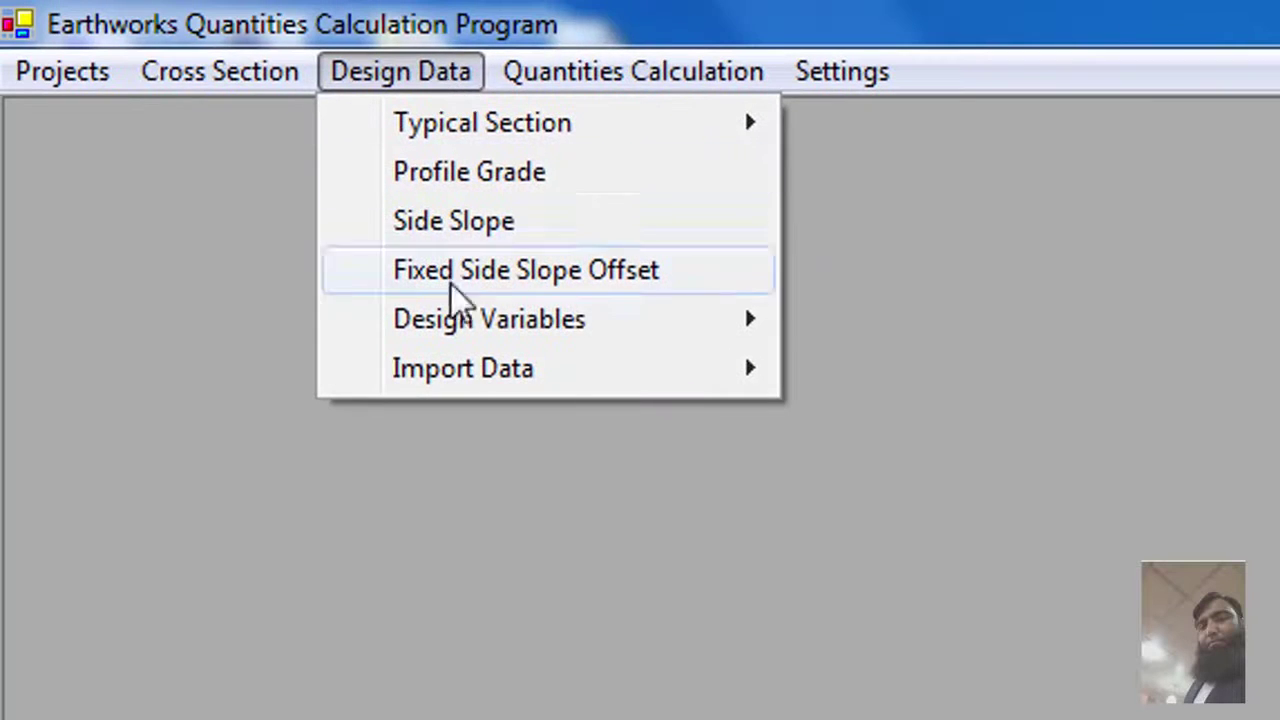
{"action": "mouse_move", "coordinate": [490, 378]}
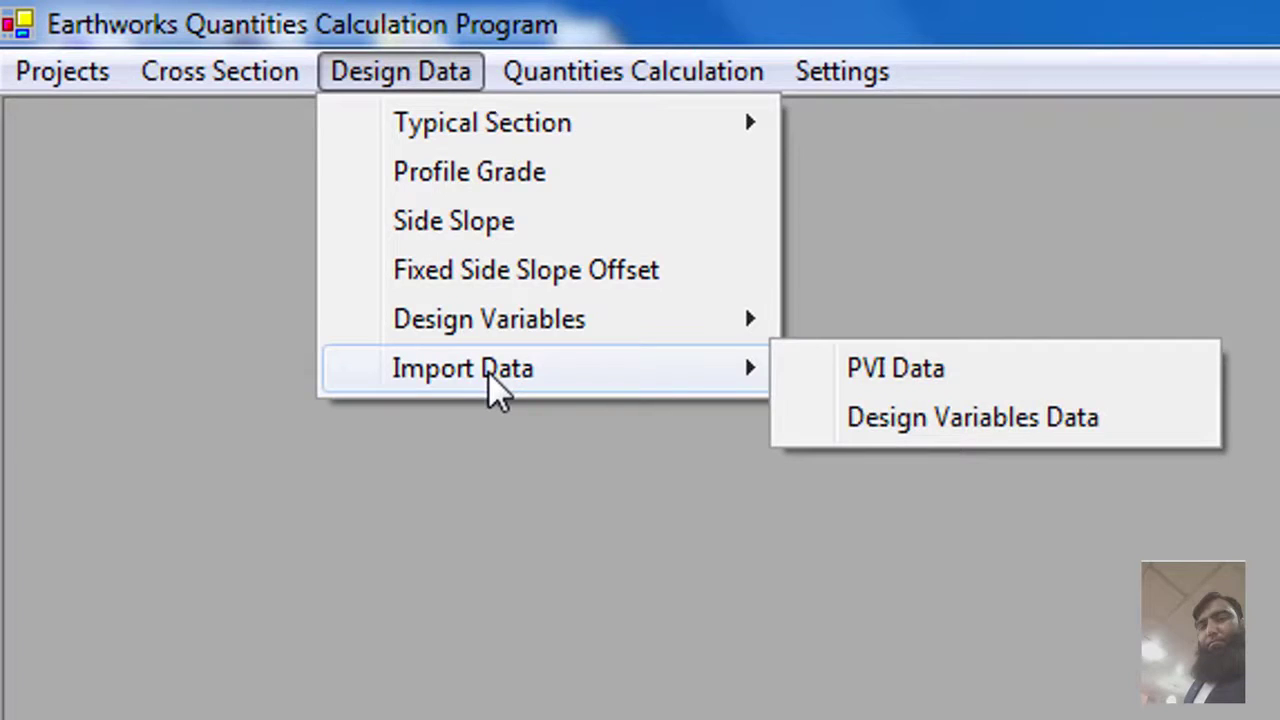
{"action": "left_click", "coordinate": [949, 374]}
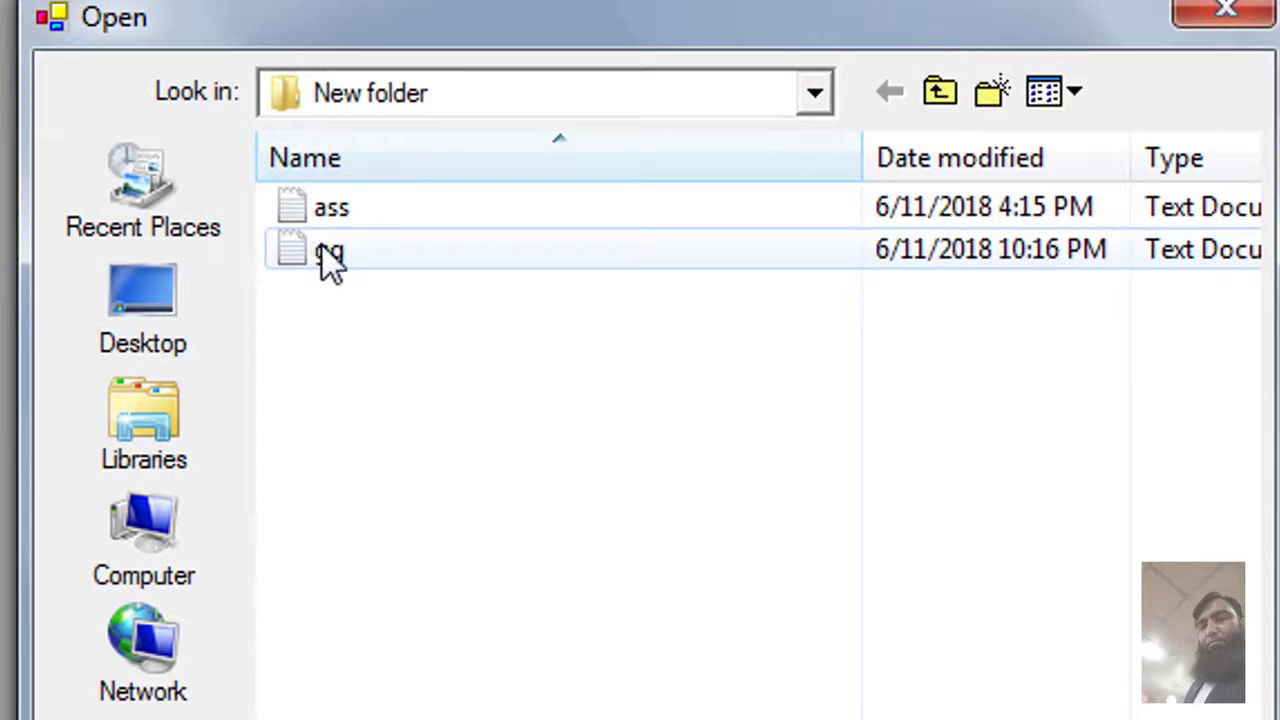
- Create a new text document named PVI in New folder from within the file selection dialog
{"action": "right_click", "coordinate": [330, 262]}
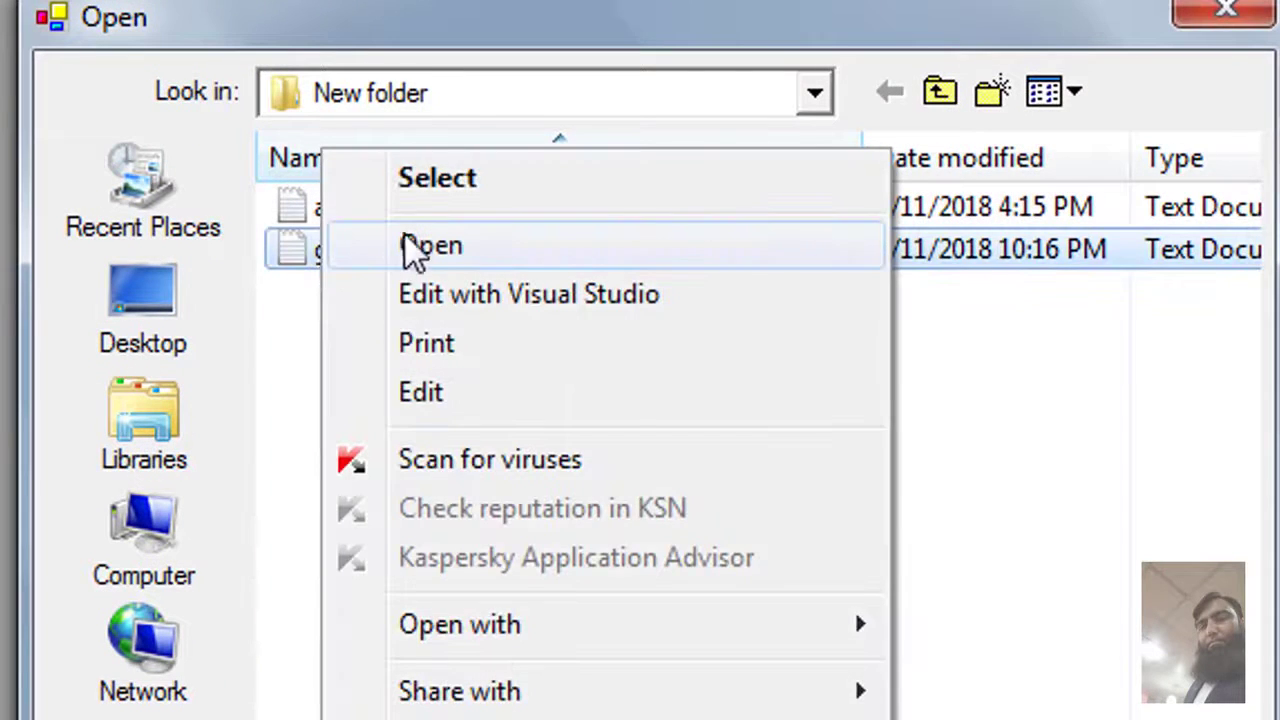
{"action": "left_click", "coordinate": [288, 355]}
{"action": "right_click", "coordinate": [329, 348]}
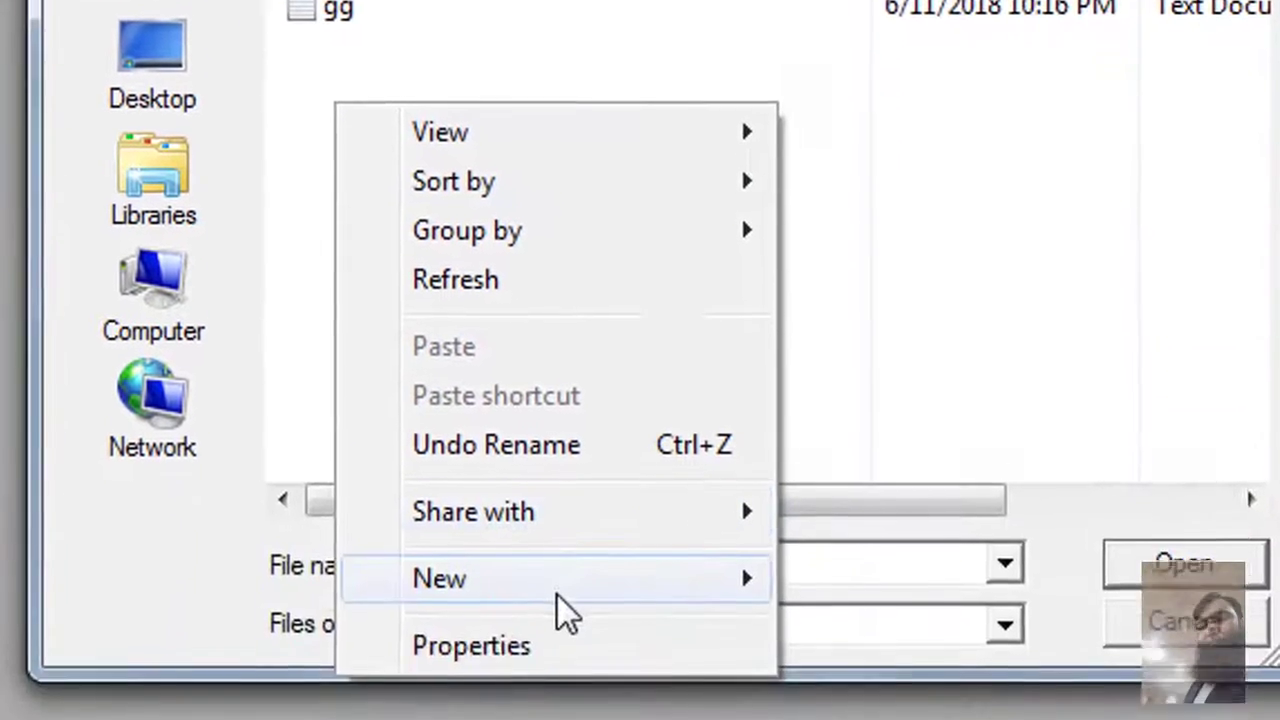
{"action": "mouse_move", "coordinate": [560, 719]}
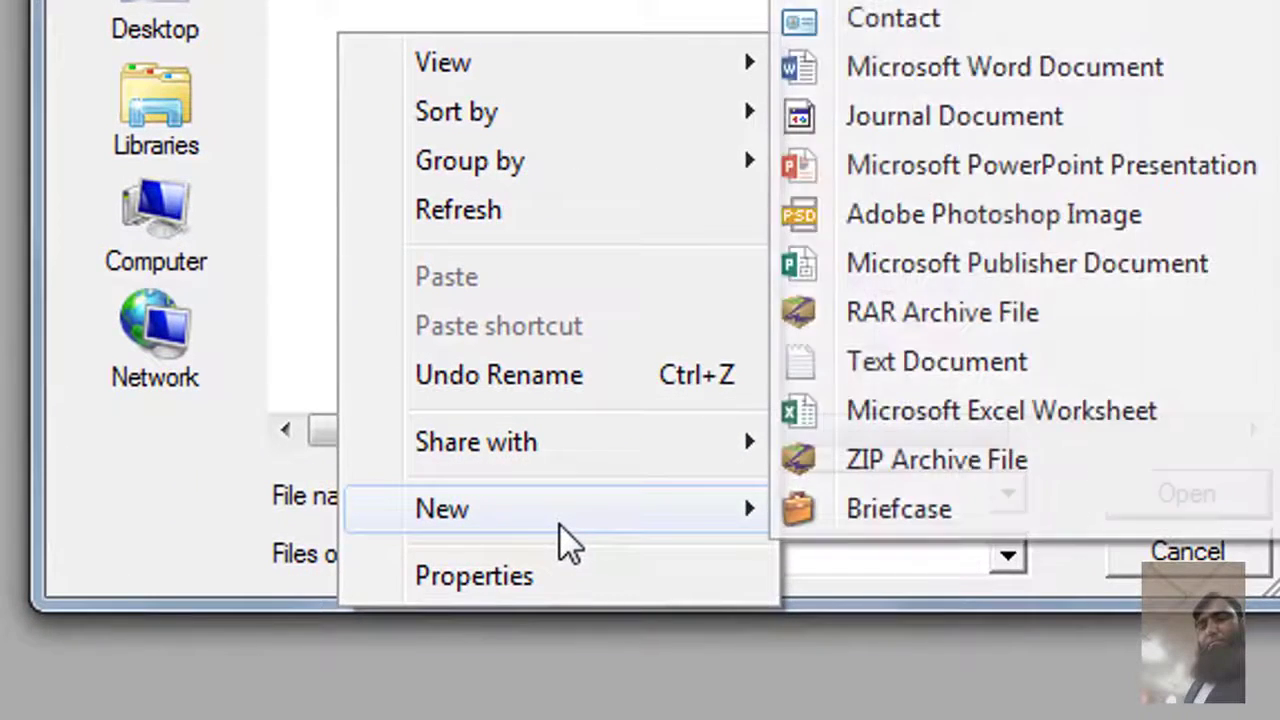
{"action": "left_click", "coordinate": [890, 361]}
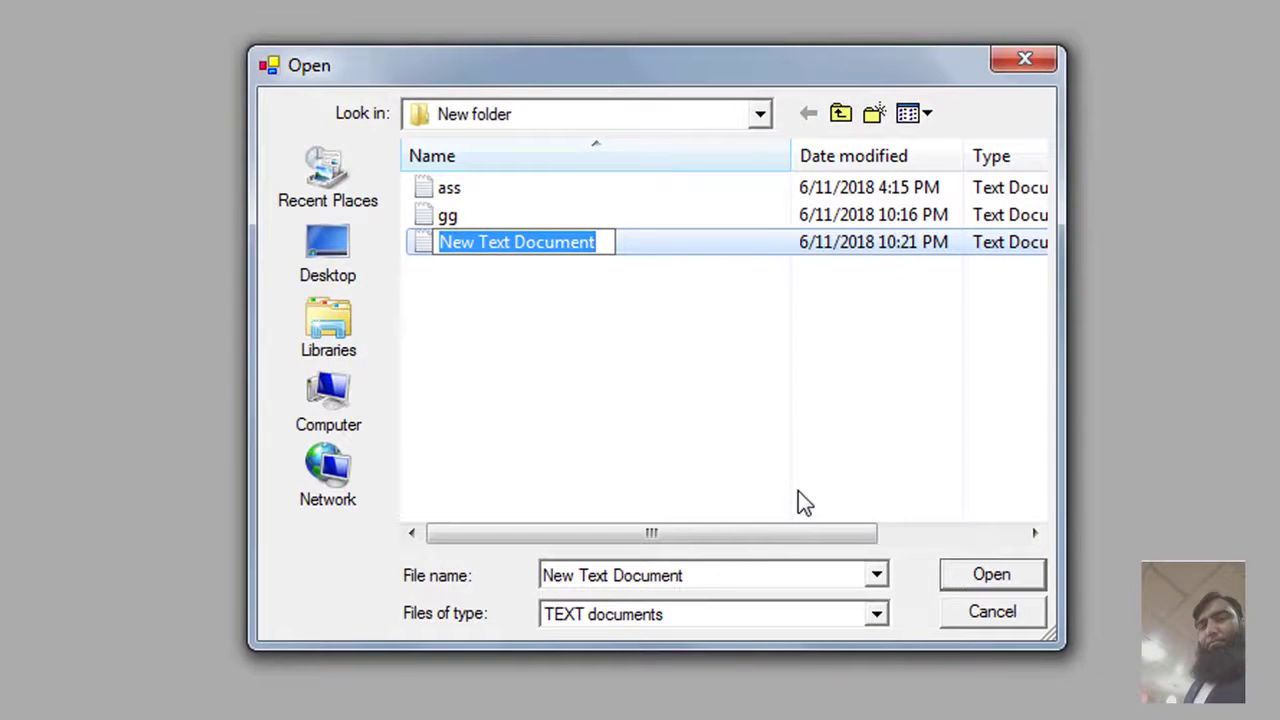
{"action": "type", "text": "PVI"}
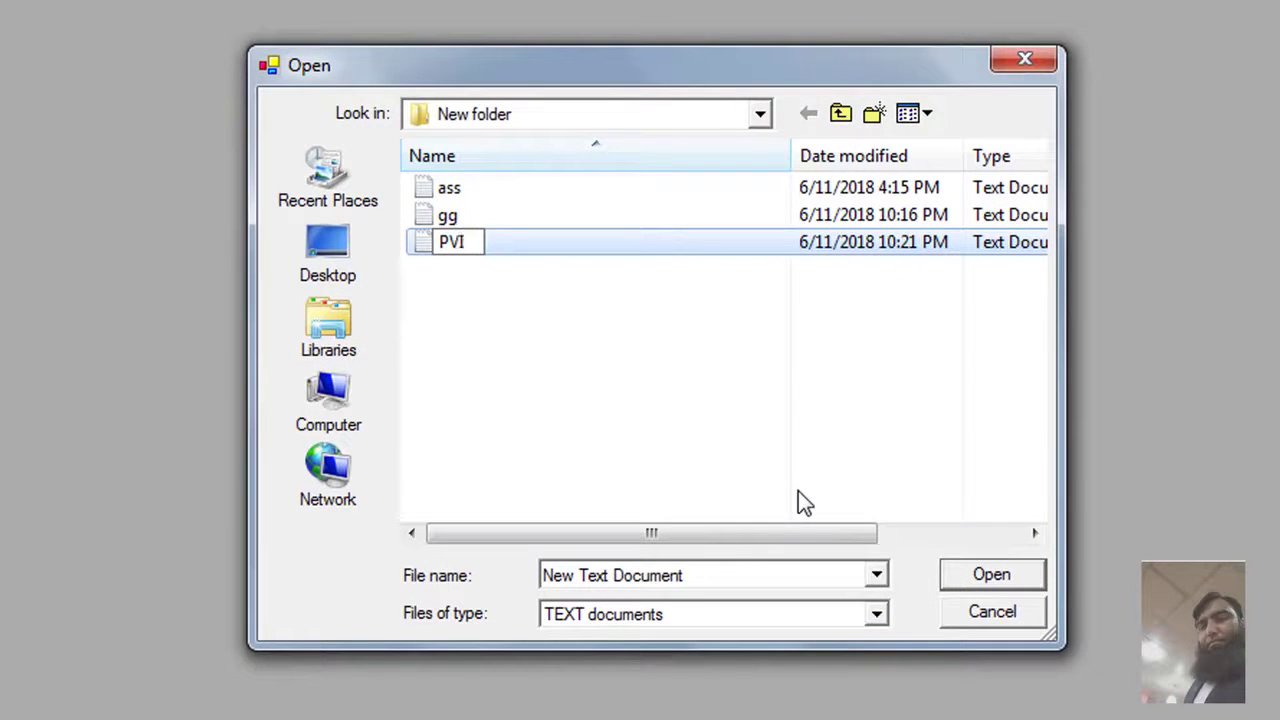
{"action": "right_click", "coordinate": [648, 386]}
- Open the PVI text document, paste the copied profile lines with END into it, and save it on closing
{"action": "left_click", "coordinate": [451, 247]}
{"action": "right_click", "coordinate": [451, 247]}
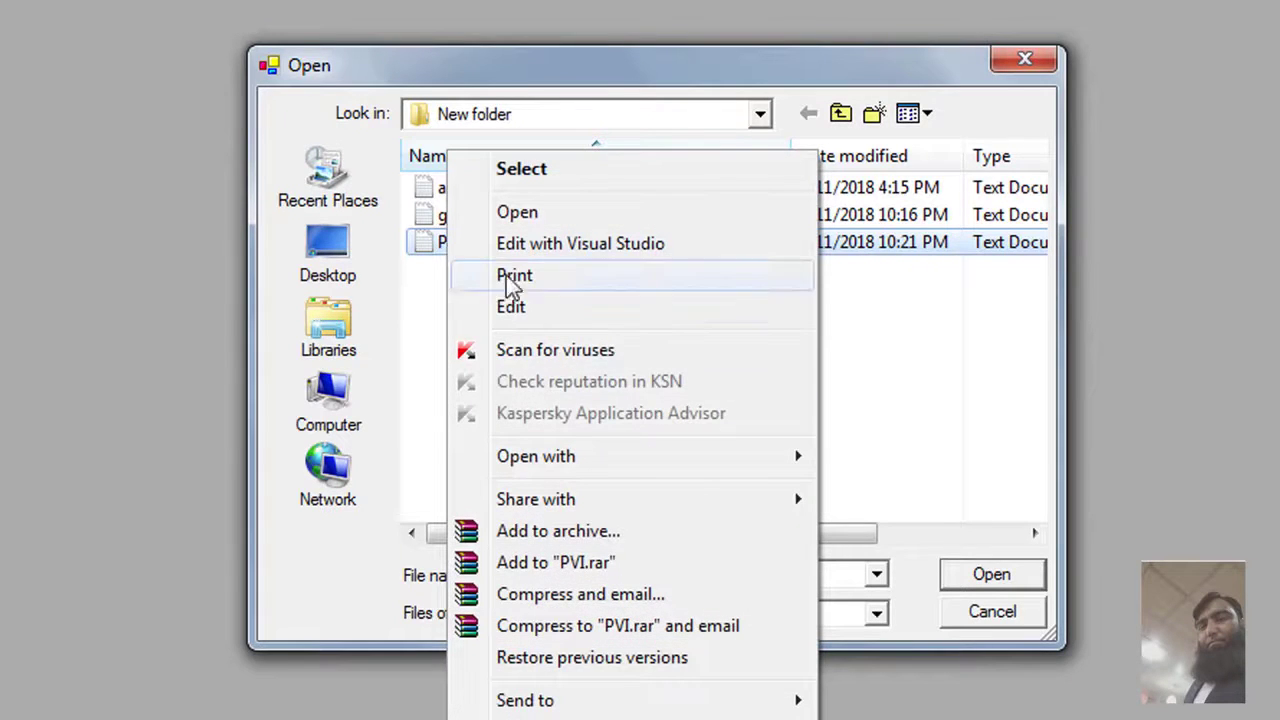
{"action": "left_click", "coordinate": [517, 212]}
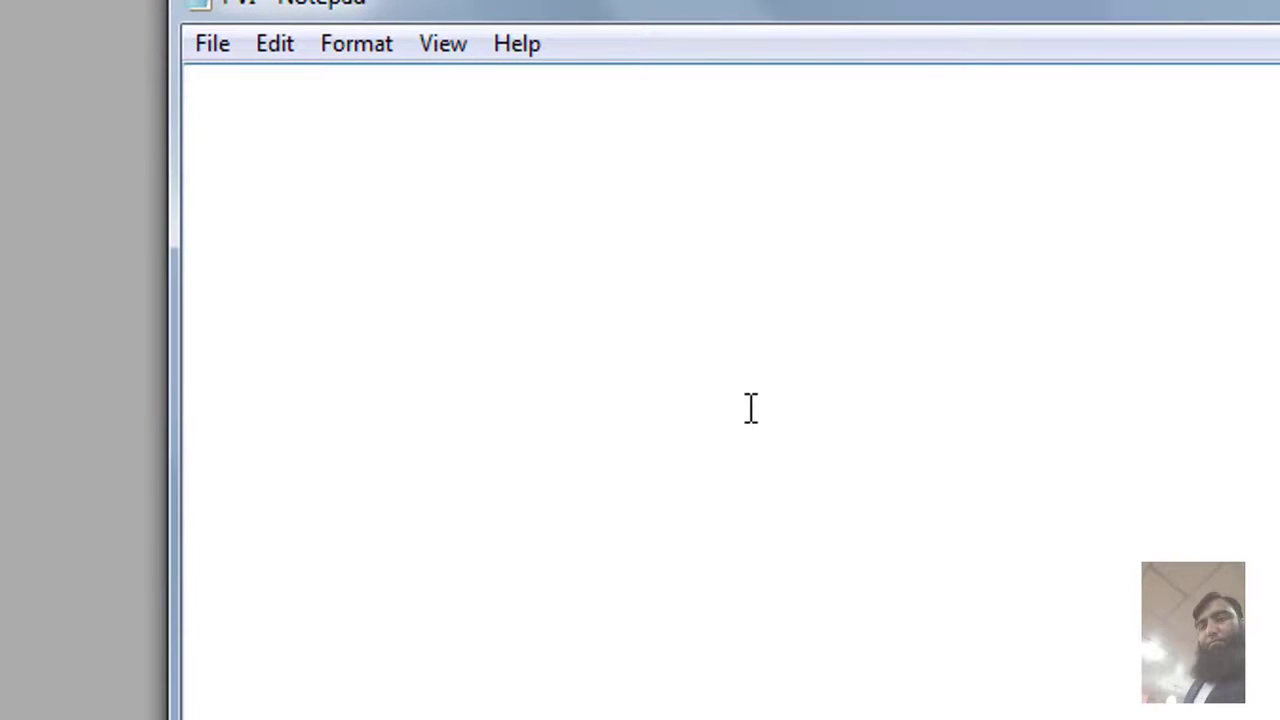
{"action": "key", "text": "ctrl+v"}
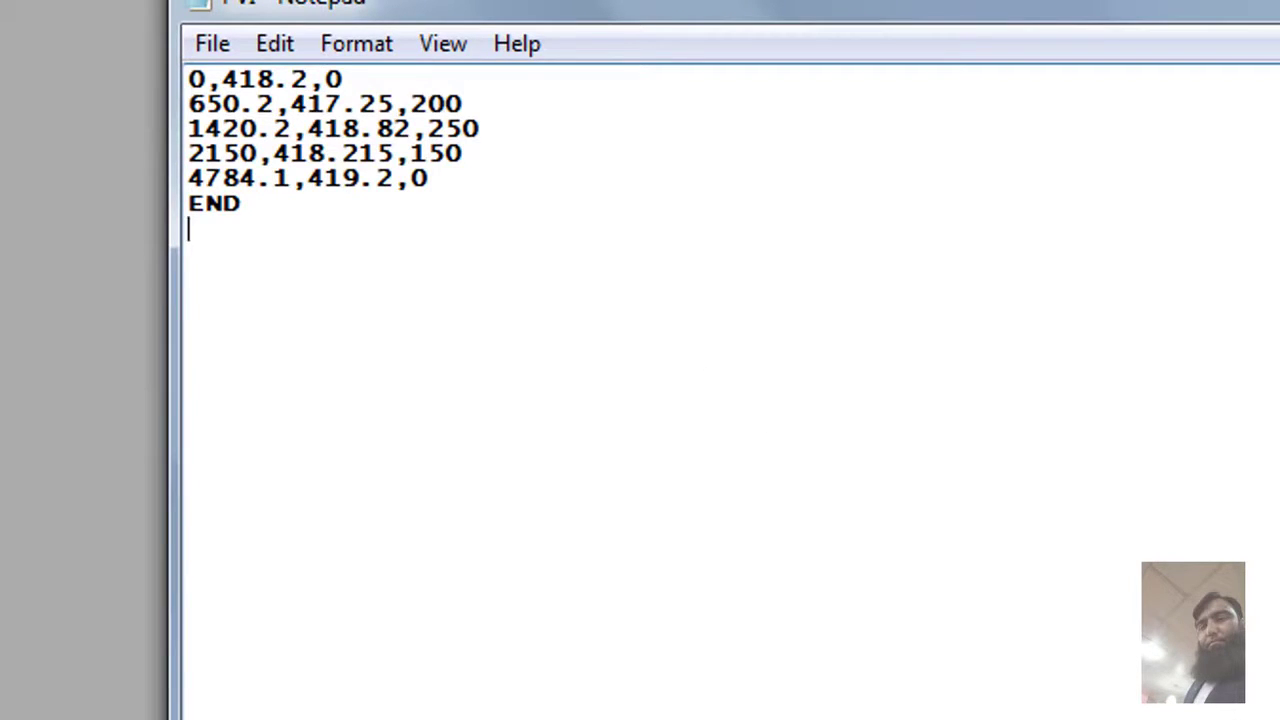
{"action": "key", "text": "alt+F4"}
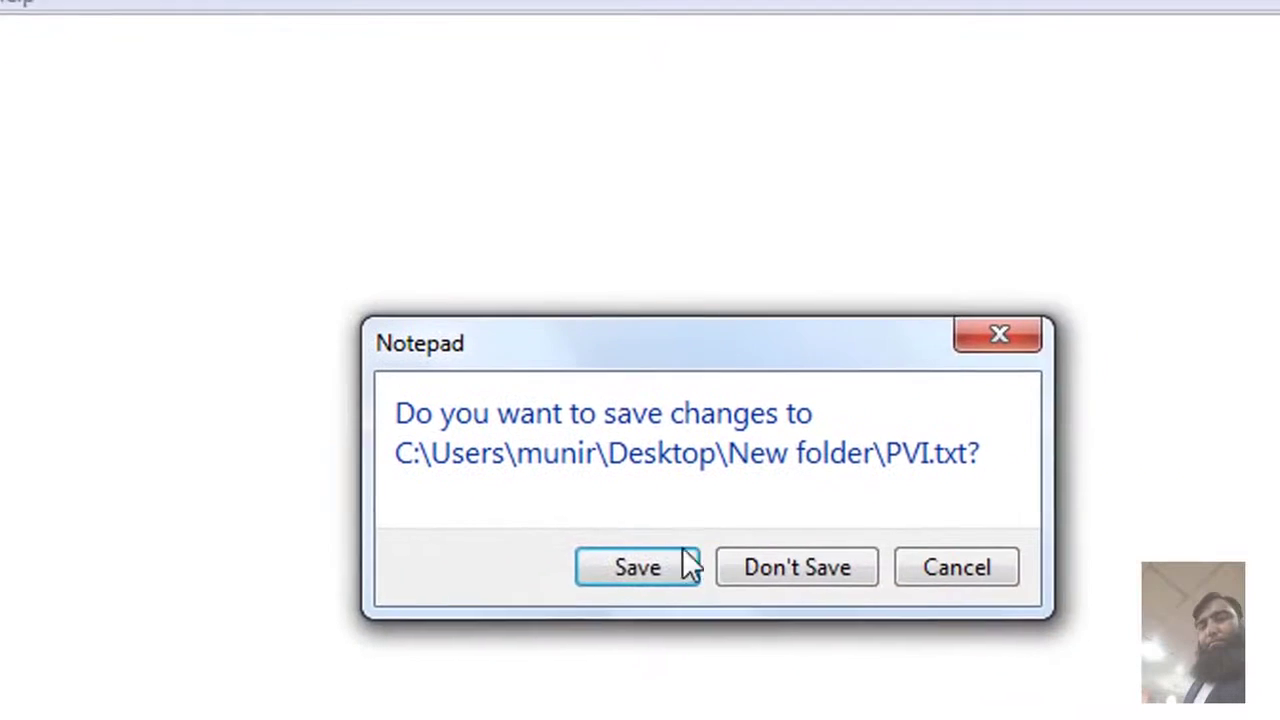
{"action": "left_click", "coordinate": [659, 550]}
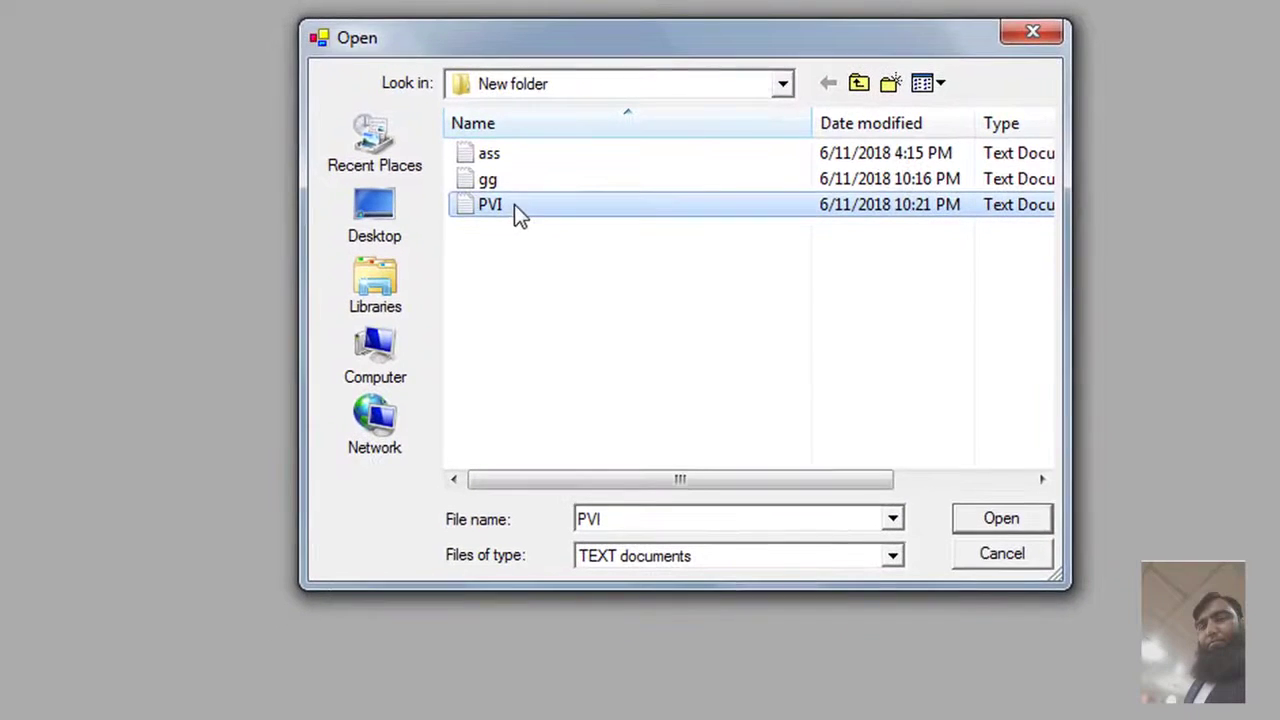
- Import the PVI text file and acknowledge the import message
{"action": "left_click", "coordinate": [471, 275]}
{"action": "left_click", "coordinate": [620, 226]}
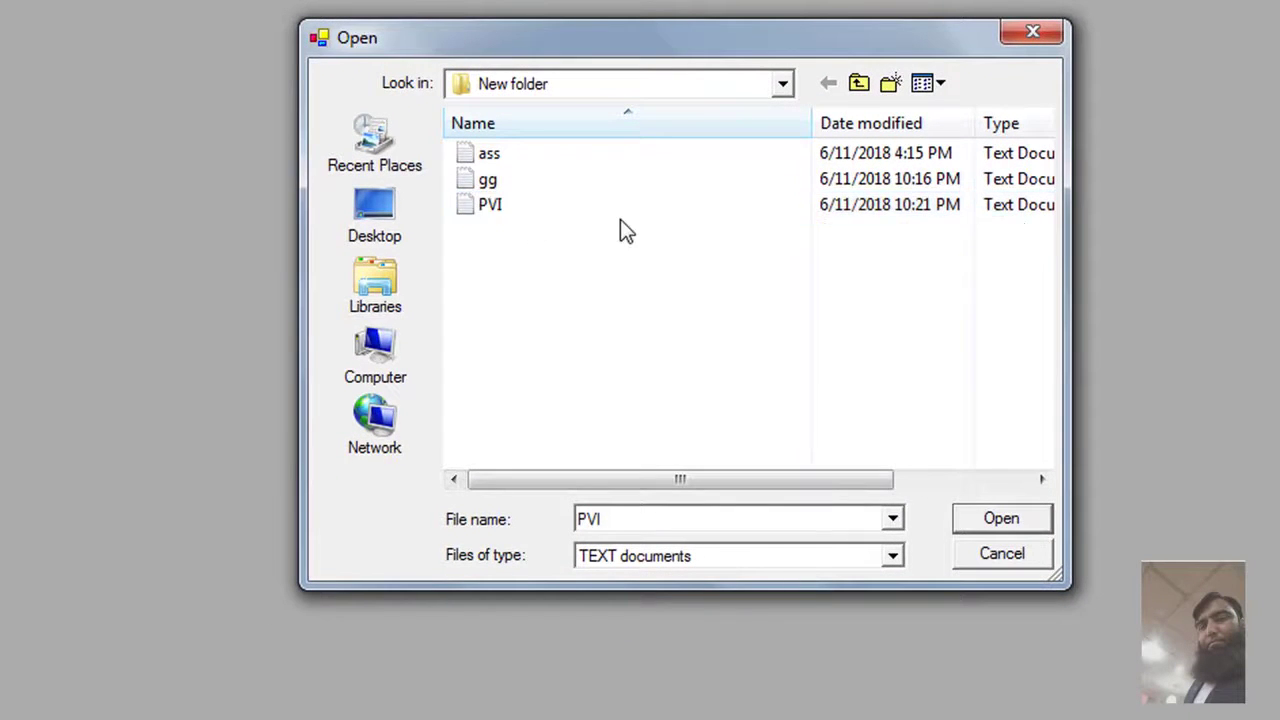
{"action": "left_click", "coordinate": [617, 212]}
{"action": "left_click", "coordinate": [986, 521]}
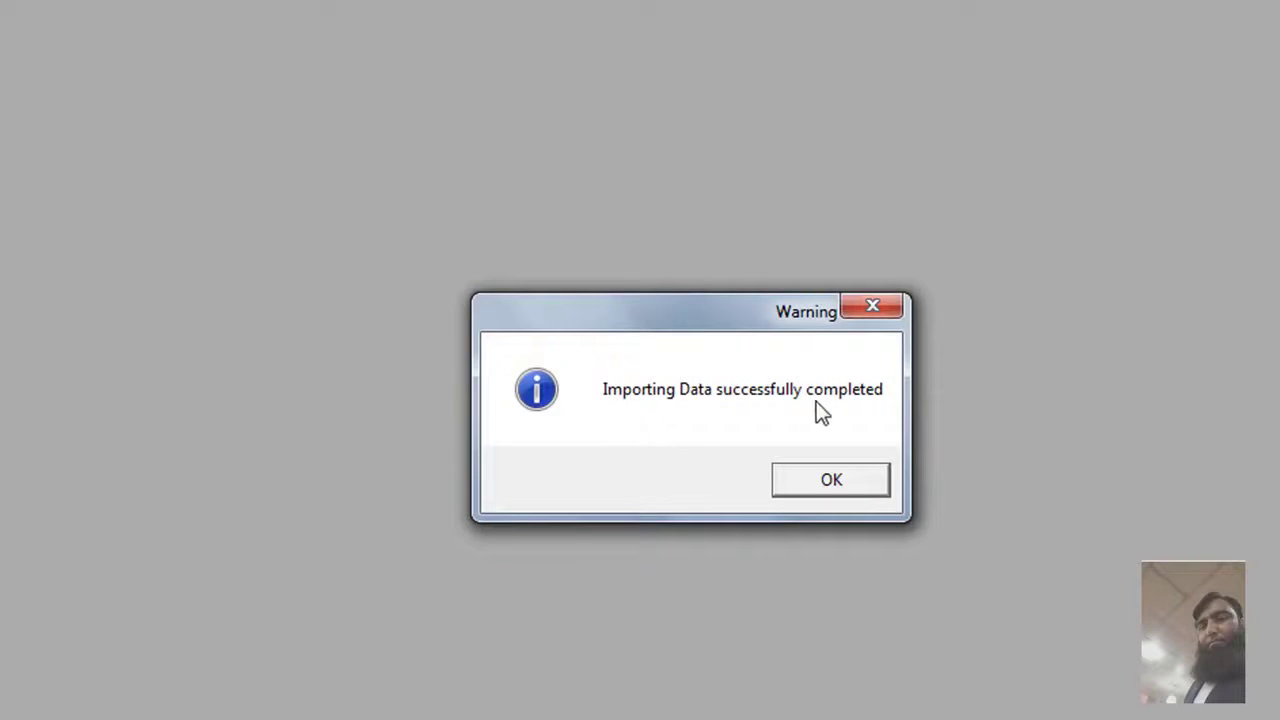
{"action": "left_click", "coordinate": [829, 482]}
- Open the Profile Grade PVI data and make the table editable
{"action": "left_click", "coordinate": [420, 110]}
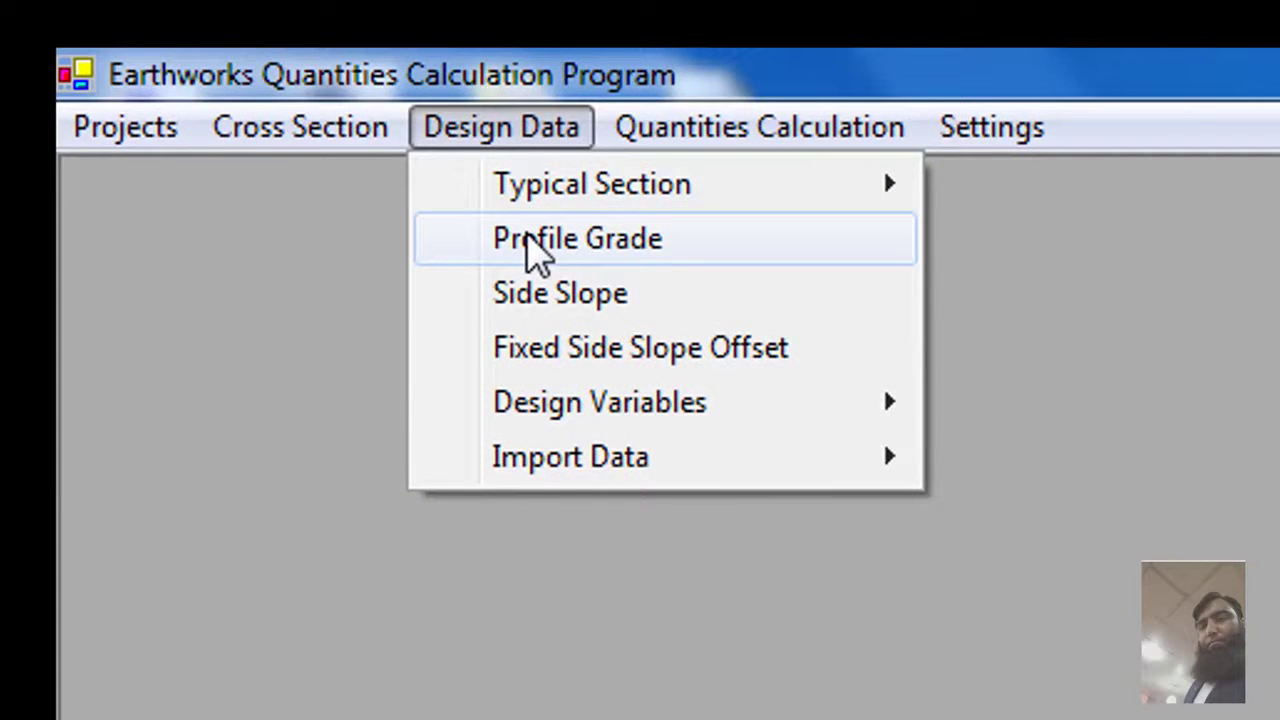
{"action": "left_click", "coordinate": [537, 252]}
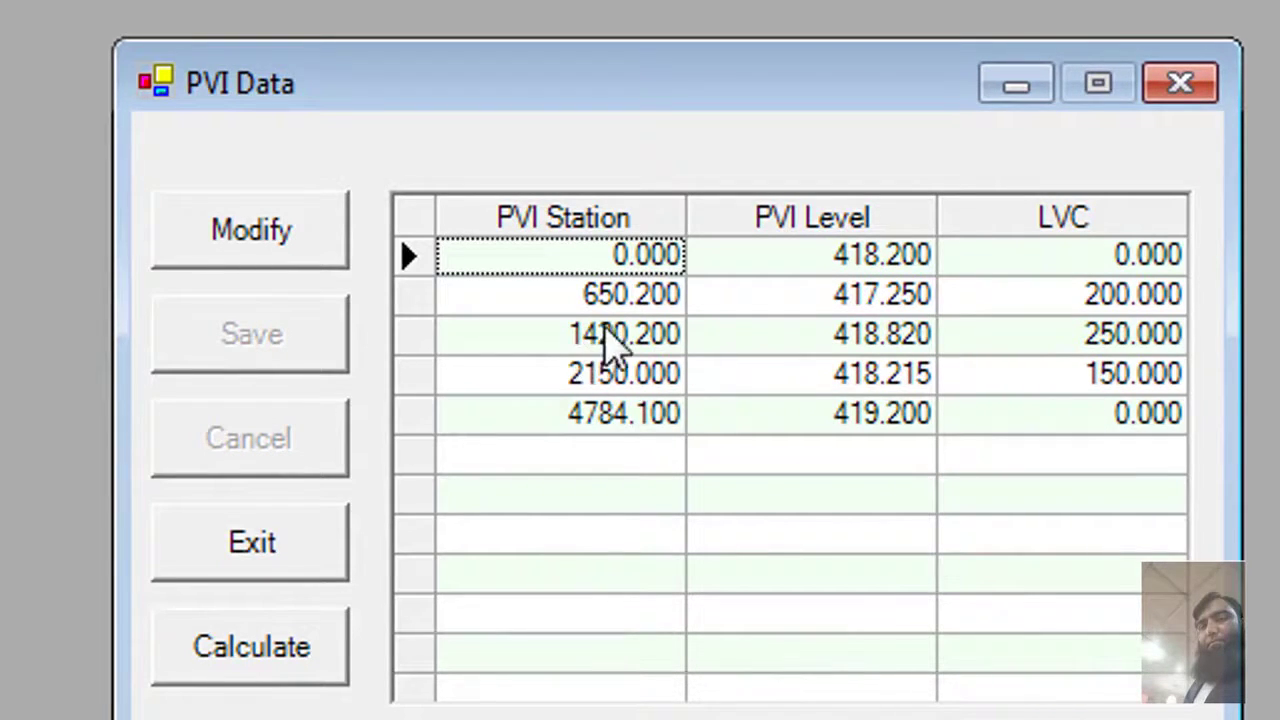
{"action": "left_click", "coordinate": [300, 262]}
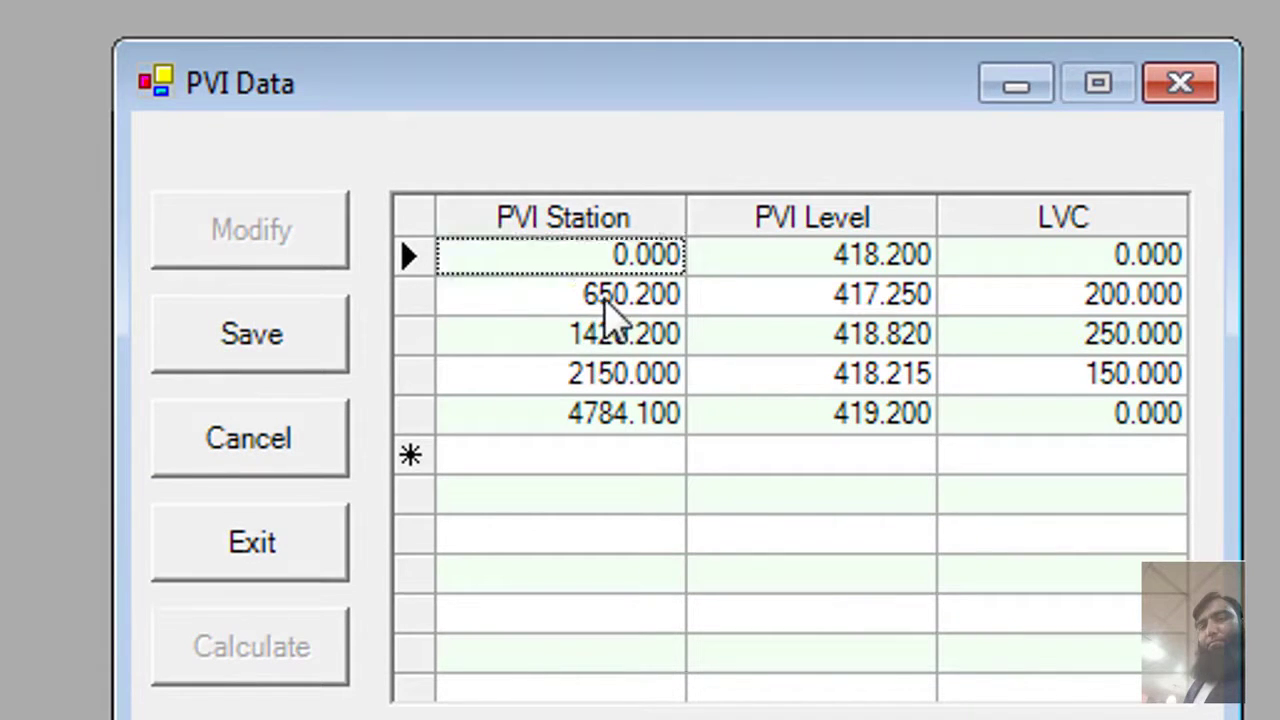
- Set the PVI Level of the second row, at station 650.200, to 417.240
{"action": "left_click", "coordinate": [630, 300]}
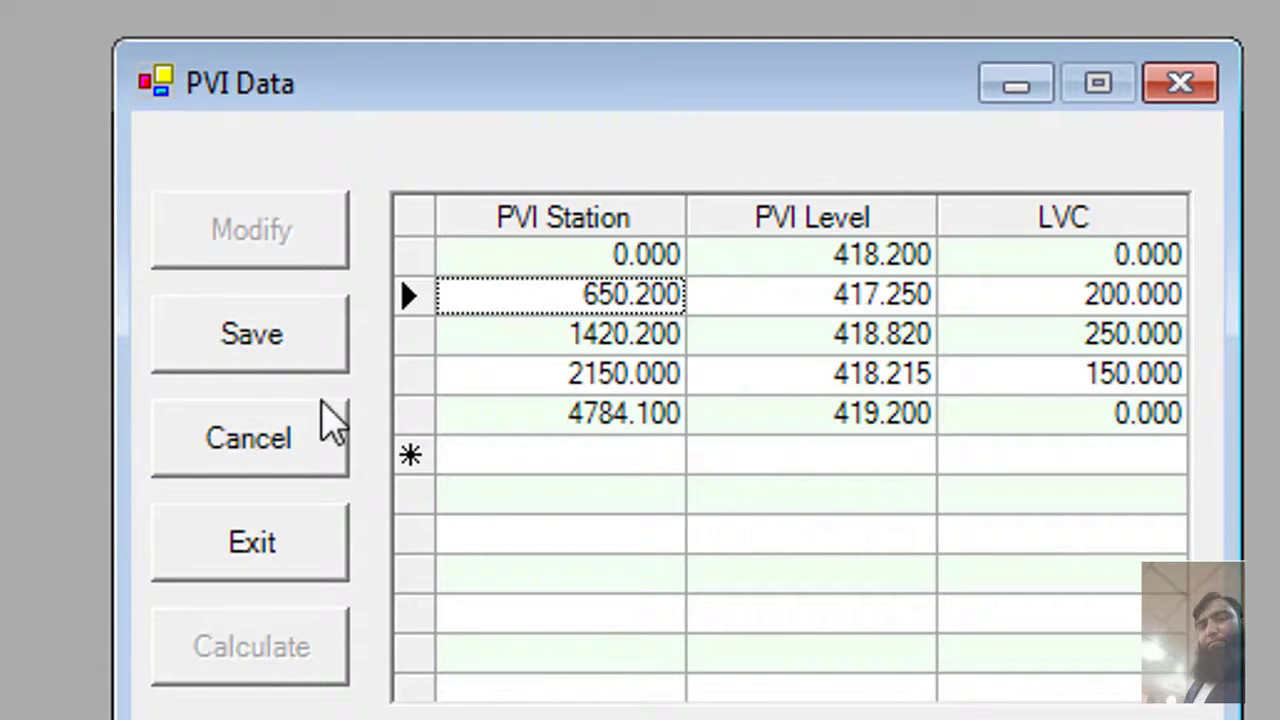
{"action": "left_click", "coordinate": [805, 300]}
{"action": "left_click", "coordinate": [805, 300]}
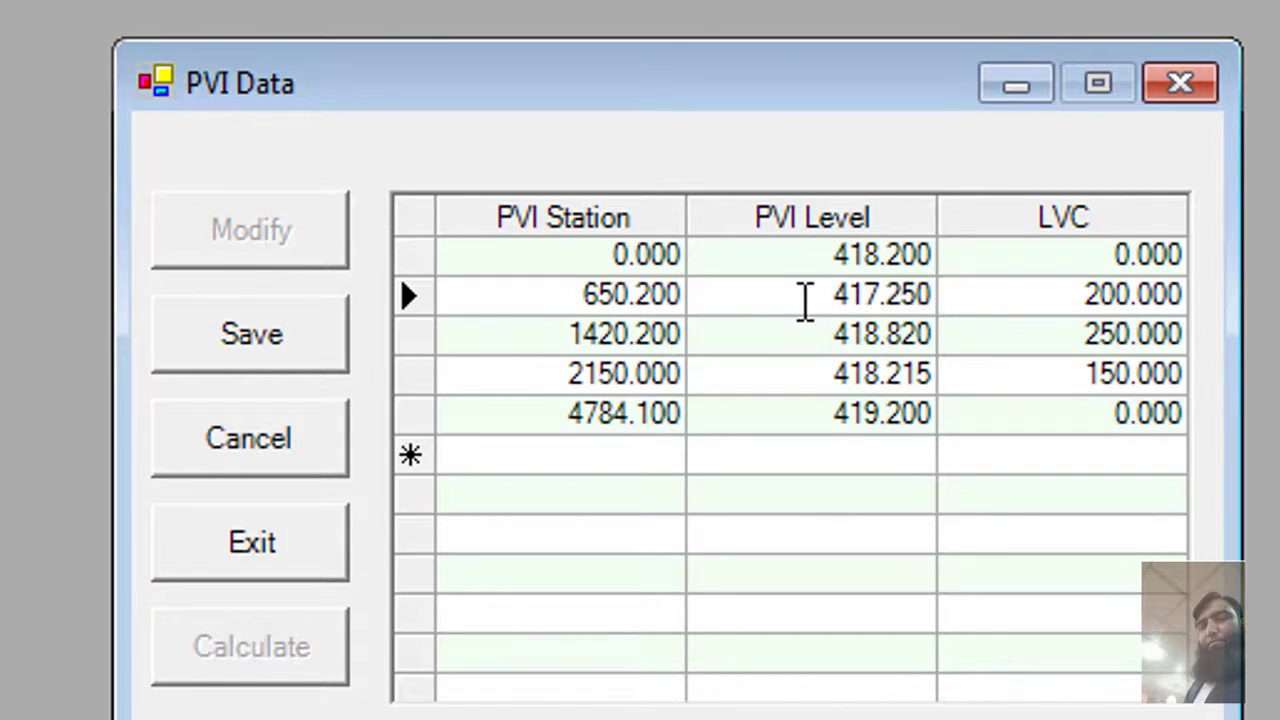
{"action": "left_click_drag", "start_coordinate": [903, 294], "coordinate": [917, 294]}
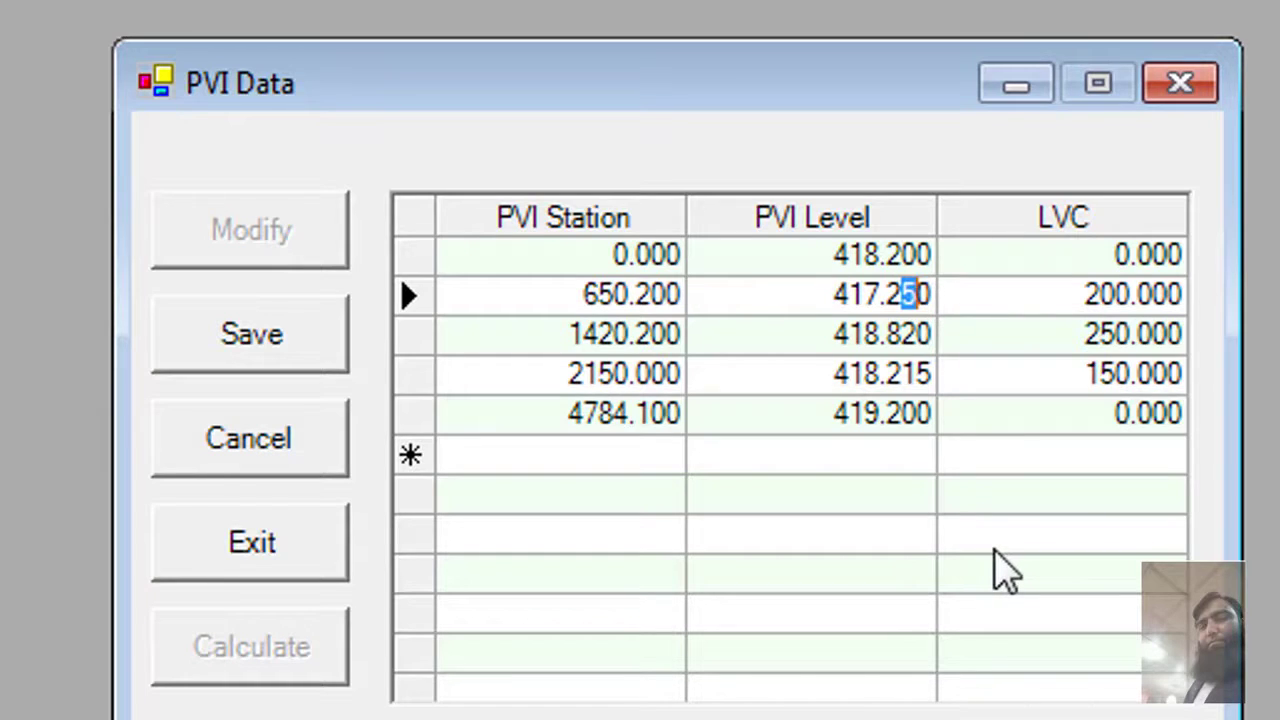
{"action": "type", "text": "4"}
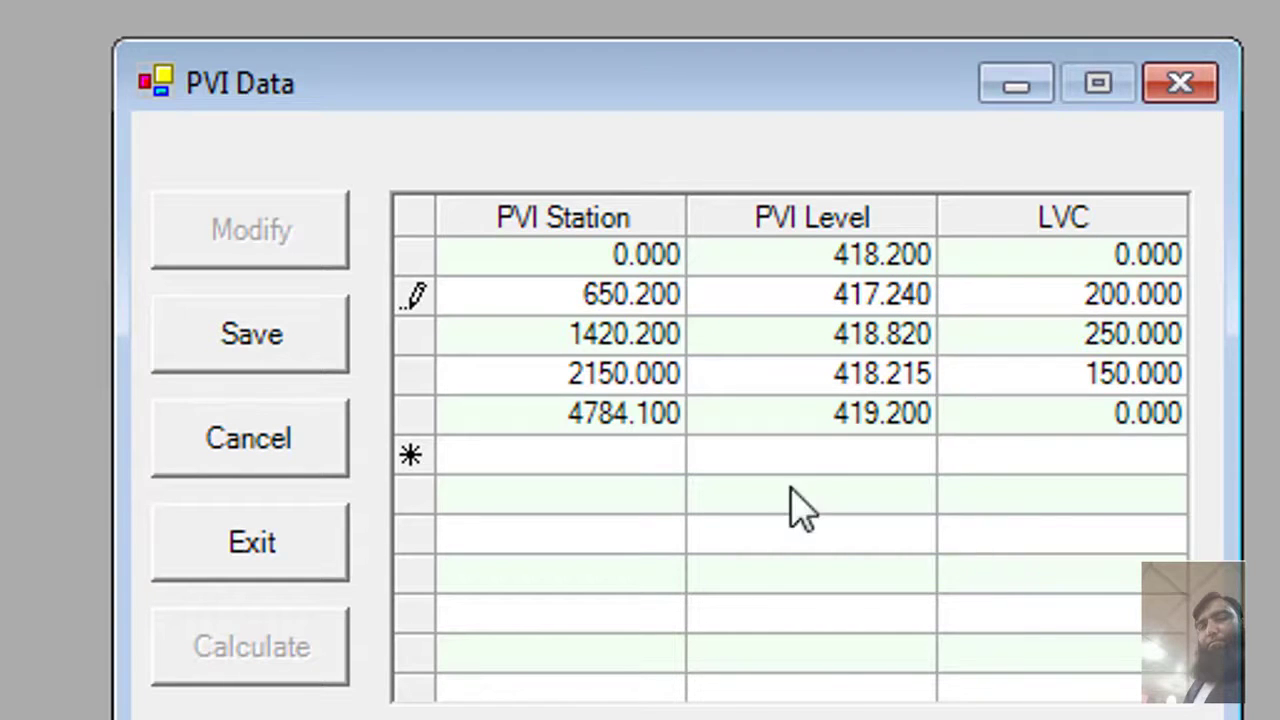
{"action": "left_click", "coordinate": [786, 340]}
- Move the PVI Station column after PVI Level and set the second row's station to 650.120
{"action": "left_click", "coordinate": [537, 211]}
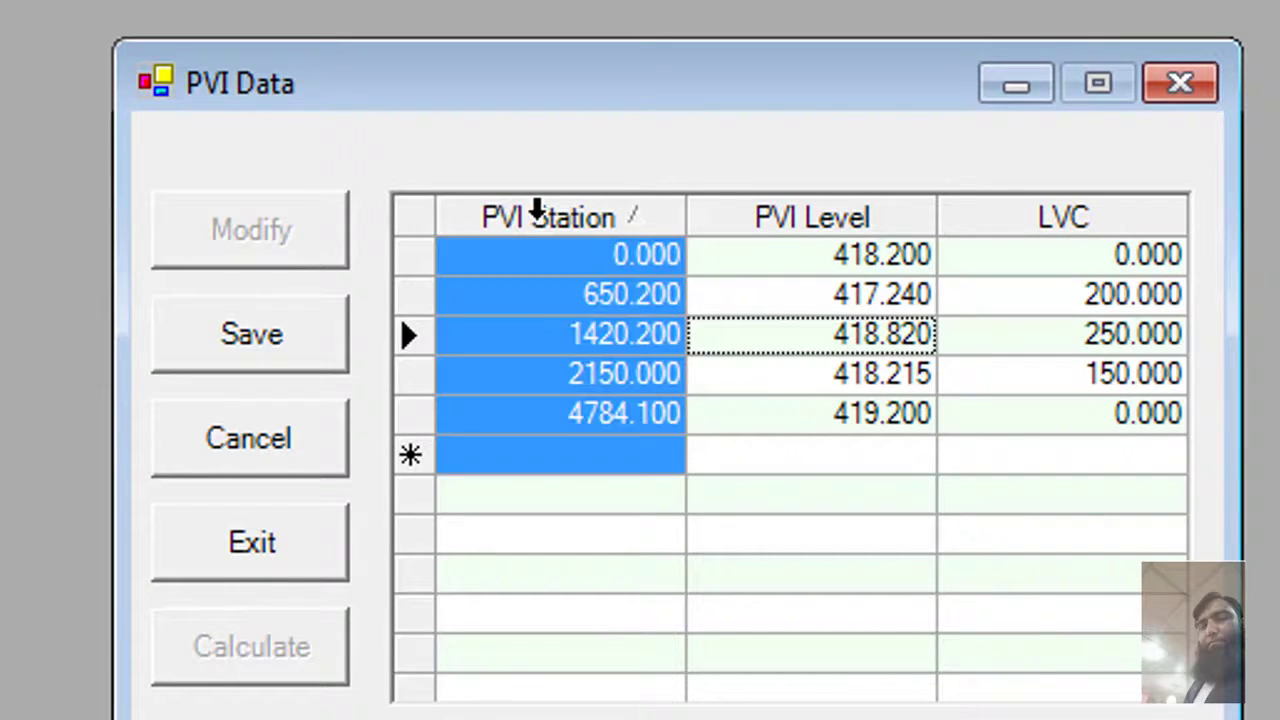
{"action": "left_click_drag", "start_coordinate": [537, 211], "coordinate": [855, 240]}
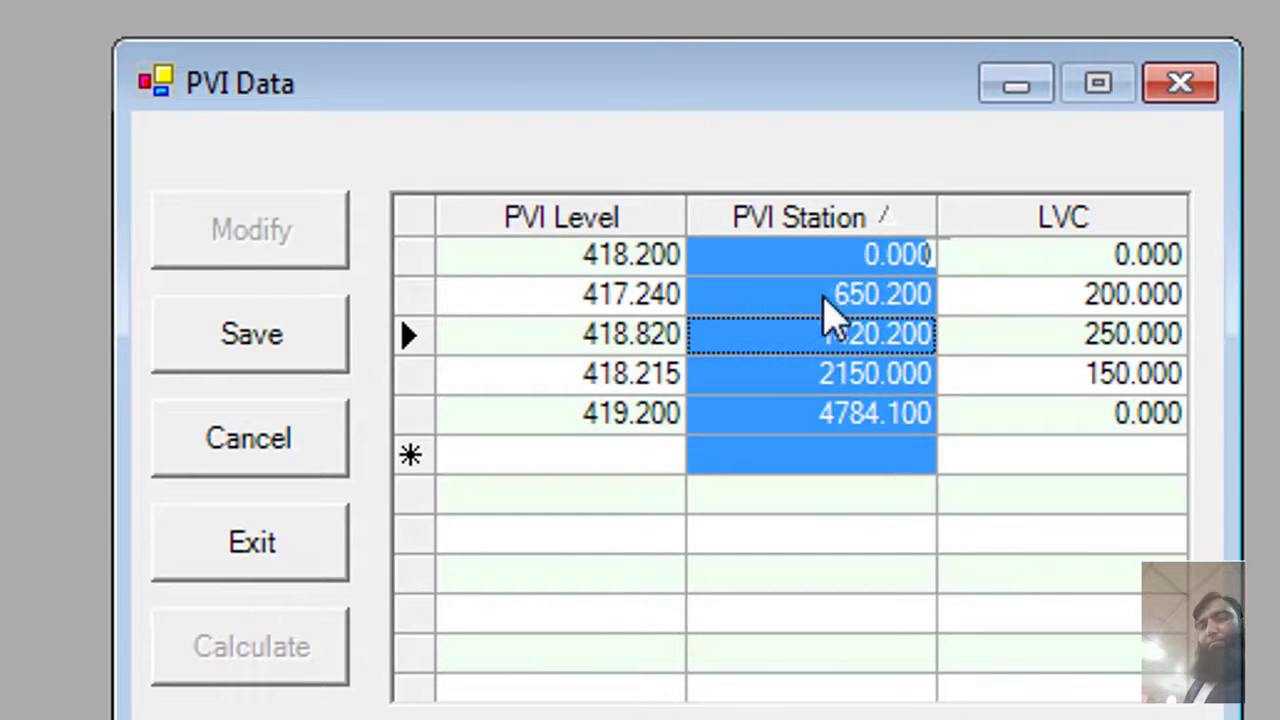
{"action": "left_click", "coordinate": [538, 305]}
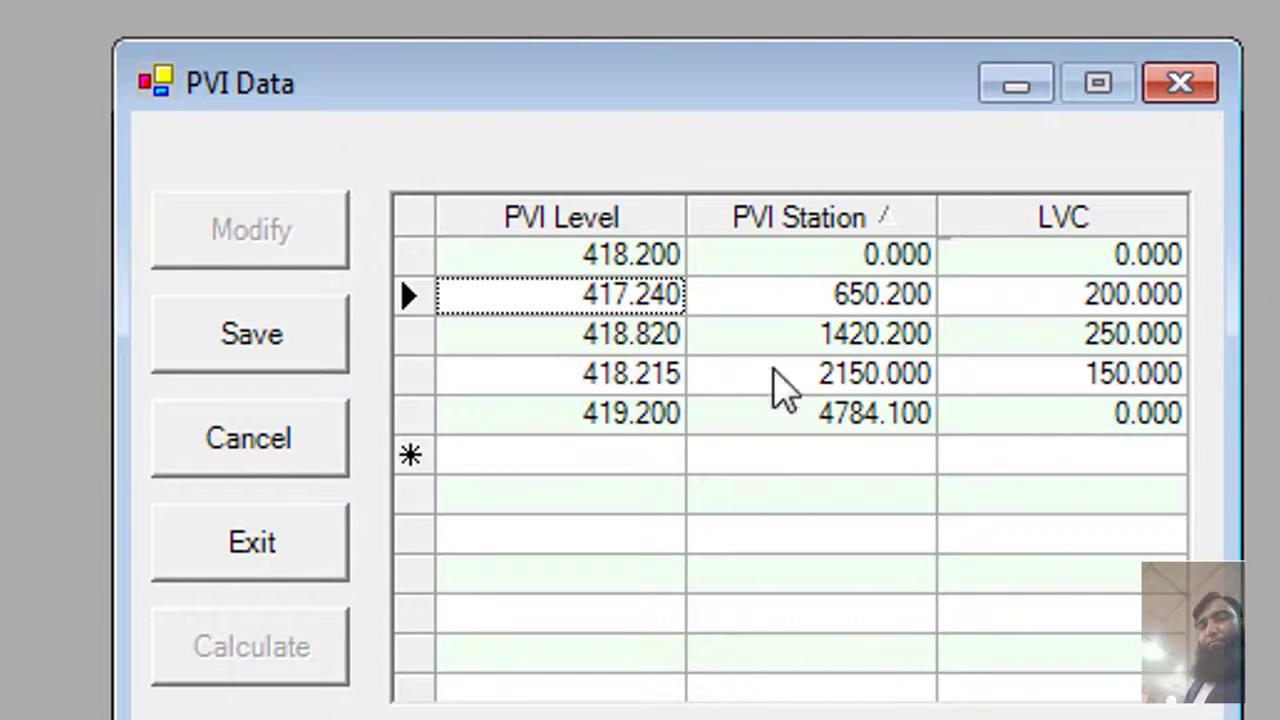
{"action": "left_click", "coordinate": [794, 302]}
{"action": "left_click", "coordinate": [800, 298]}
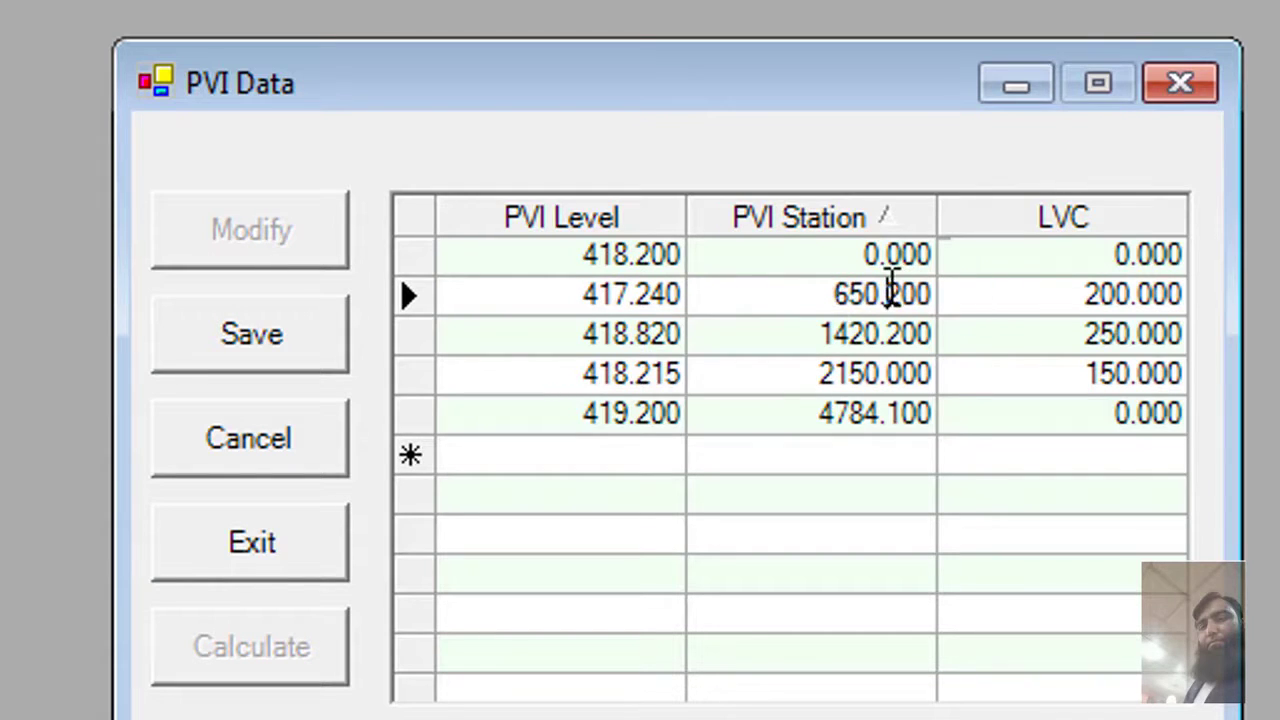
{"action": "type", "text": "1"}
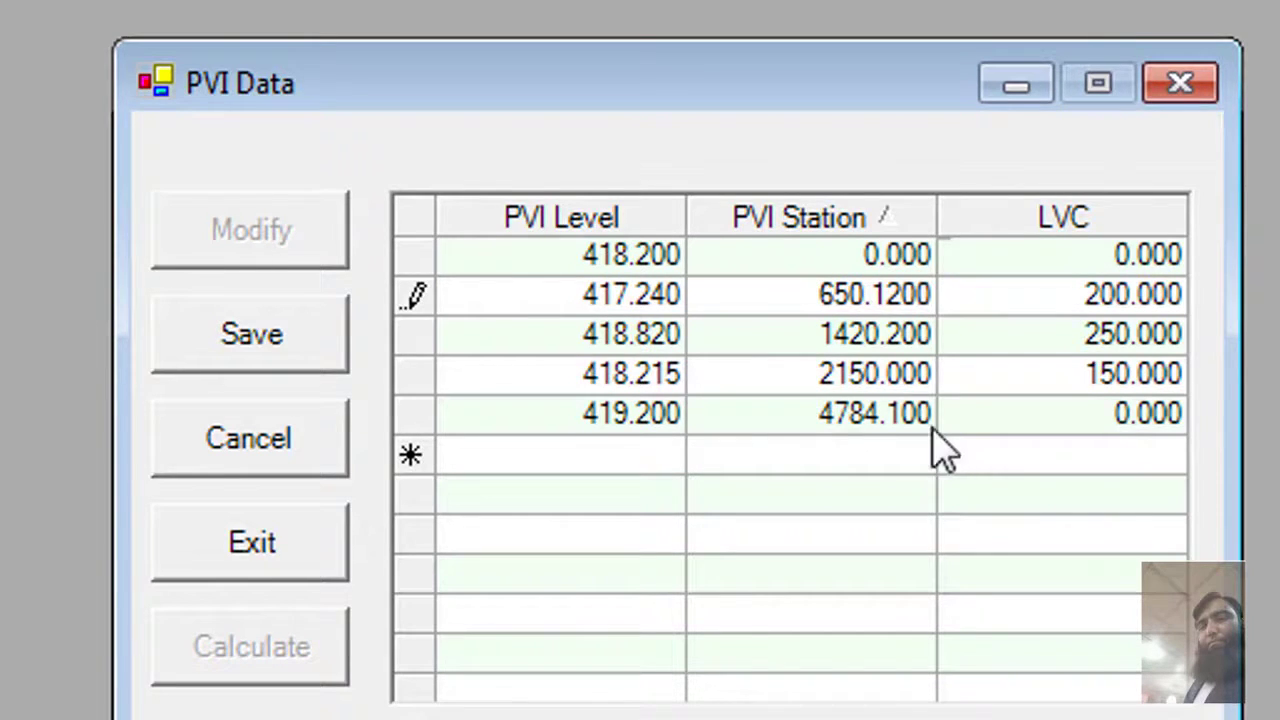
{"action": "left_click", "coordinate": [848, 373]}
- Move the PVI Station column back before PVI Level, and restore the Level-first column order
{"action": "left_click_drag", "start_coordinate": [849, 210], "coordinate": [548, 222]}
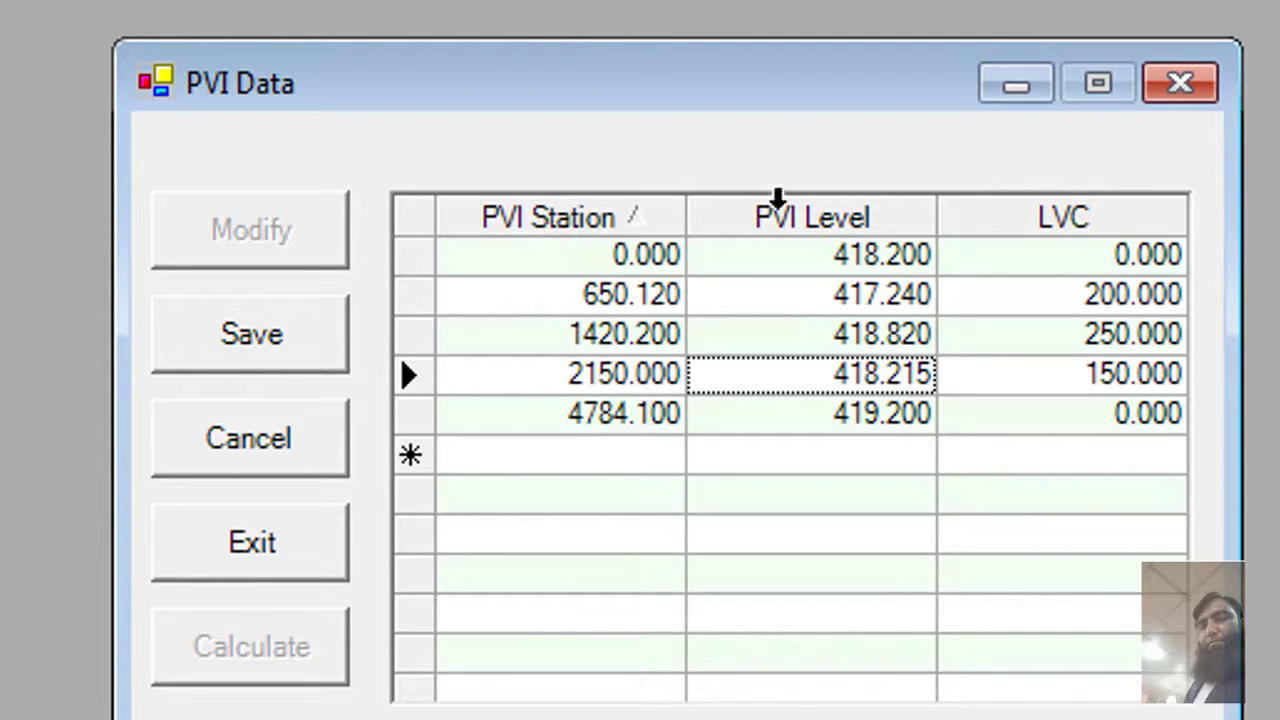
{"action": "left_click_drag", "start_coordinate": [843, 216], "coordinate": [608, 228]}
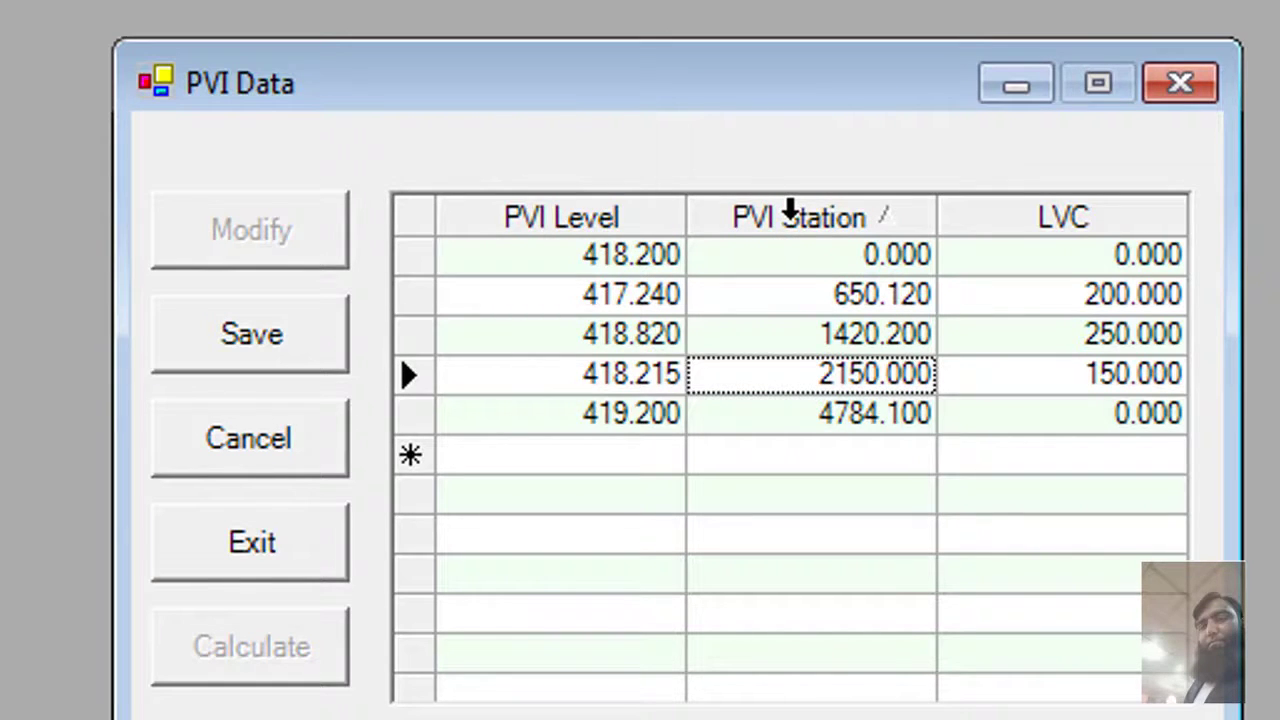
- Place the PVI Station column before PVI Level, then save the edited PVI data and exit the table
{"action": "left_click_drag", "start_coordinate": [790, 210], "coordinate": [621, 229]}
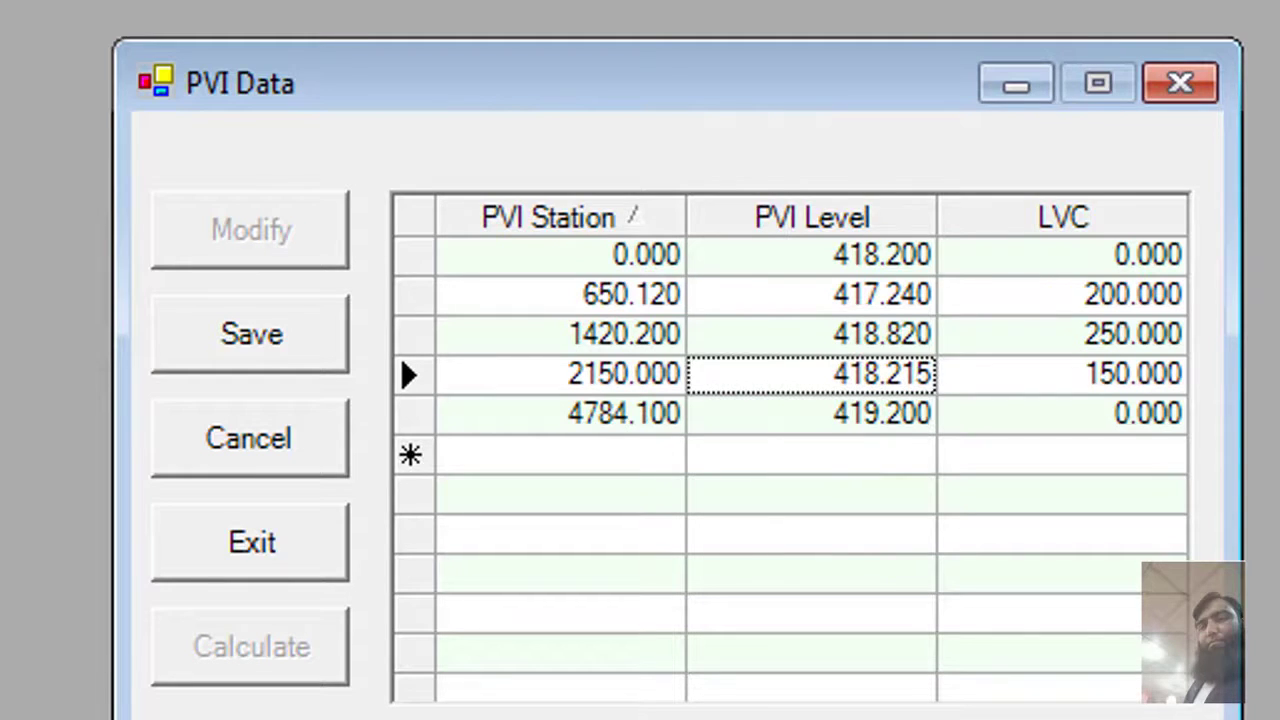
{"action": "left_click", "coordinate": [1137, 294]}
{"action": "left_click", "coordinate": [1131, 294]}
{"action": "key", "text": "Return"}
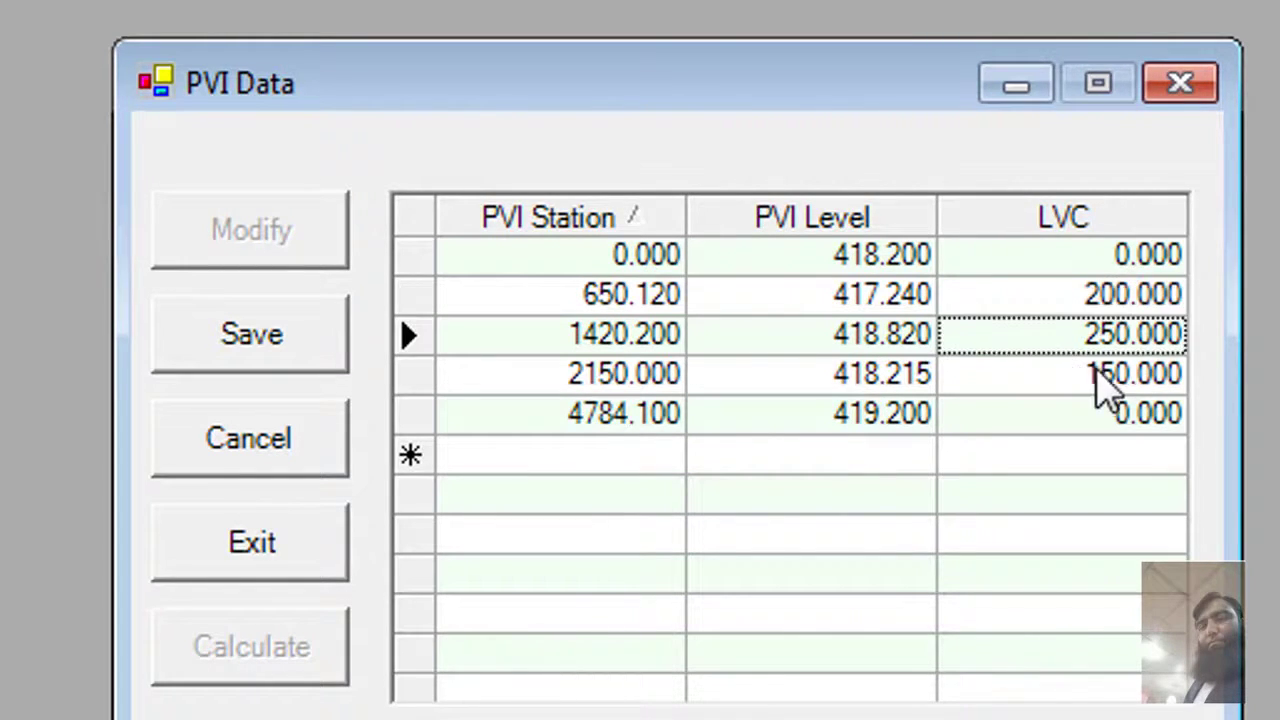
{"action": "left_click", "coordinate": [1006, 374]}
{"action": "left_click", "coordinate": [1006, 374]}
{"action": "left_click", "coordinate": [627, 340]}
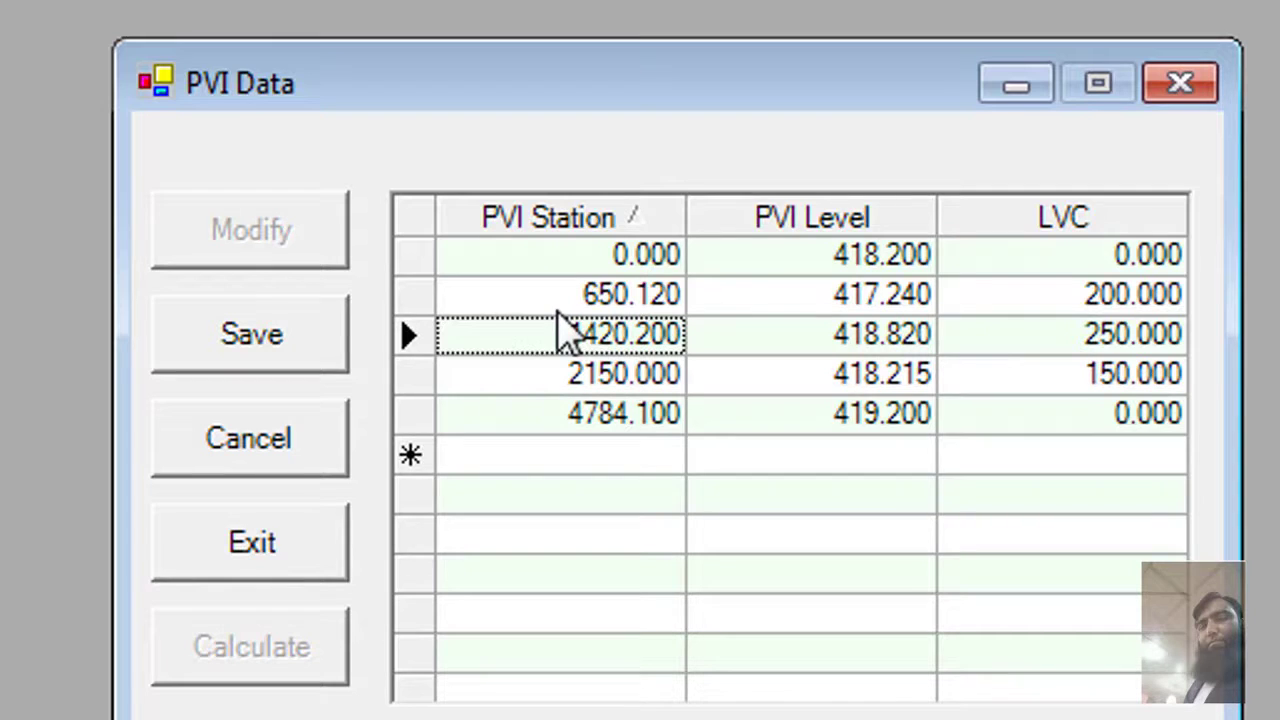
{"action": "left_click", "coordinate": [232, 345]}
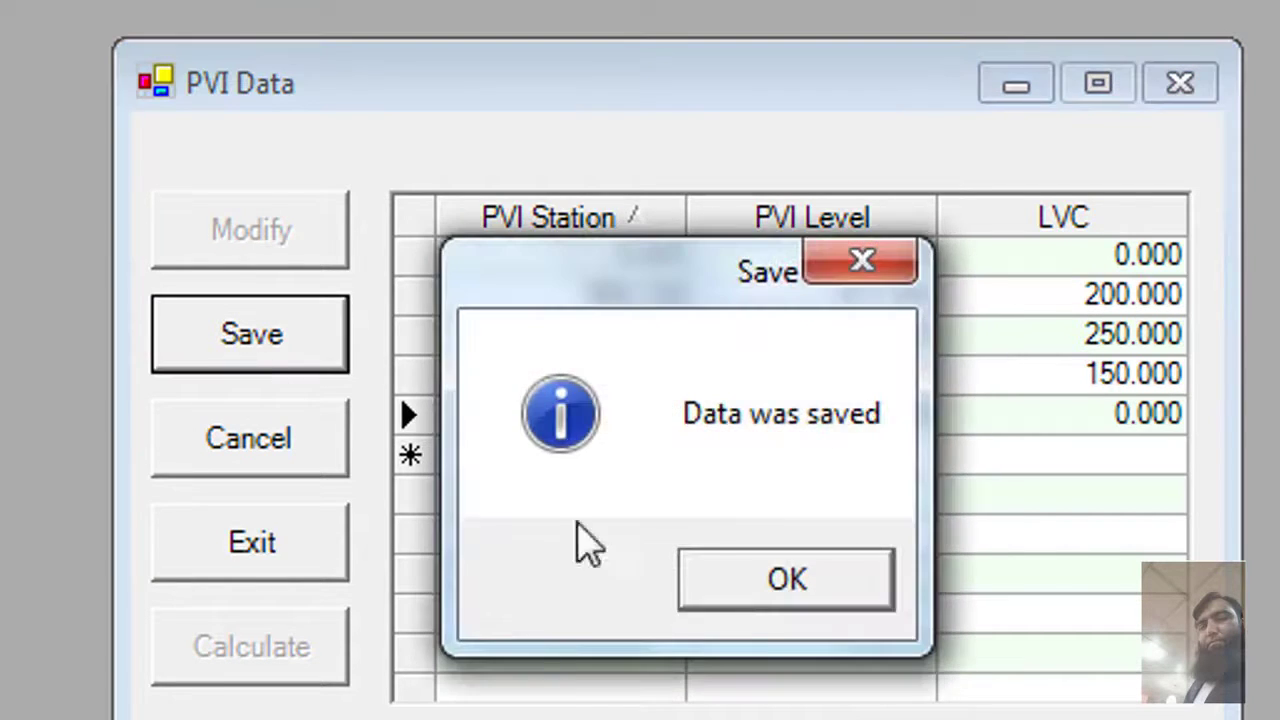
{"action": "left_click", "coordinate": [786, 586]}
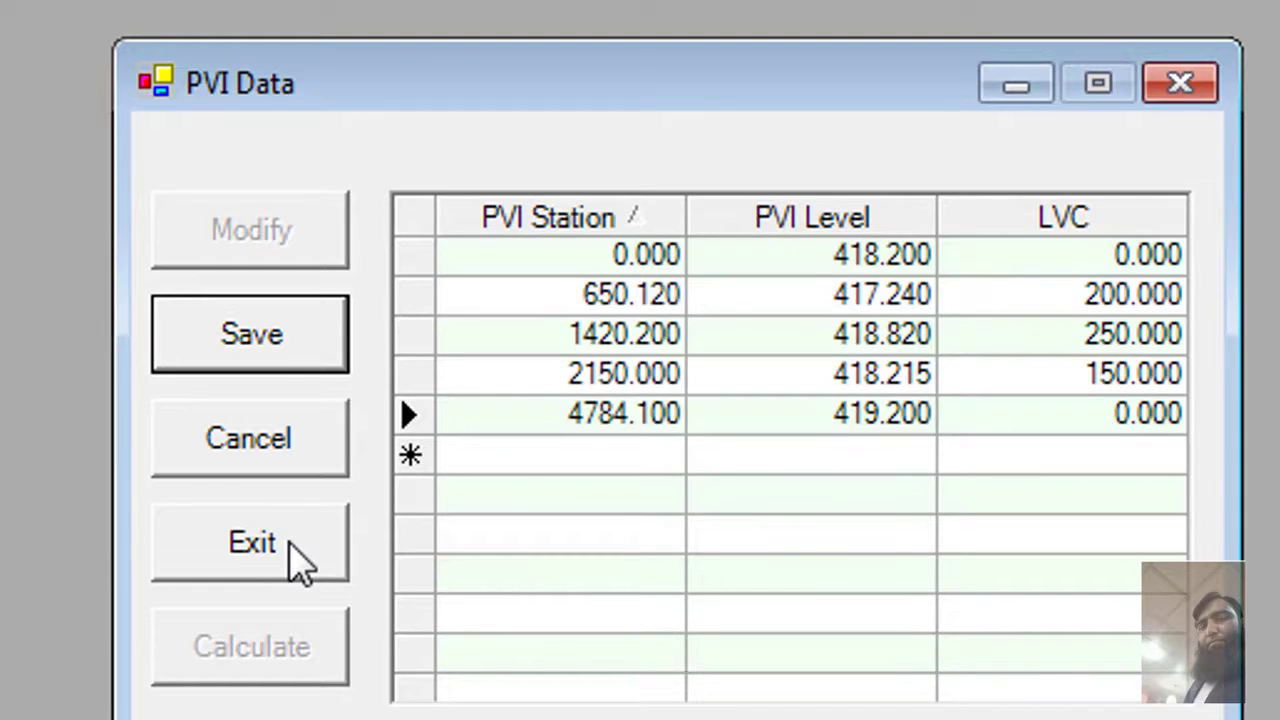
{"action": "left_click", "coordinate": [252, 543]}
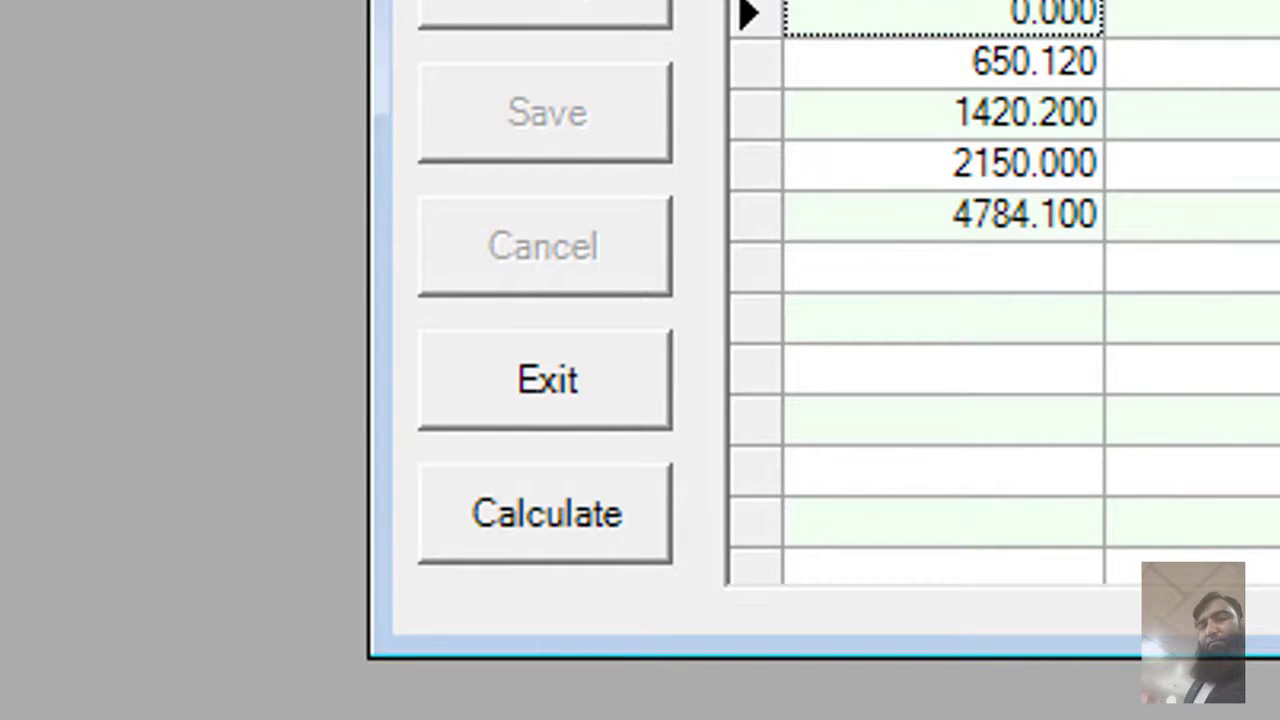
- Run the profile grade calculation on the saved PVI data and close the PVI table
{"action": "left_click", "coordinate": [578, 540]}
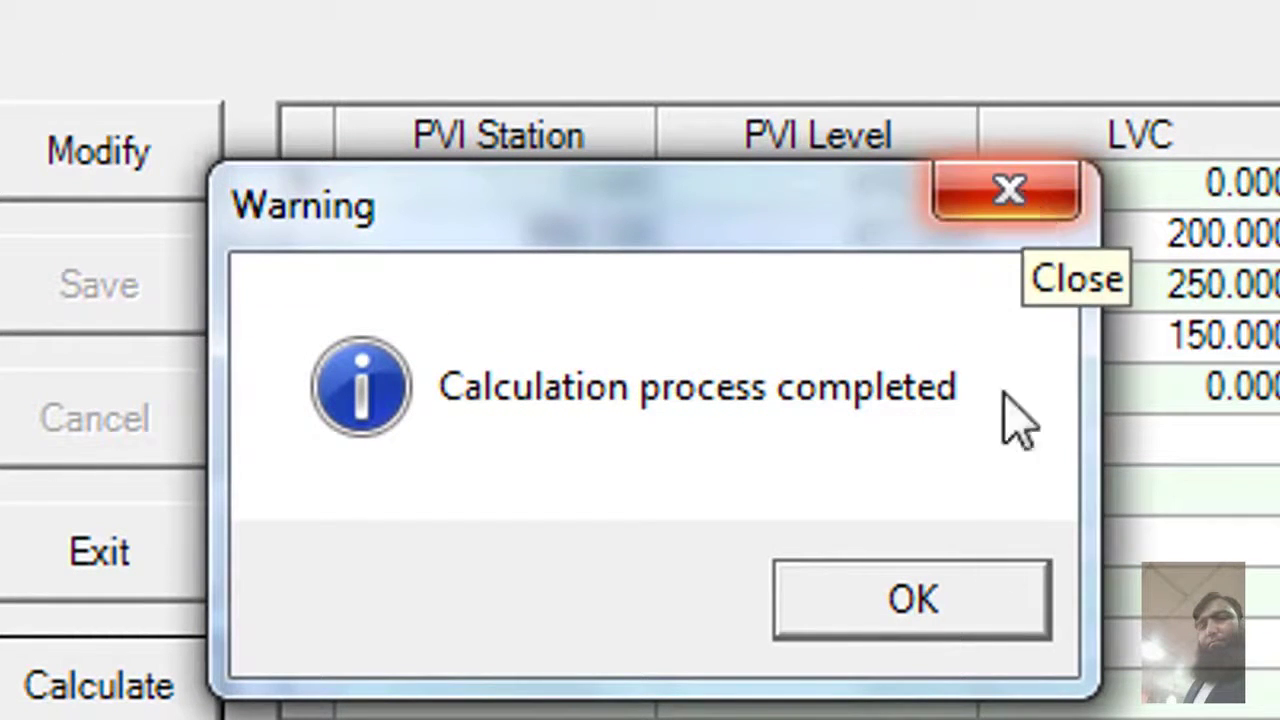
{"action": "left_click", "coordinate": [985, 610]}
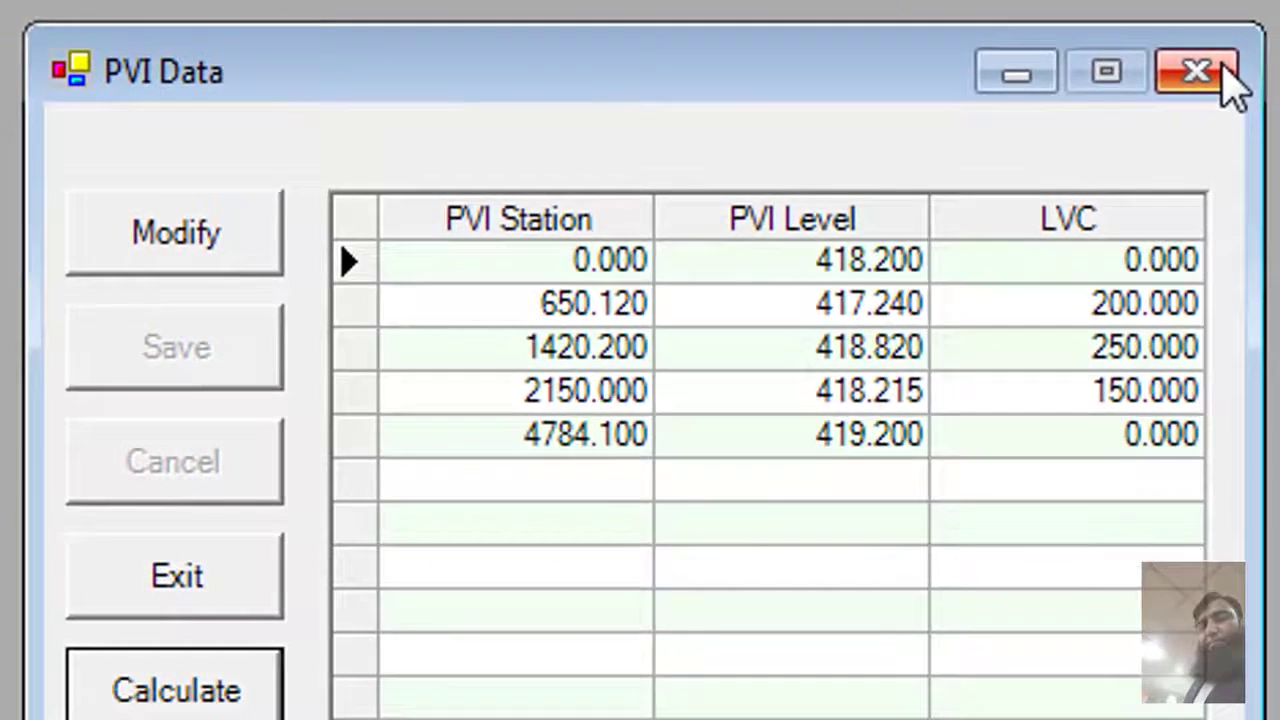
{"action": "left_click", "coordinate": [1205, 66]}
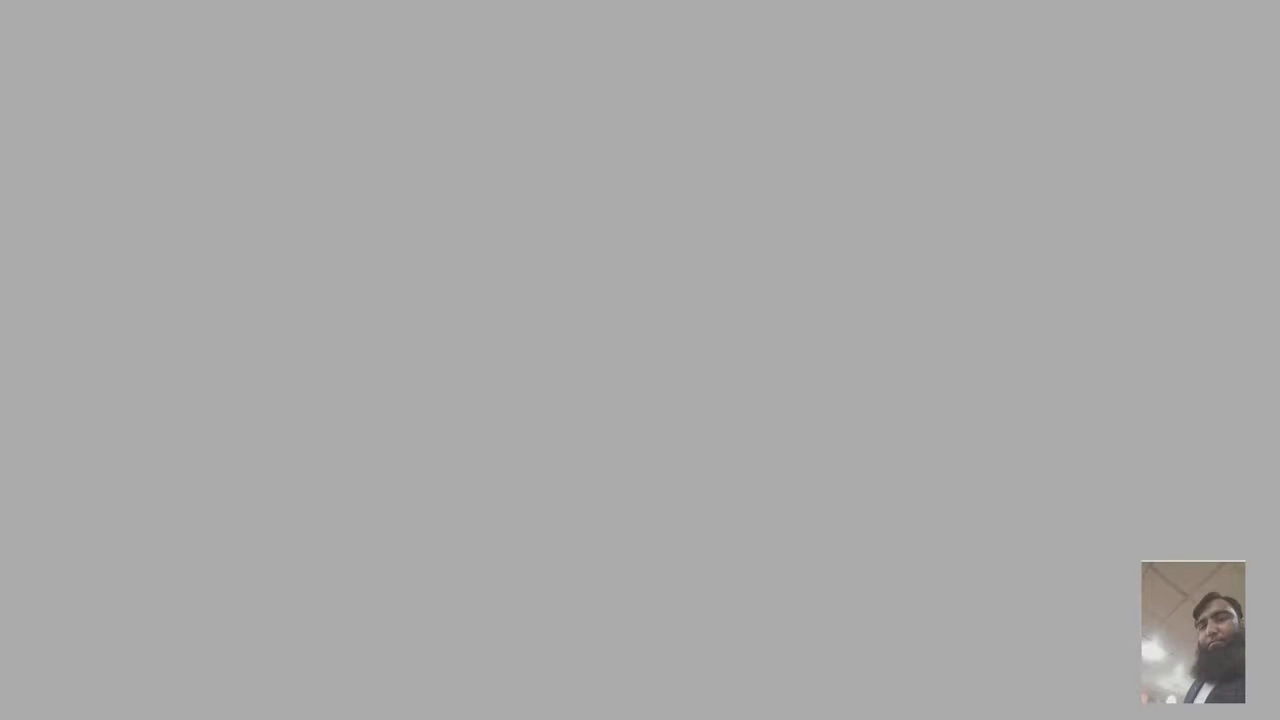
{"action": "left_click", "coordinate": [214, 140]}
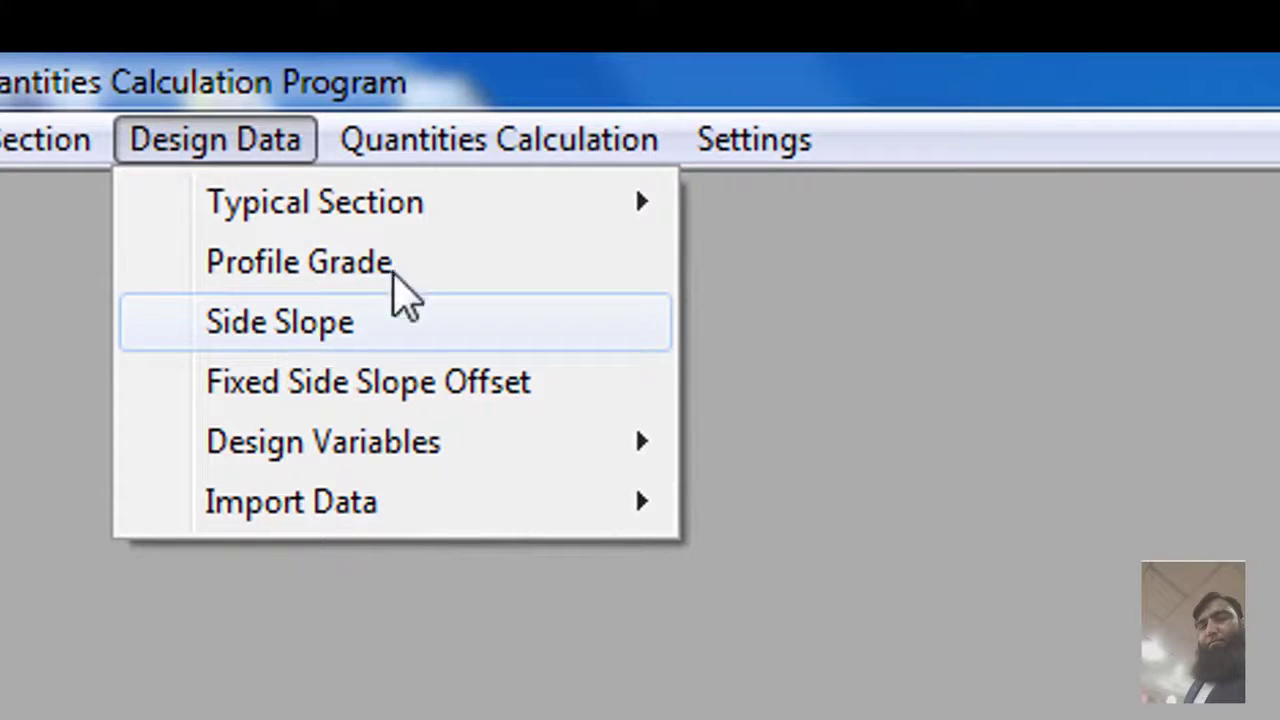
{"action": "mouse_move", "coordinate": [657, 222]}
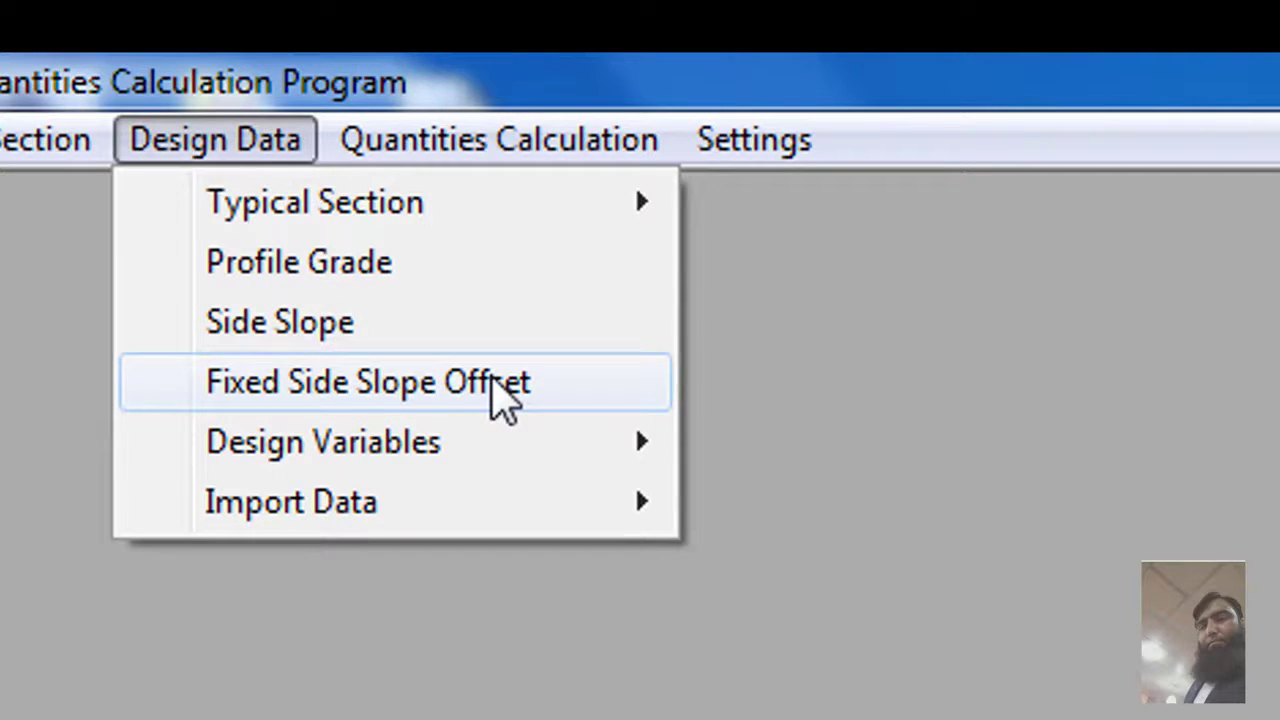
{"action": "left_click", "coordinate": [497, 392]}
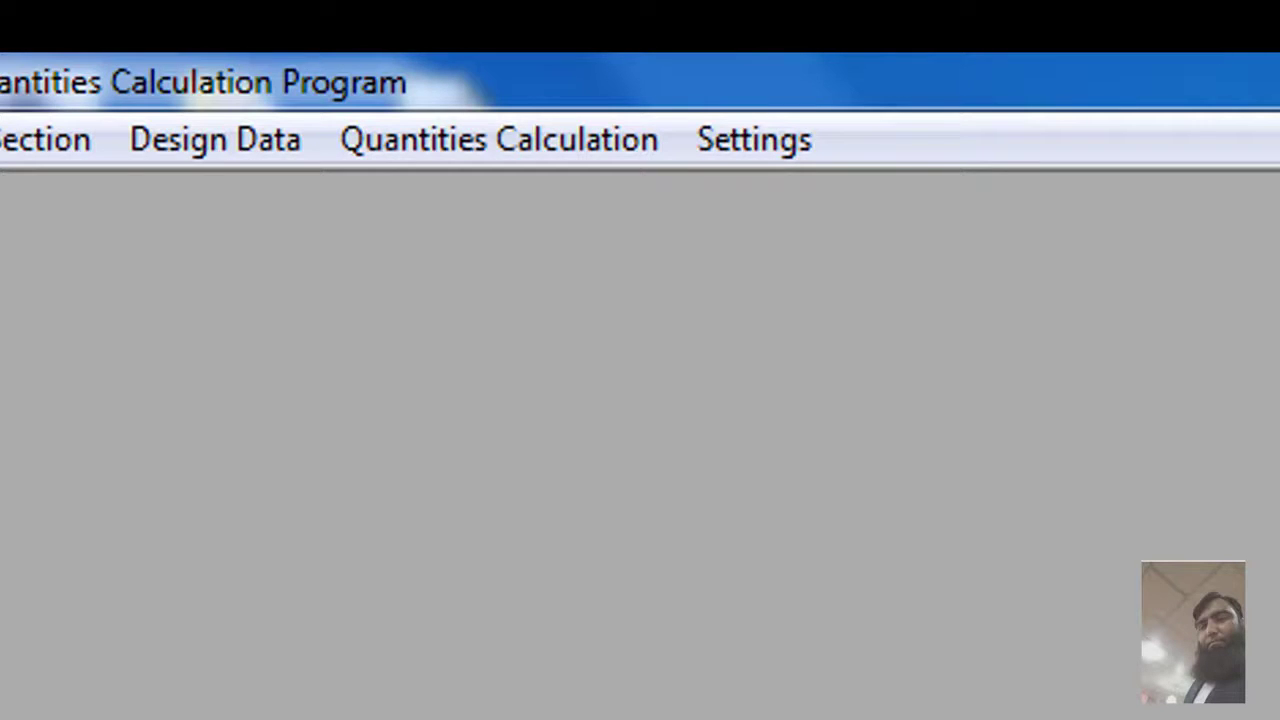
- Open the form for entering design variable values and choose variable 1000 Profile Grade
{"action": "left_click", "coordinate": [185, 142]}
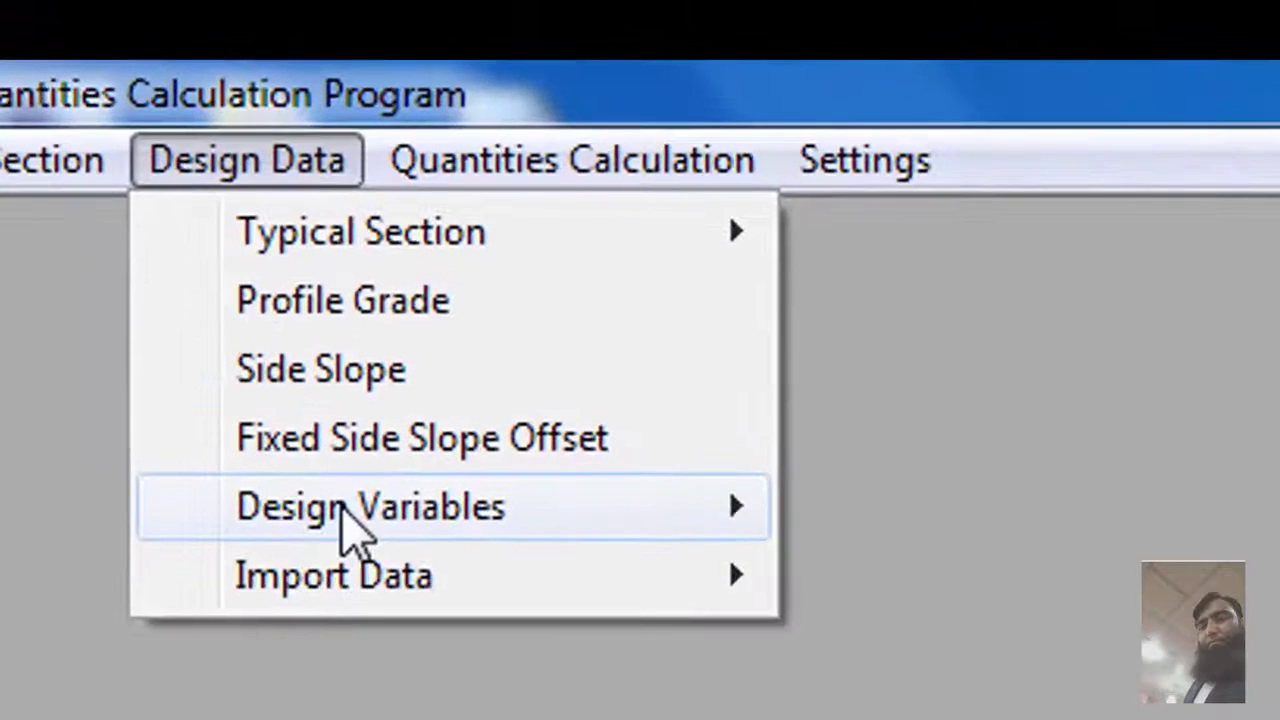
{"action": "mouse_move", "coordinate": [225, 331]}
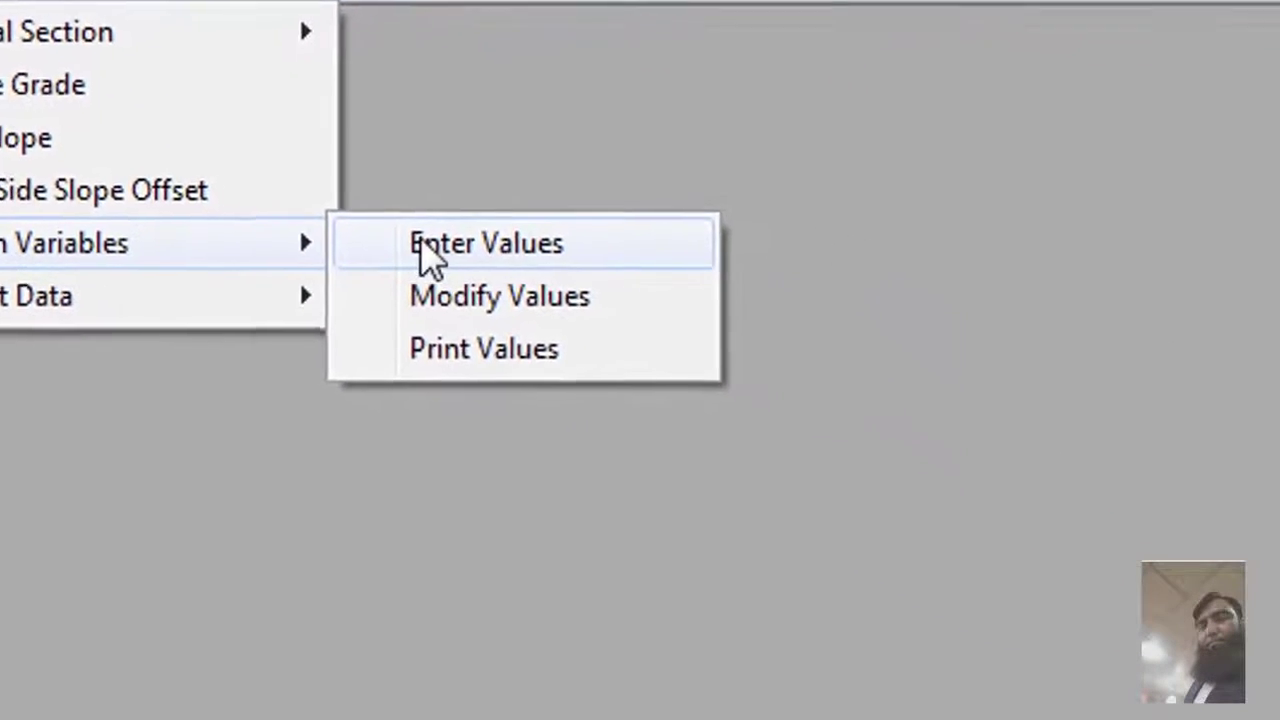
{"action": "left_click", "coordinate": [522, 304]}
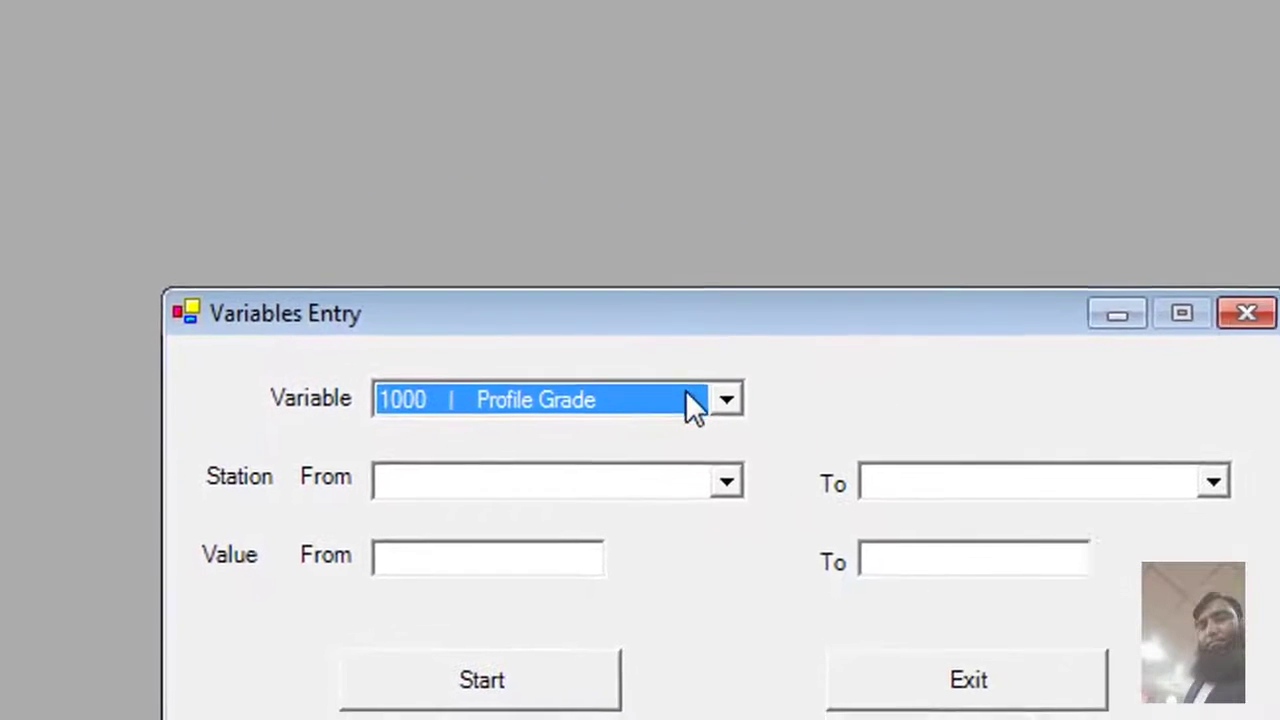
{"action": "left_click", "coordinate": [800, 440]}
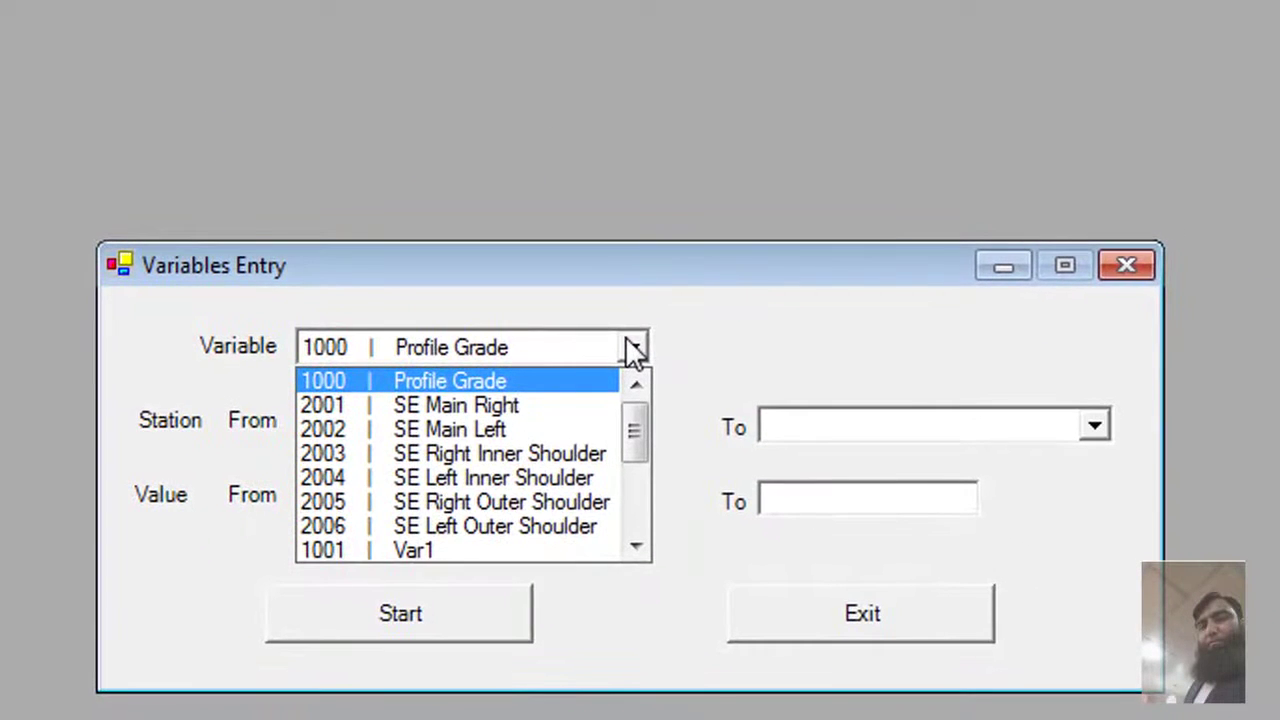
{"action": "left_click", "coordinate": [493, 380]}
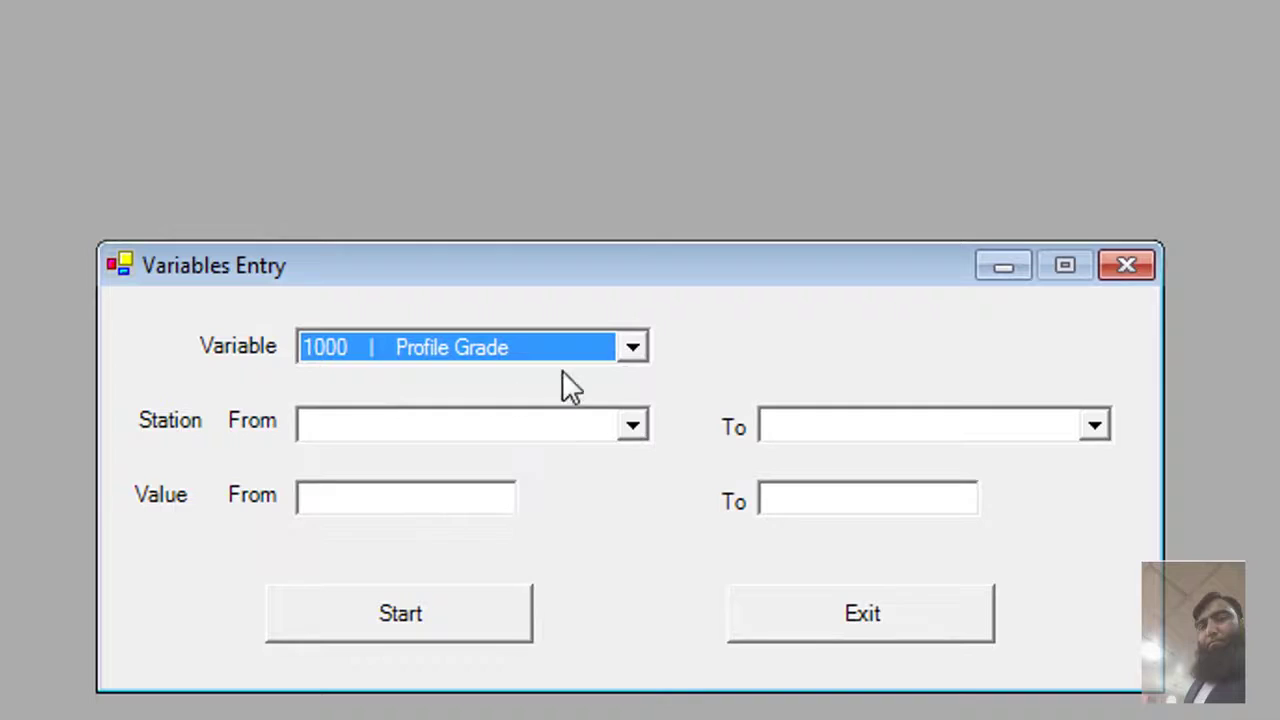
- Set both the start and end of the station range to 37.5
{"action": "left_click", "coordinate": [633, 425]}
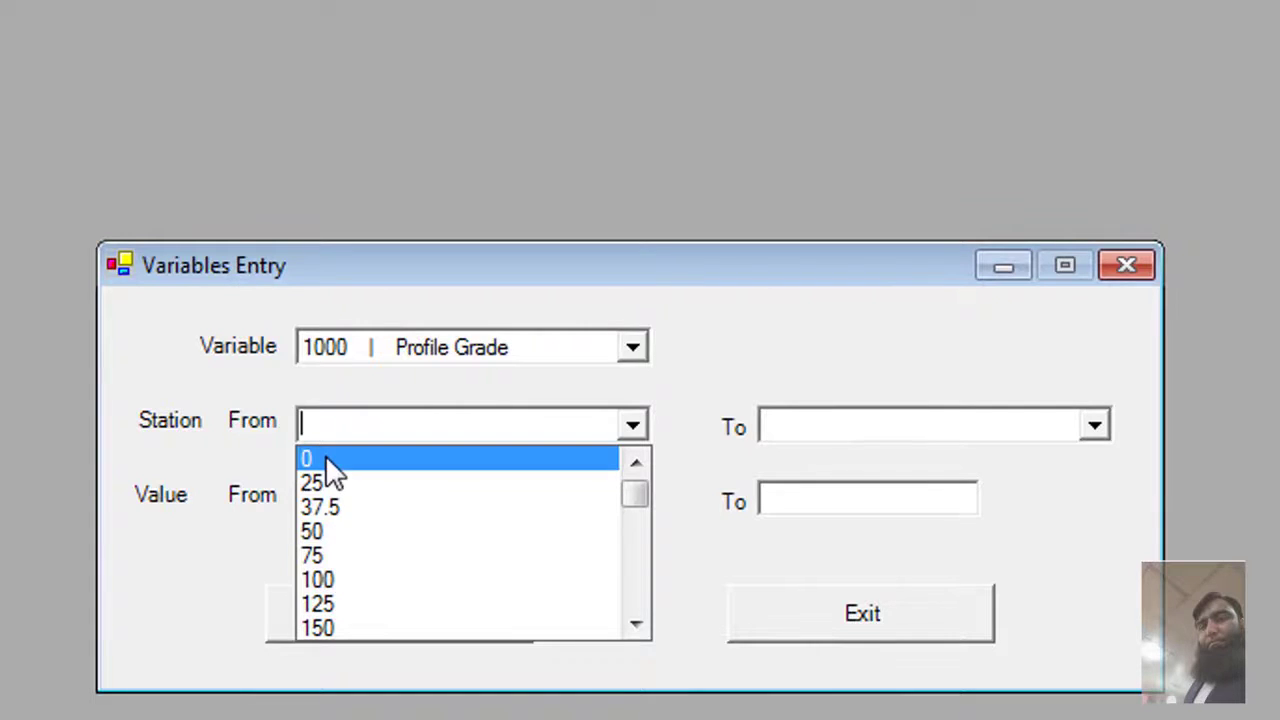
{"action": "left_click", "coordinate": [333, 508]}
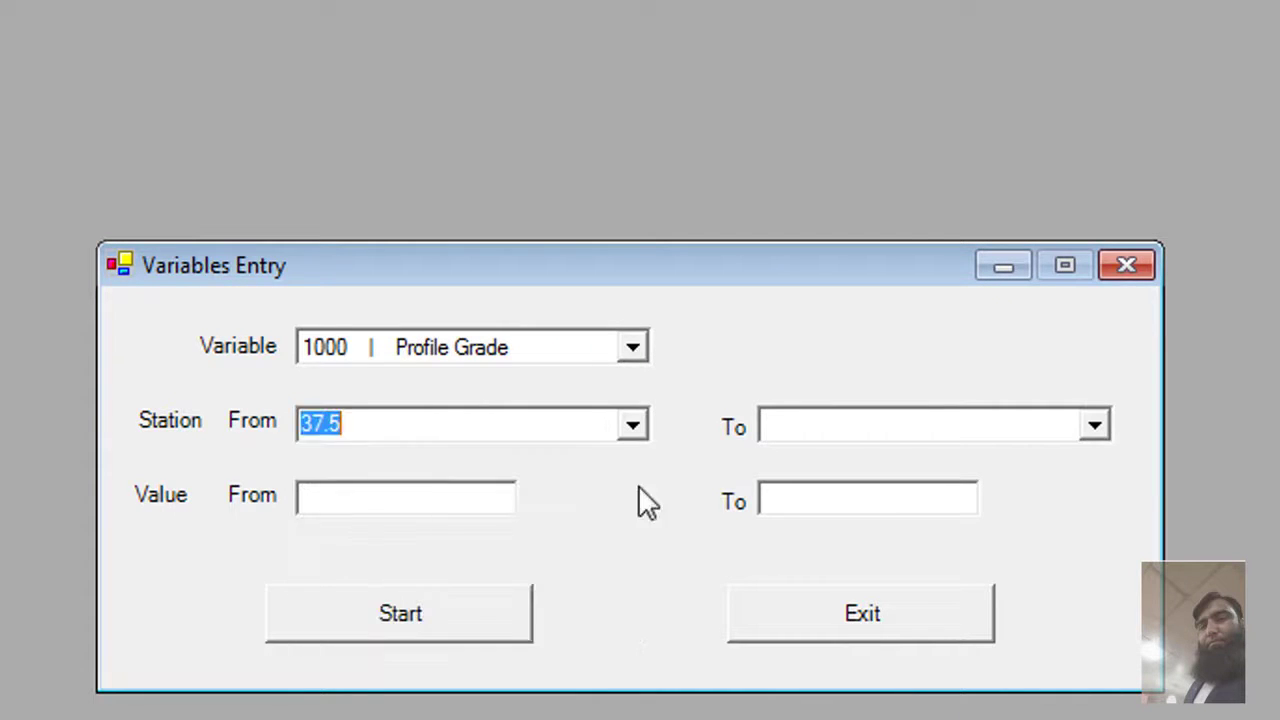
{"action": "left_click", "coordinate": [1095, 427]}
{"action": "left_click", "coordinate": [952, 505]}
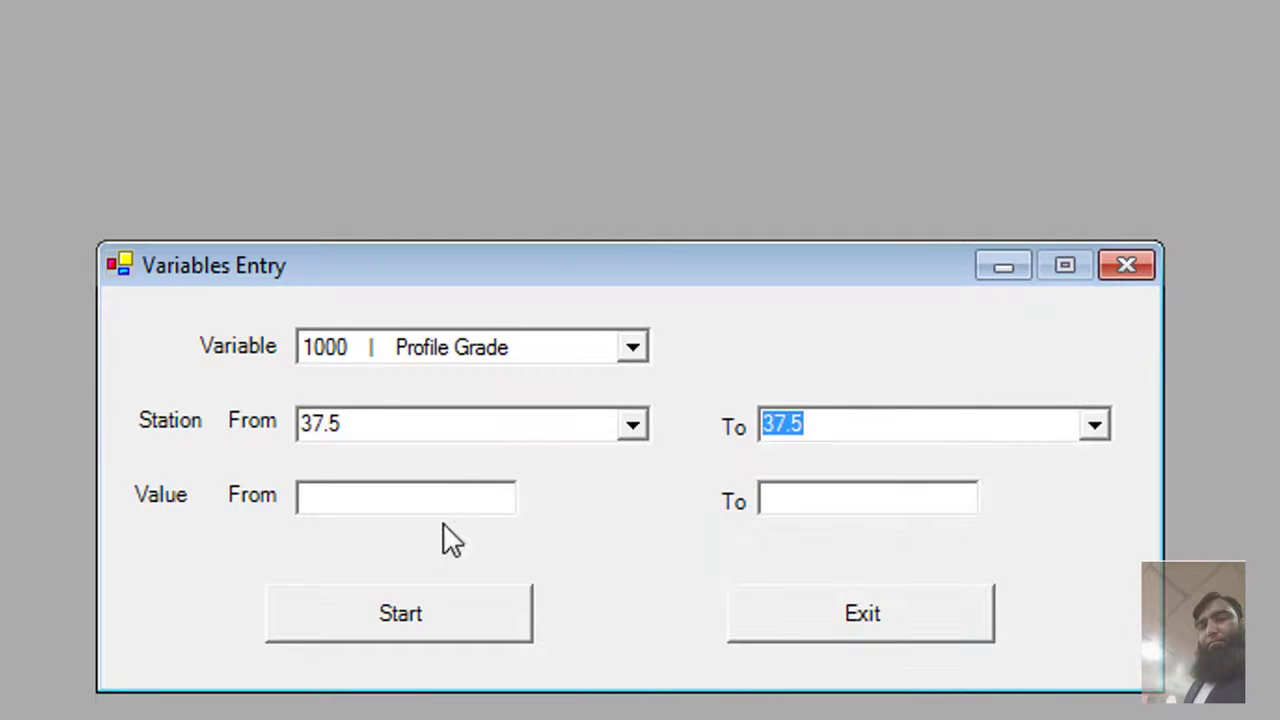
{"action": "left_click", "coordinate": [370, 497]}
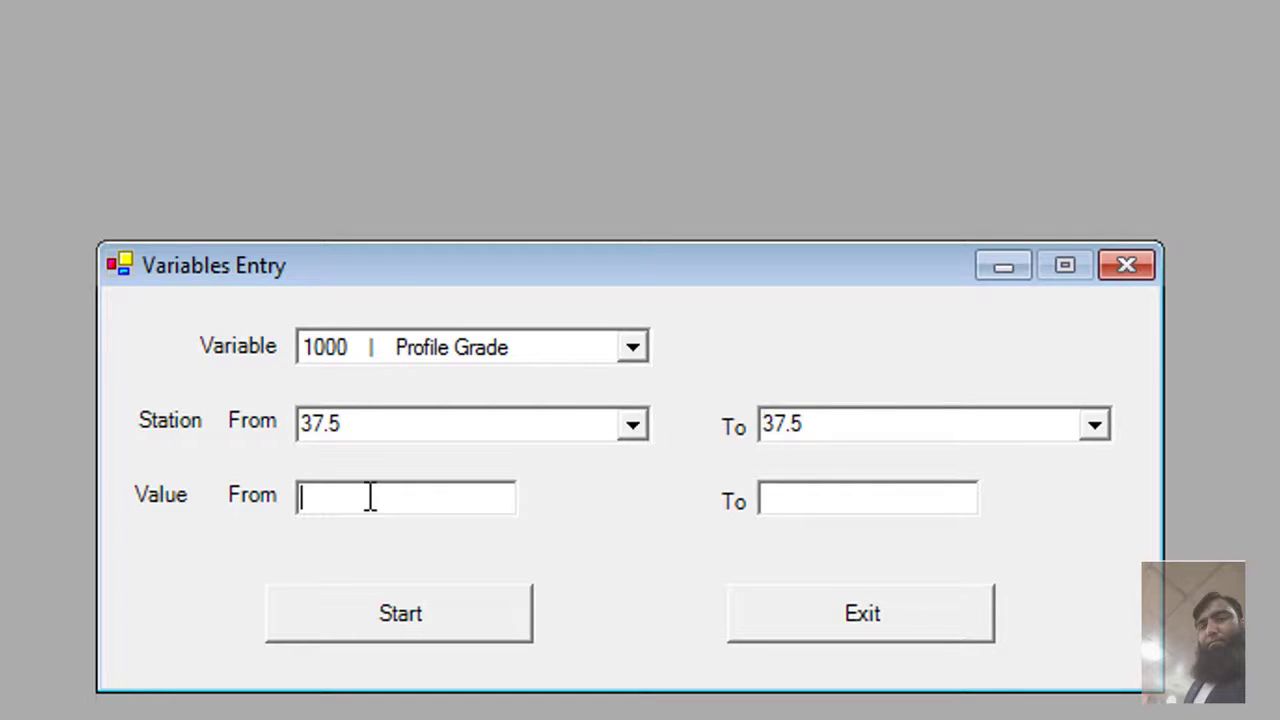
- Change the variable to 2001 SE Main Right and set its start station to 0
{"action": "left_click", "coordinate": [631, 348]}
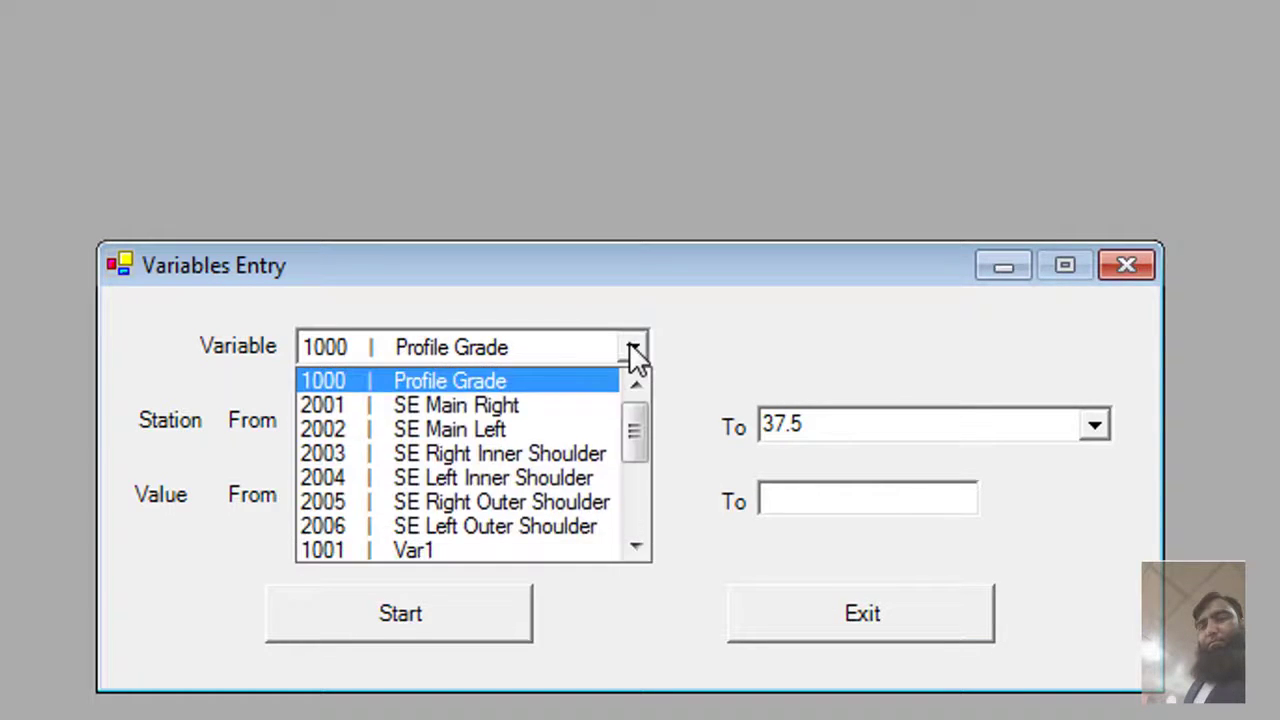
{"action": "left_click", "coordinate": [521, 403]}
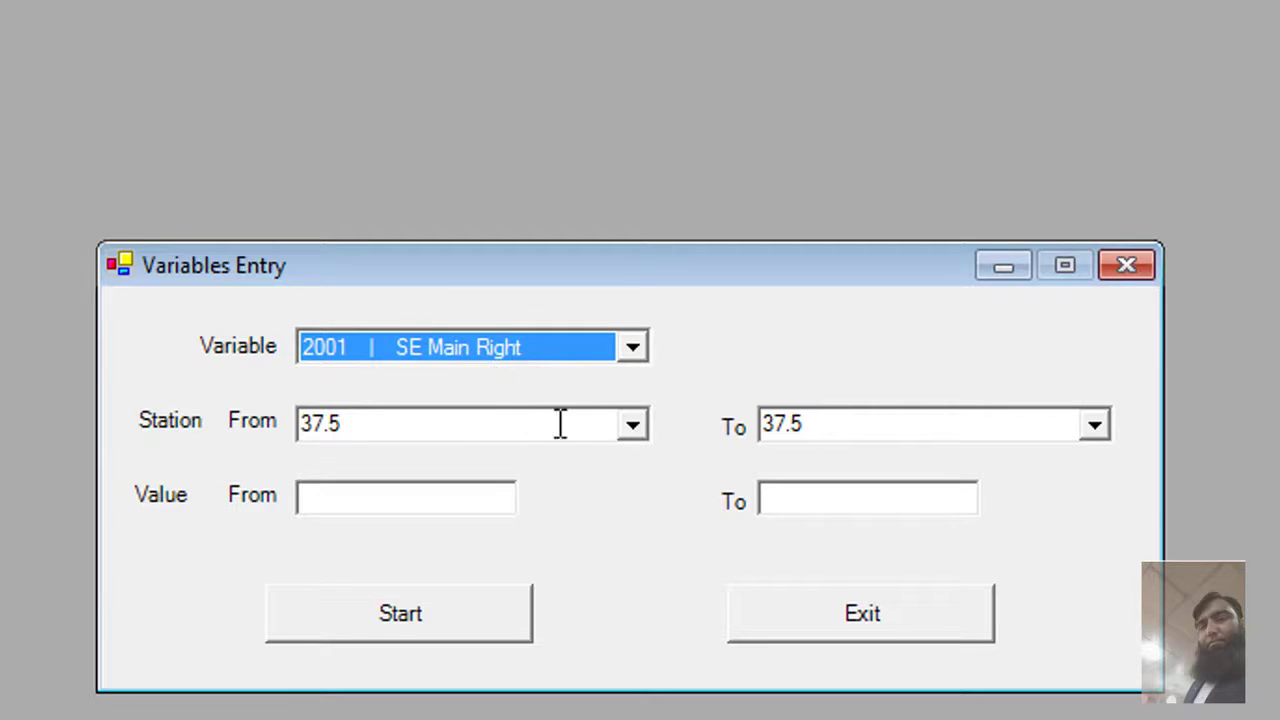
{"action": "left_click", "coordinate": [630, 426]}
{"action": "left_click_drag", "start_coordinate": [627, 494], "coordinate": [629, 484]}
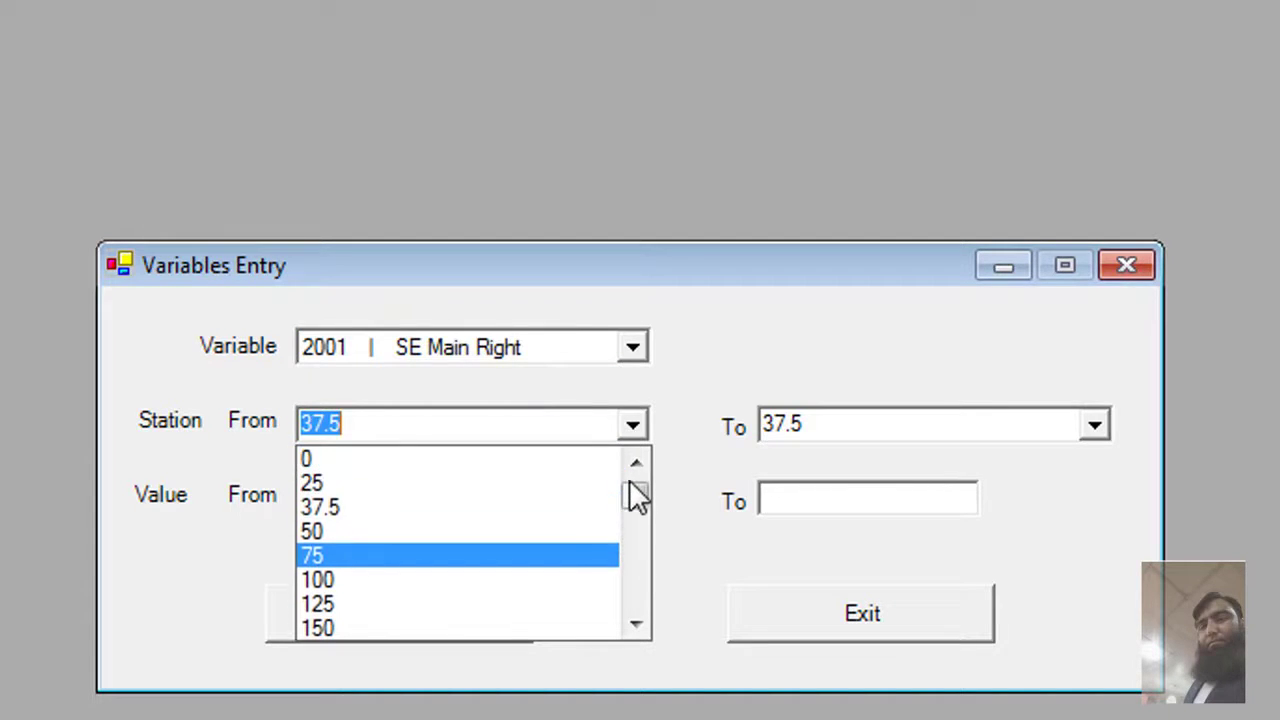
{"action": "left_click", "coordinate": [380, 457]}
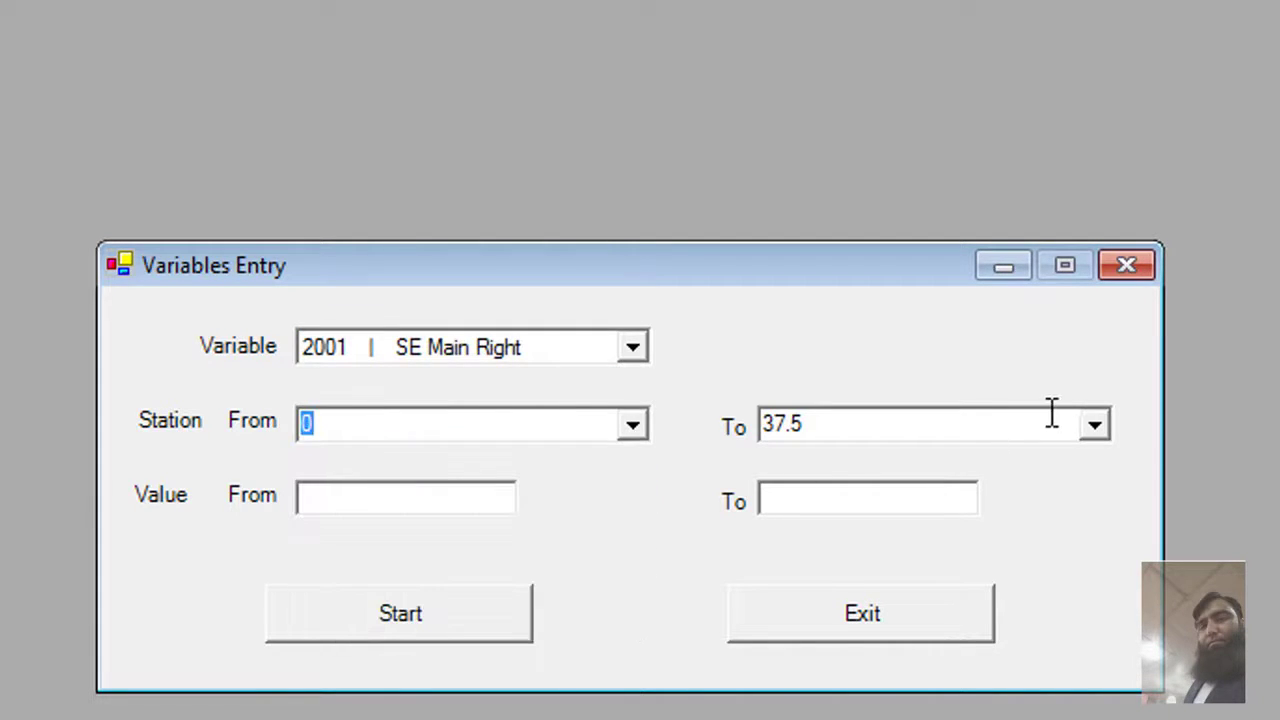
- Try to set the end station of SE Main Right to the last station, 4784.1
{"action": "left_click", "coordinate": [1094, 426]}
{"action": "left_click_drag", "start_coordinate": [1089, 496], "coordinate": [1098, 615]}
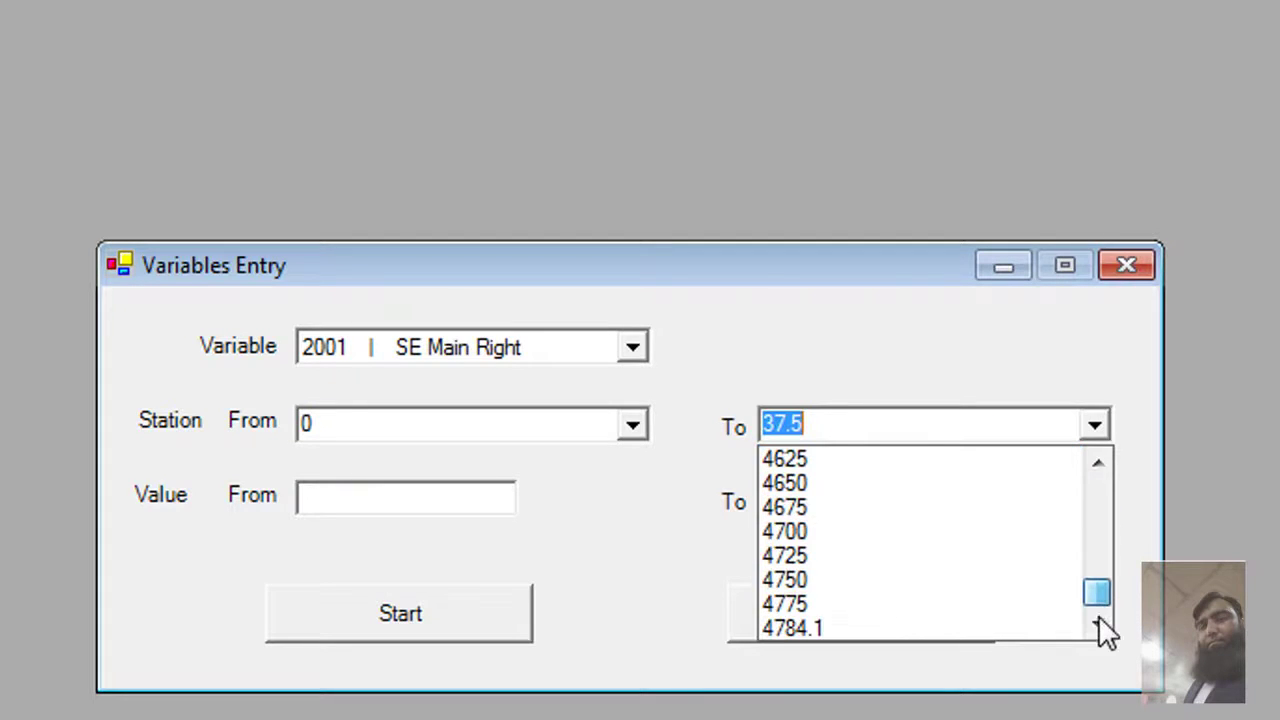
{"action": "left_click", "coordinate": [951, 643]}
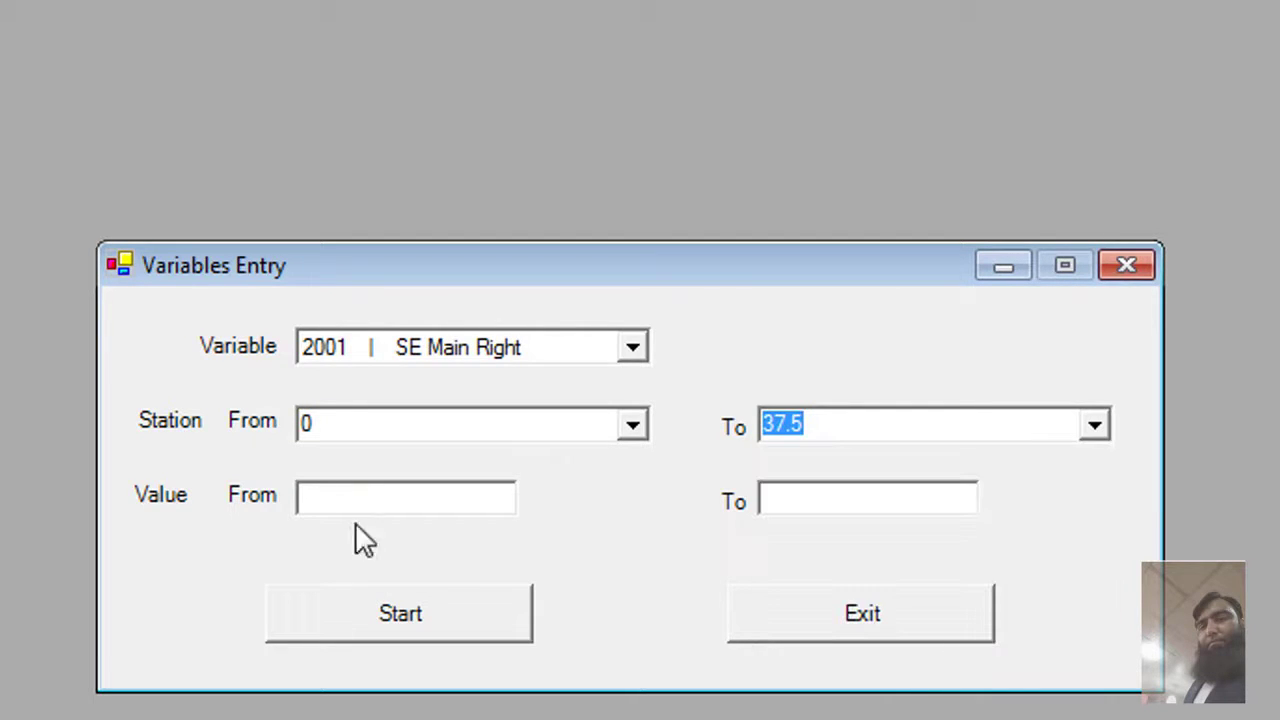
- Enter -.015 as both the from and to values for SE Main Right and save the entry
{"action": "left_click", "coordinate": [370, 495]}
{"action": "type", "text": "-.015"}
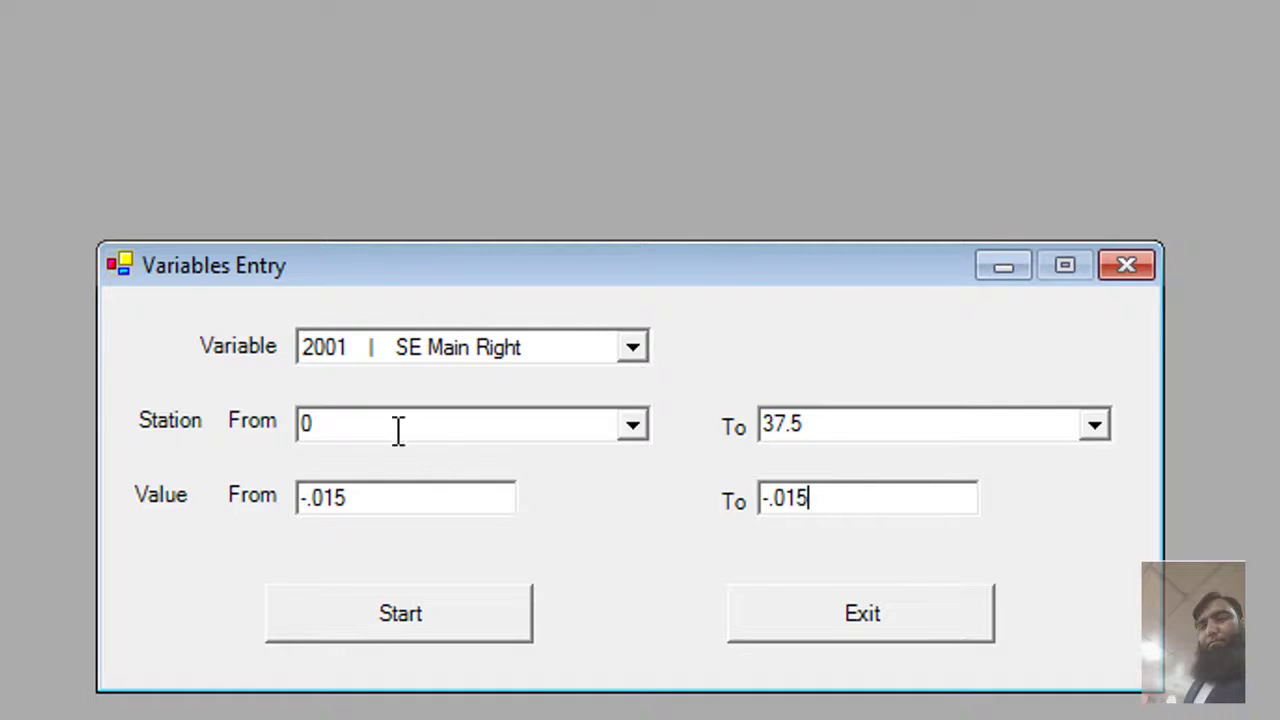
{"action": "left_click", "coordinate": [320, 630]}
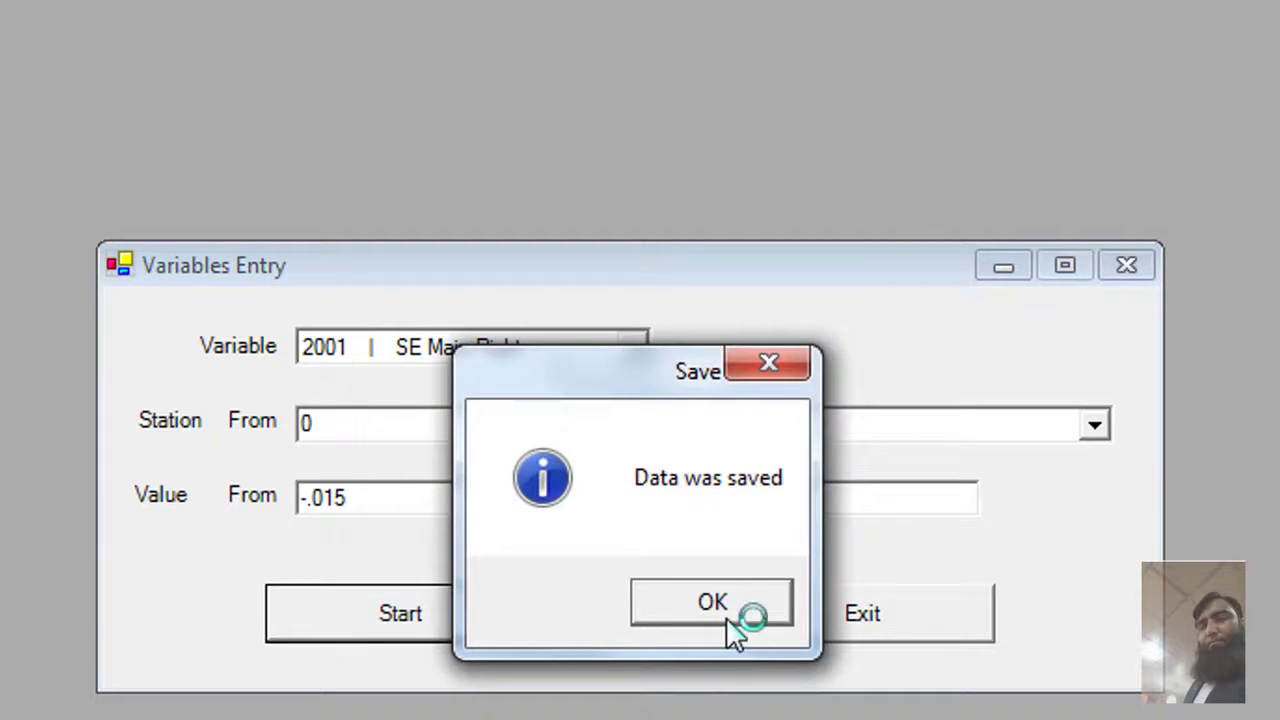
{"action": "left_click", "coordinate": [726, 617]}
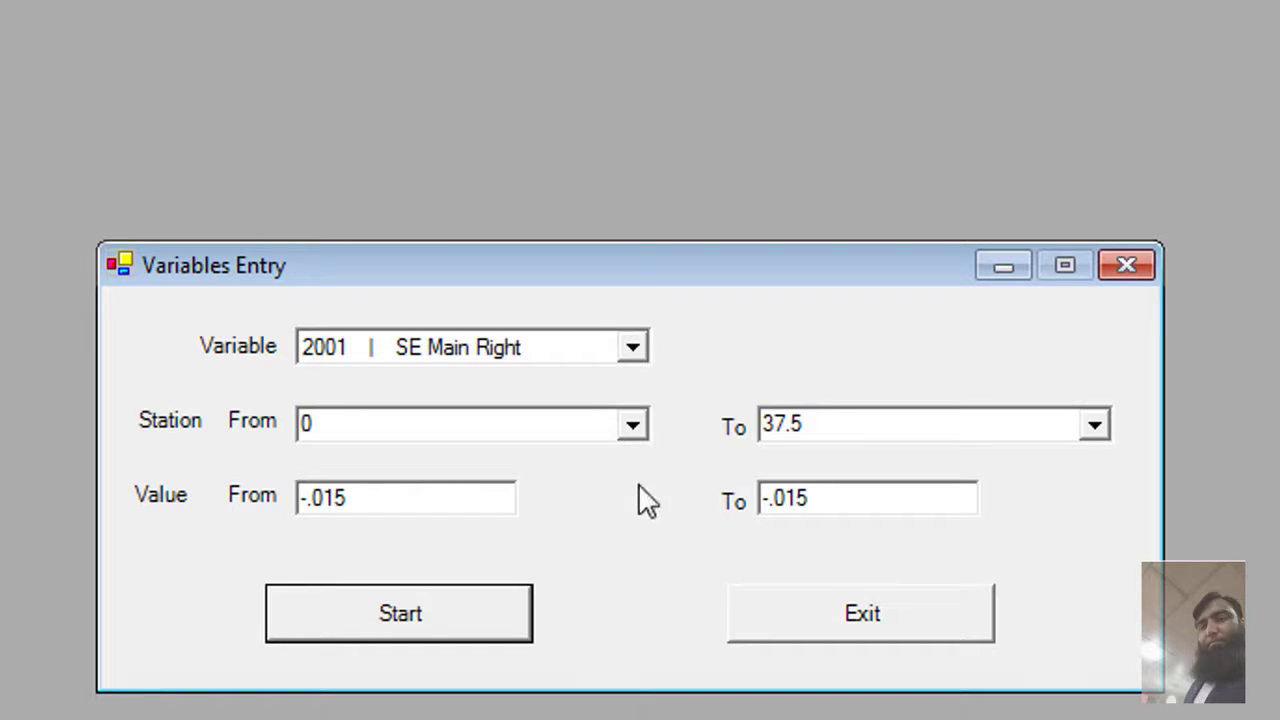
- Apply the same station range and -.015 values to variable 2002 SE Main Left and save the entry
{"action": "left_click", "coordinate": [633, 345]}
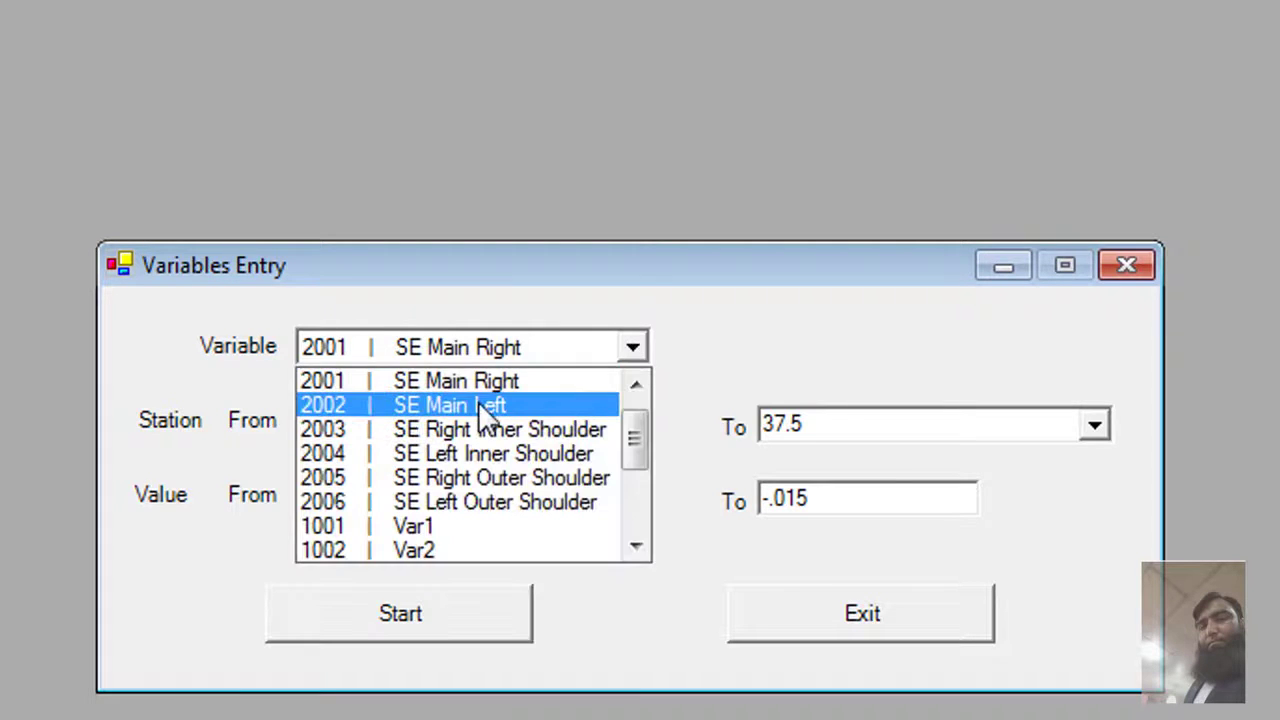
{"action": "left_click", "coordinate": [478, 403]}
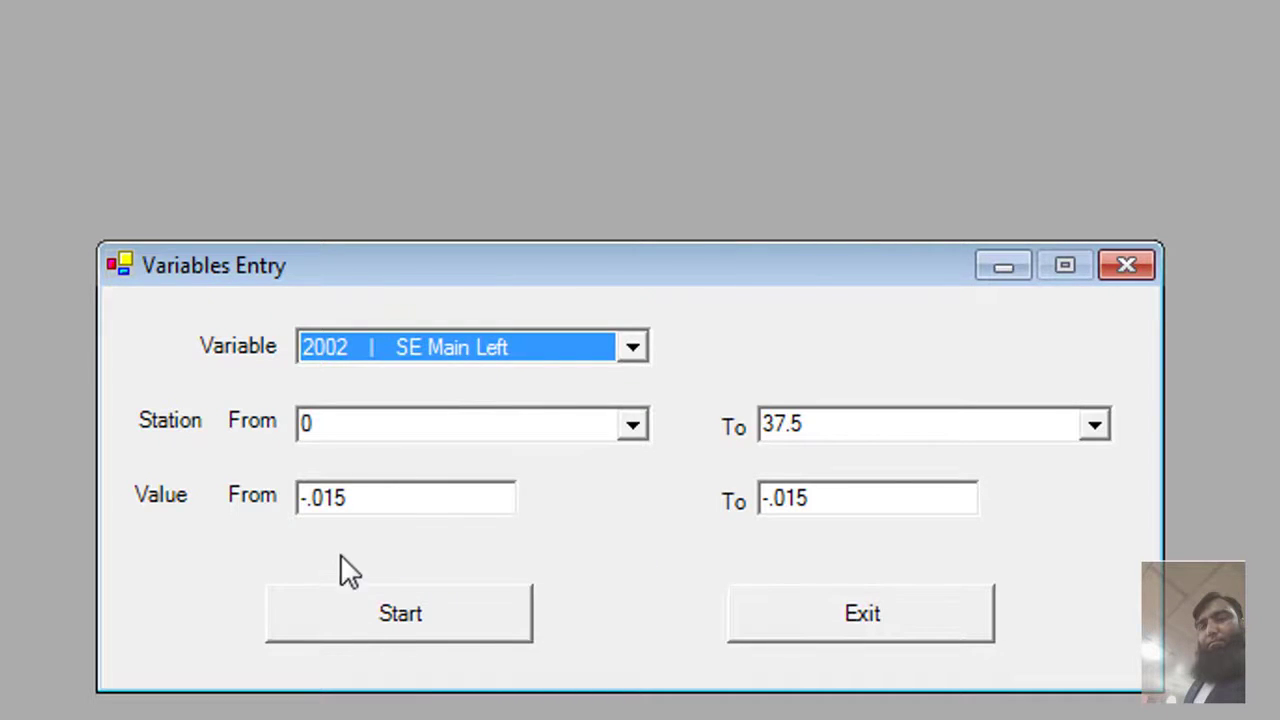
{"action": "left_click", "coordinate": [366, 630]}
{"action": "left_click", "coordinate": [689, 603]}
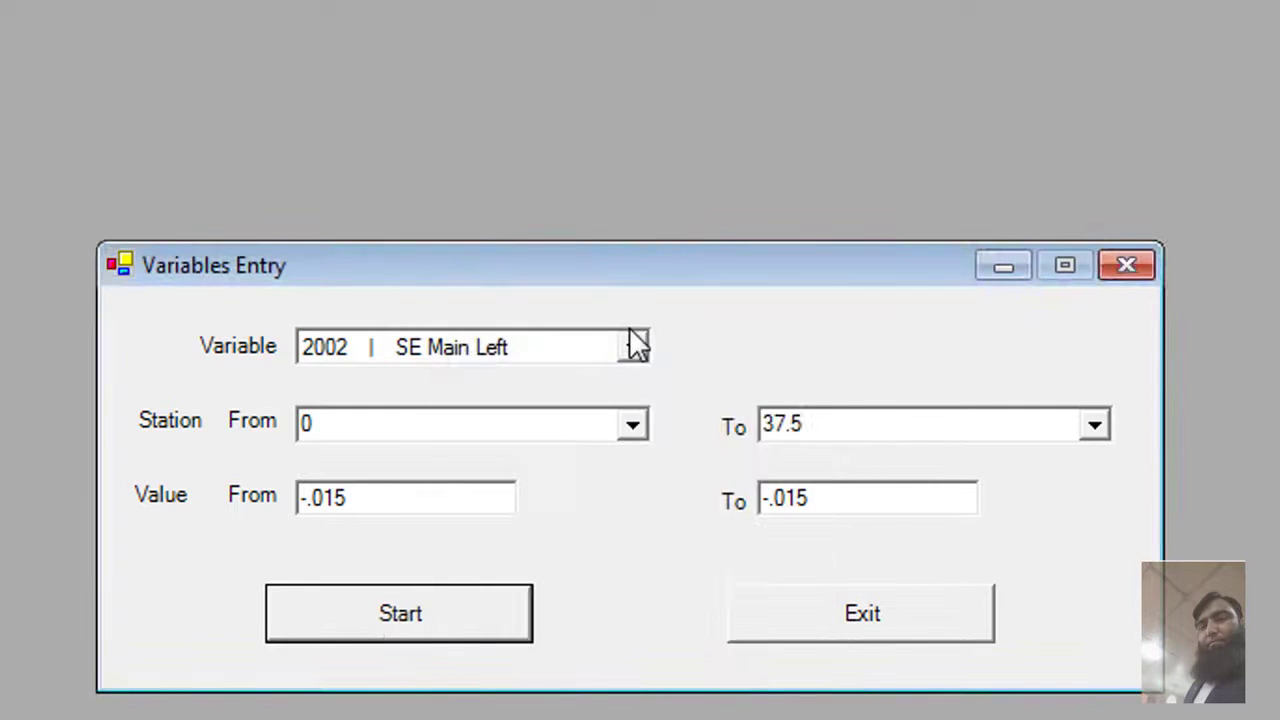
- Save the SE Main Left entry with its current station range and values again and close the variables entry form
{"action": "left_click", "coordinate": [636, 345]}
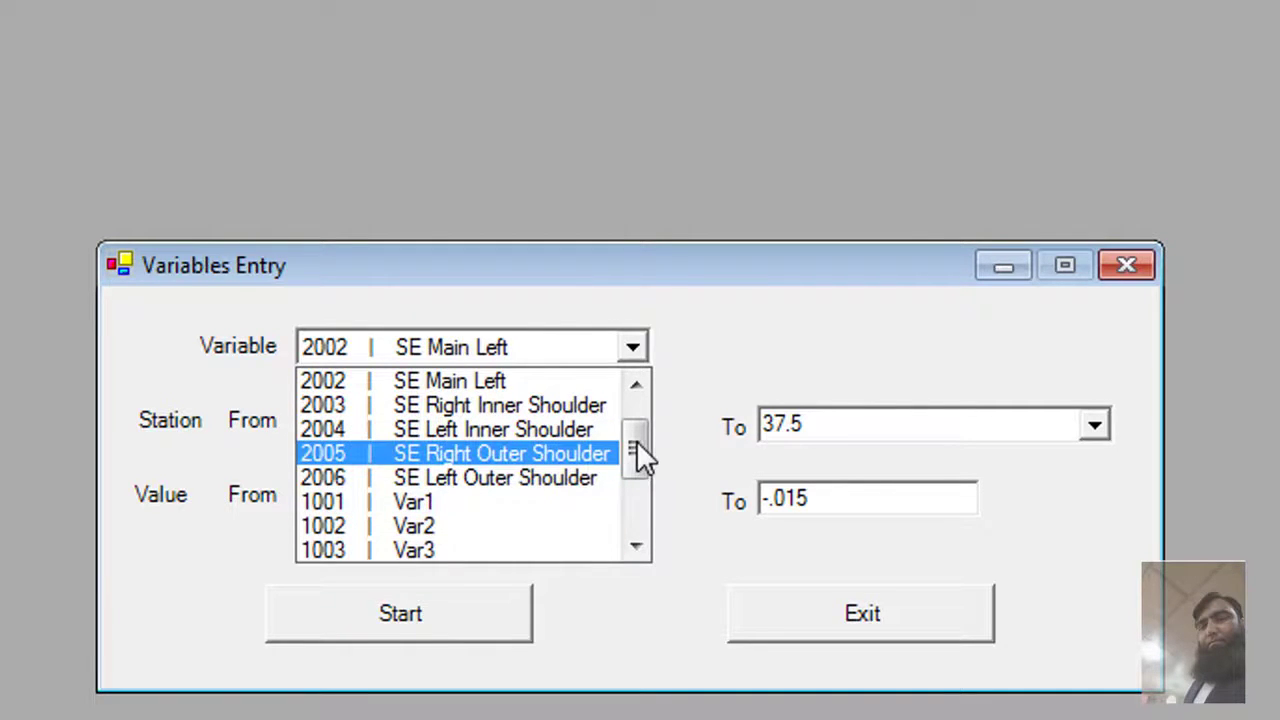
{"action": "left_click_drag", "start_coordinate": [636, 440], "coordinate": [631, 417]}
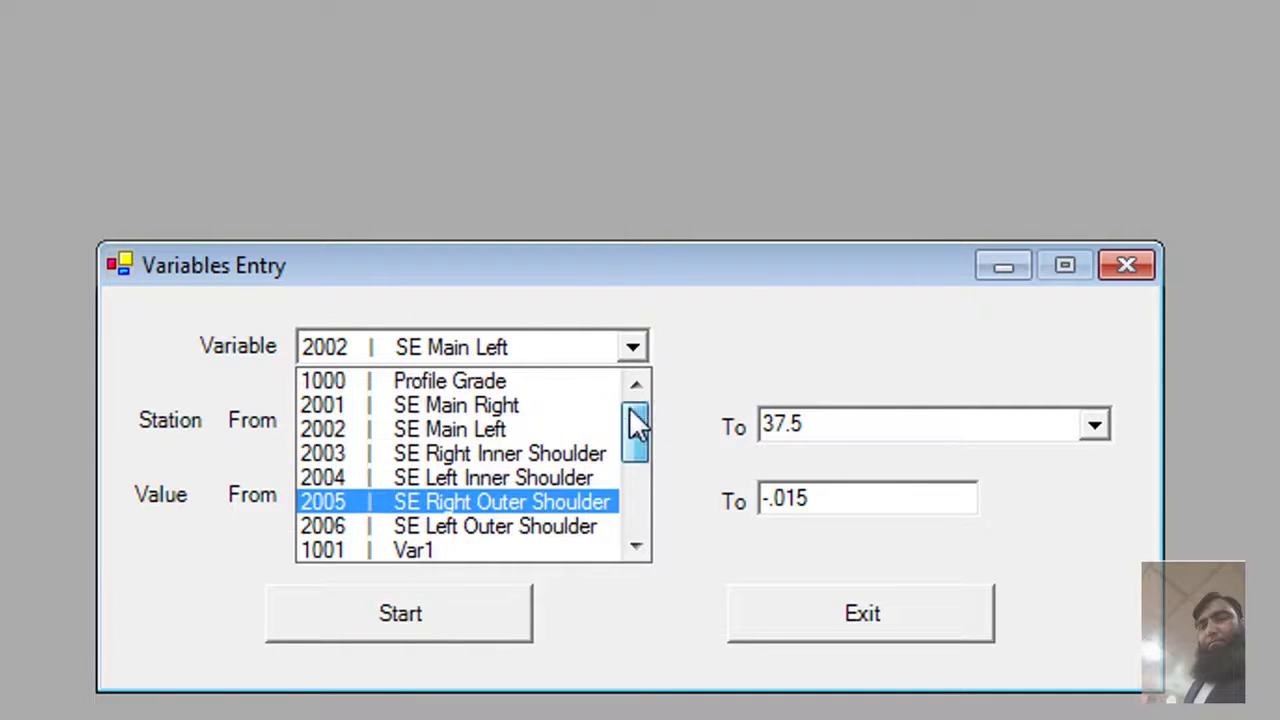
{"action": "left_click", "coordinate": [641, 606]}
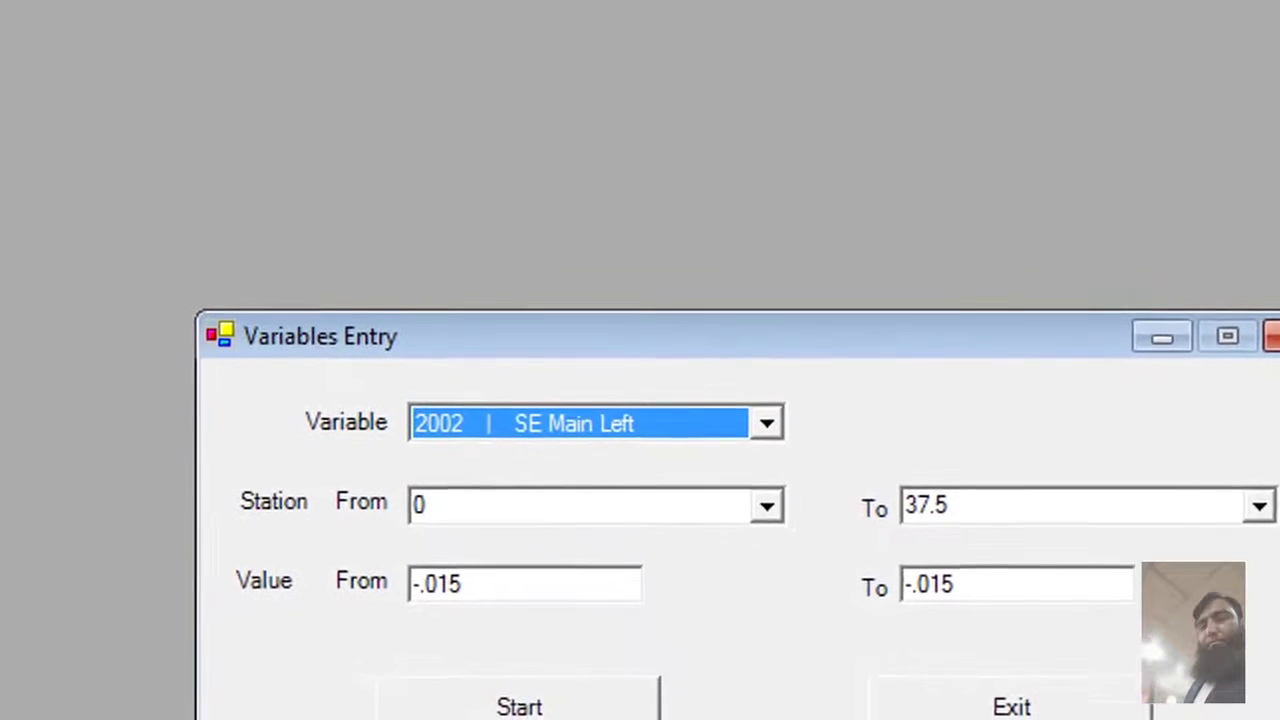
{"action": "left_click", "coordinate": [519, 706]}
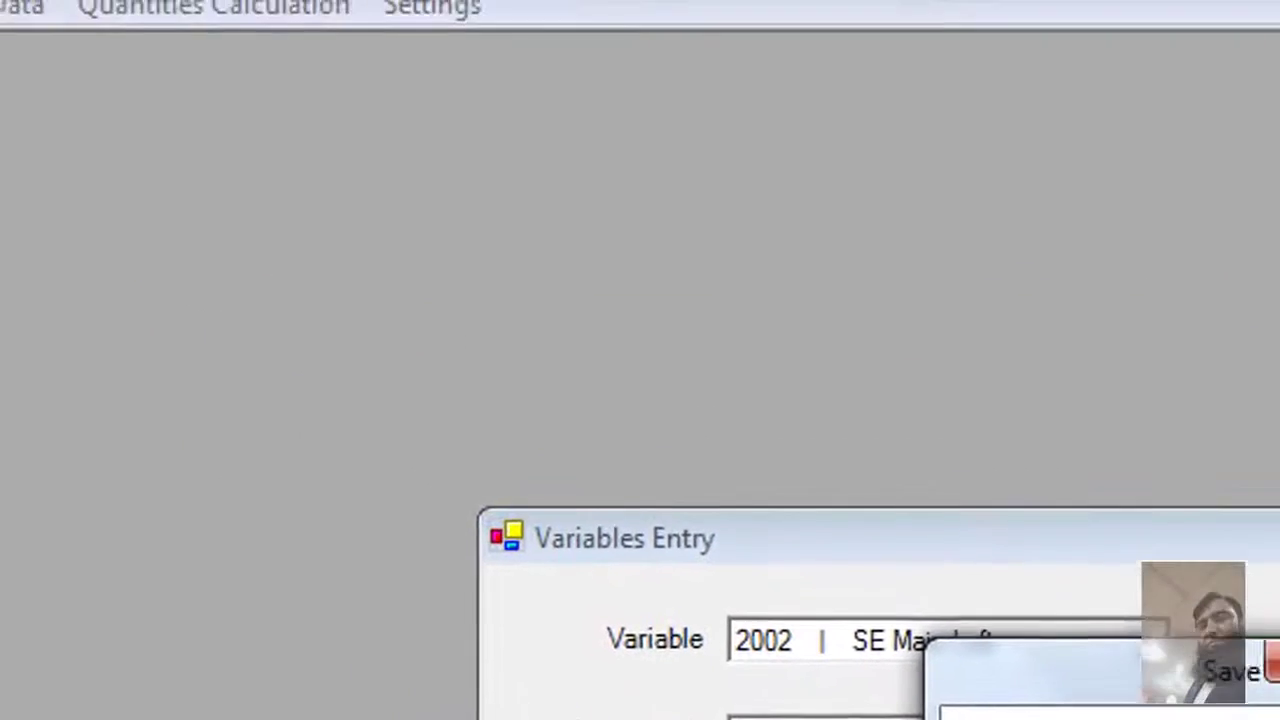
{"action": "key", "text": "Return"}
{"action": "left_click", "coordinate": [860, 715]}
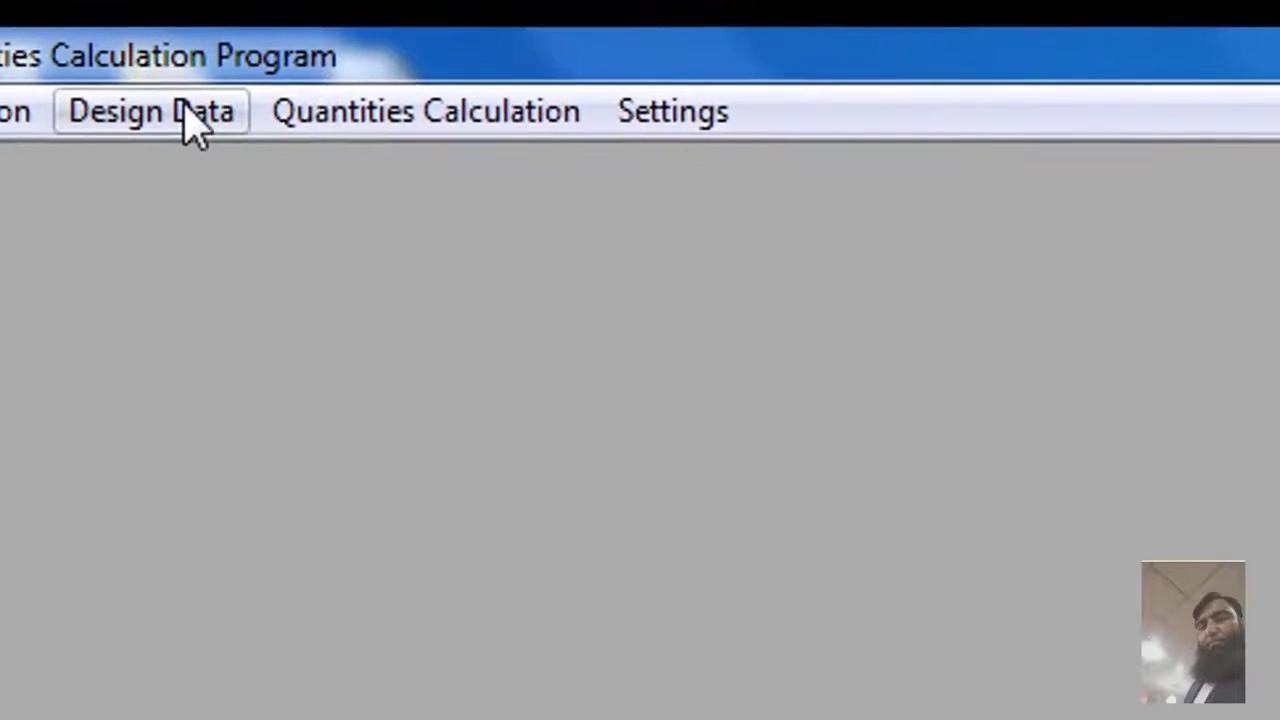
- Open the form for modifying design variable values, enable editing for Profile Grade and select the value at station 25
{"action": "left_click", "coordinate": [195, 118]}
{"action": "mouse_move", "coordinate": [275, 400]}
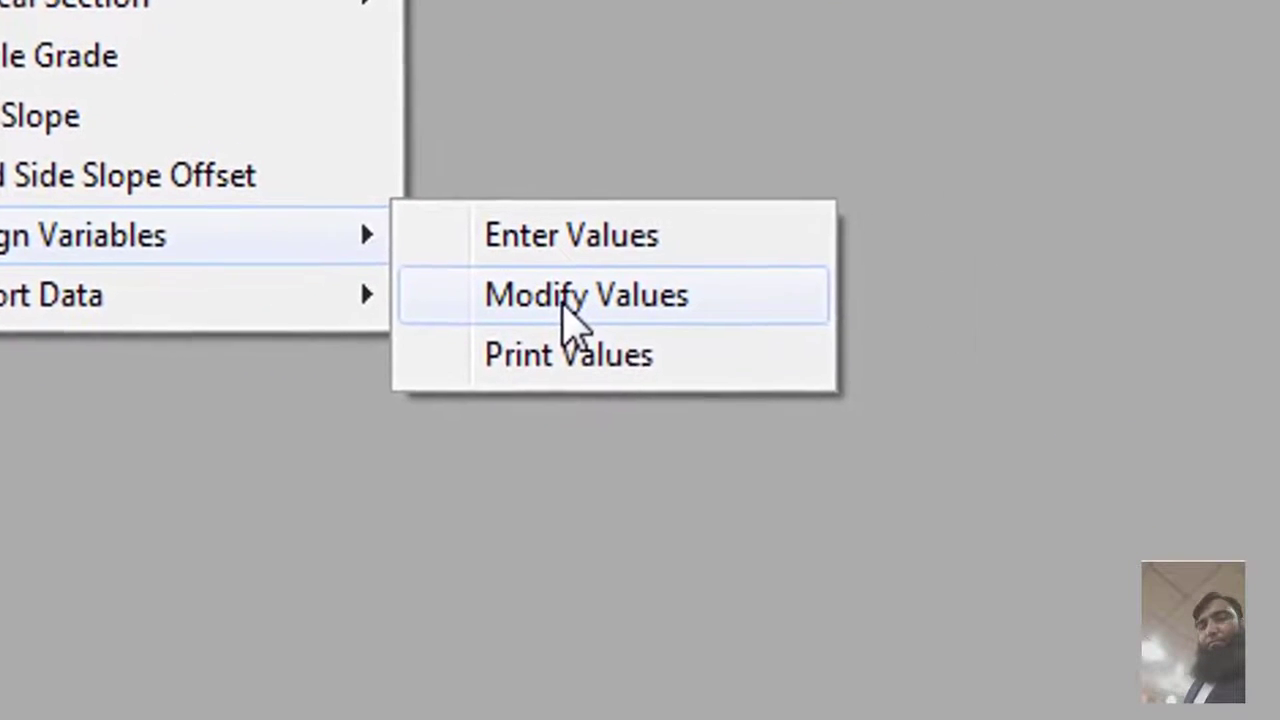
{"action": "left_click", "coordinate": [778, 462]}
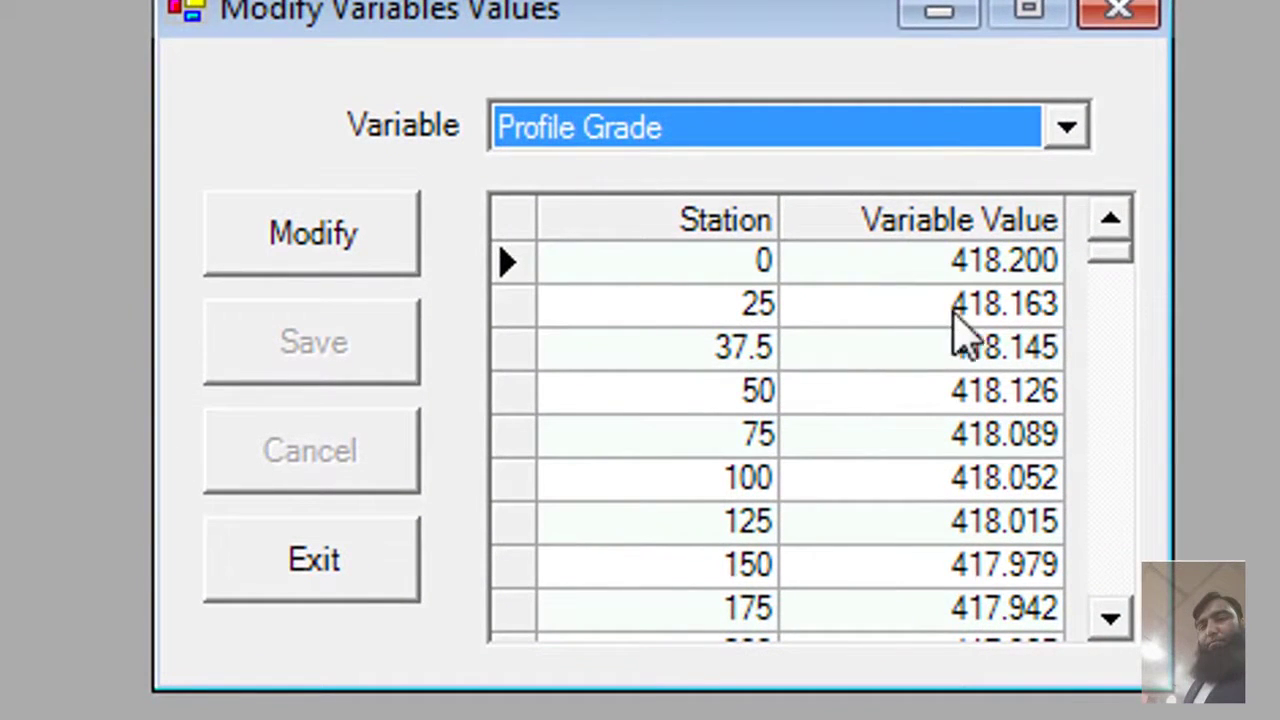
{"action": "left_click", "coordinate": [957, 322]}
{"action": "left_click", "coordinate": [354, 252]}
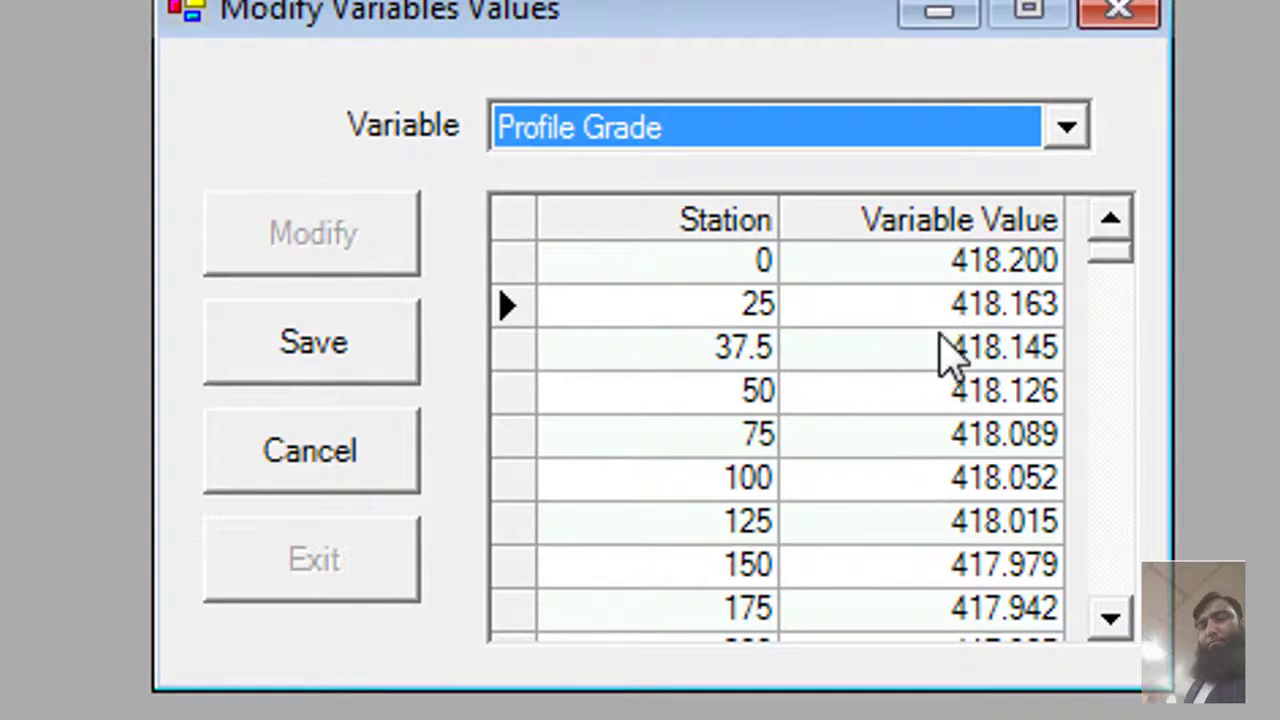
{"action": "left_click", "coordinate": [960, 320]}
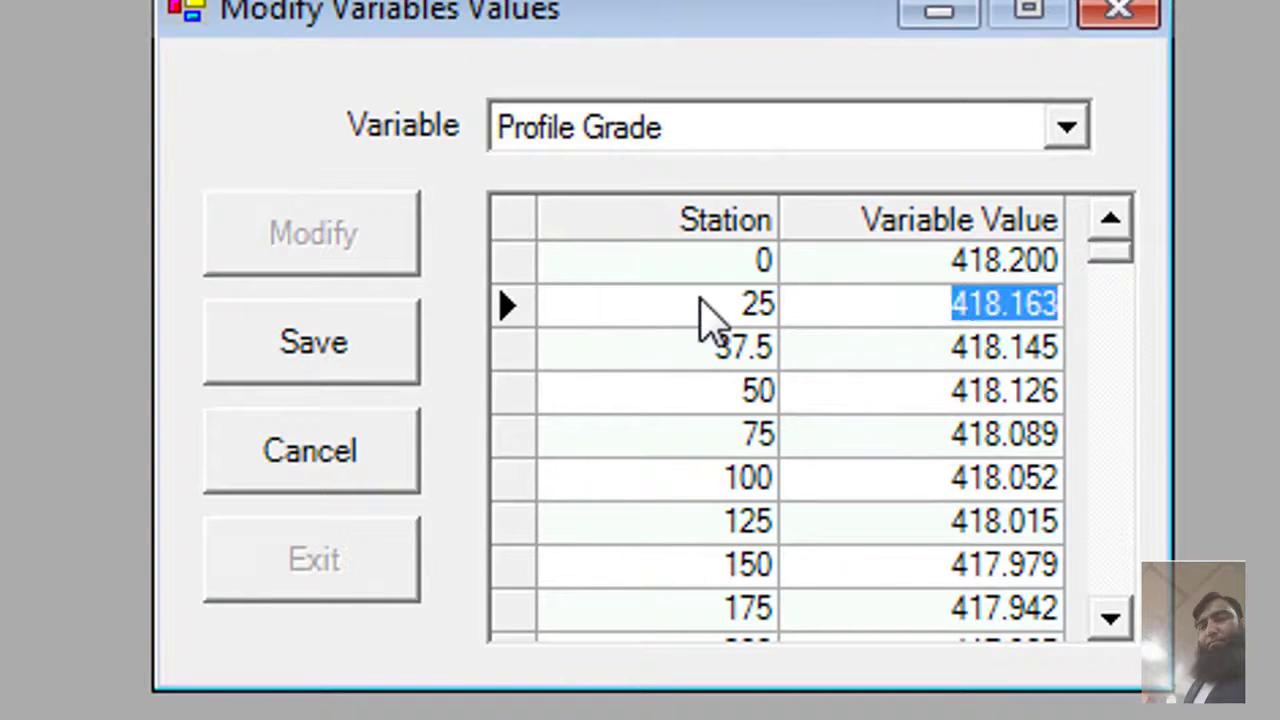
- Sort the Profile Grade table by station and by variable value, and examine the values around station 600 and further down
{"action": "left_click", "coordinate": [705, 318]}
{"action": "left_click", "coordinate": [720, 220]}
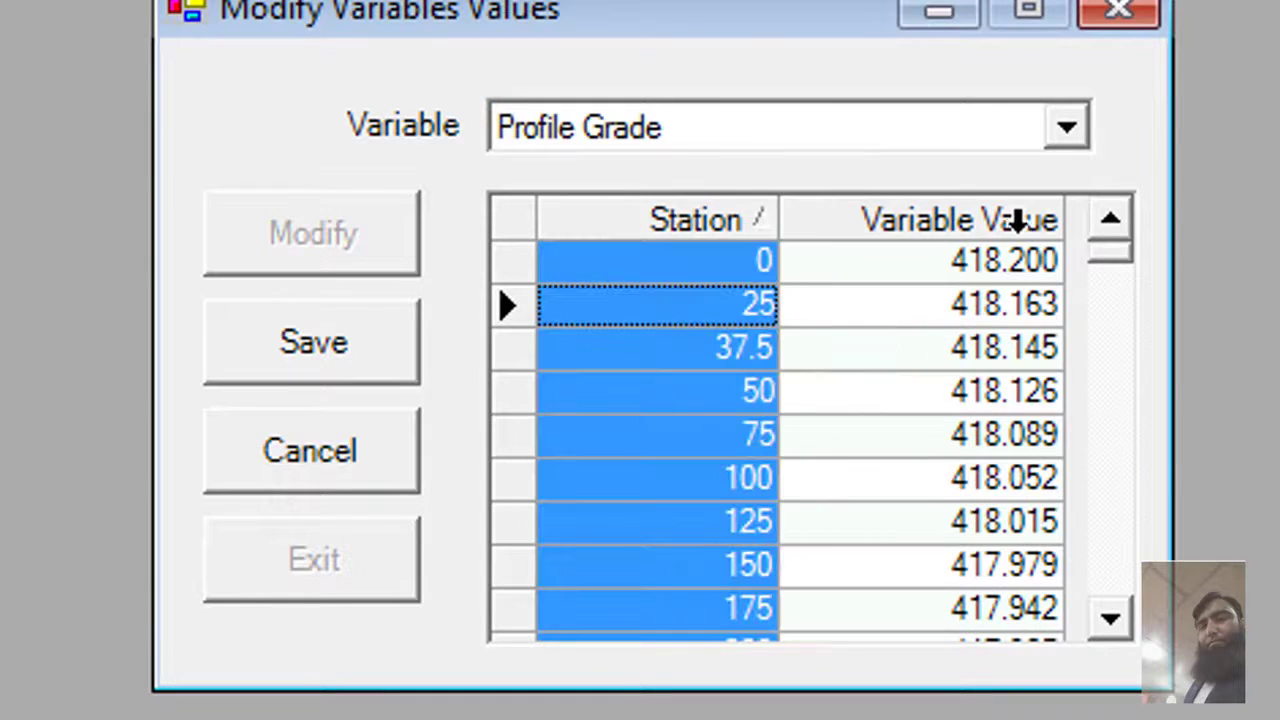
{"action": "left_click", "coordinate": [1014, 220]}
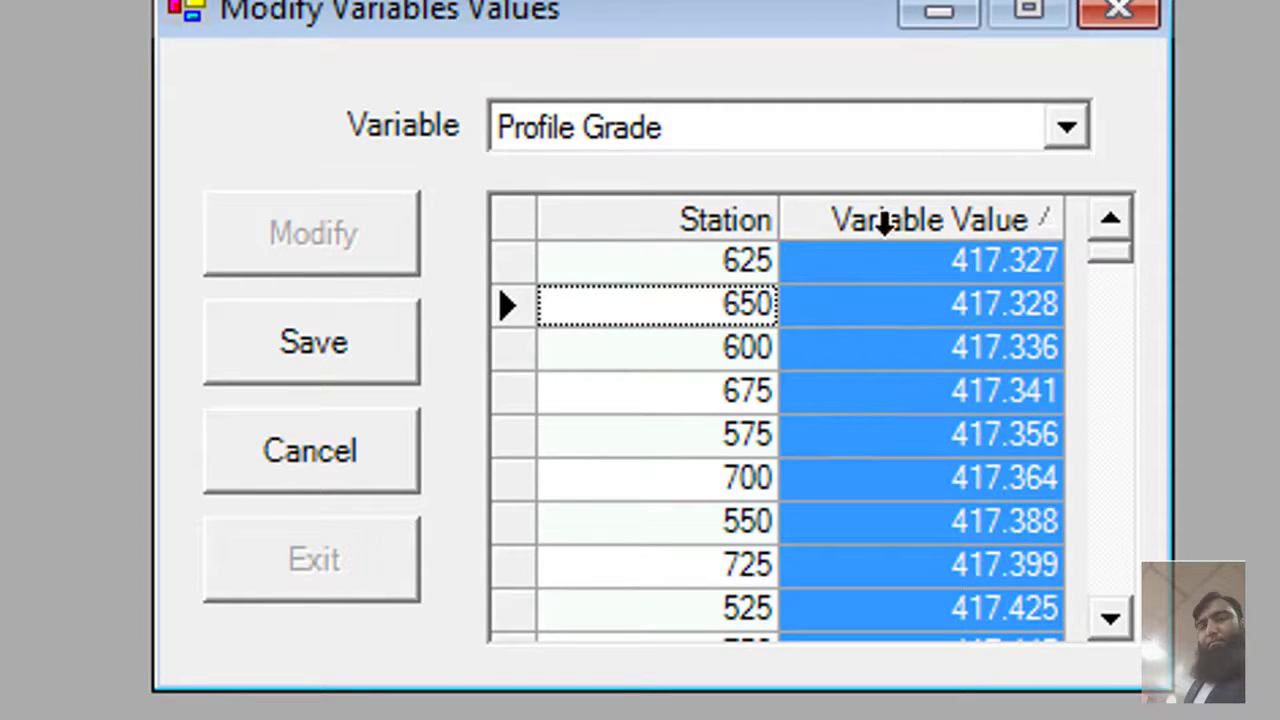
{"action": "left_click", "coordinate": [706, 358]}
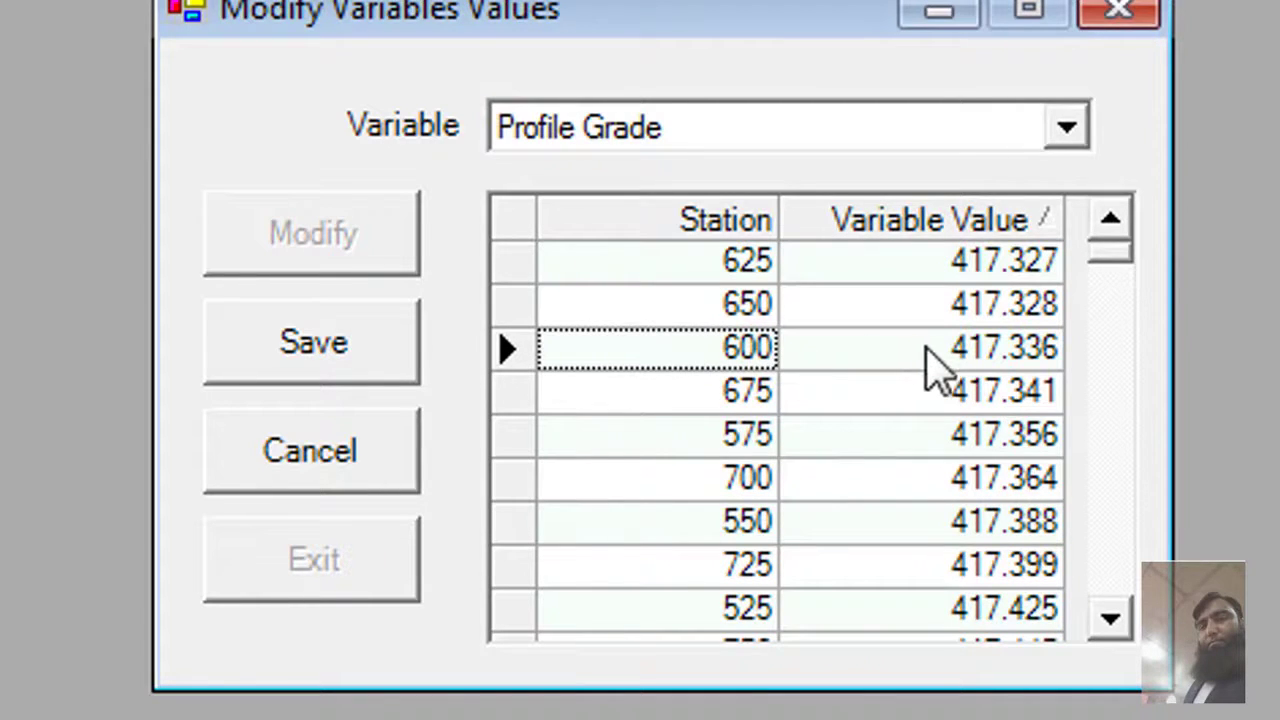
{"action": "left_click", "coordinate": [930, 350]}
{"action": "double_click", "coordinate": [930, 350]}
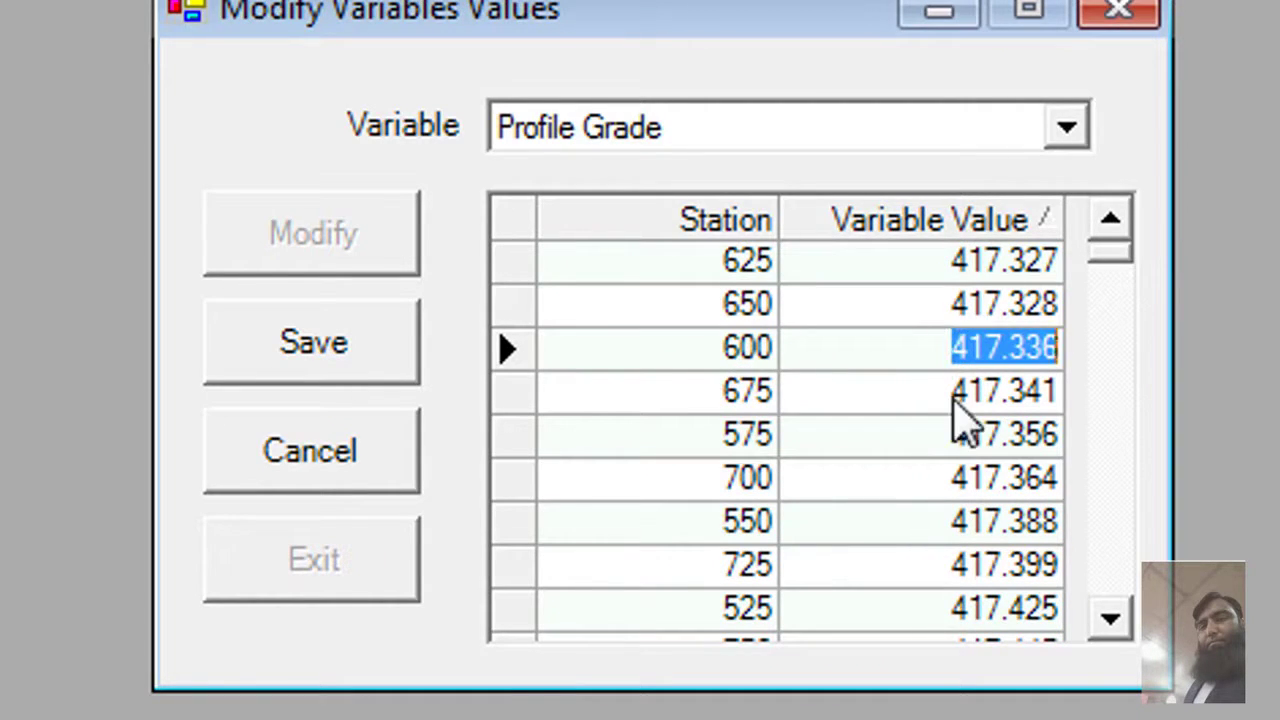
{"action": "left_click", "coordinate": [703, 366]}
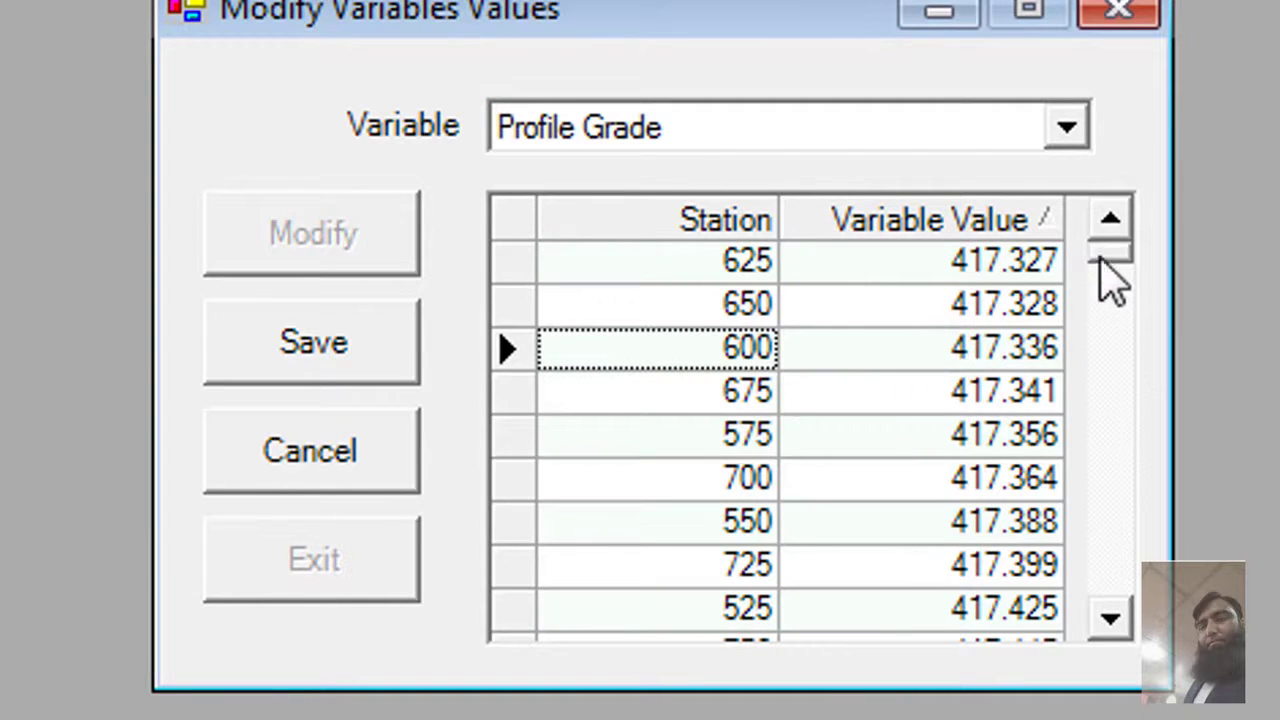
{"action": "left_click_drag", "start_coordinate": [1100, 263], "coordinate": [1103, 429]}
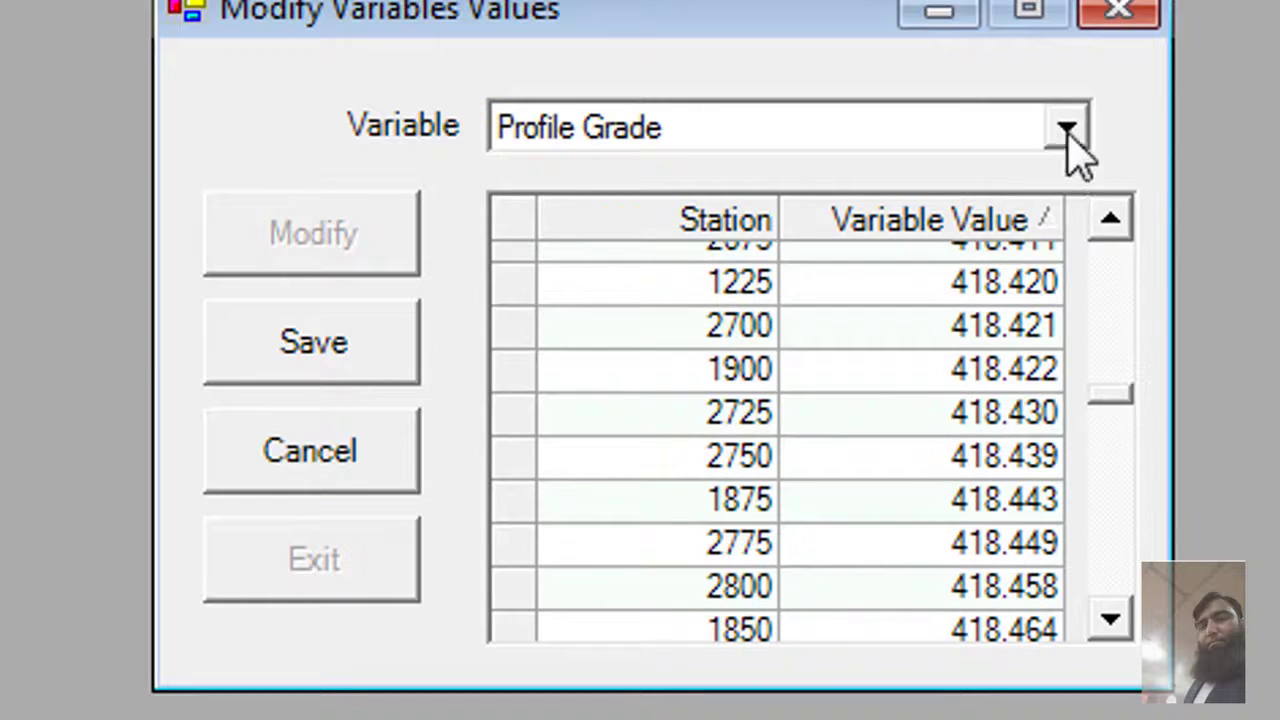
- Review the station values of SE Main Right and SE Main Left, and close the modification form
{"action": "left_click", "coordinate": [1064, 130]}
{"action": "left_click", "coordinate": [784, 212]}
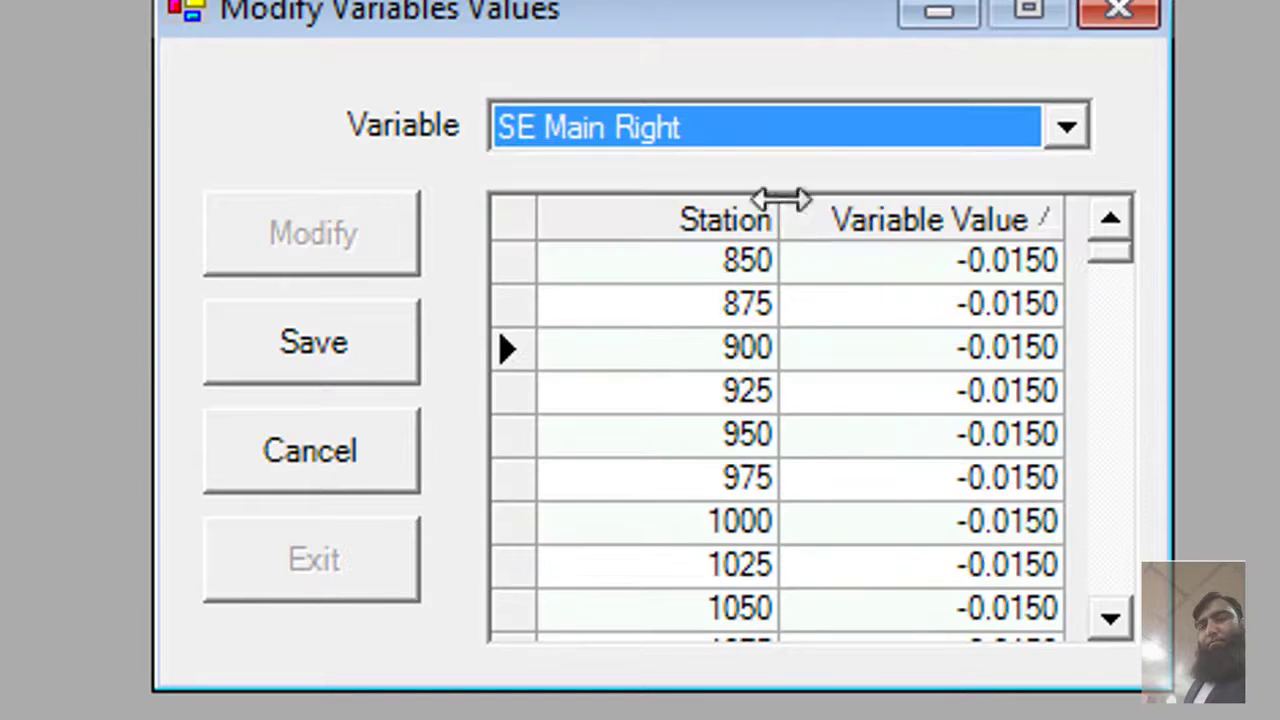
{"action": "left_click", "coordinate": [986, 390]}
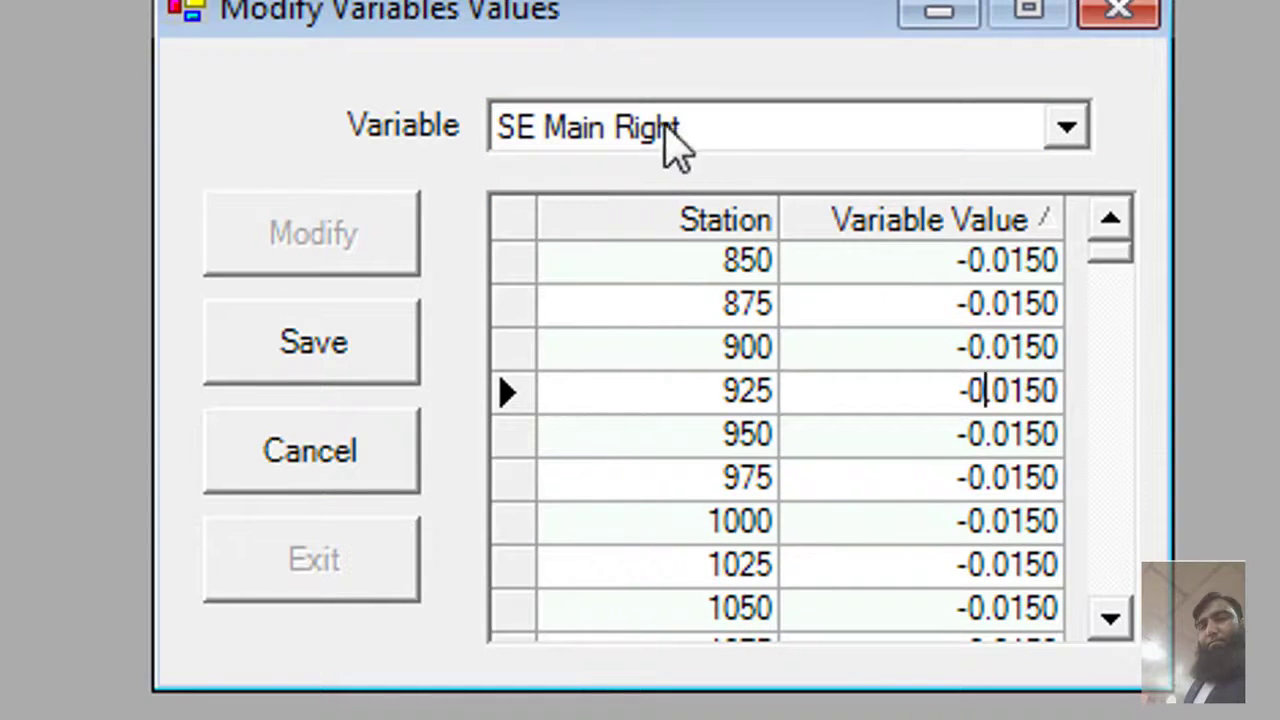
{"action": "left_click", "coordinate": [1066, 128]}
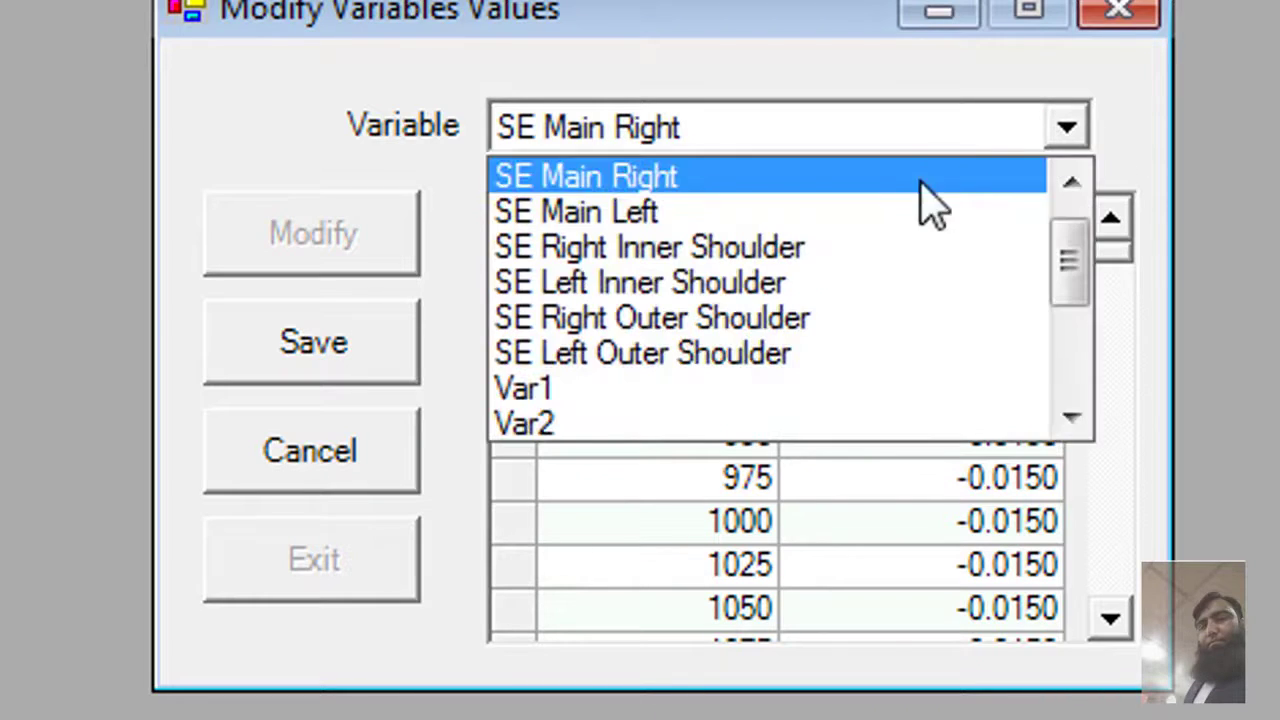
{"action": "left_click", "coordinate": [877, 212]}
{"action": "left_click", "coordinate": [742, 396]}
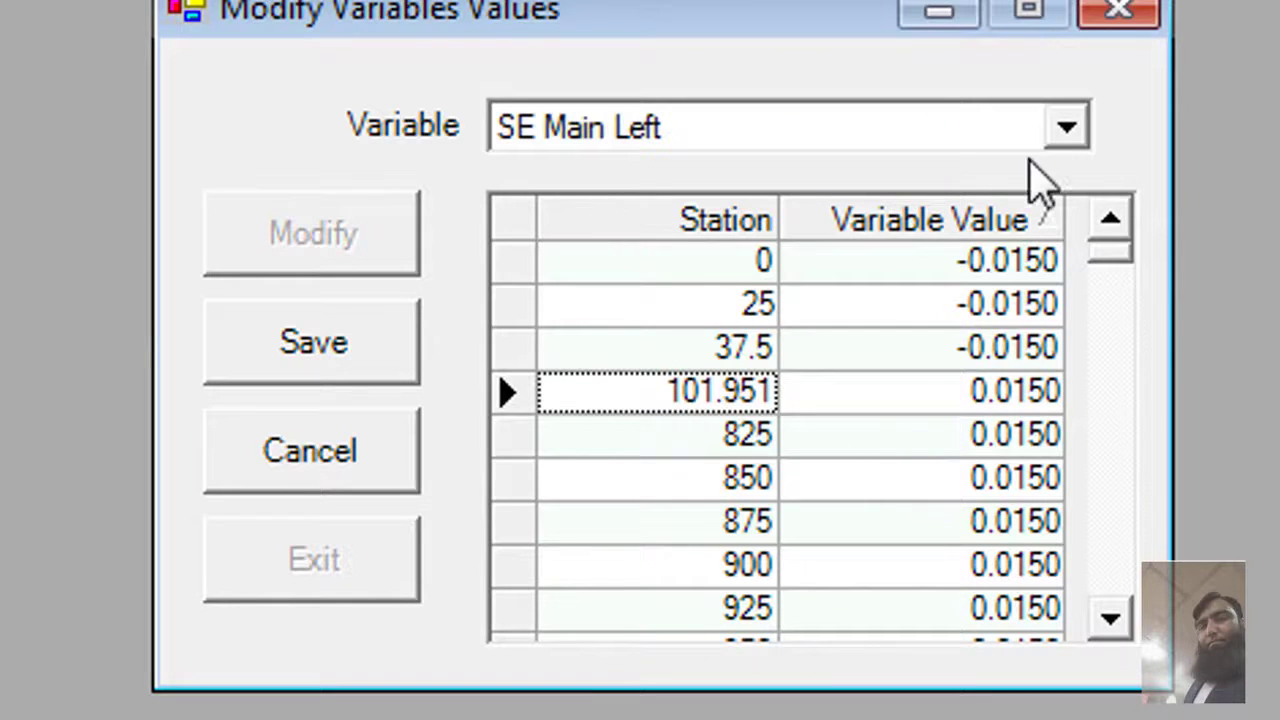
{"action": "left_click", "coordinate": [1056, 132]}
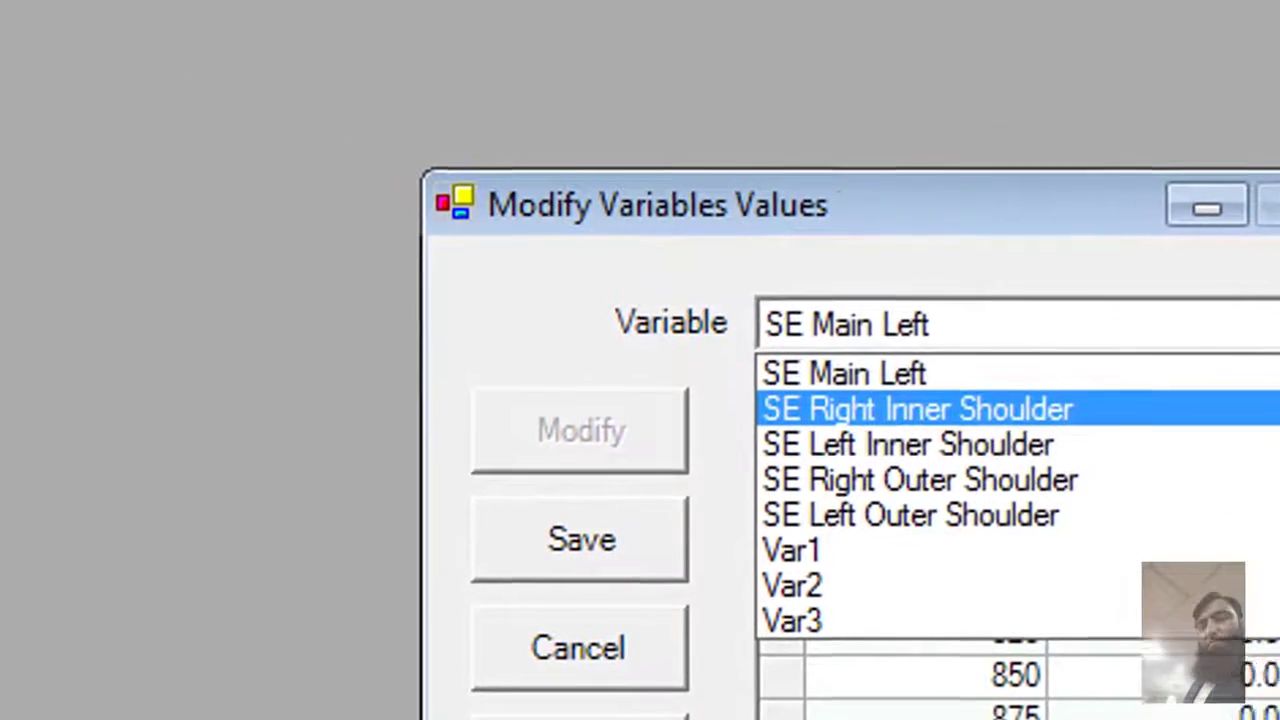
{"action": "left_click", "coordinate": [1279, 205]}
{"action": "left_click", "coordinate": [1279, 205]}
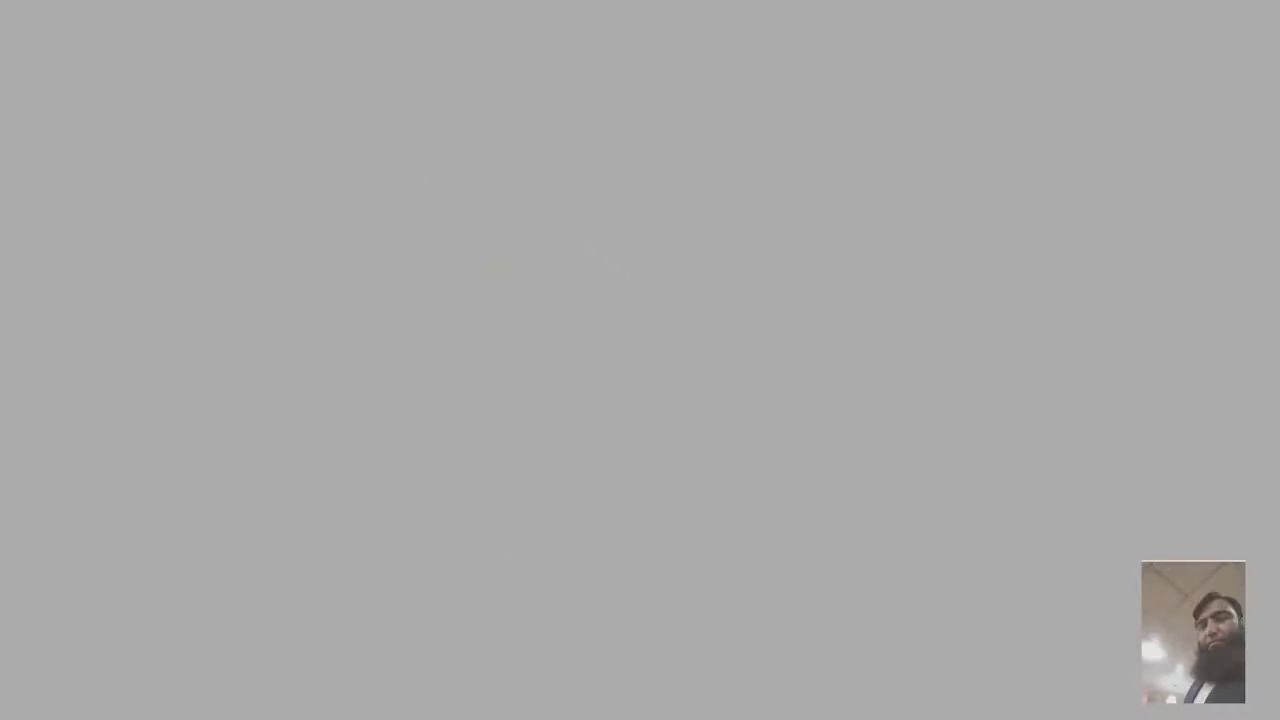
- Open the printing form for design variables and set the Profile Grade station range from 0 to 500
{"action": "left_click", "coordinate": [52, 12]}
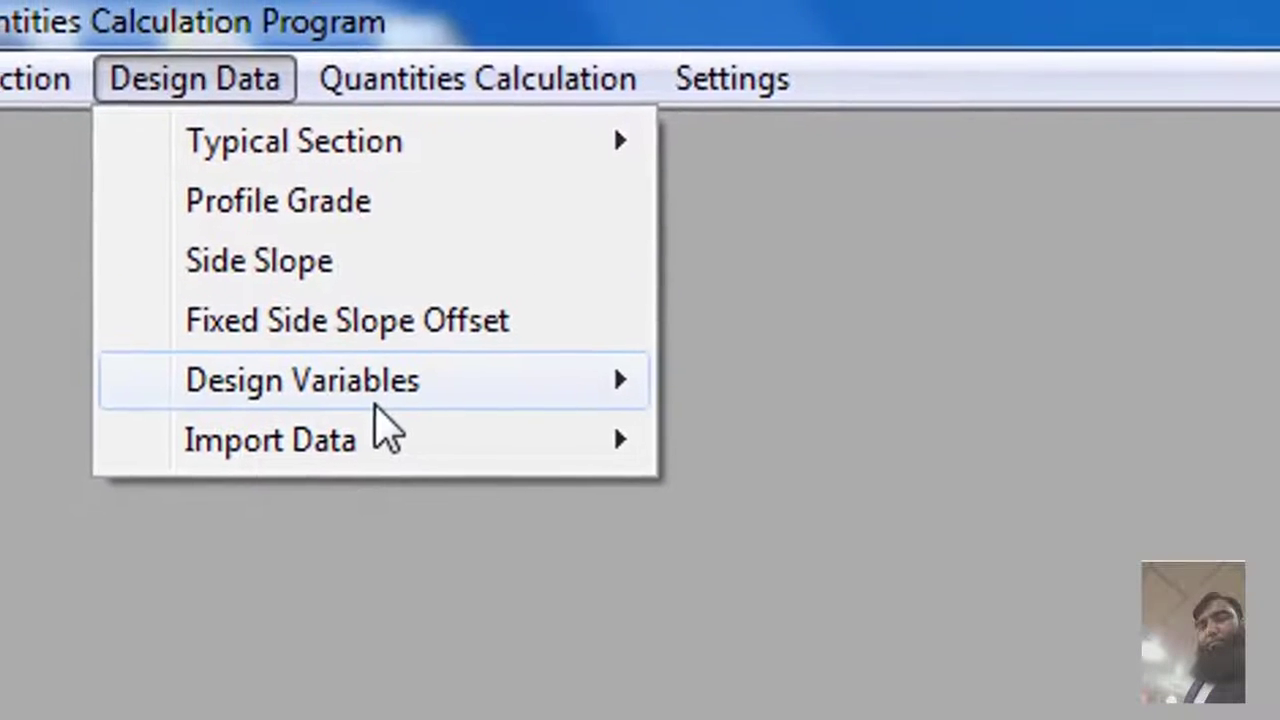
{"action": "mouse_move", "coordinate": [273, 332]}
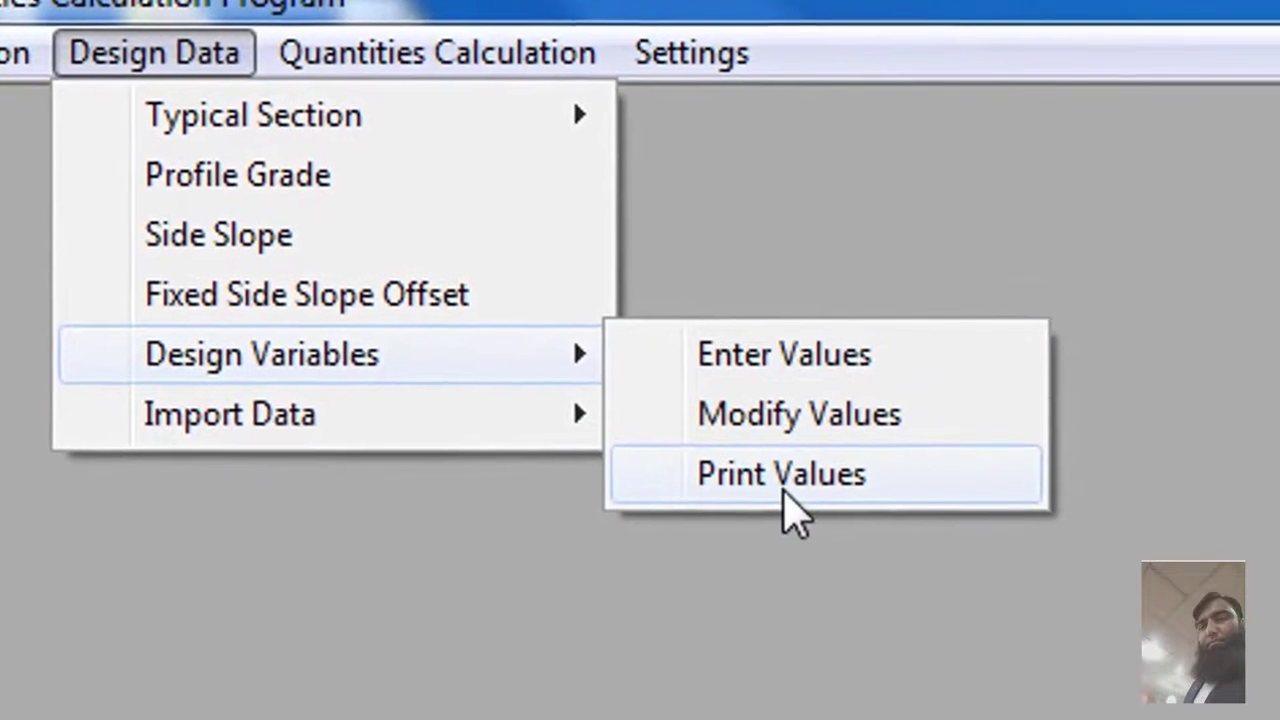
{"action": "left_click", "coordinate": [514, 300]}
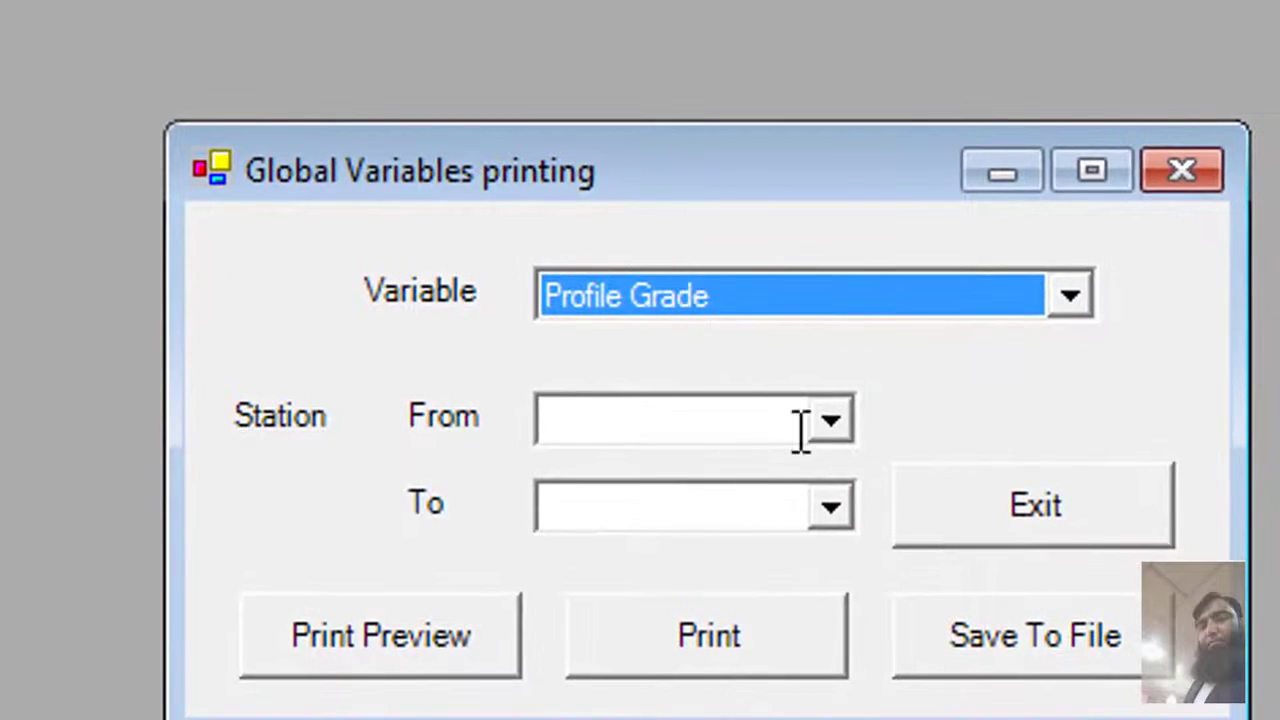
{"action": "left_click", "coordinate": [838, 423]}
{"action": "left_click", "coordinate": [733, 468]}
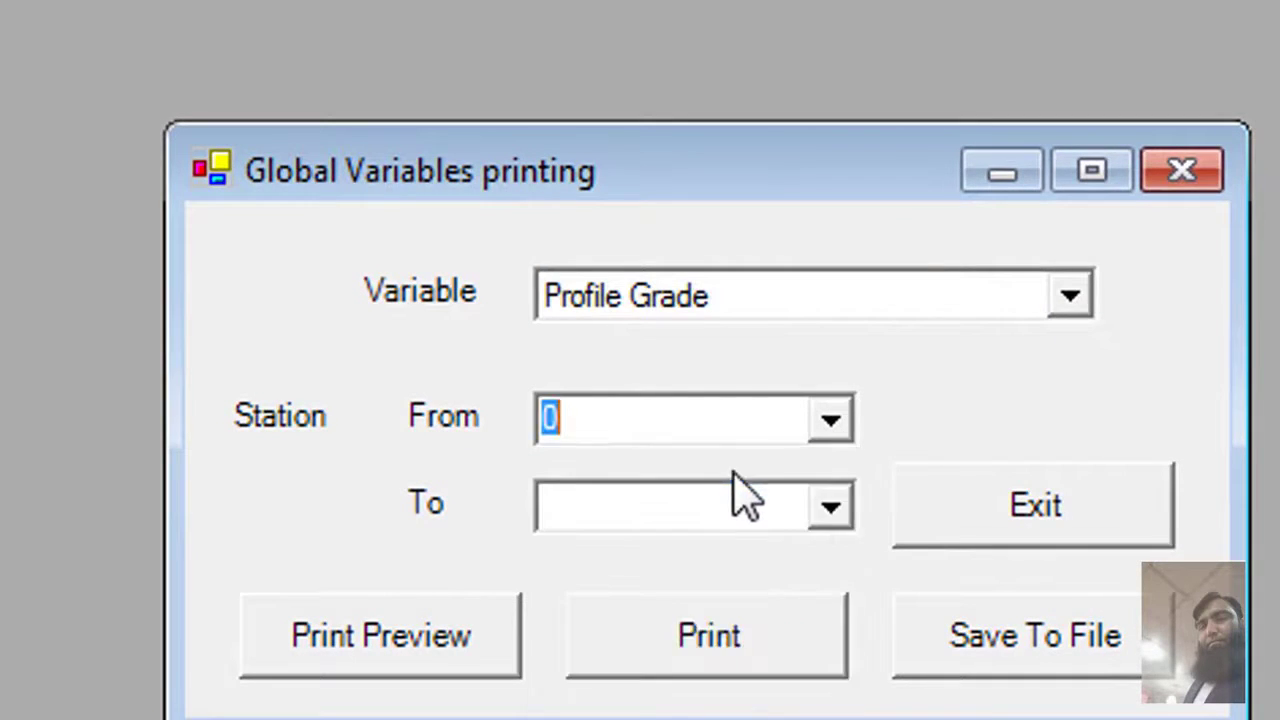
{"action": "left_click", "coordinate": [831, 505]}
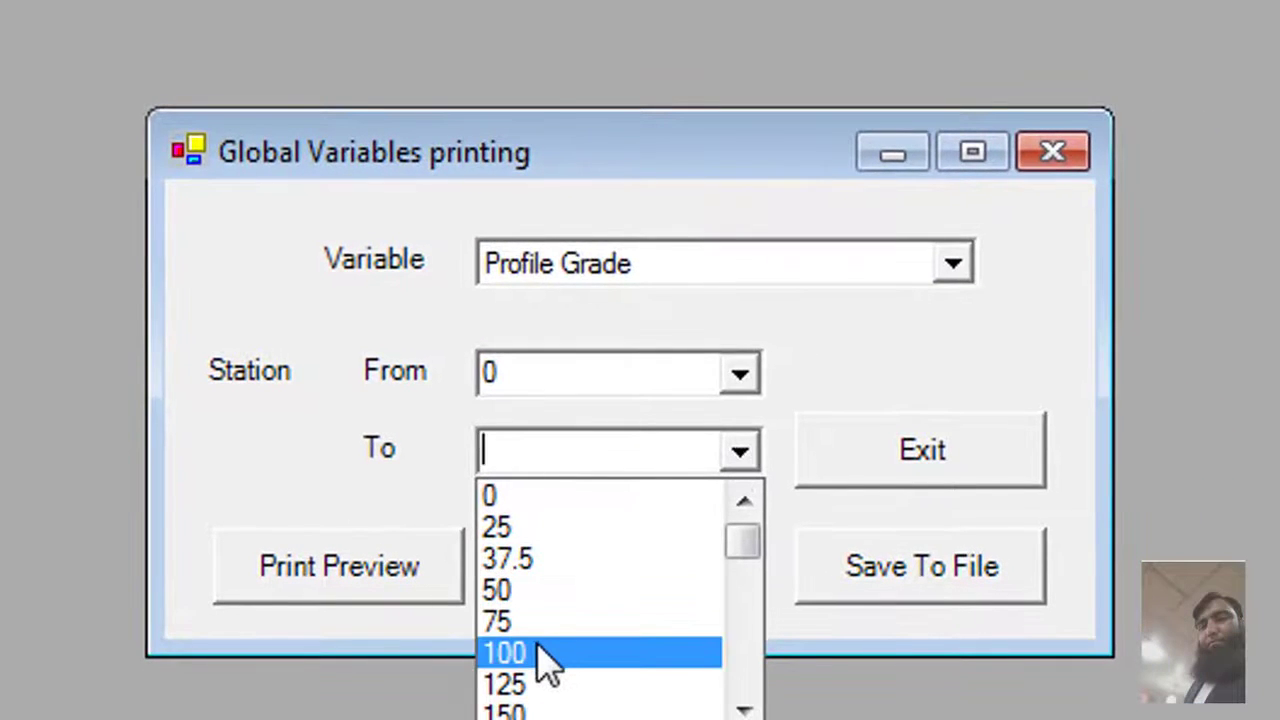
{"action": "type", "text": "5"}
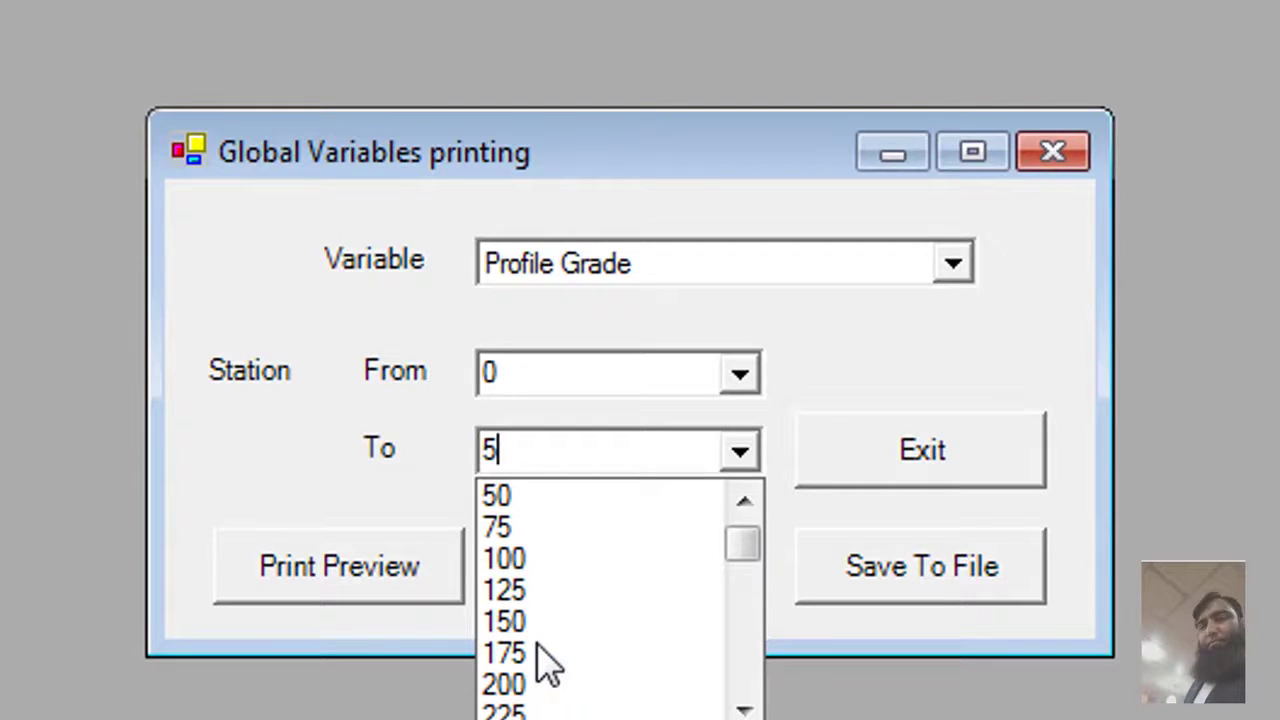
{"action": "type", "text": "00"}
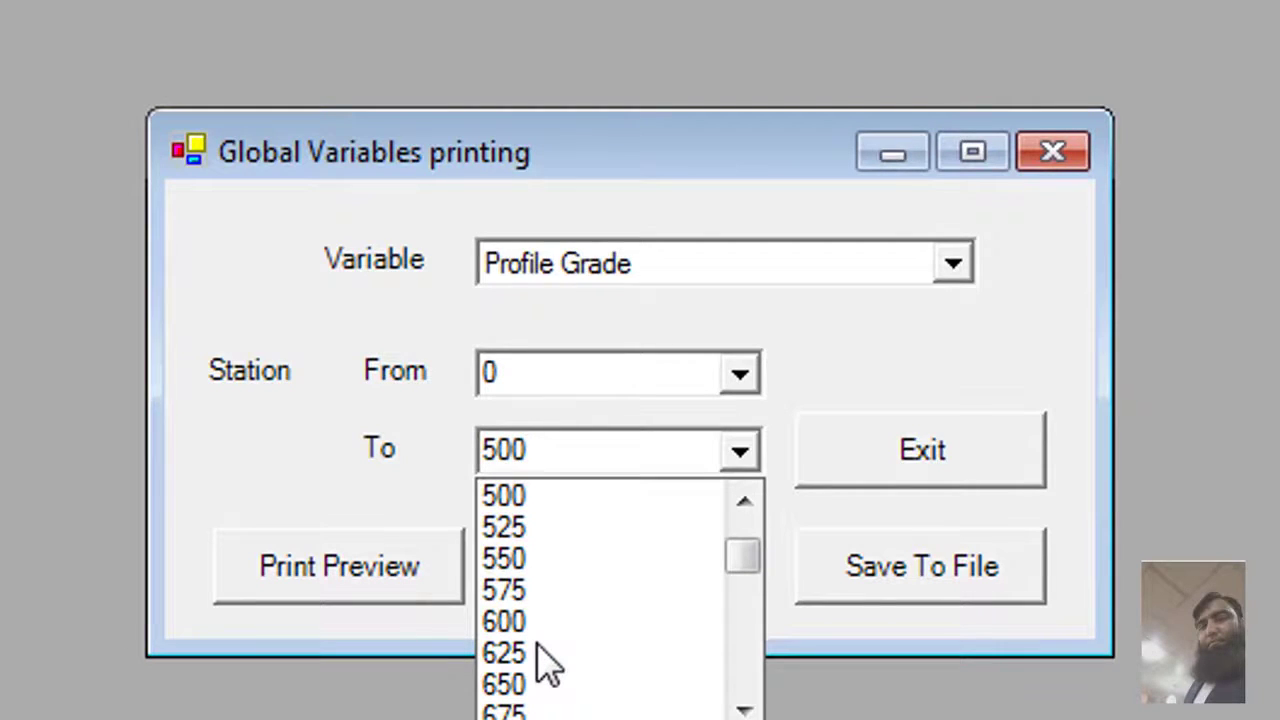
{"action": "left_click", "coordinate": [518, 500]}
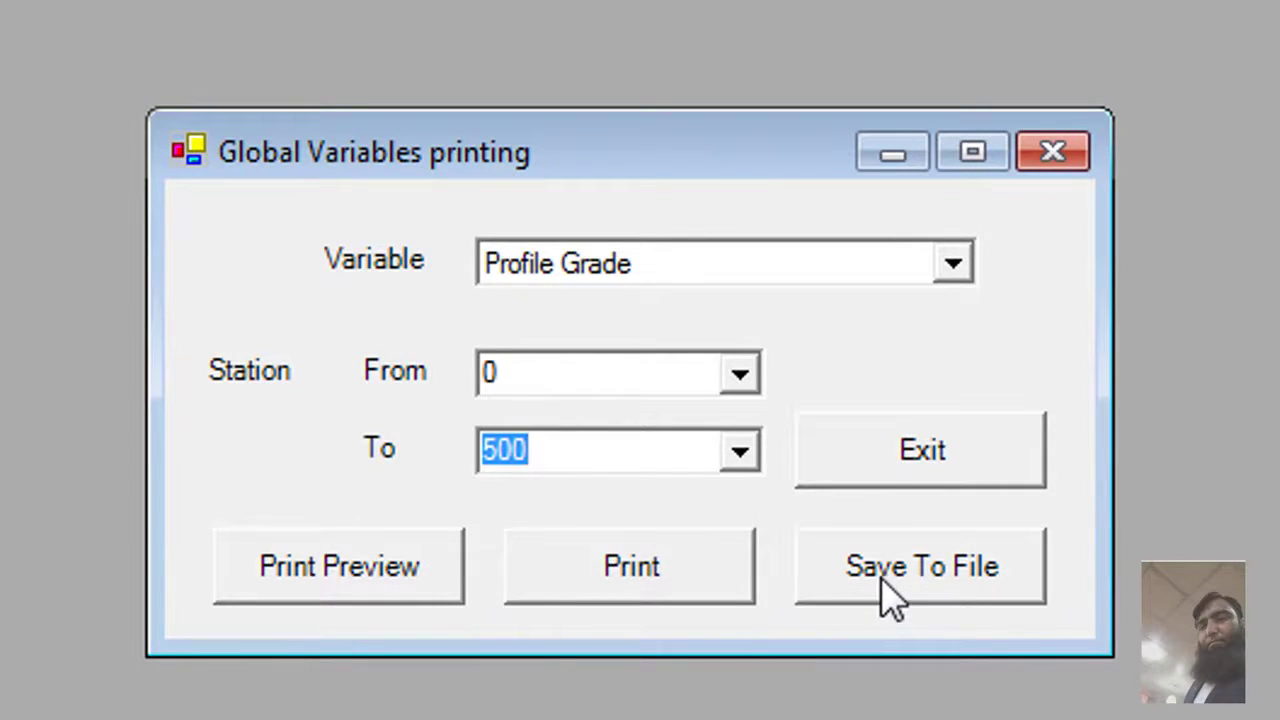
- Examine the print preview of the Profile Grade values from start to end, and close the preview
{"action": "left_click", "coordinate": [292, 585]}
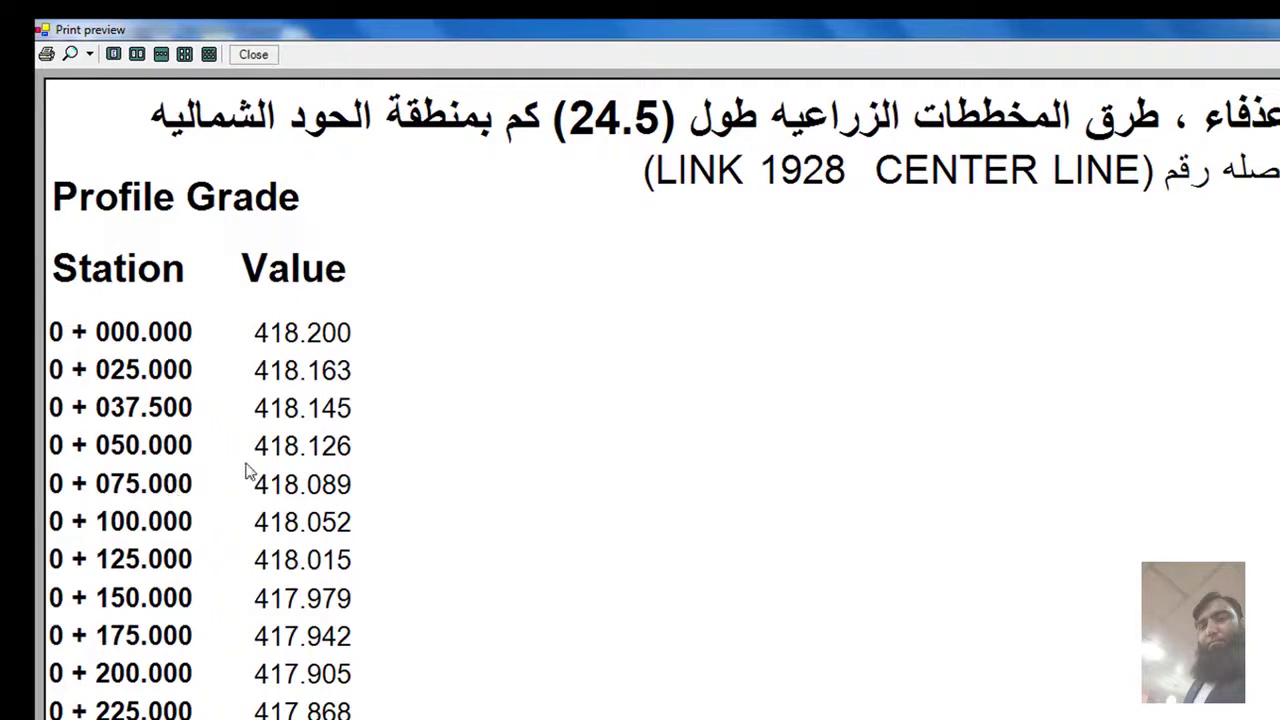
{"action": "scroll", "coordinate": [640, 400], "scroll_direction": "down", "scroll_amount": 10}
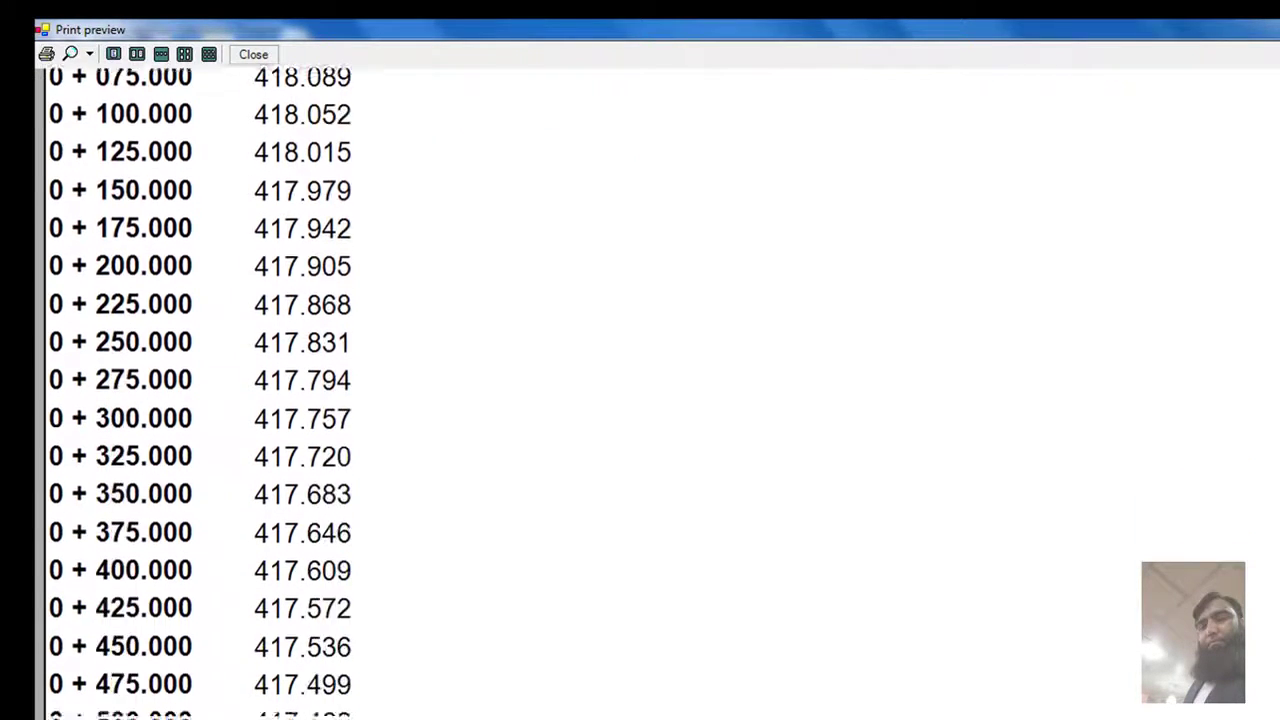
{"action": "scroll", "coordinate": [640, 400], "scroll_direction": "up", "scroll_amount": 10}
{"action": "left_click", "coordinate": [253, 54]}
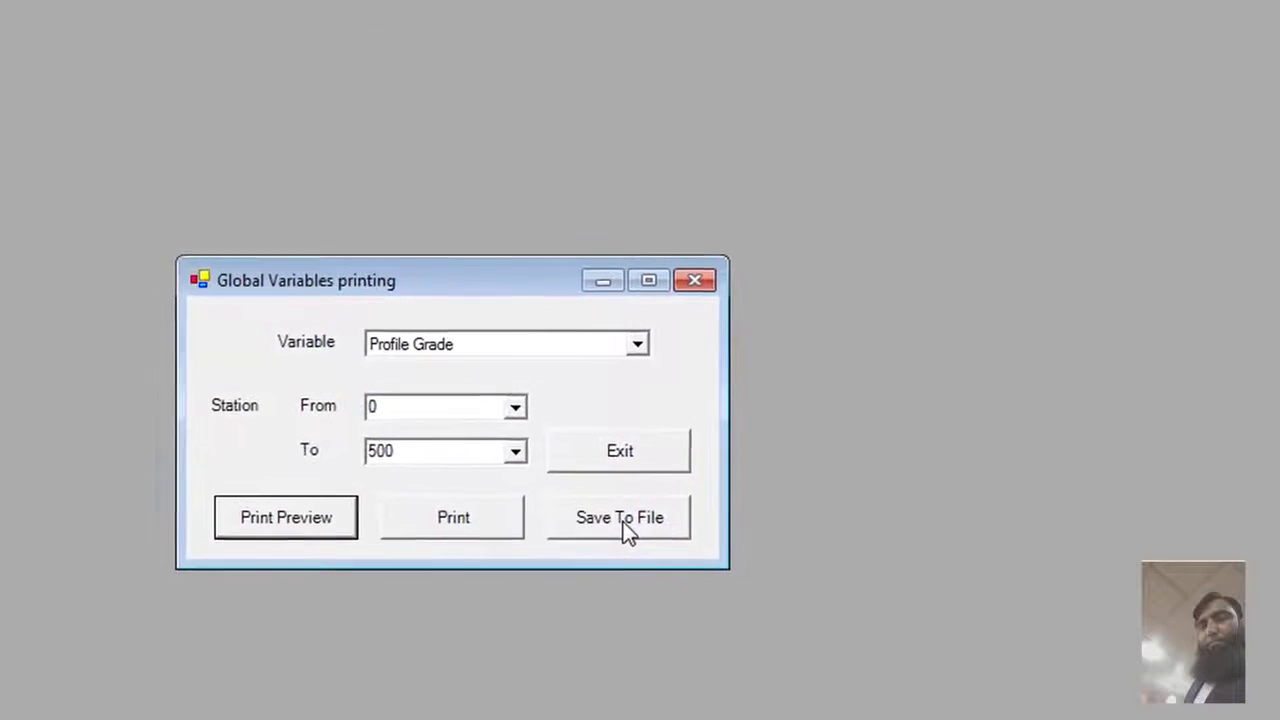
- Save the Profile Grade values as a text document named 0 TO 5000 in New folder
{"action": "left_click", "coordinate": [755, 485]}
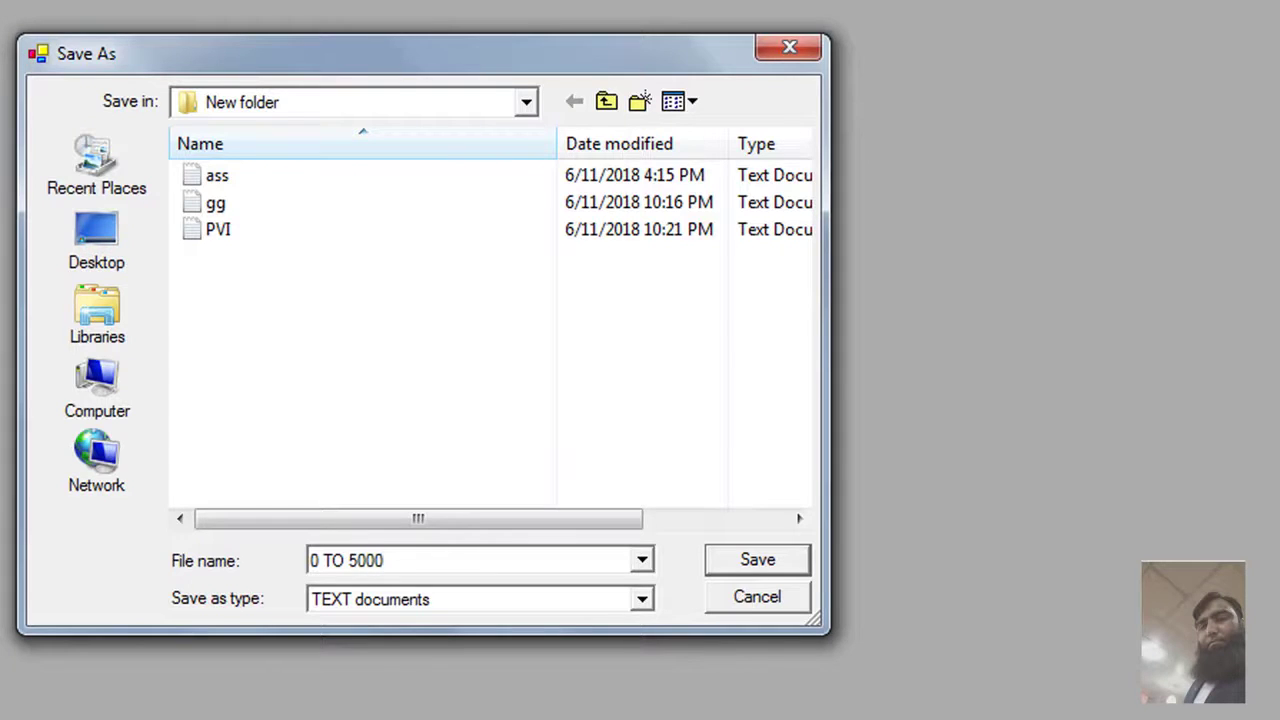
{"action": "left_click", "coordinate": [731, 563]}
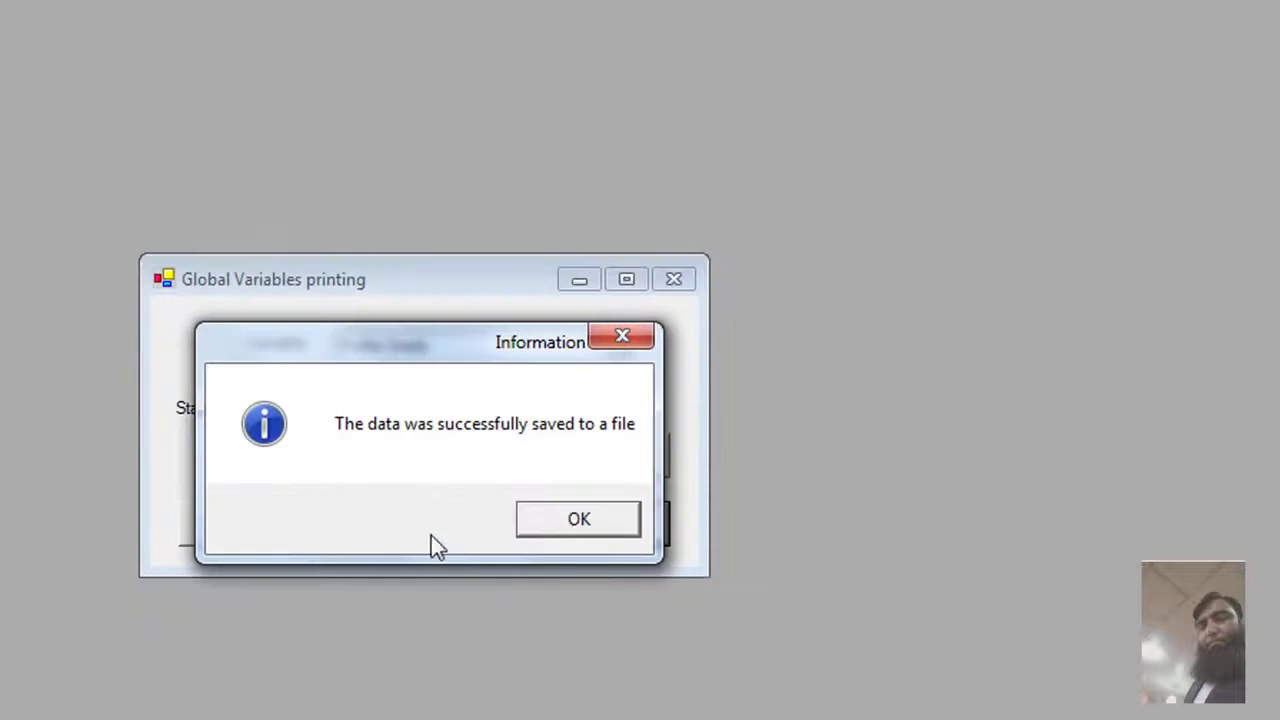
{"action": "left_click", "coordinate": [564, 530]}
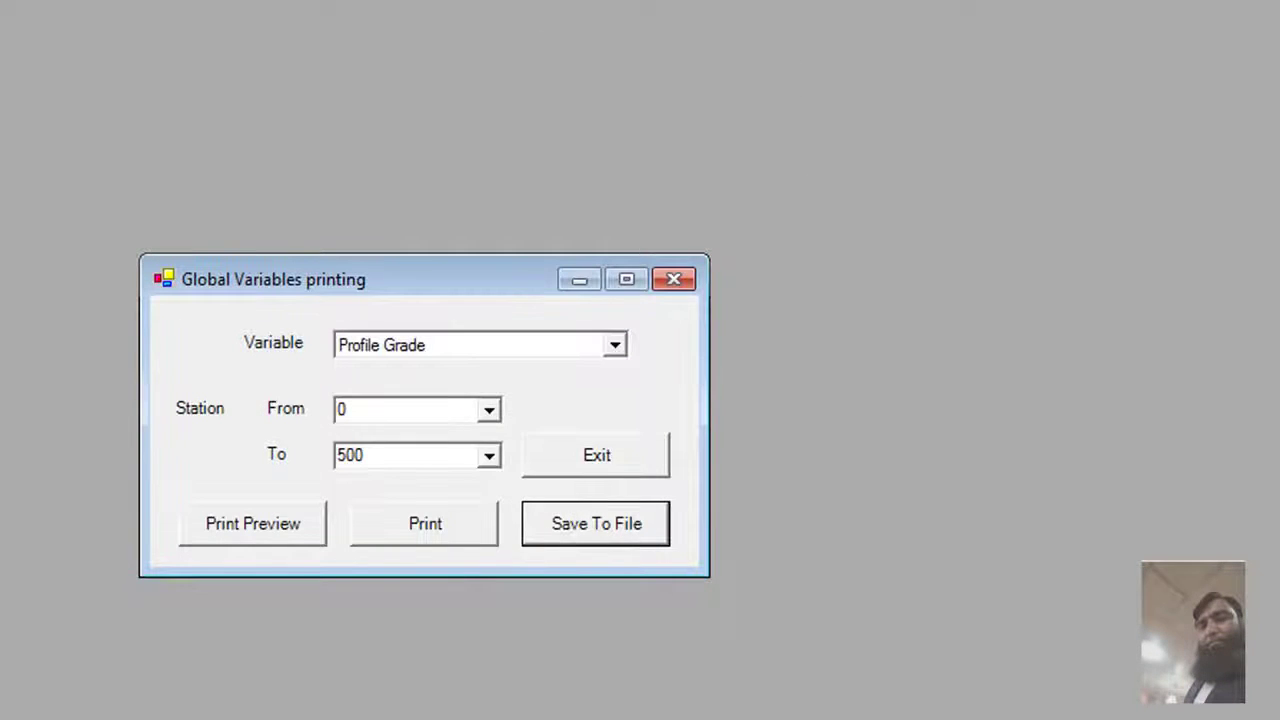
- Open the exported text file 0 TO 500 from its folder, examine its station and level lines, and close the open windows
{"action": "left_click", "coordinate": [100, 718]}
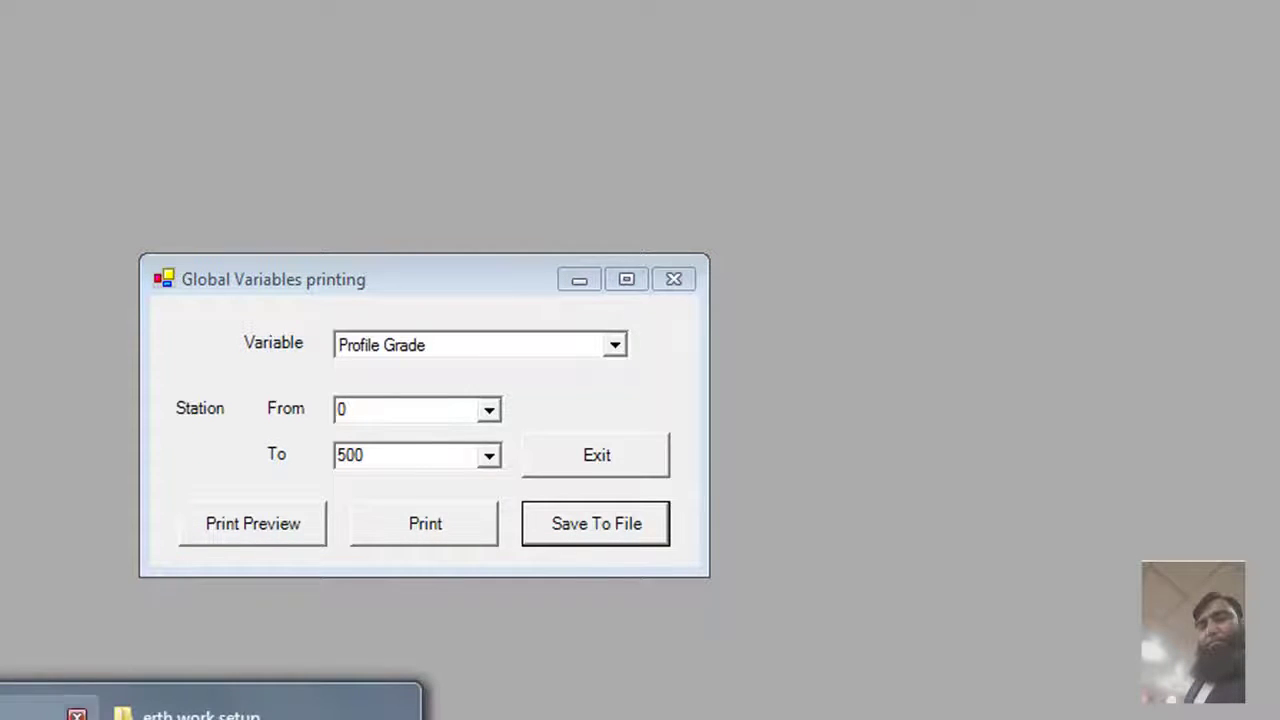
{"action": "left_click", "coordinate": [262, 716]}
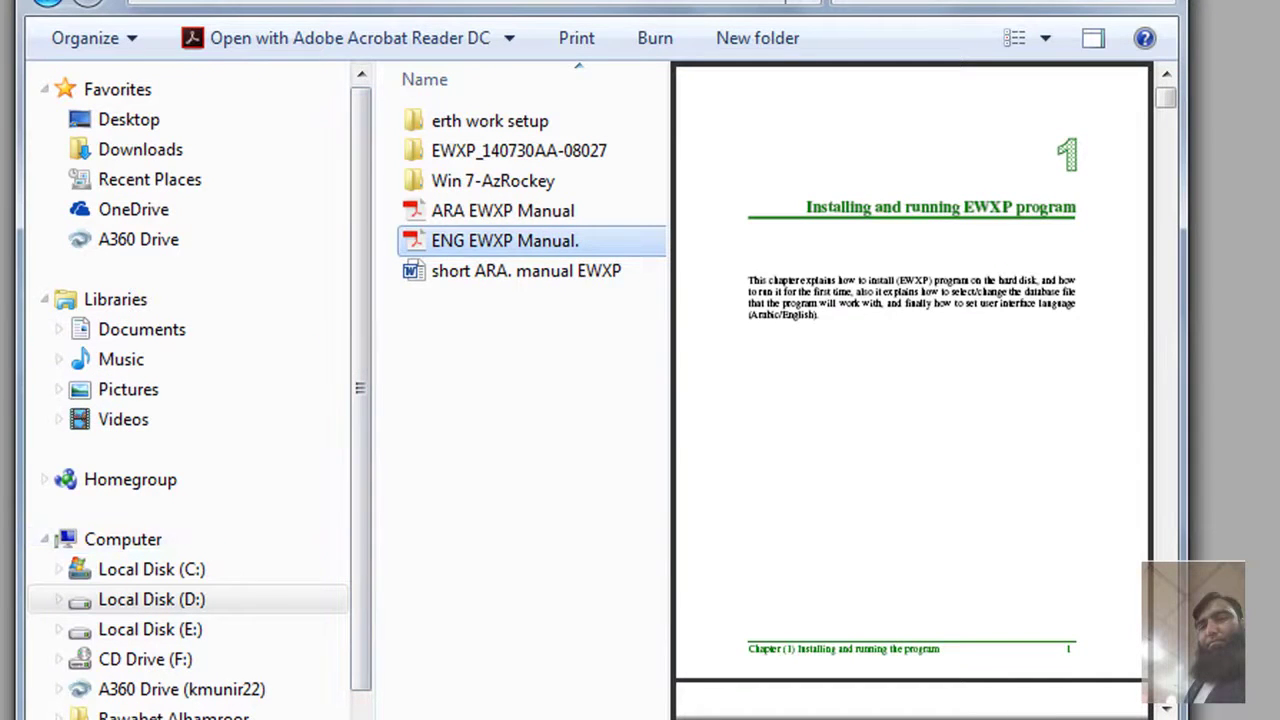
{"action": "left_click", "coordinate": [100, 718]}
{"action": "left_click", "coordinate": [200, 710]}
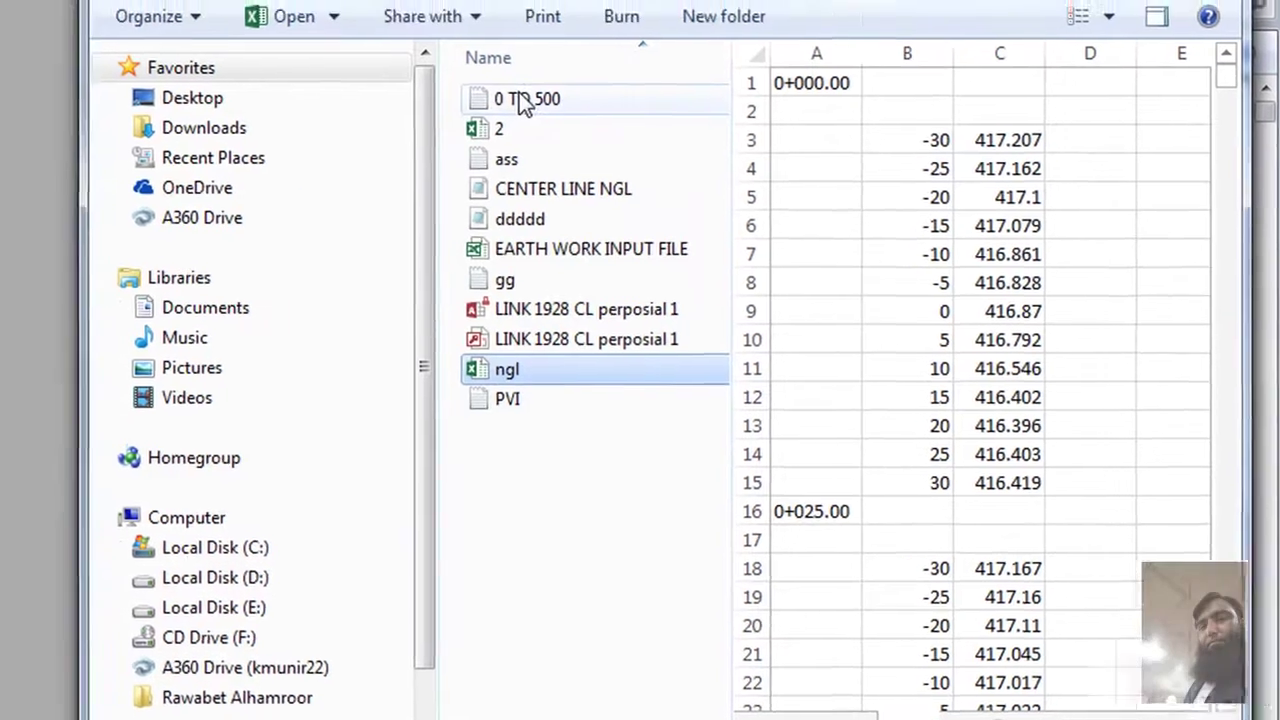
{"action": "double_click", "coordinate": [425, 85]}
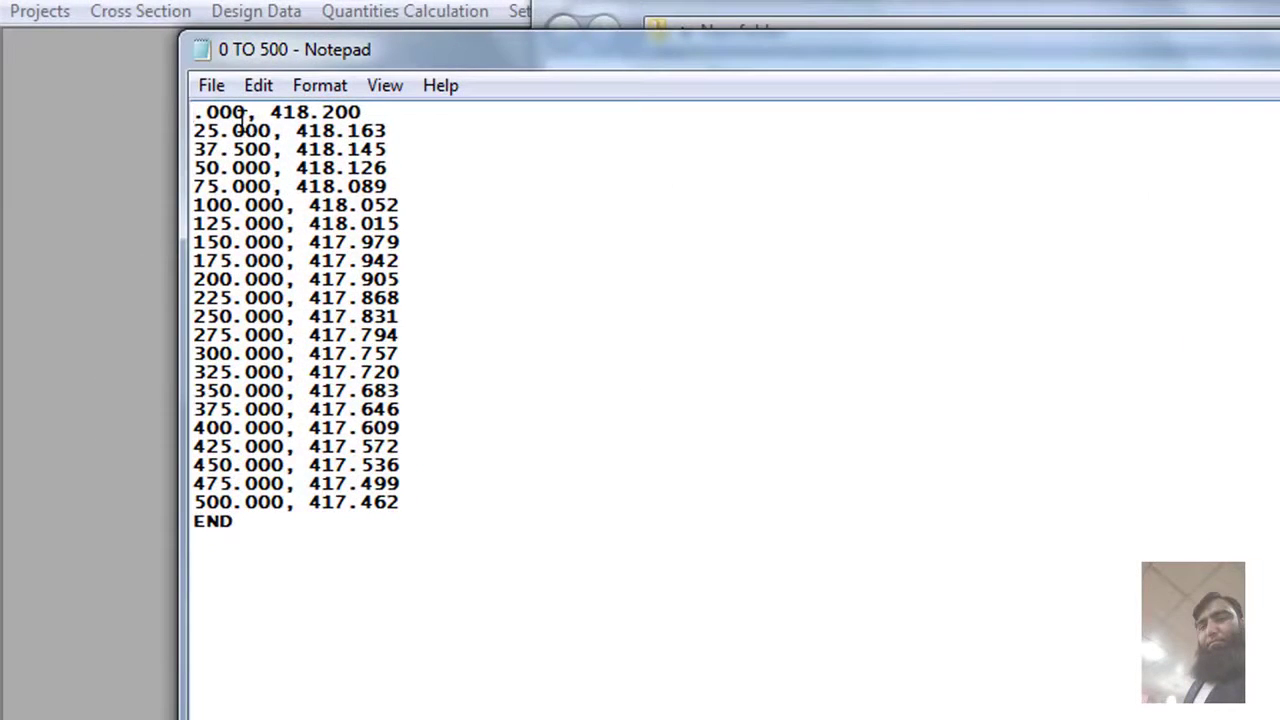
{"action": "left_click_drag", "start_coordinate": [245, 258], "coordinate": [410, 518]}
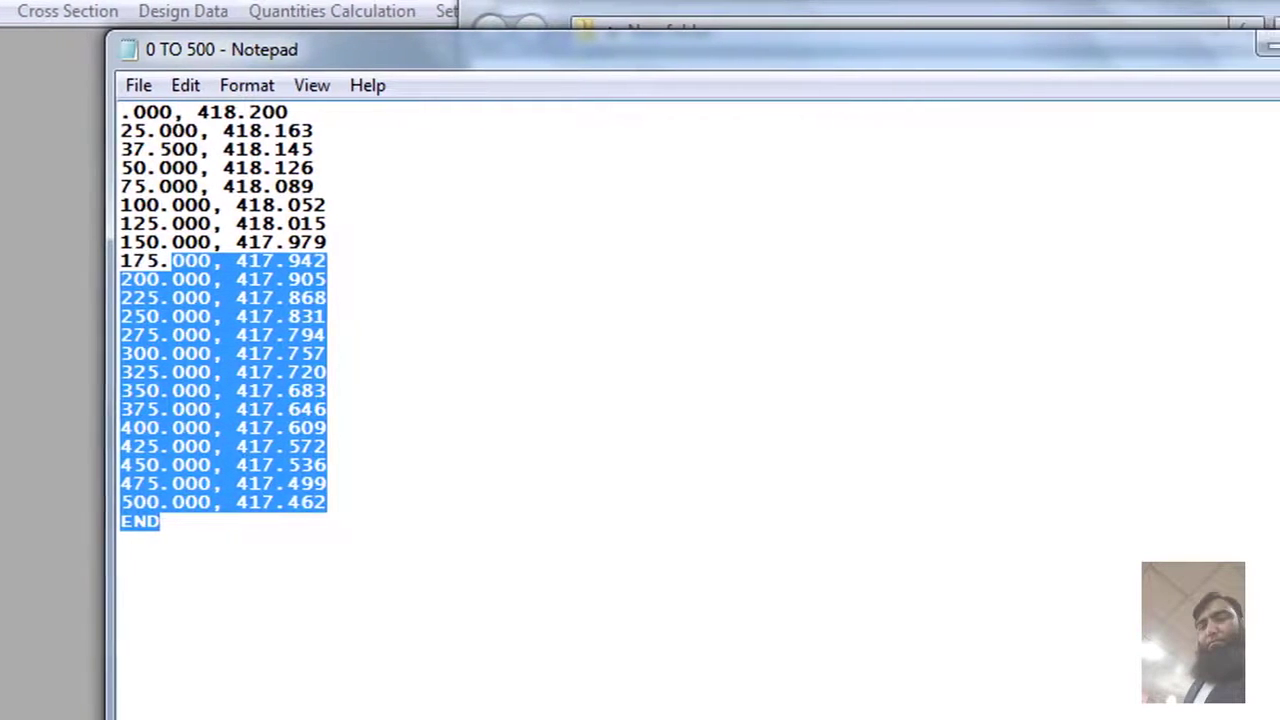
{"action": "key", "text": "alt+F4"}
{"action": "key", "text": "alt+F4"}
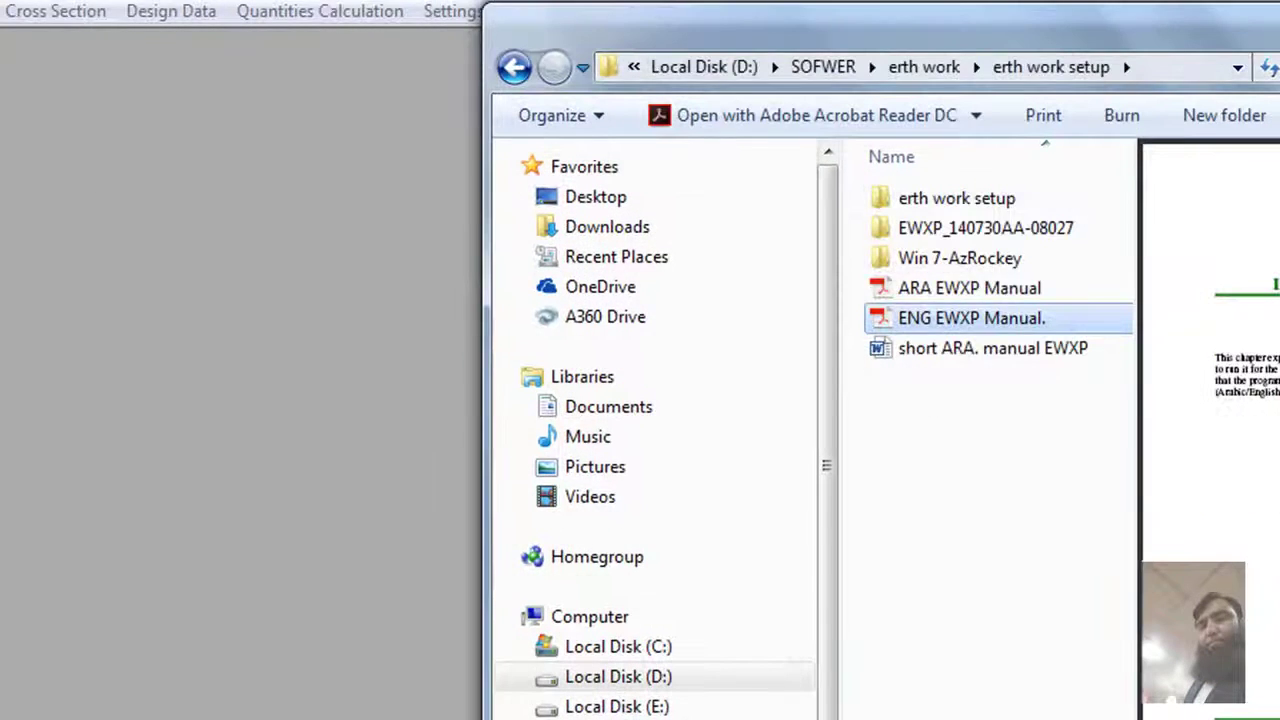
{"action": "key", "text": "alt+F4"}
{"action": "left_click", "coordinate": [1138, 358]}
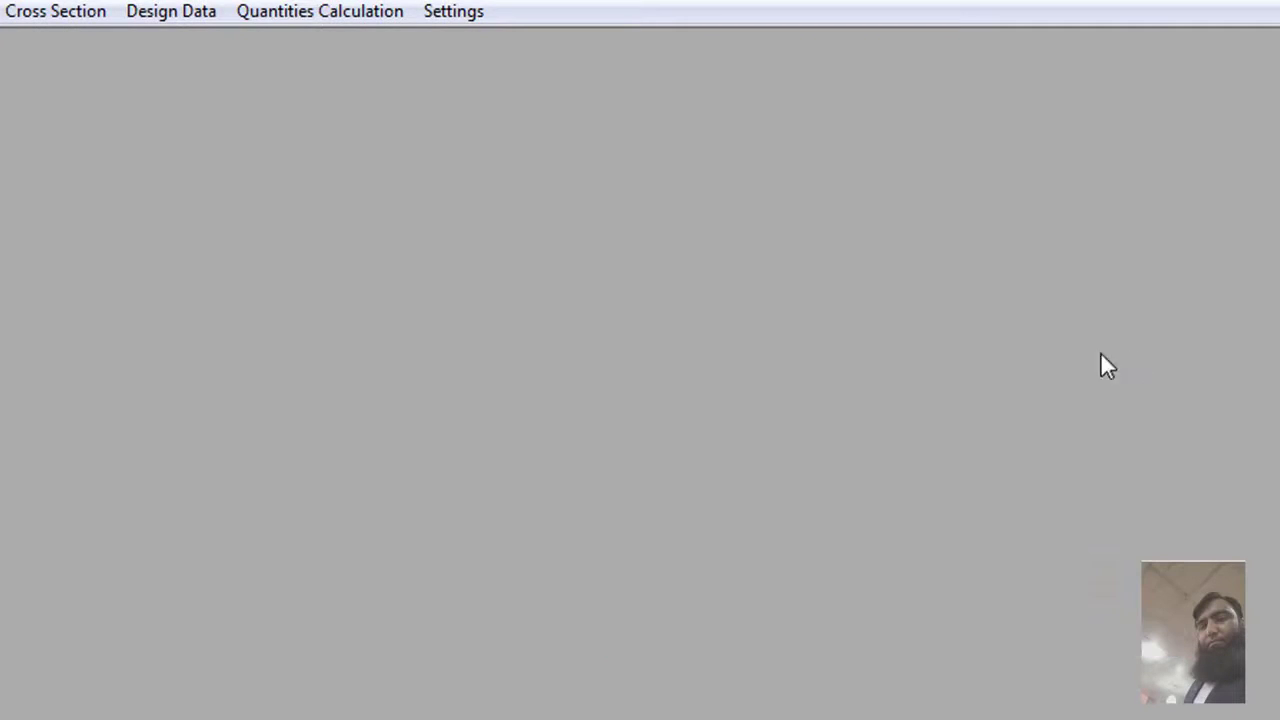
- Open the import form for design variables, look through the variables offered for import, and close the form
{"action": "left_click", "coordinate": [165, 12]}
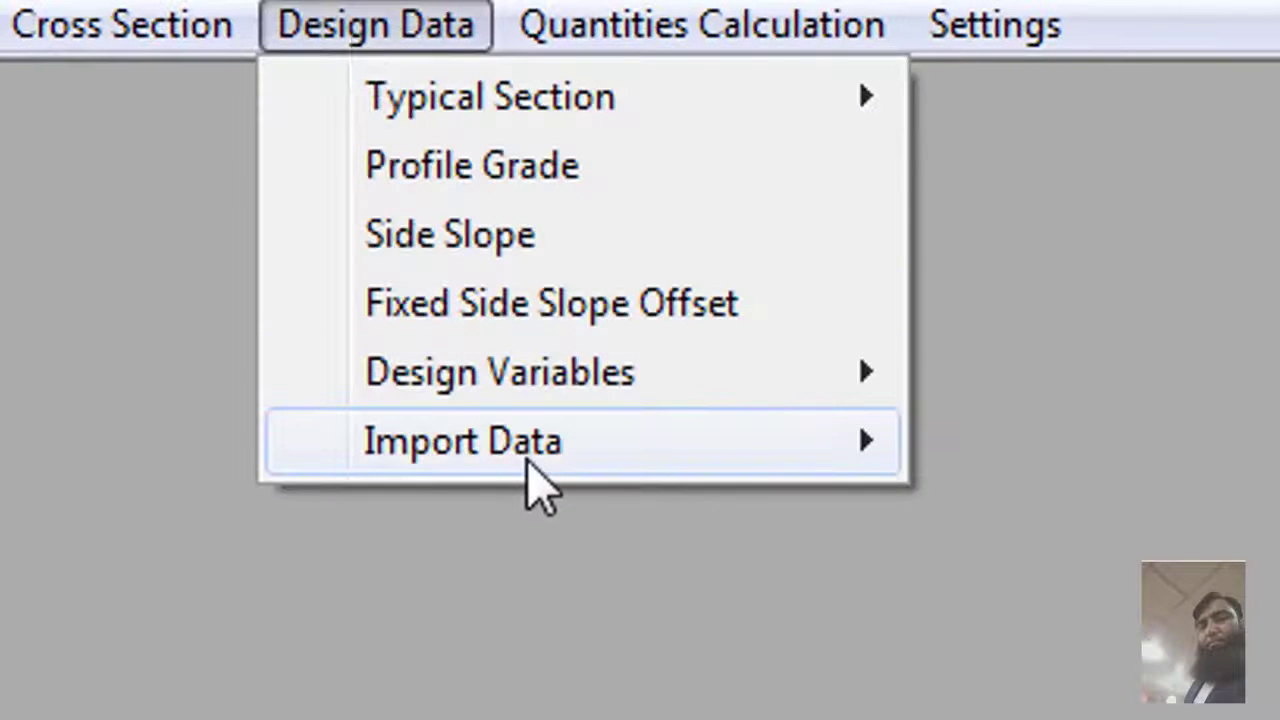
{"action": "mouse_move", "coordinate": [530, 480]}
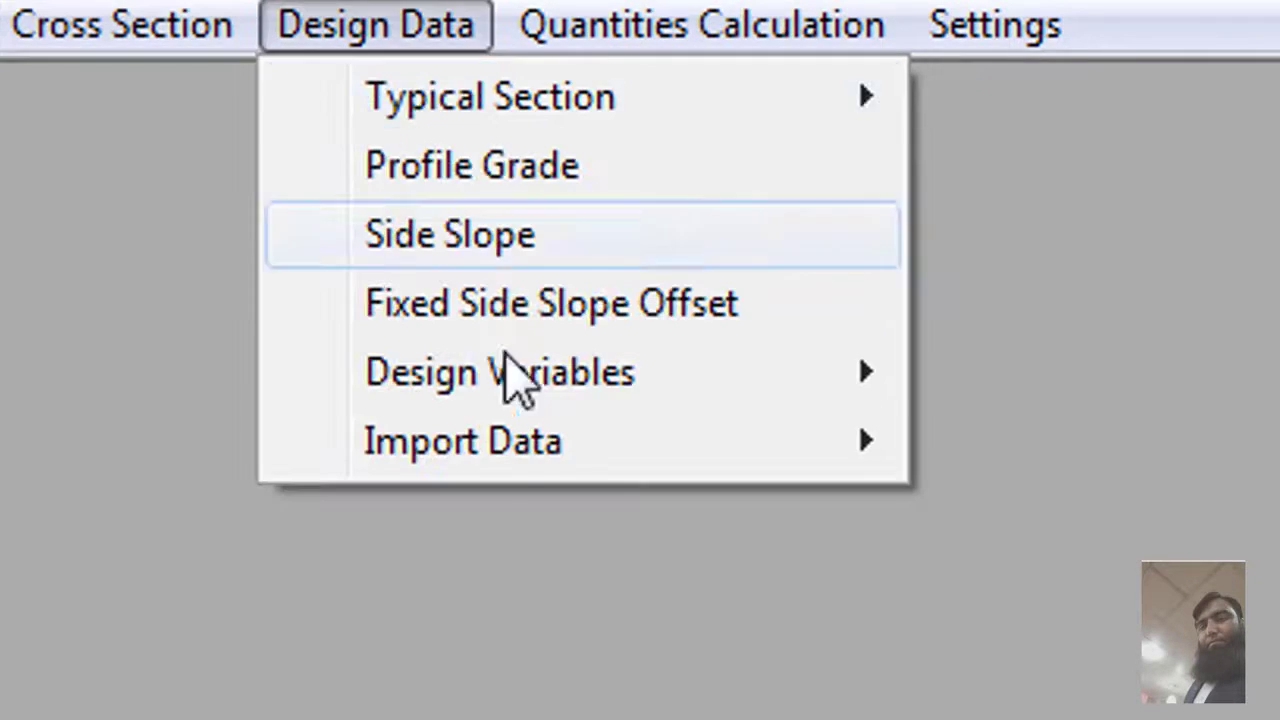
{"action": "mouse_move", "coordinate": [566, 457]}
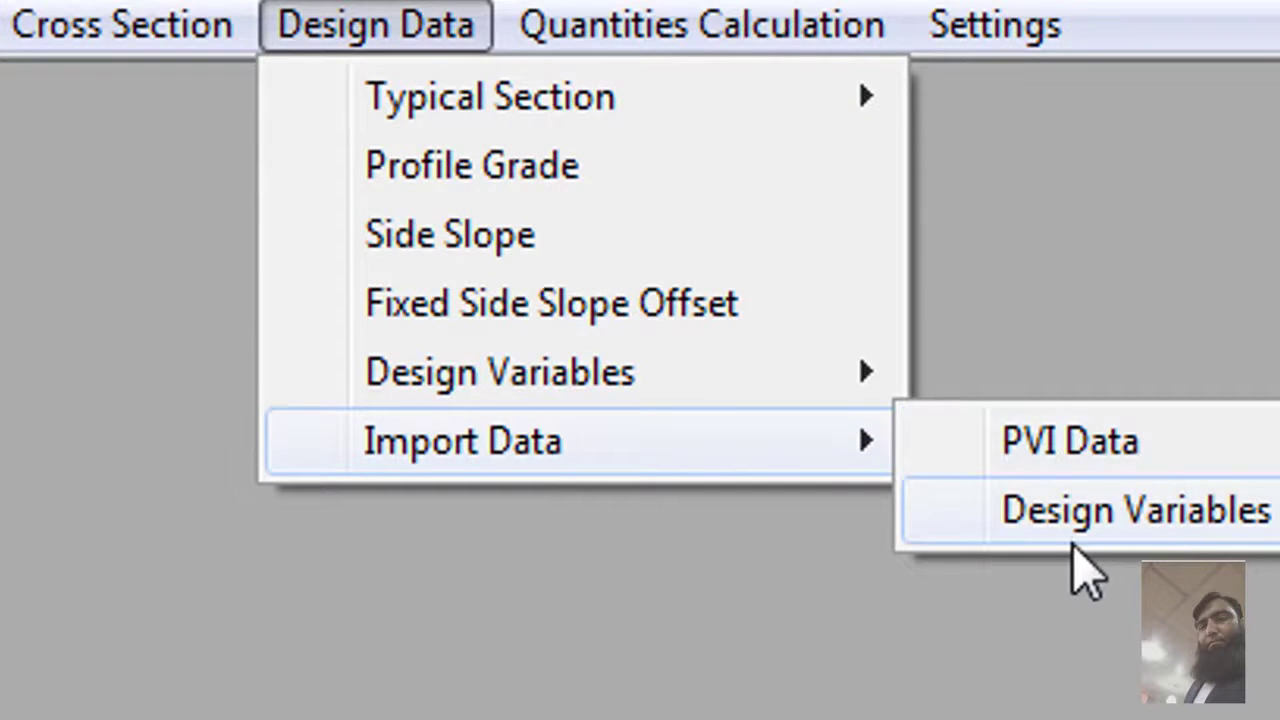
{"action": "left_click", "coordinate": [1140, 536]}
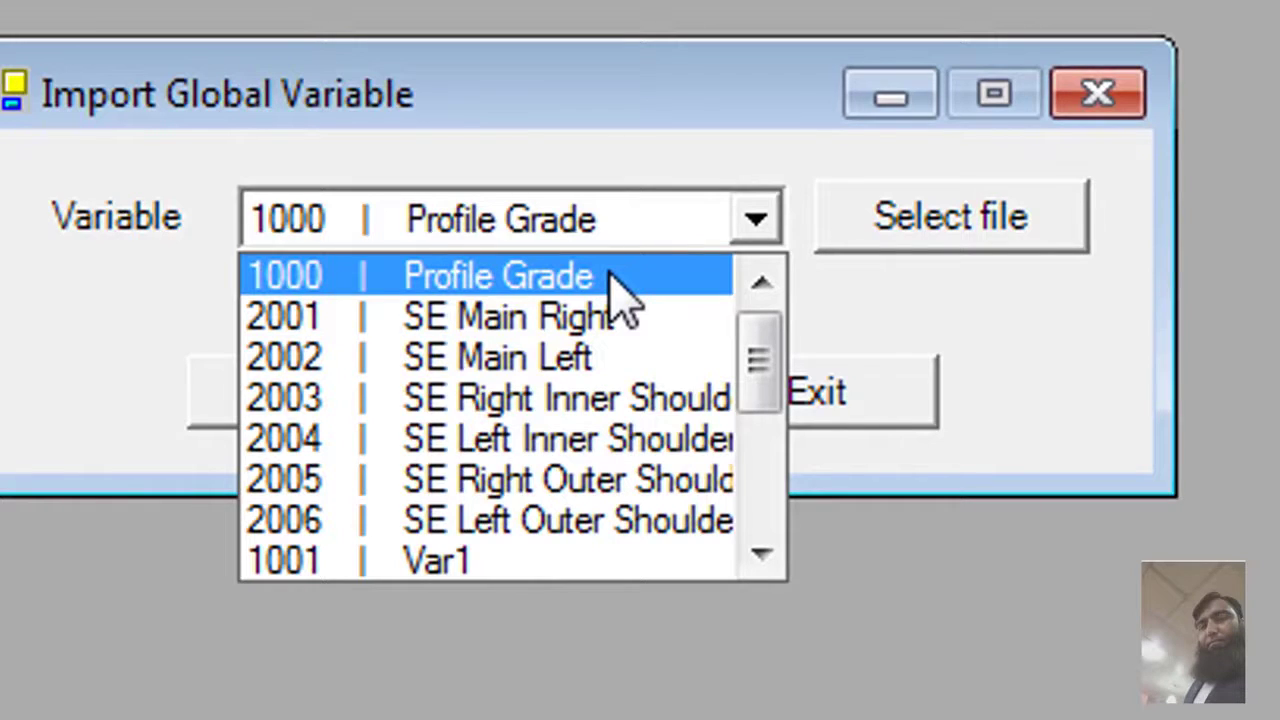
{"action": "left_click", "coordinate": [1100, 95]}
{"action": "left_click", "coordinate": [1100, 95]}
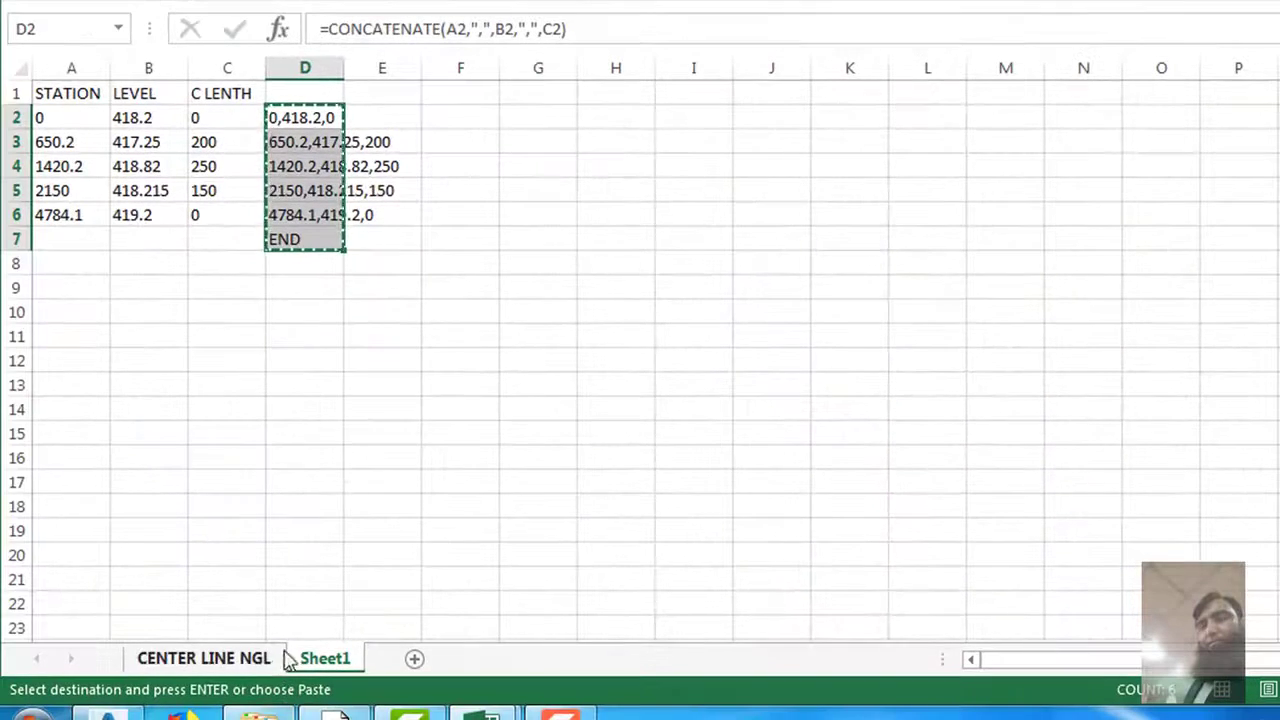
- Switch to the Excel workbook, add a new worksheet, and enter station 0 in A1 with the value -.015 in B1
{"action": "left_click", "coordinate": [414, 659]}
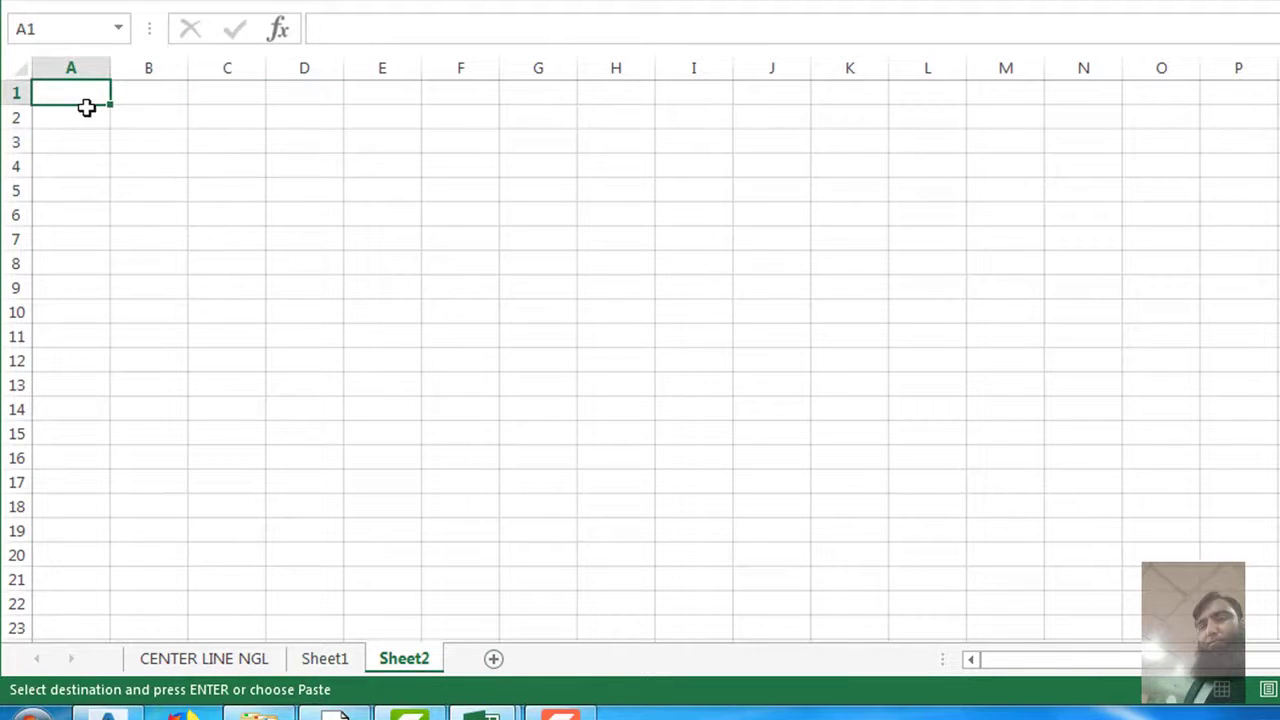
{"action": "key", "text": "Return"}
{"action": "key", "text": "Right"}
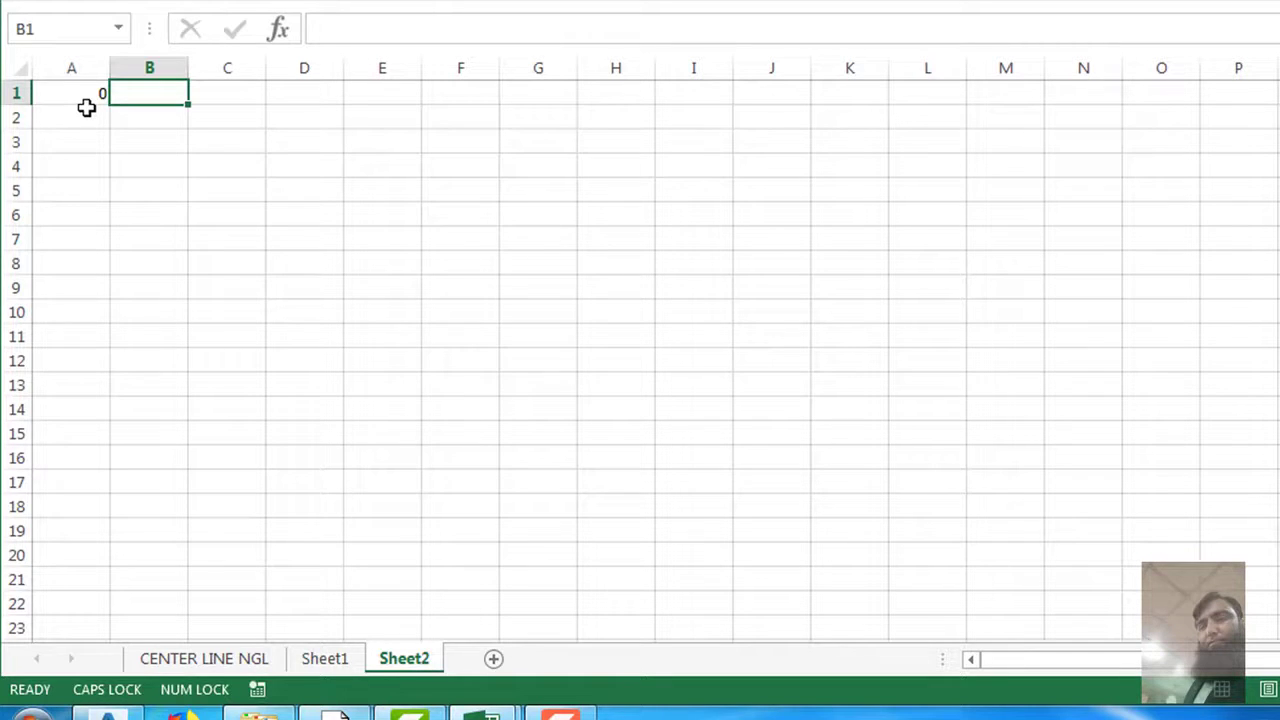
{"action": "type", "text": "-.015"}
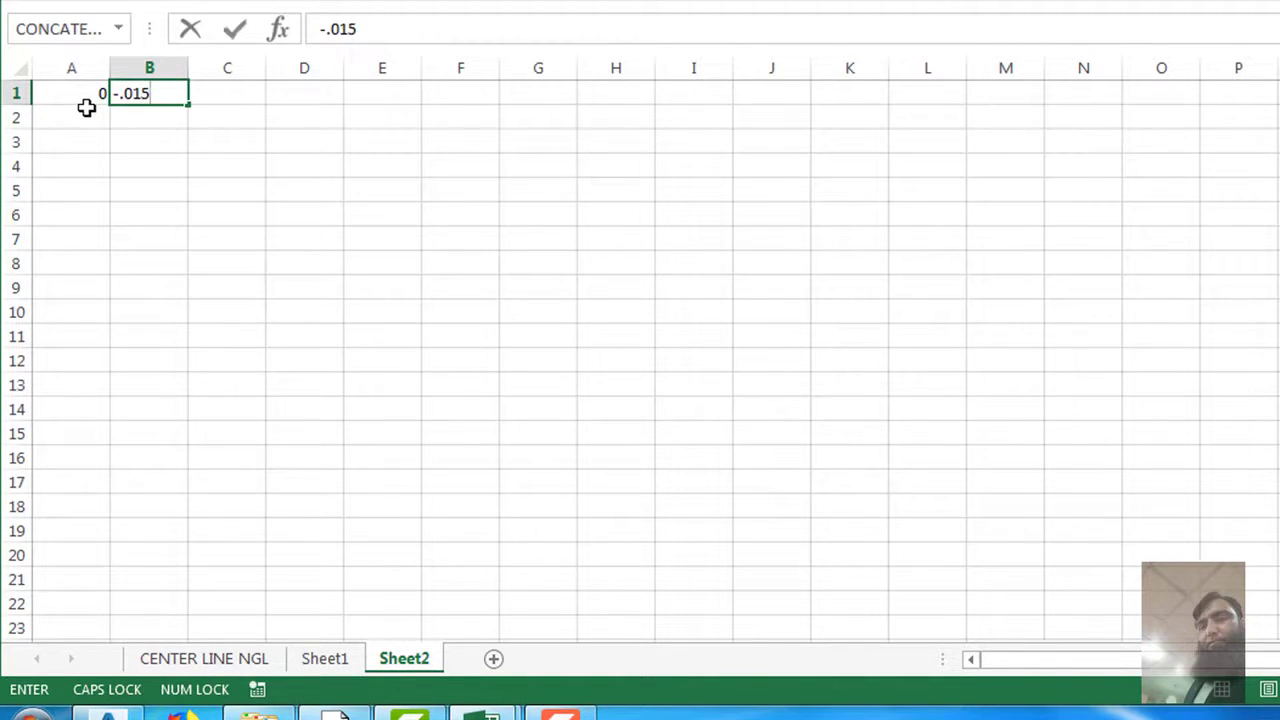
{"action": "key", "text": "Left"}
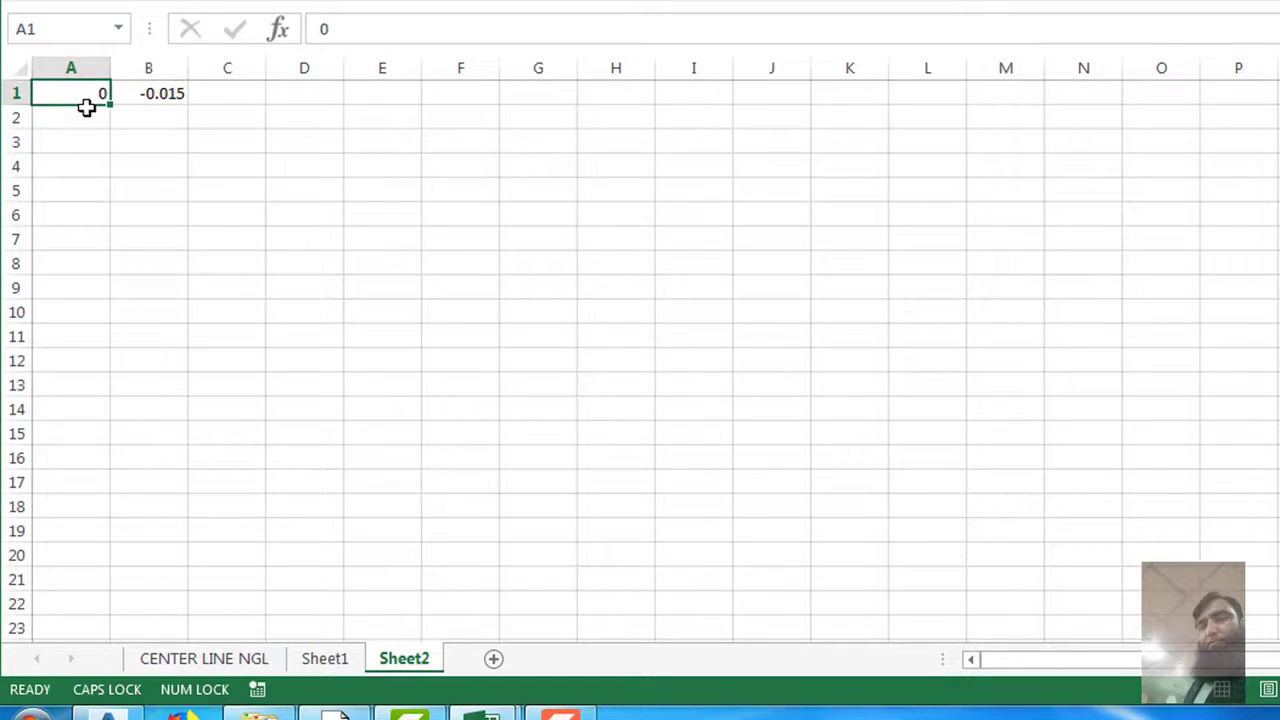
- Continue the stations in column A at intervals of 25 down to 675 in row 28, with -0.015 beside each in column B
{"action": "left_click", "coordinate": [74, 120]}
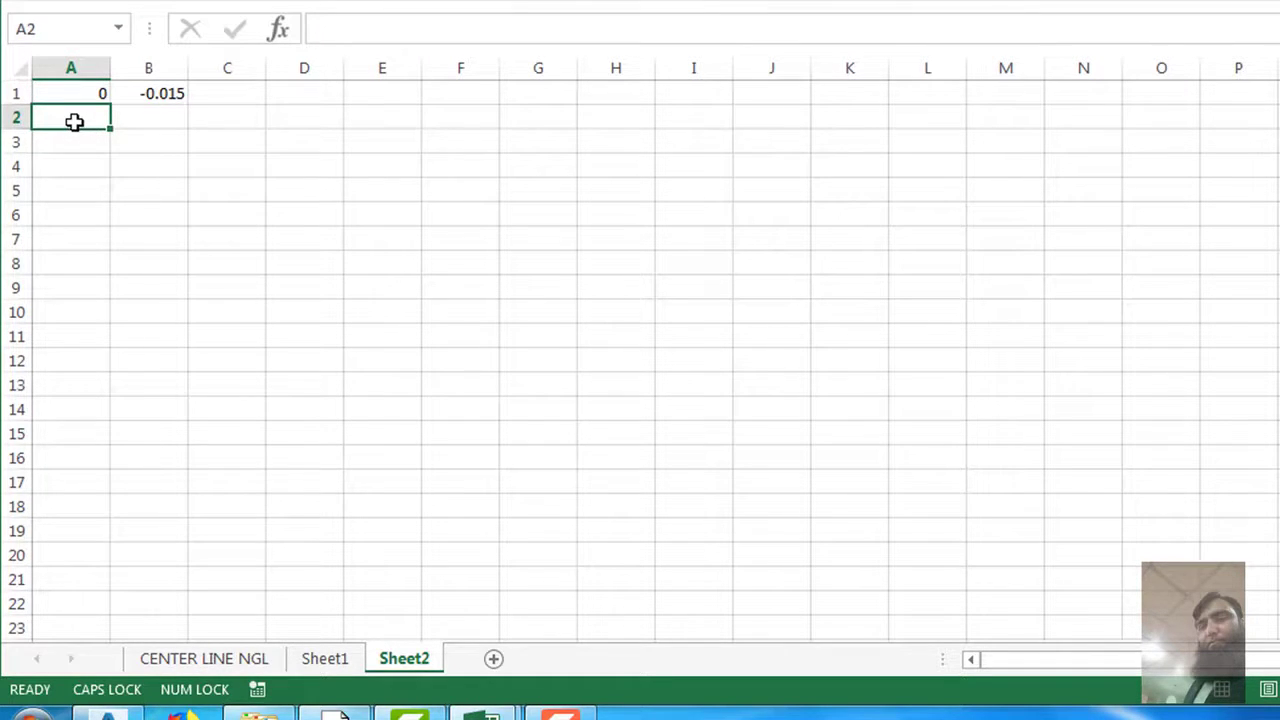
{"action": "type", "text": "25"}
{"action": "key", "text": "Right"}
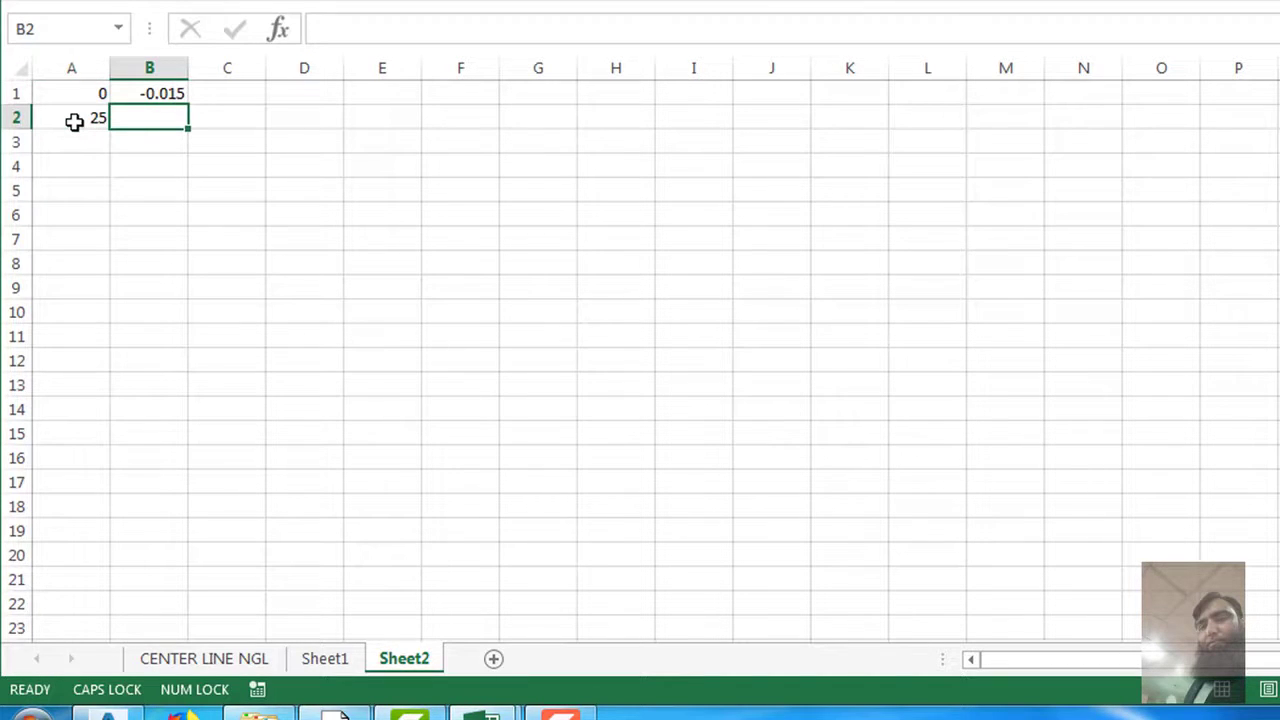
{"action": "key", "text": "ctrl+d"}
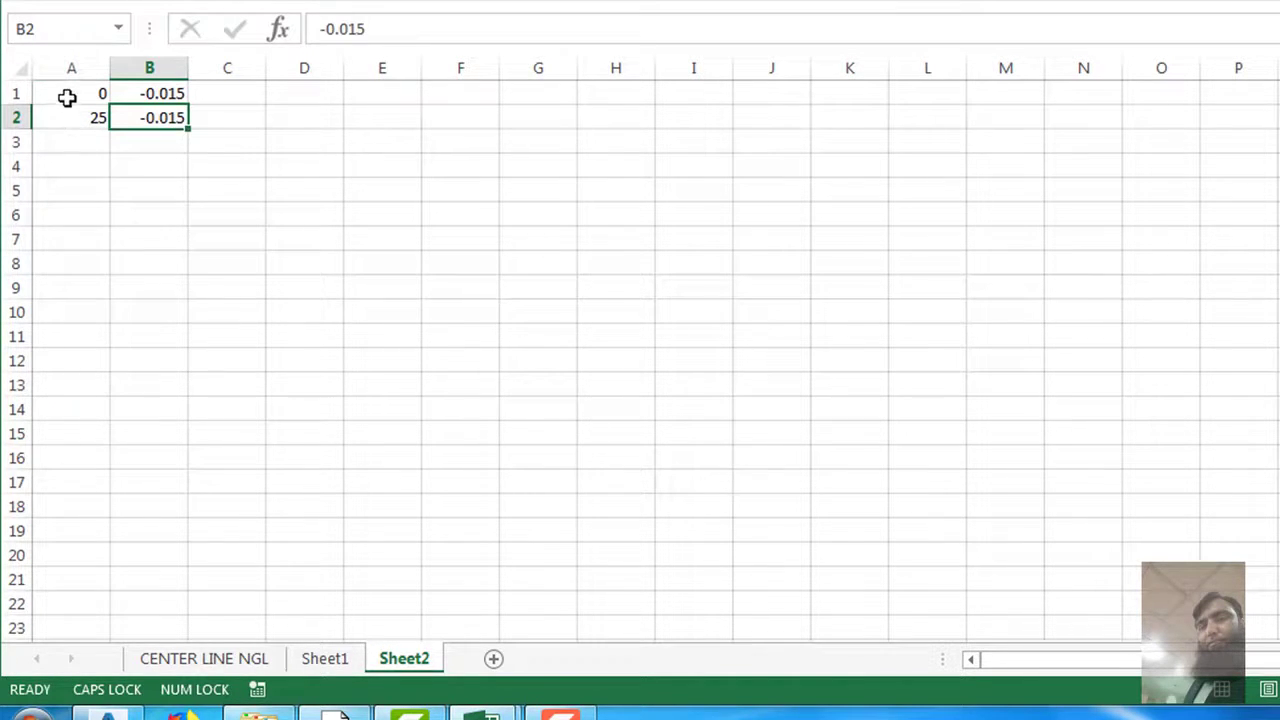
{"action": "left_click_drag", "start_coordinate": [86, 99], "coordinate": [162, 574]}
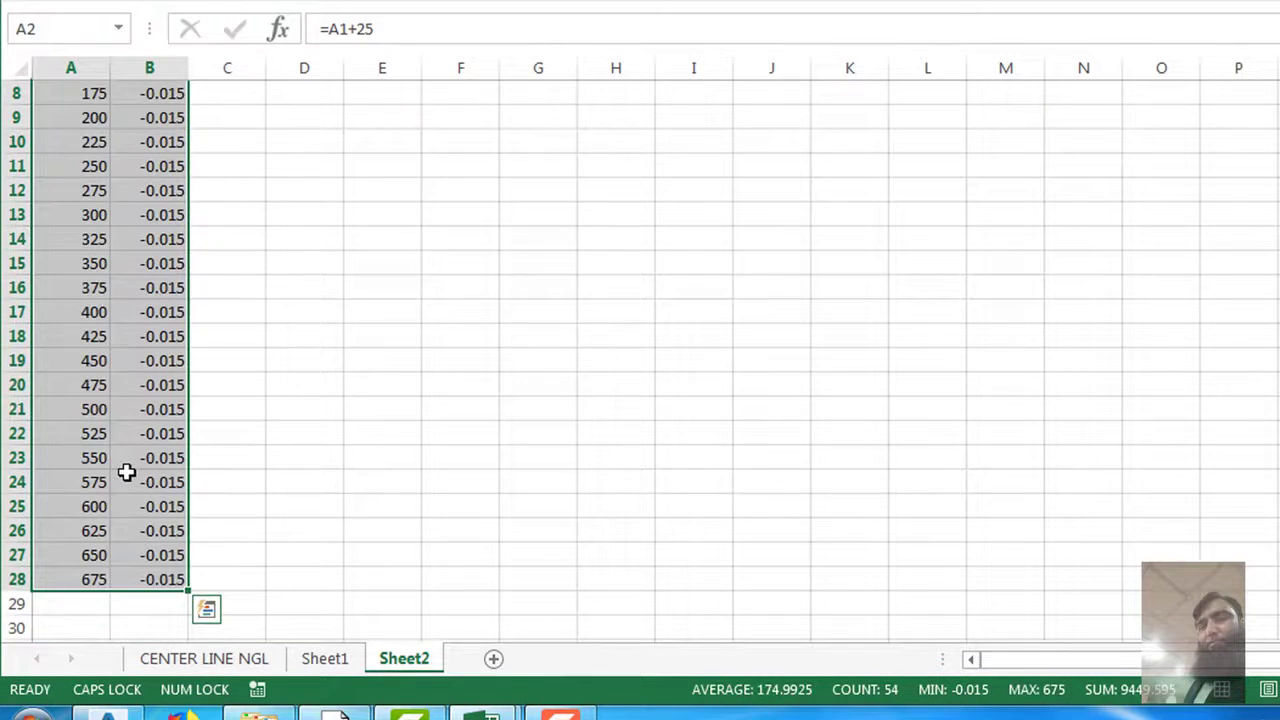
{"action": "scroll", "coordinate": [126, 470], "scroll_direction": "up", "scroll_amount": 3}
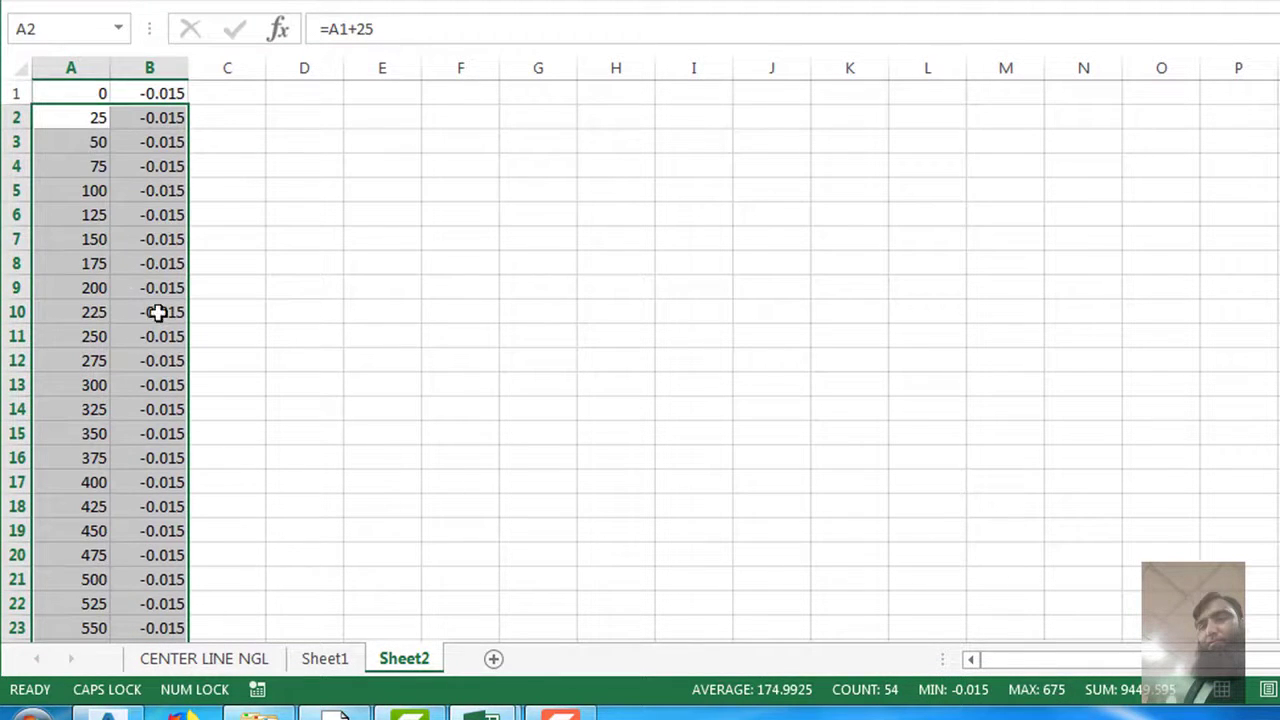
{"action": "scroll", "coordinate": [157, 312], "scroll_direction": "down", "scroll_amount": 1}
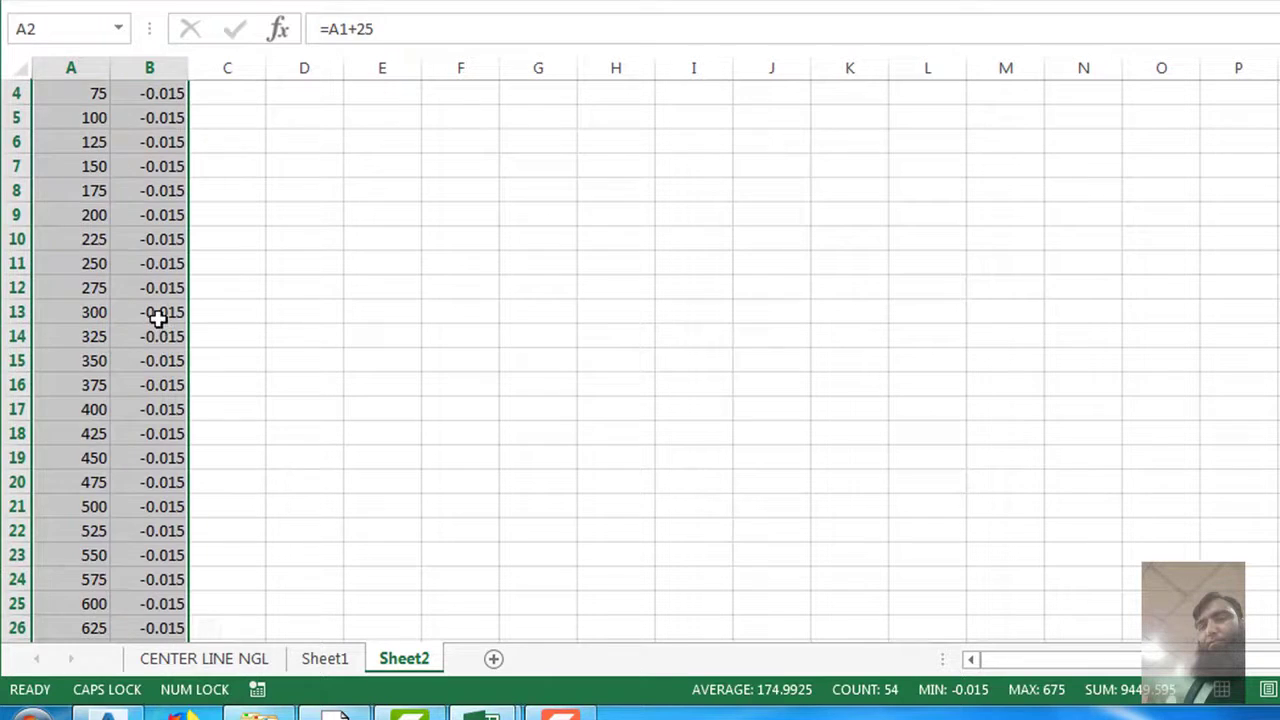
- Set the superelevation value for station 300 in B13 to 0.06, so the linked cells below follow it
{"action": "left_click", "coordinate": [159, 314]}
{"action": "type", "text": "-"}
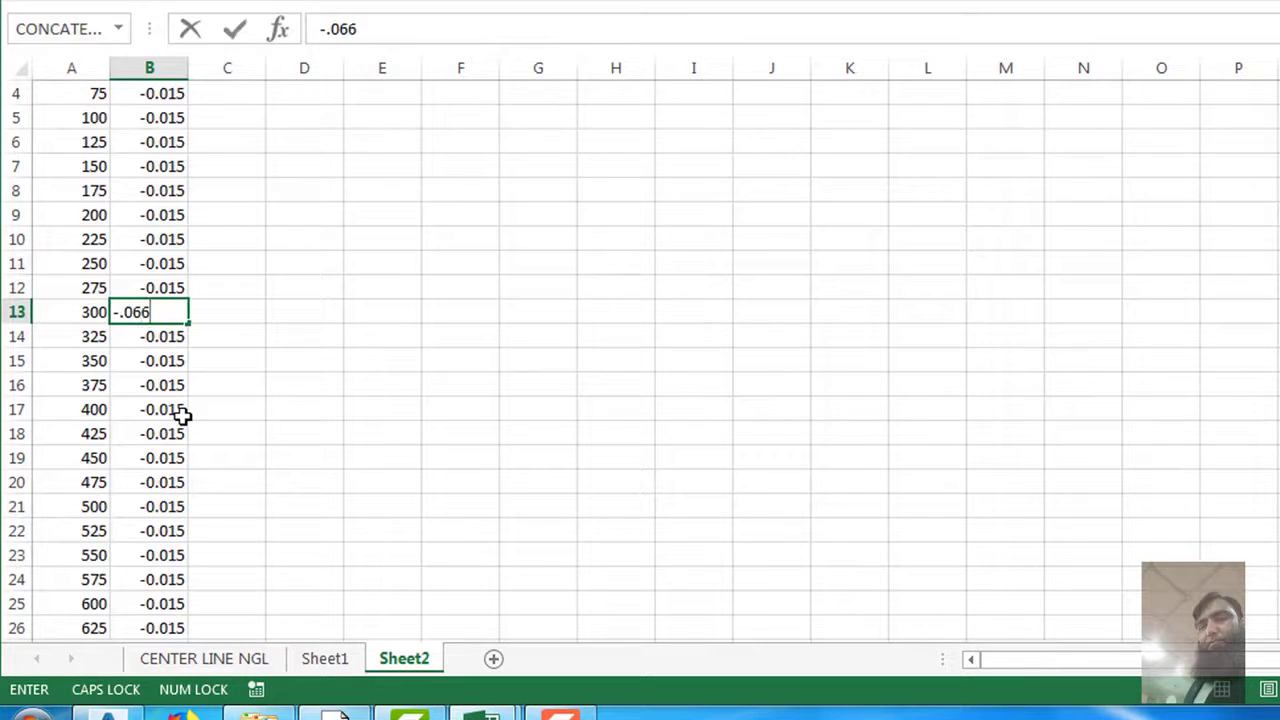
{"action": "type", "text": ".06"}
{"action": "key", "text": "BackSpace"}
{"action": "key", "text": "BackSpace"}
{"action": "key", "text": "BackSpace"}
{"action": "key", "text": "BackSpace"}
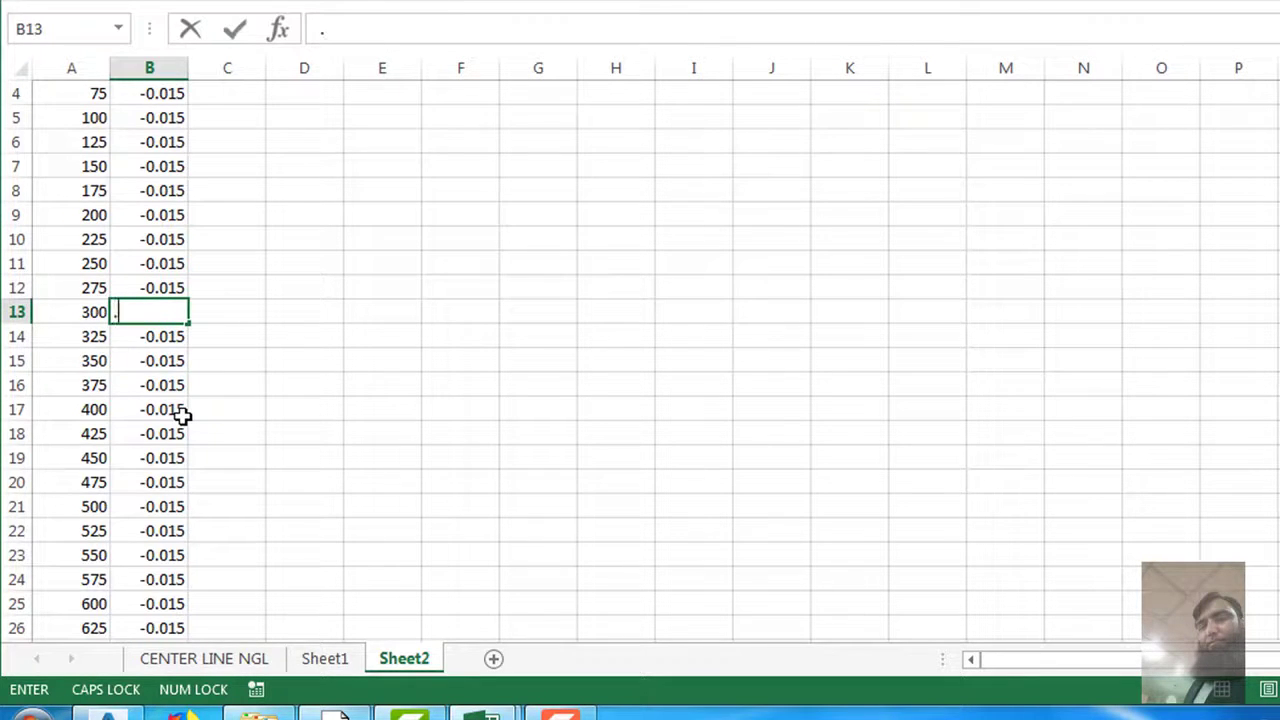
{"action": "key", "text": "Return"}
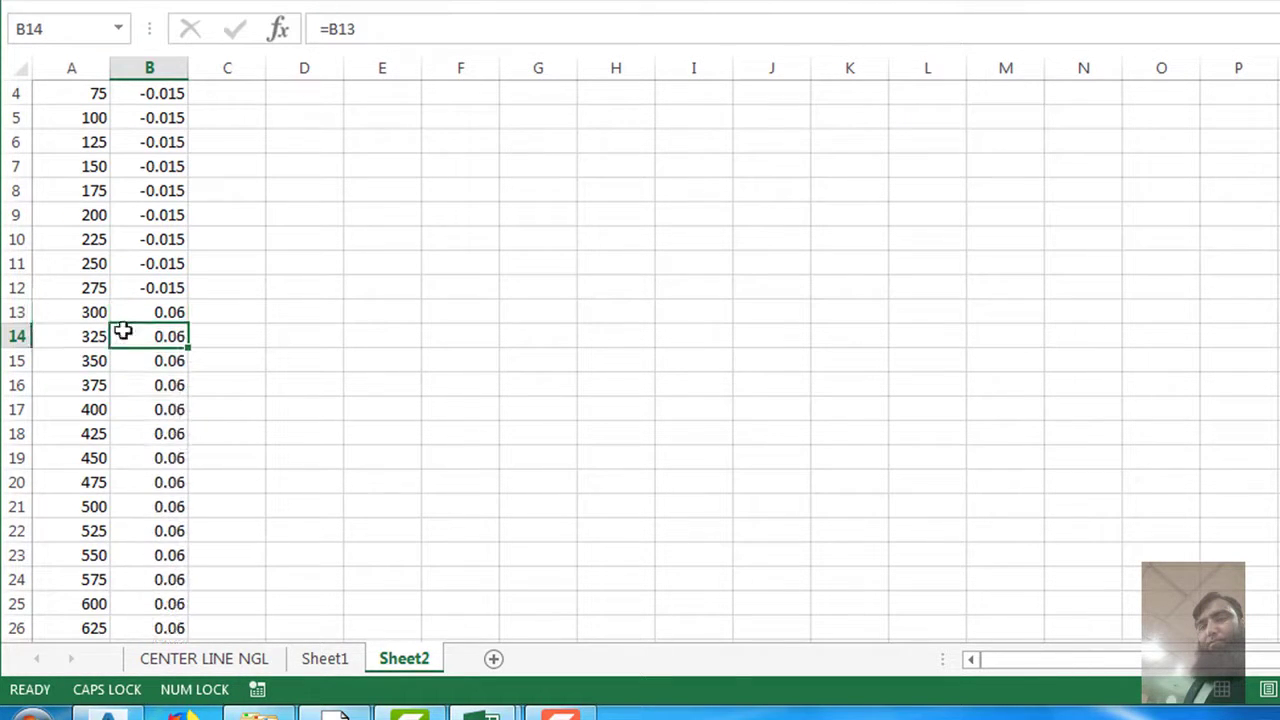
- Set the value for station 500 in B21 back to -0.015 and check the values along the station list
{"action": "left_click", "coordinate": [163, 507]}
{"action": "type", "text": "-"}
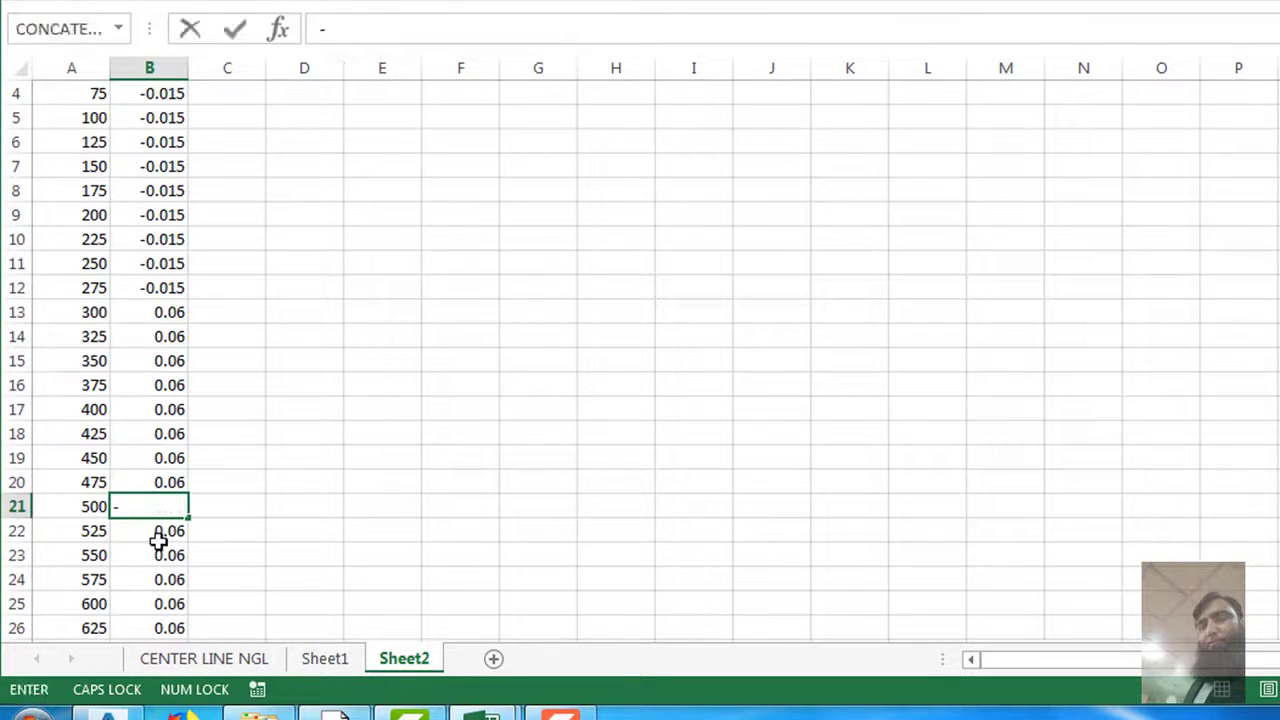
{"action": "key", "text": "Return"}
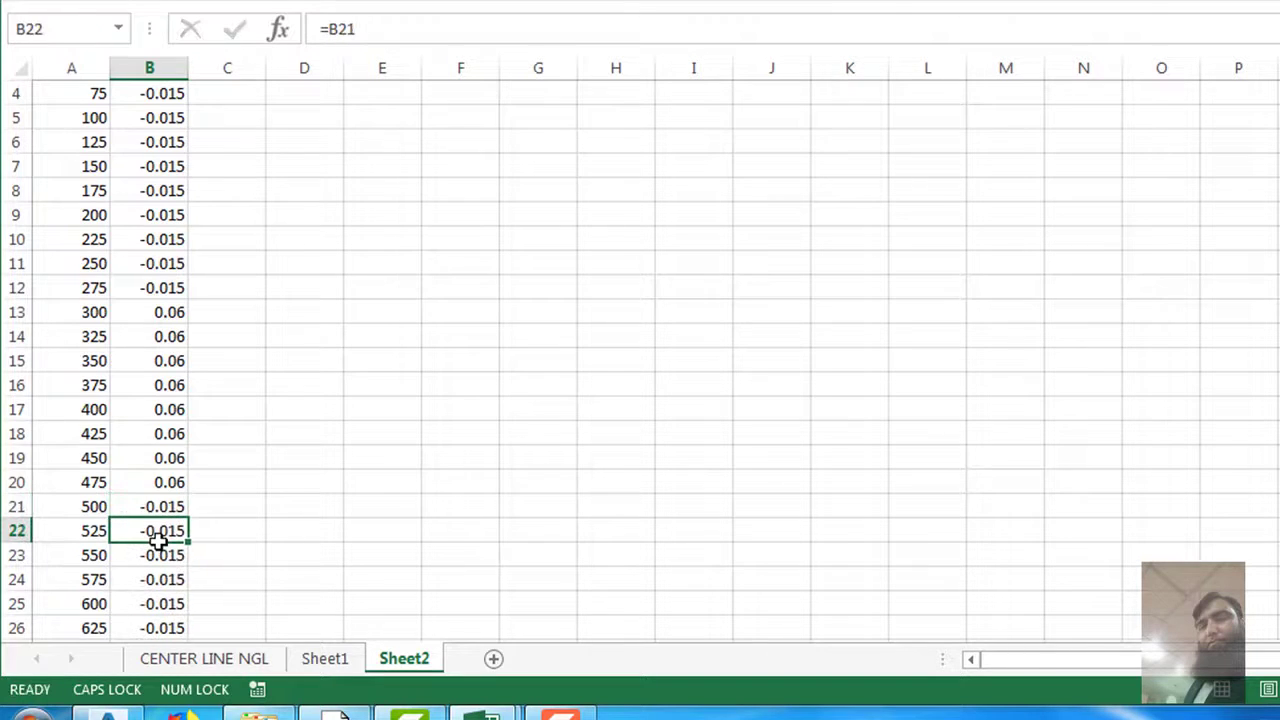
{"action": "scroll", "coordinate": [156, 375], "scroll_direction": "up", "scroll_amount": 1}
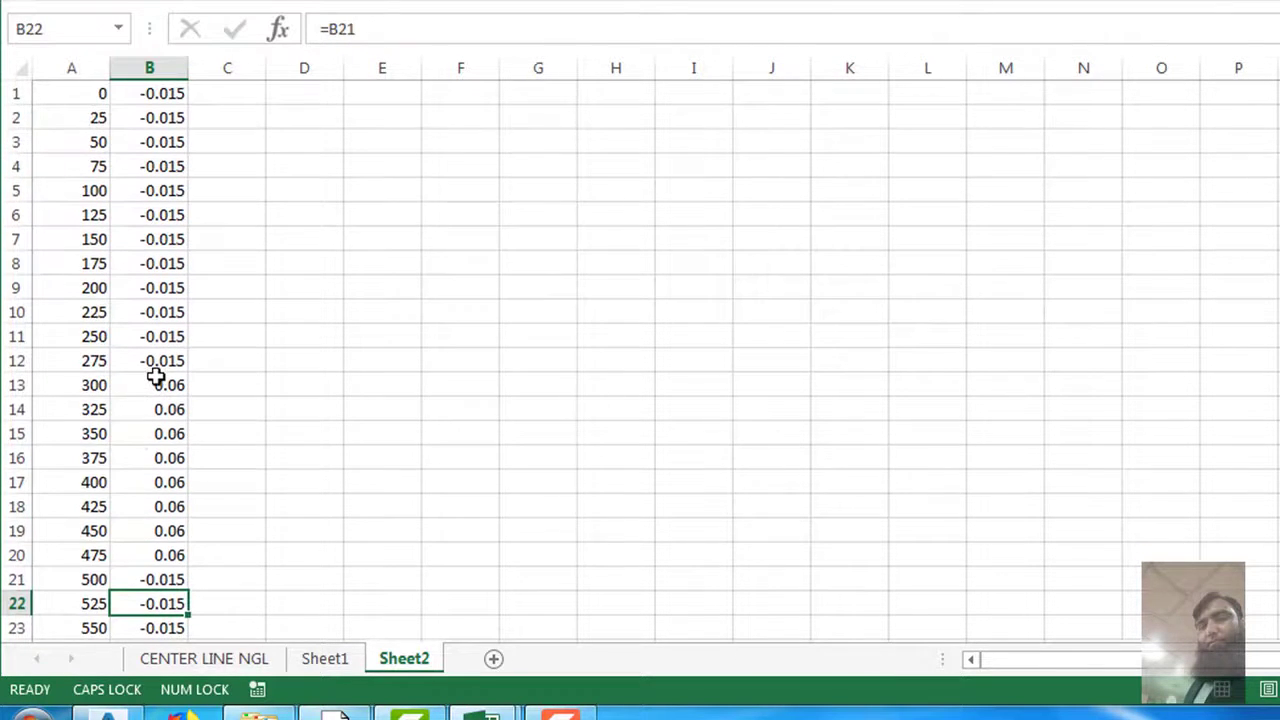
{"action": "scroll", "coordinate": [118, 387], "scroll_direction": "down", "scroll_amount": 1}
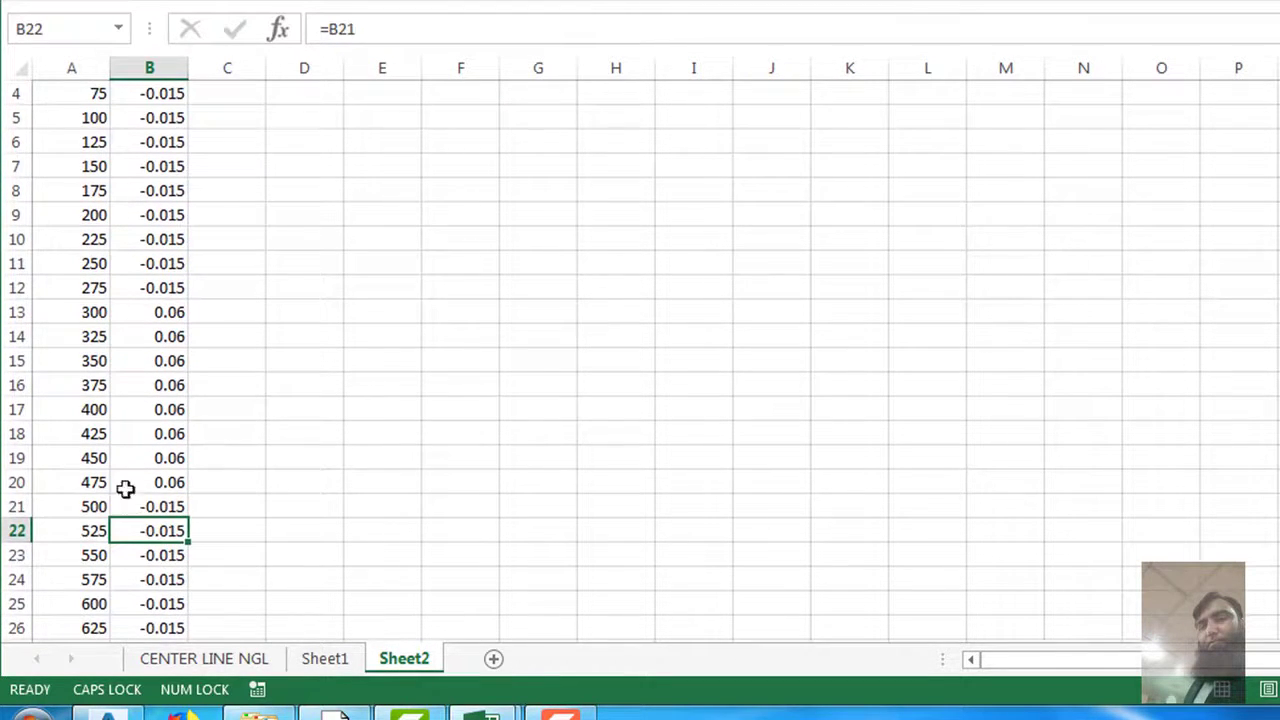
{"action": "scroll", "coordinate": [91, 486], "scroll_direction": "up", "scroll_amount": 1}
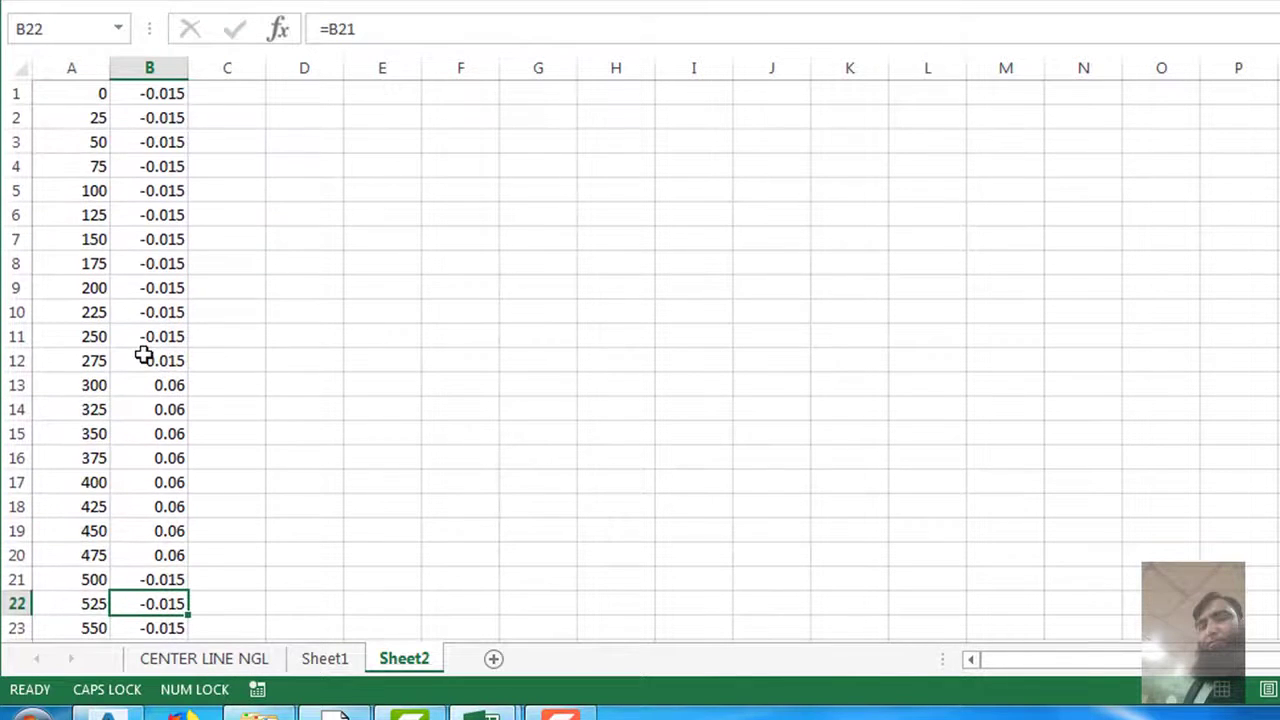
- Use CONCATENATE in C1 to join A1, a comma and B1, and fill the formula down through C28
{"action": "left_click", "coordinate": [209, 89]}
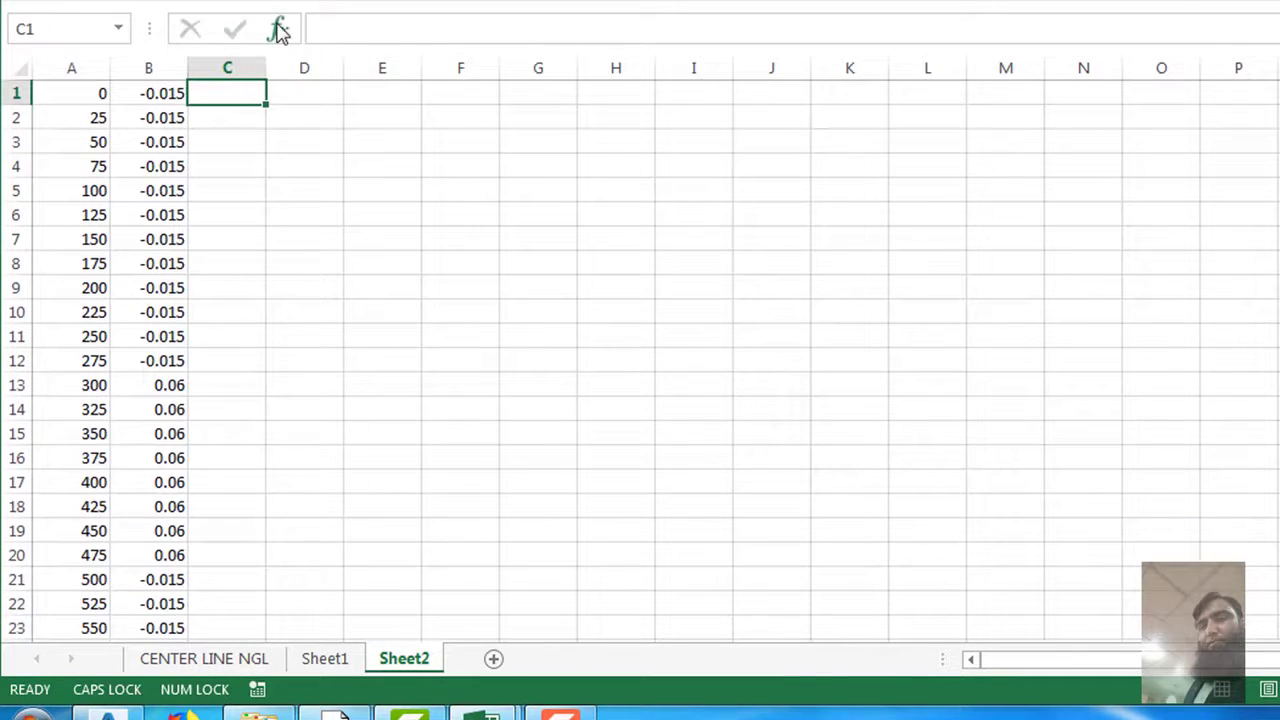
{"action": "left_click", "coordinate": [278, 30]}
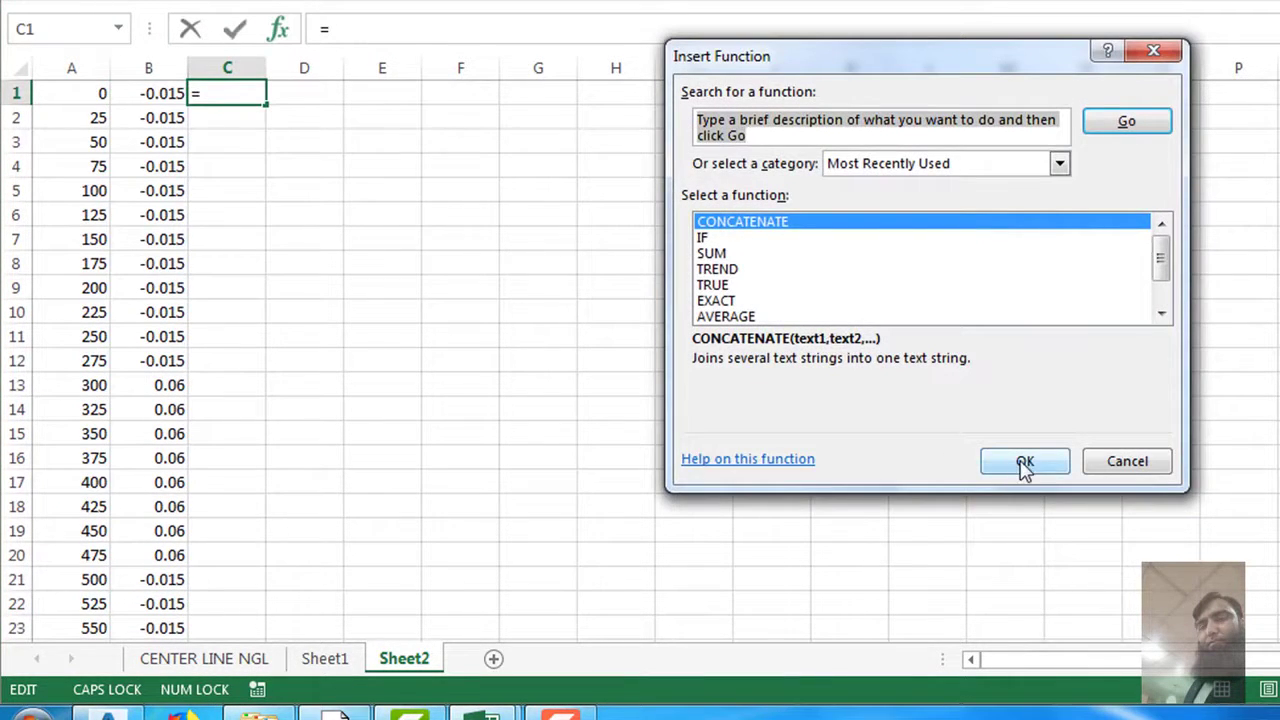
{"action": "left_click", "coordinate": [1057, 470]}
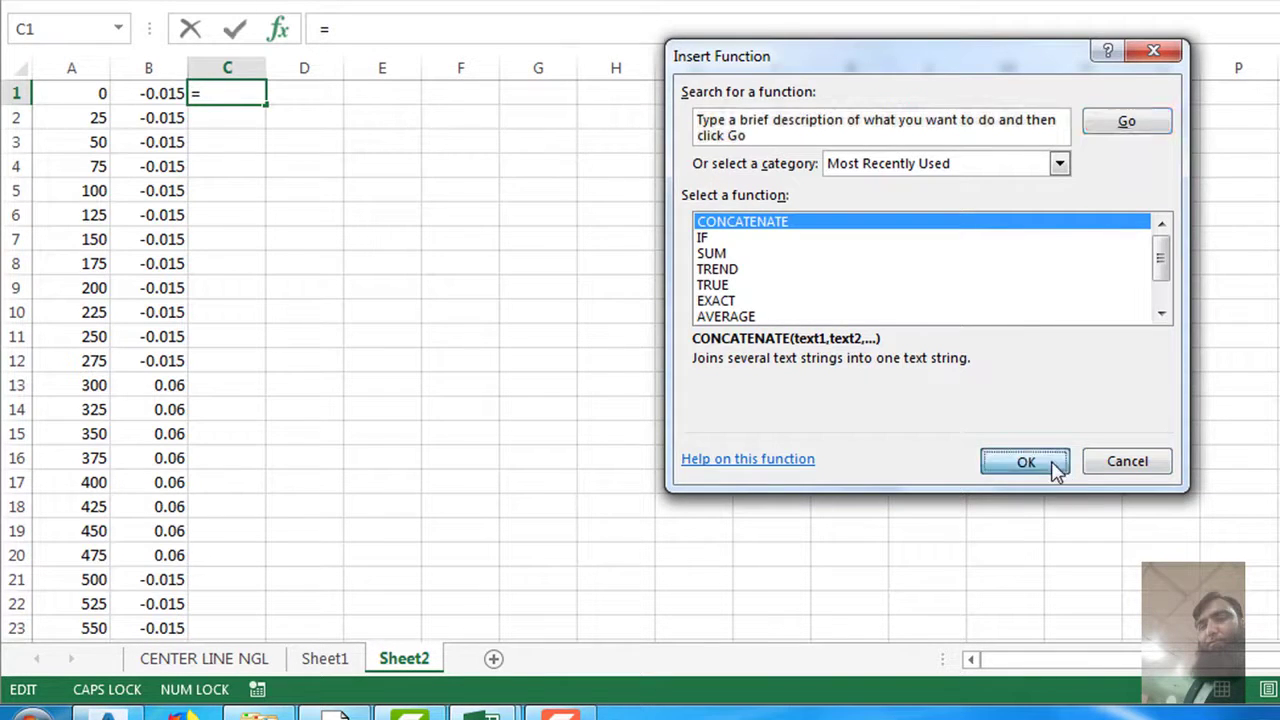
{"action": "left_click", "coordinate": [90, 100]}
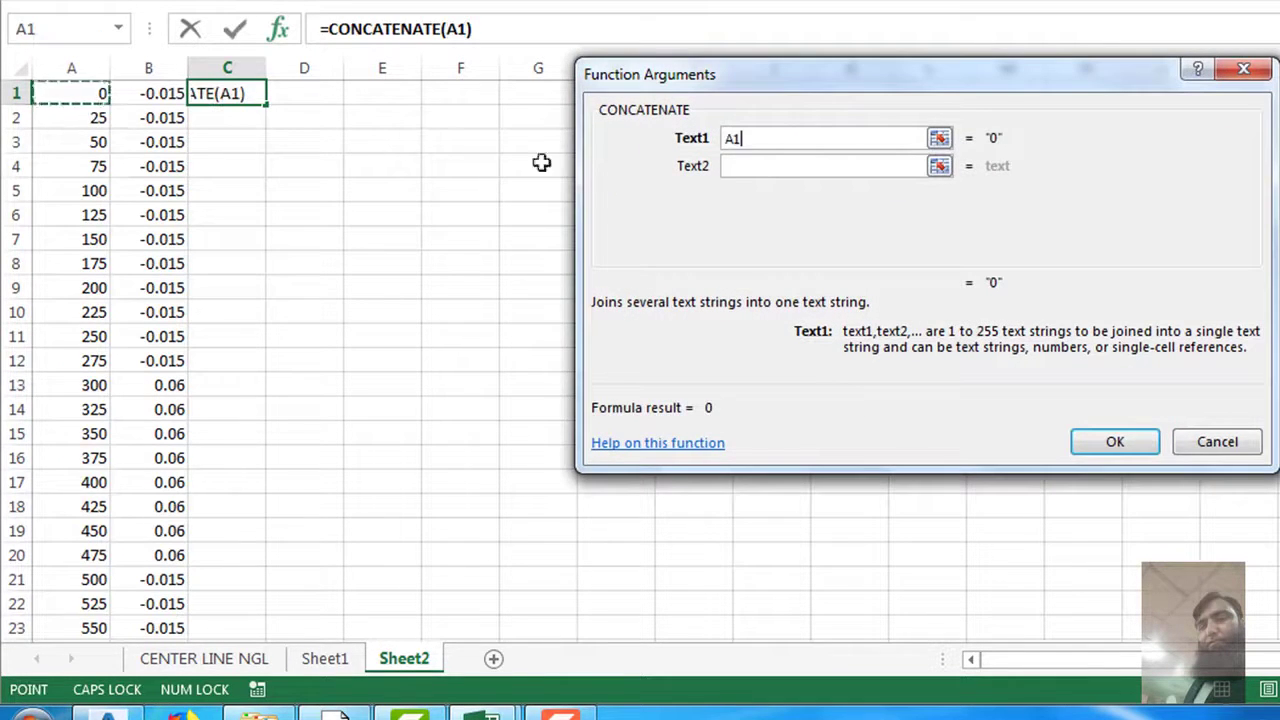
{"action": "left_click", "coordinate": [770, 170]}
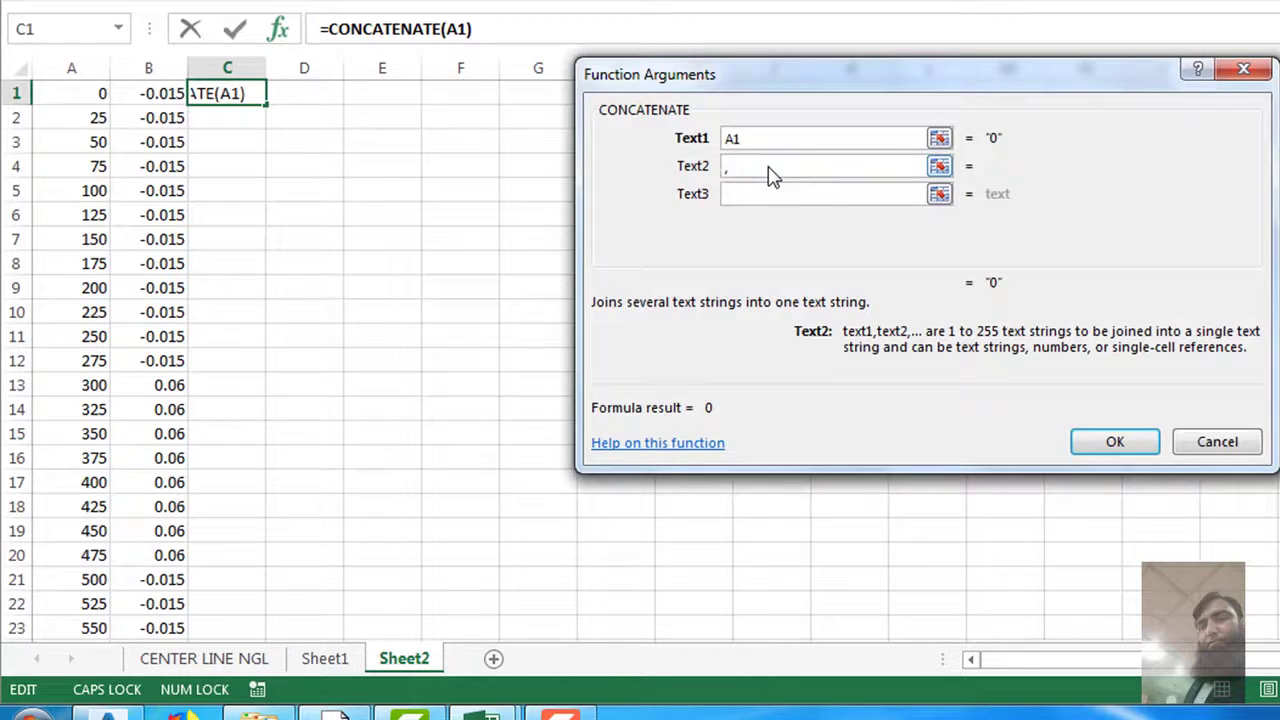
{"action": "type", "text": ","}
{"action": "left_click", "coordinate": [765, 194]}
{"action": "left_click", "coordinate": [140, 94]}
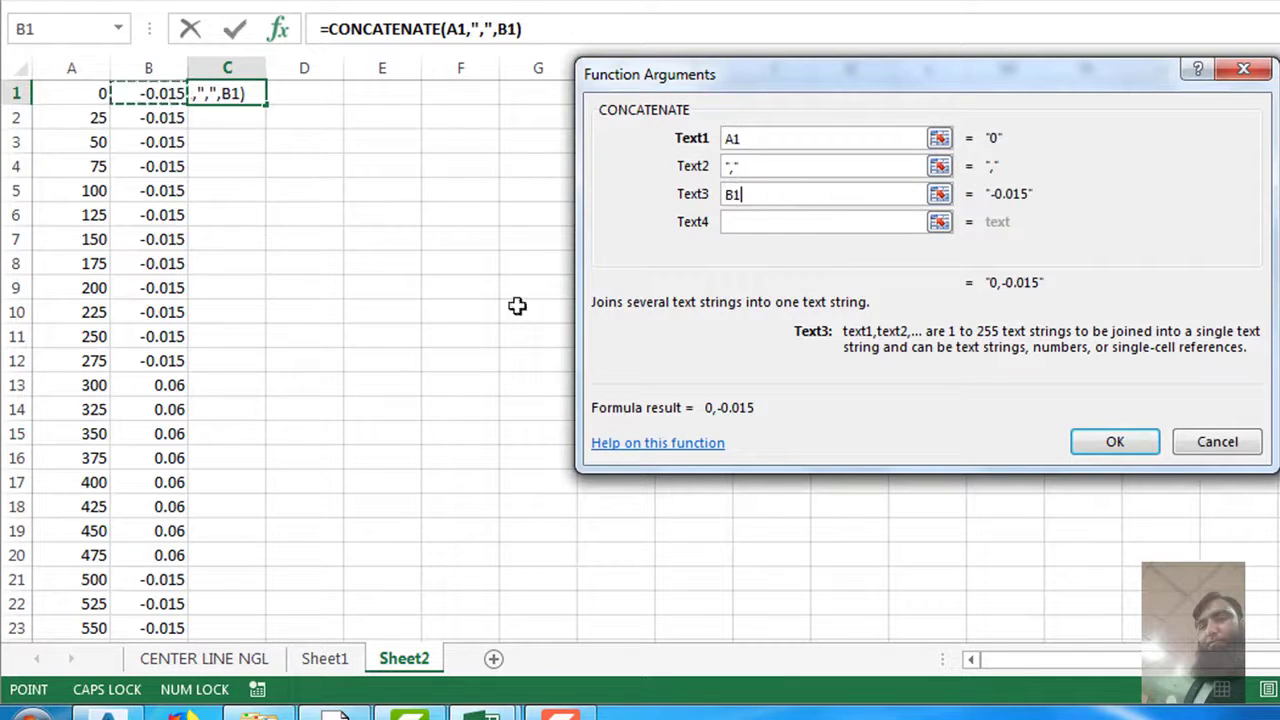
{"action": "left_click", "coordinate": [1115, 443]}
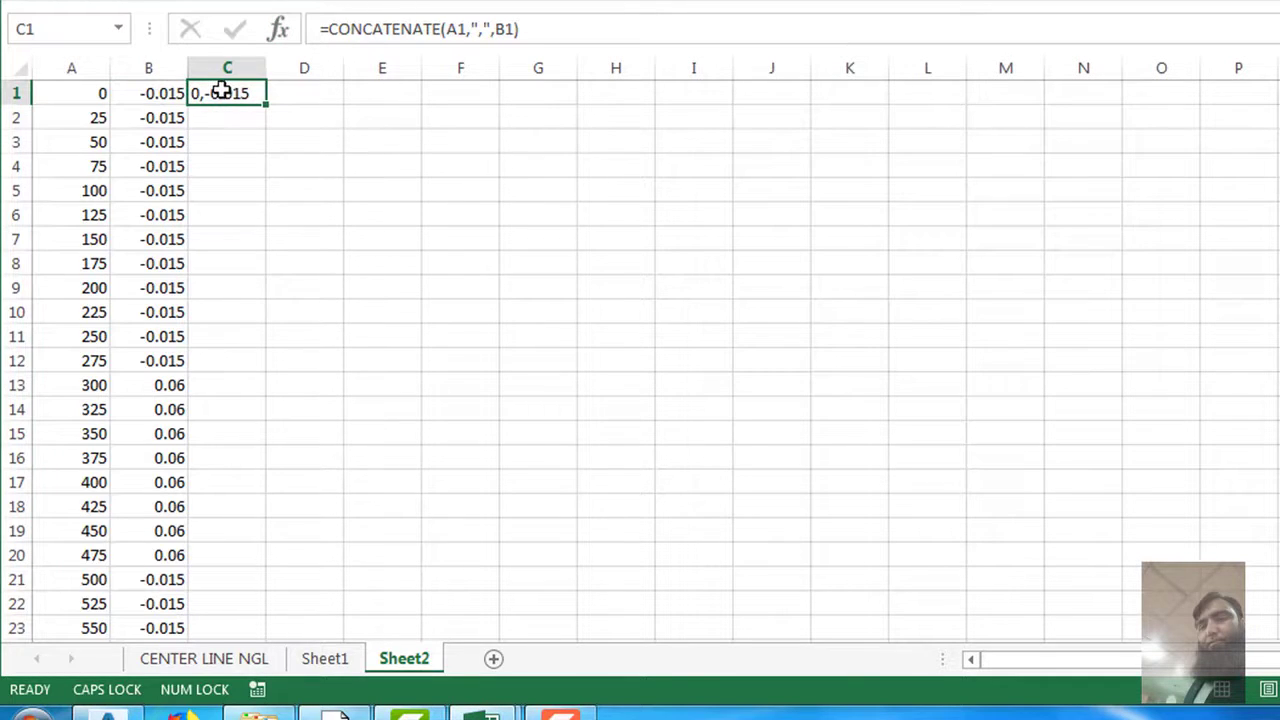
{"action": "left_click_drag", "start_coordinate": [229, 115], "coordinate": [229, 592]}
{"action": "key", "text": "ctrl+d"}
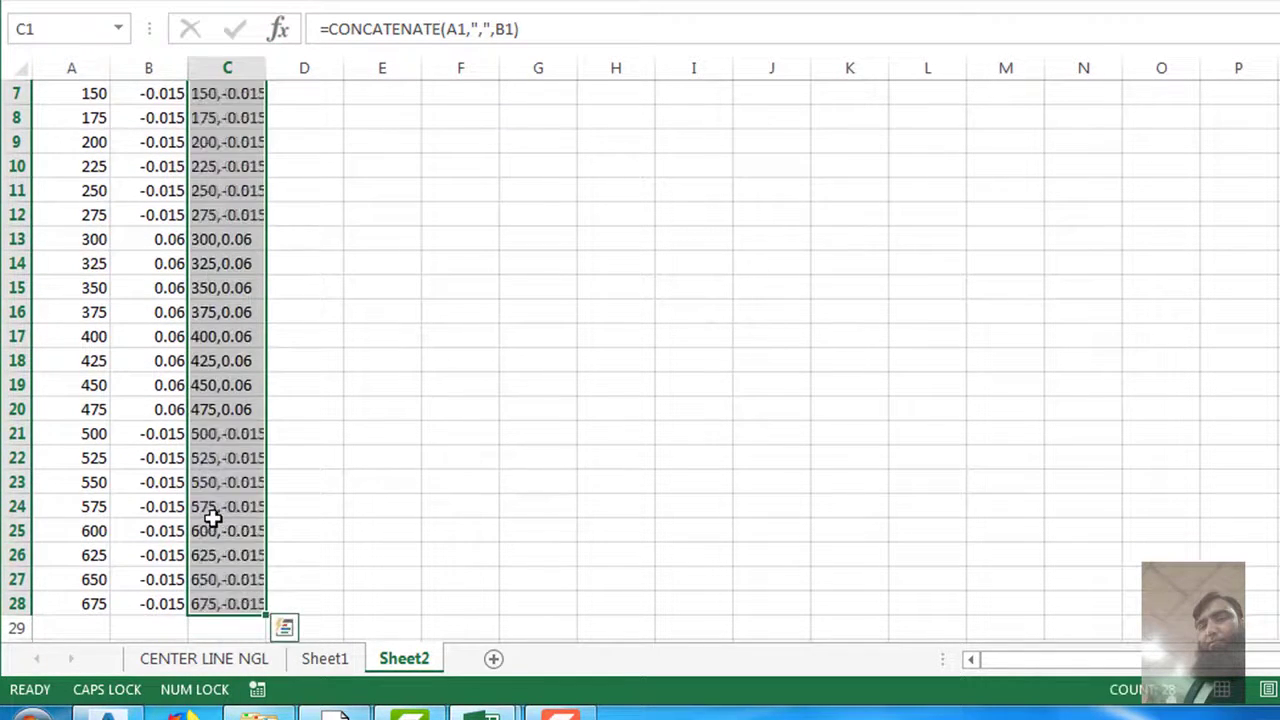
- Enter END in A29 below the last station and copy the joining formula down to C29
{"action": "scroll", "coordinate": [160, 526], "scroll_direction": "down", "scroll_amount": 2}
{"action": "left_click", "coordinate": [97, 490]}
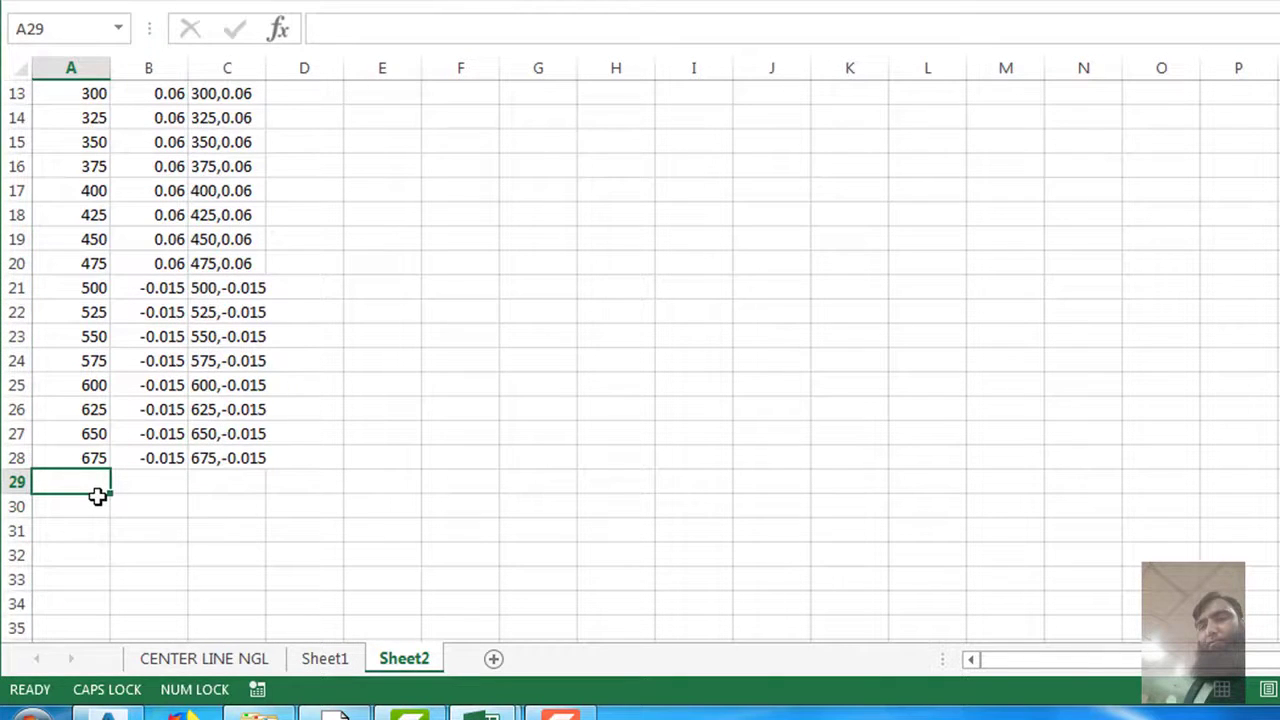
{"action": "type", "text": "END"}
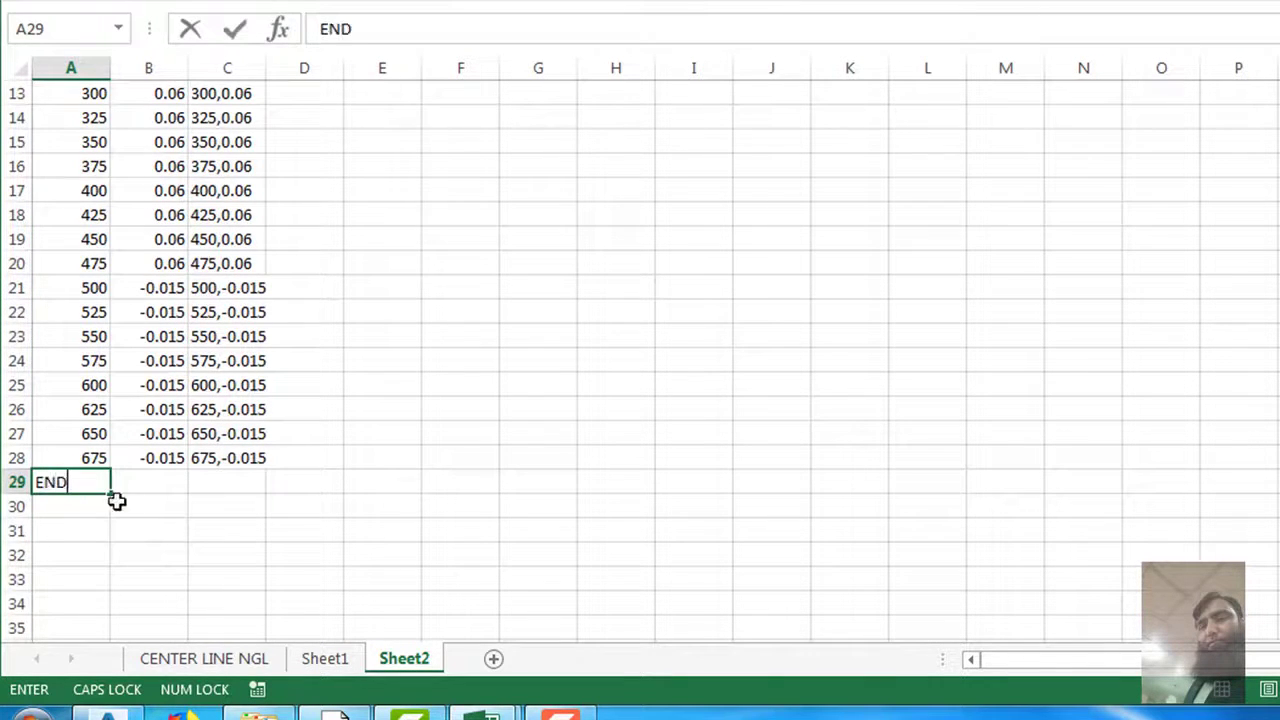
{"action": "left_click", "coordinate": [196, 484]}
{"action": "key", "text": "ctrl+d"}
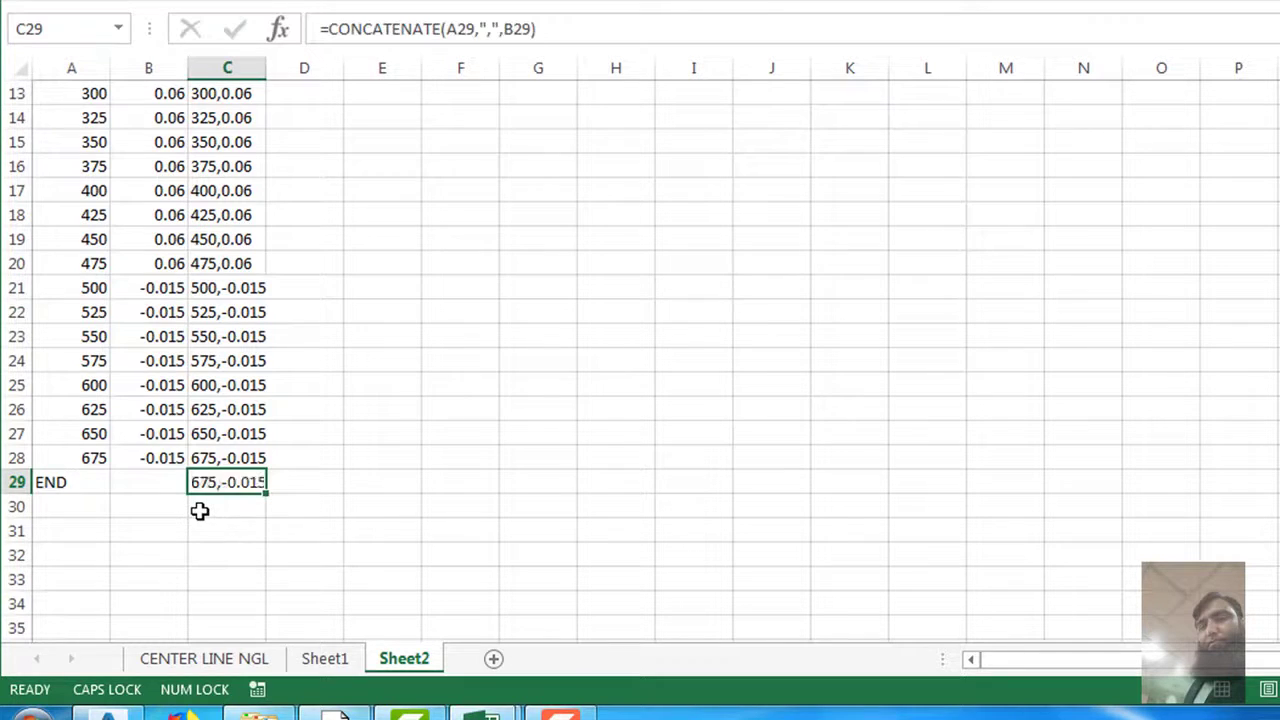
{"action": "left_click_drag", "start_coordinate": [214, 486], "coordinate": [215, 438]}
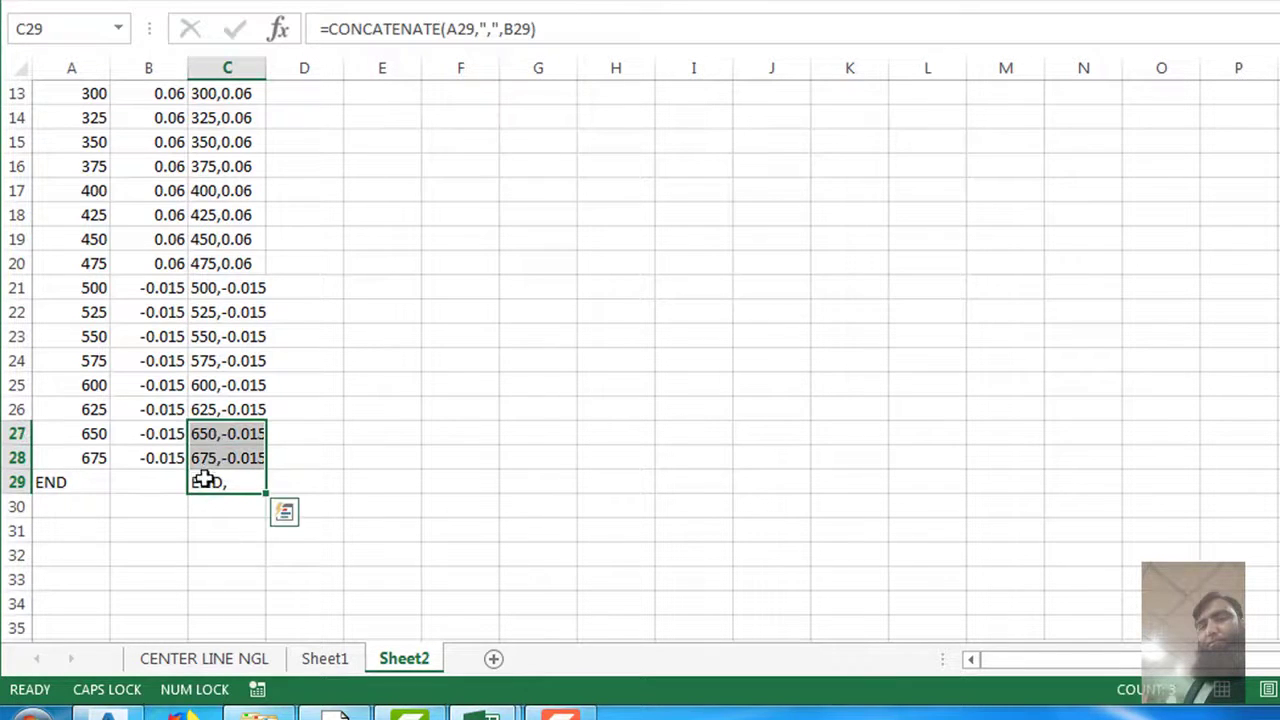
{"action": "left_click", "coordinate": [201, 481]}
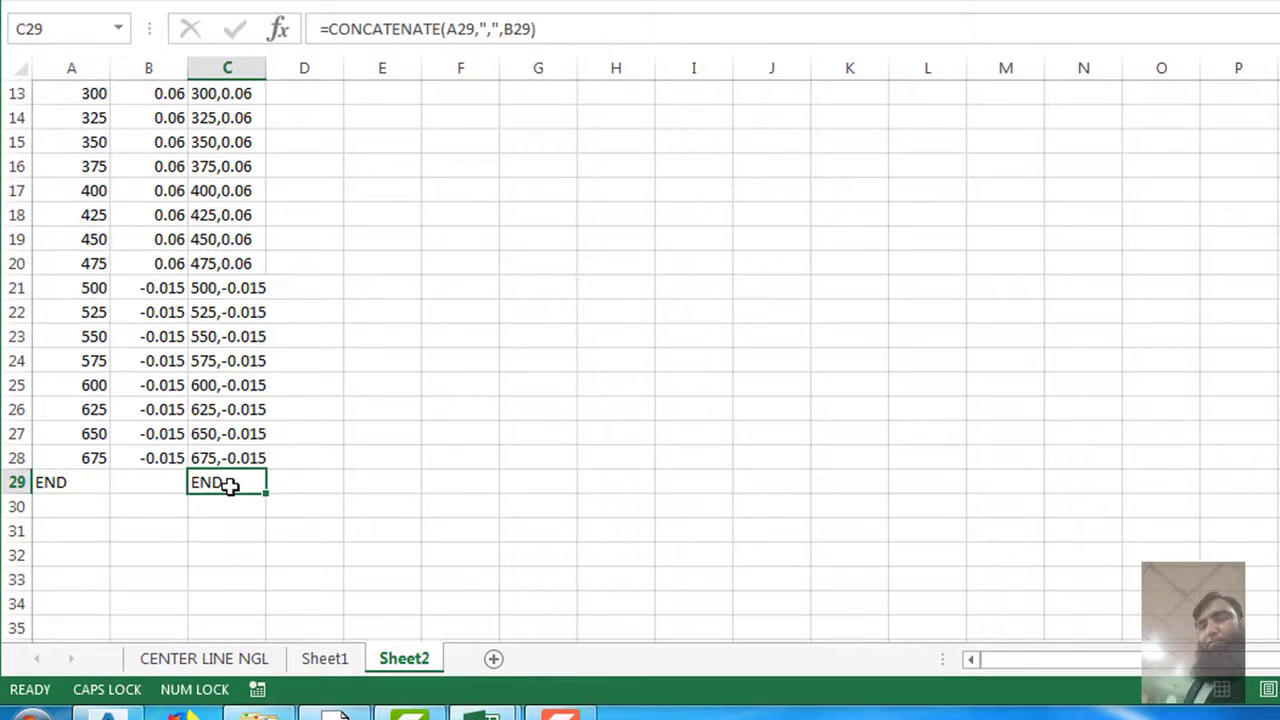
- Replace the formula in C29 with the reference =A29, and copy the range C1 to C29
{"action": "type", "text": "="}
{"action": "left_click", "coordinate": [68, 480]}
{"action": "key", "text": "Return"}
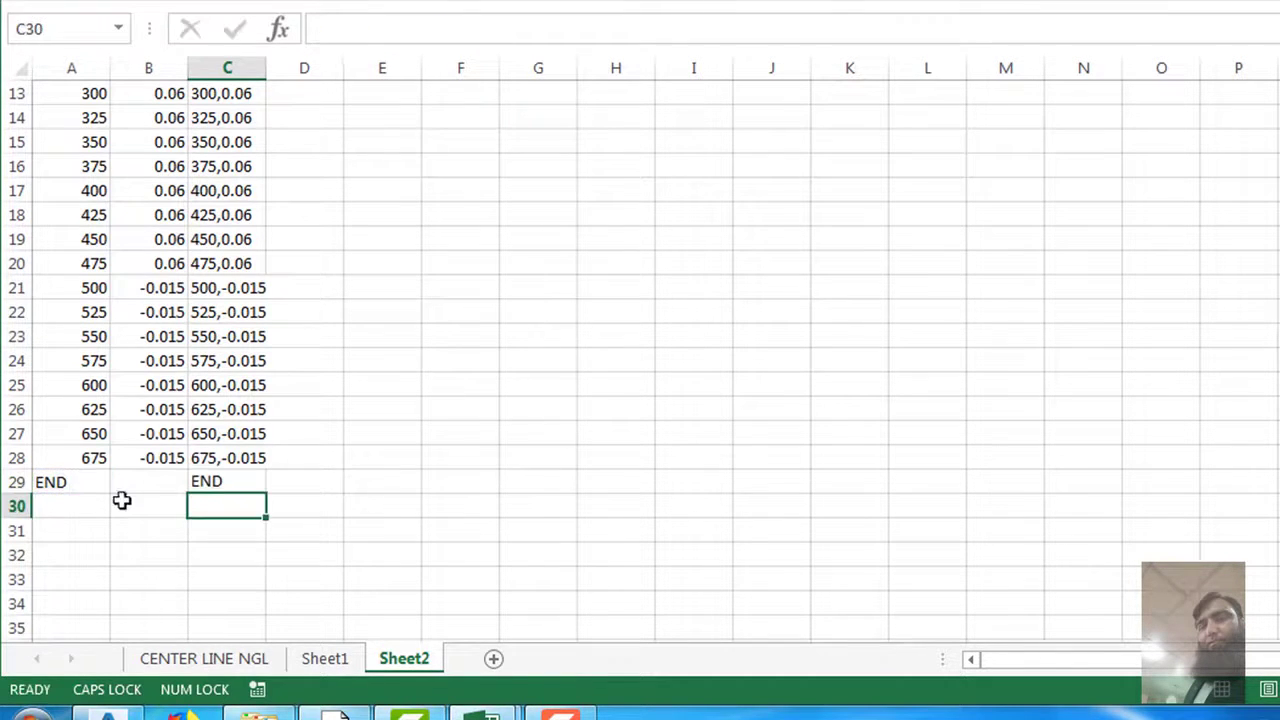
{"action": "left_click_drag", "start_coordinate": [240, 483], "coordinate": [200, 77]}
{"action": "key", "text": "ctrl+c"}
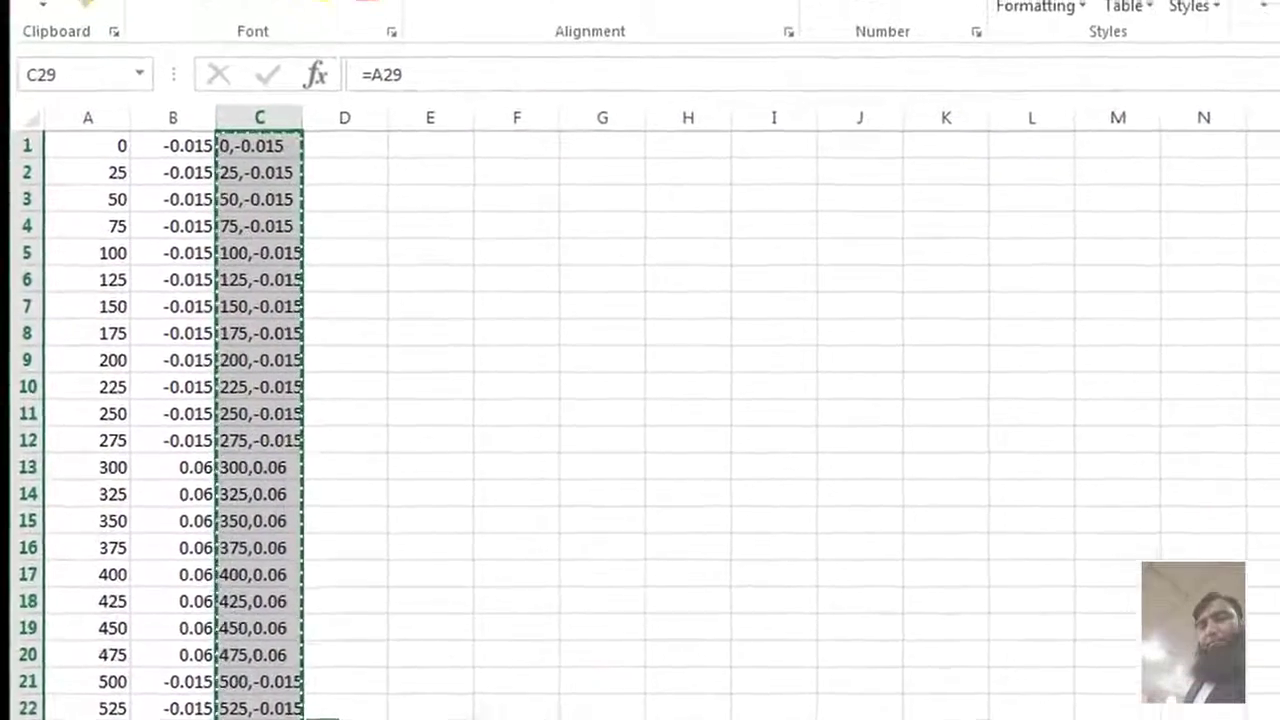
- Switch to the Earthworks Quantities Calculation Program and start a design variables data import for variable 2001 SE Main Right
{"action": "key", "text": "super+d"}
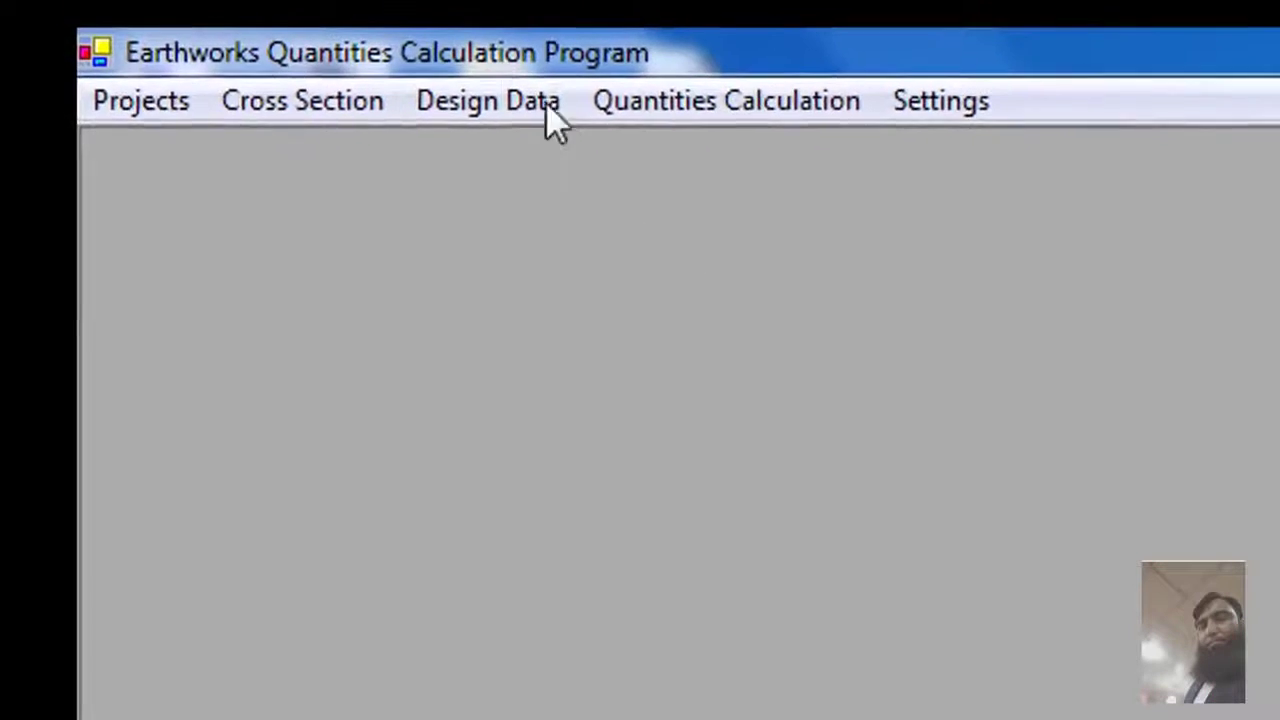
{"action": "left_click", "coordinate": [560, 112]}
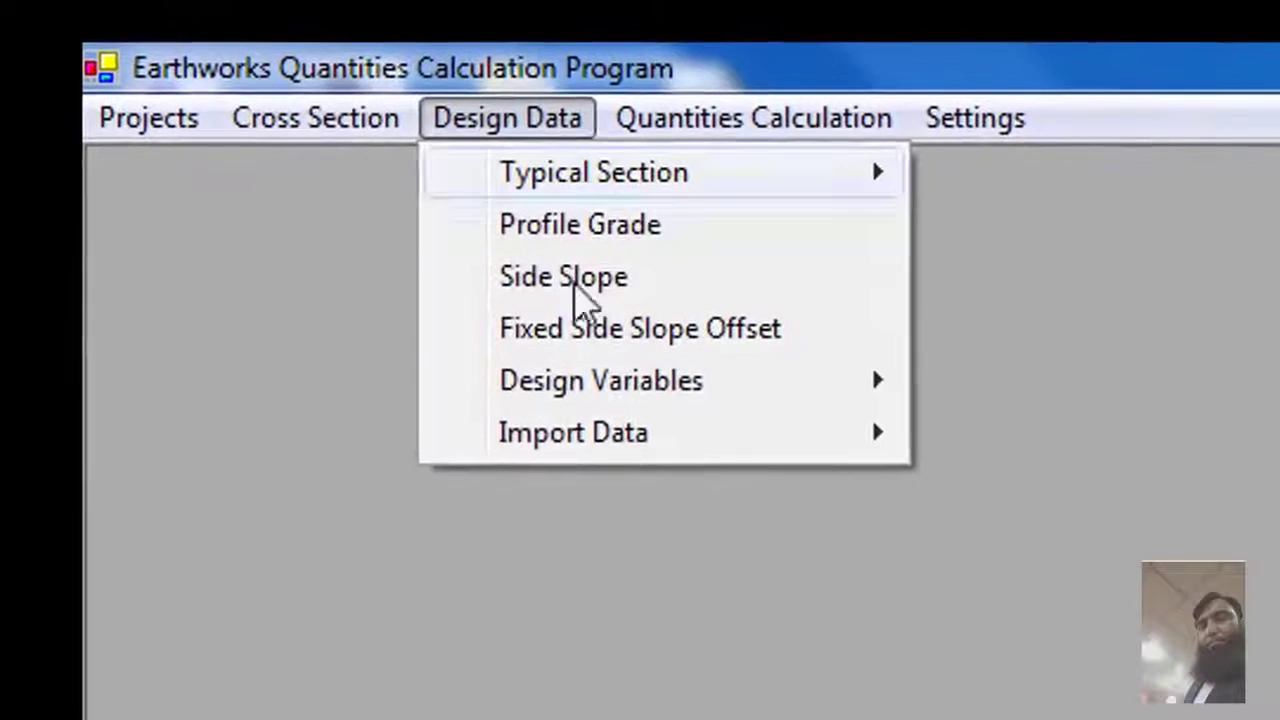
{"action": "mouse_move", "coordinate": [612, 438]}
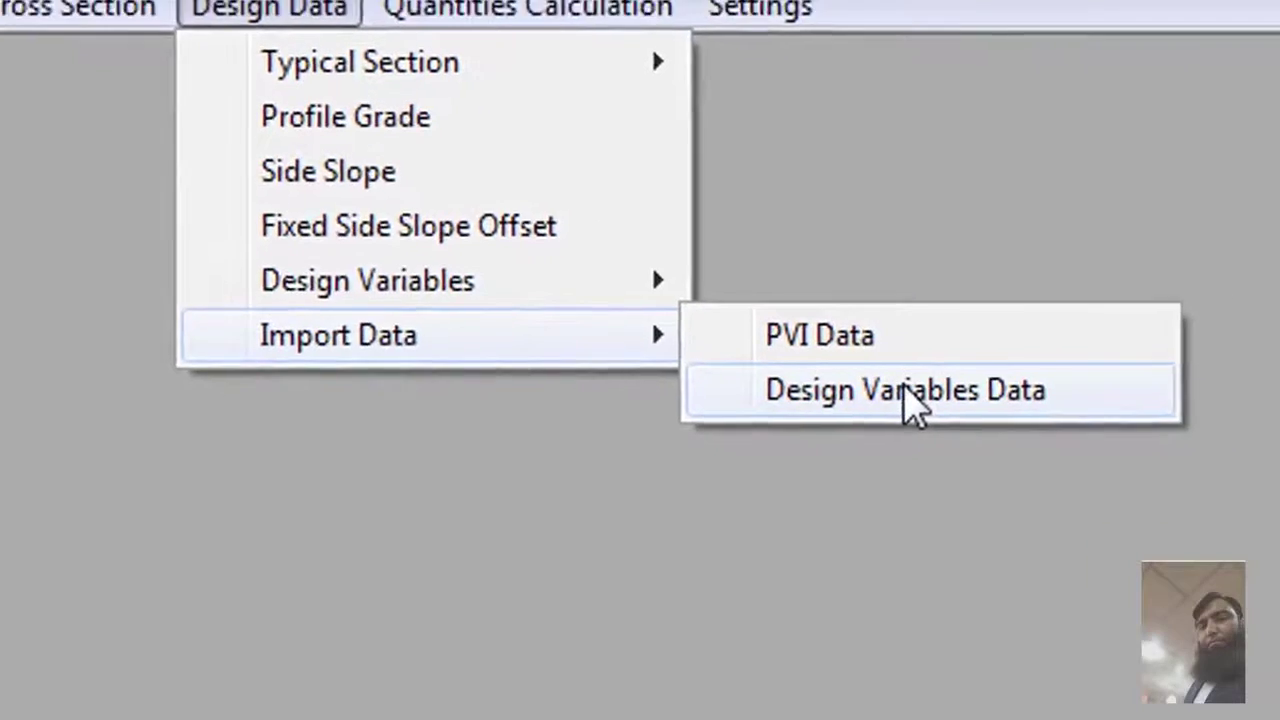
{"action": "left_click", "coordinate": [1122, 495]}
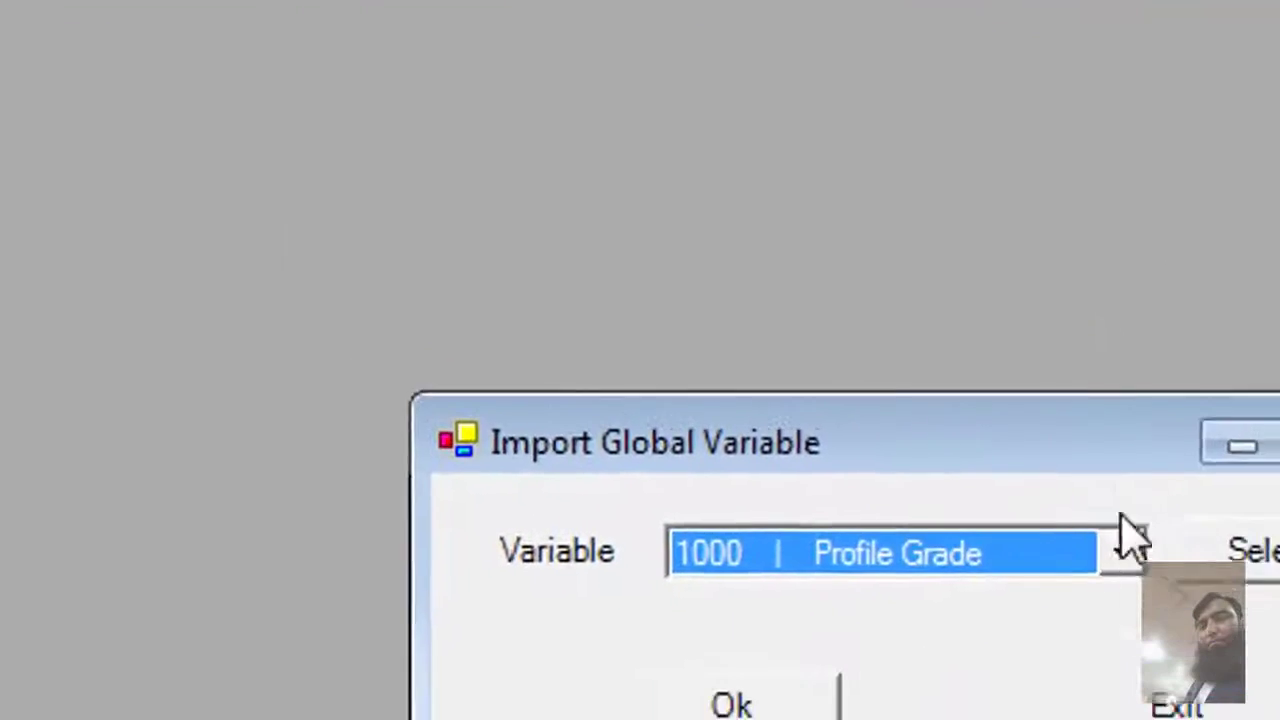
{"action": "left_click", "coordinate": [1125, 548]}
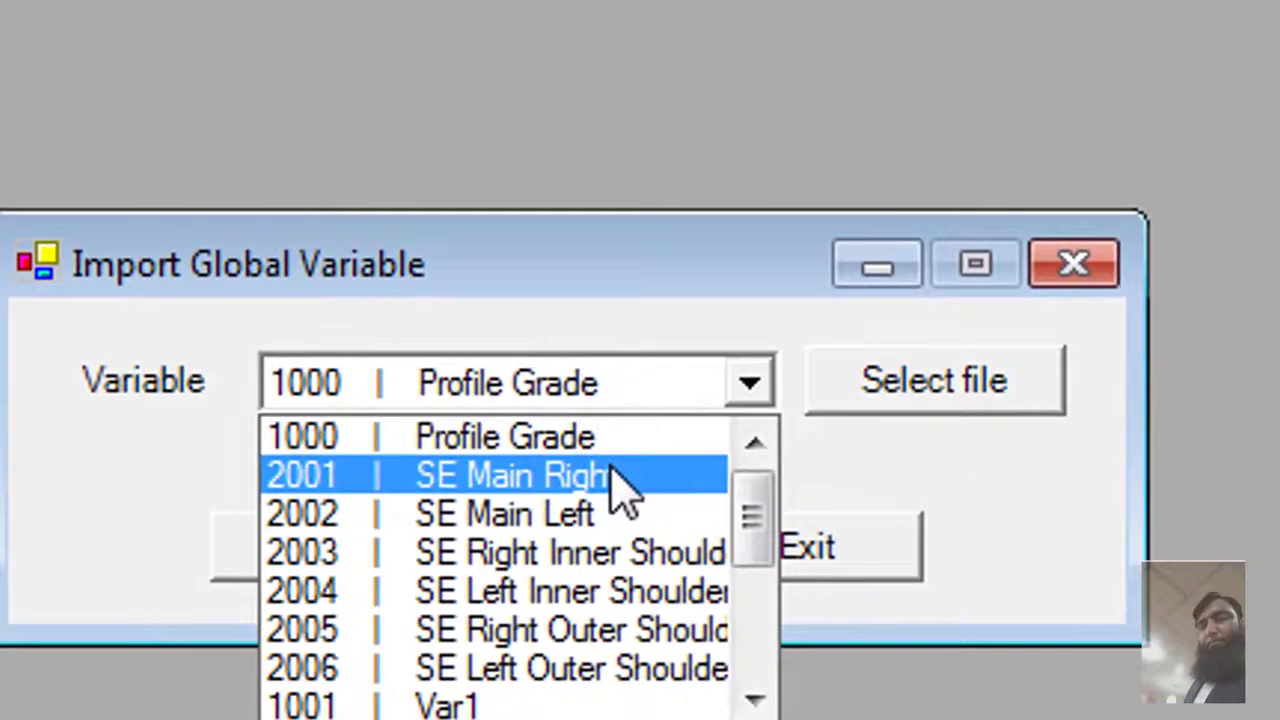
{"action": "left_click", "coordinate": [620, 478]}
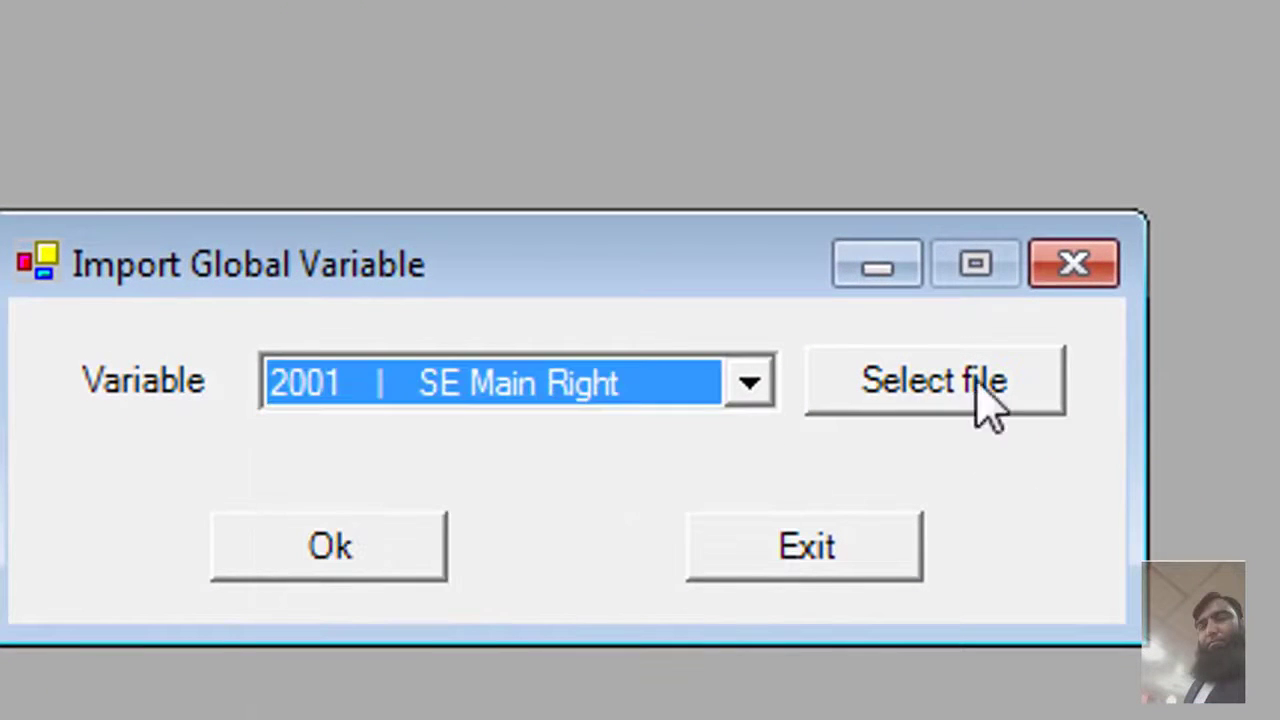
- Create a text document named RS SUPER in New folder while choosing the import file
{"action": "left_click", "coordinate": [868, 405]}
{"action": "right_click", "coordinate": [110, 192]}
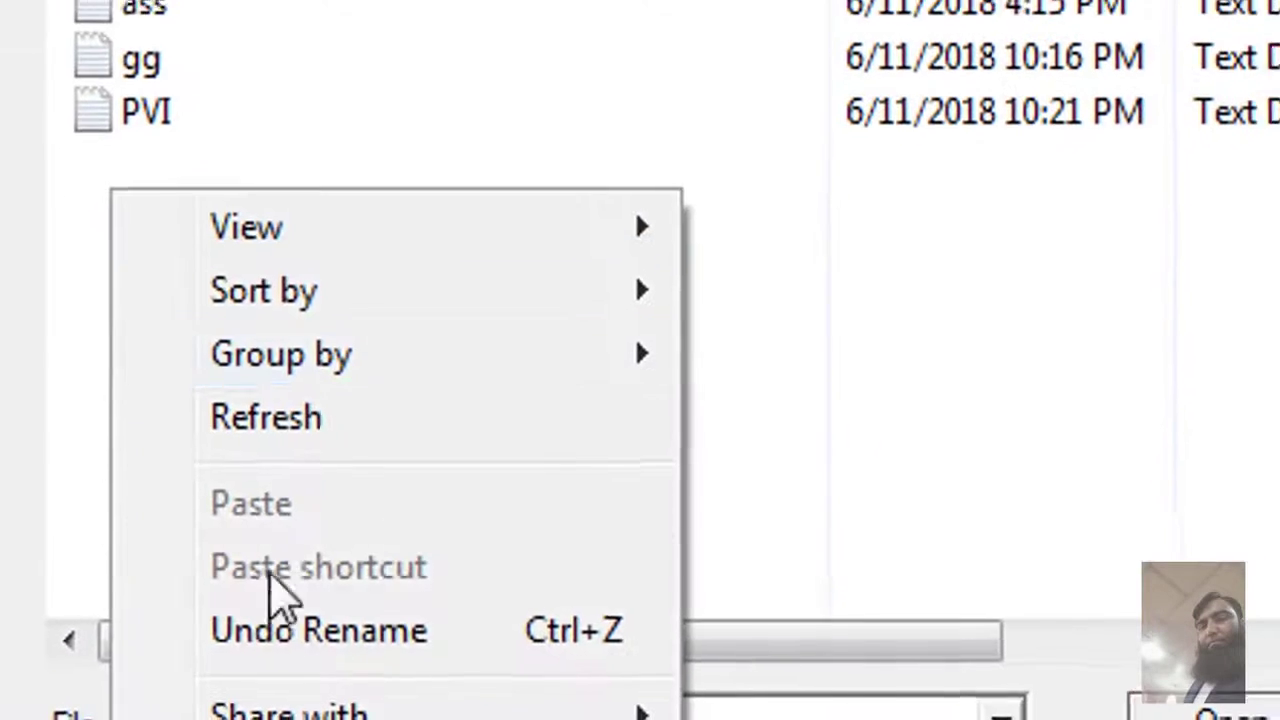
{"action": "mouse_move", "coordinate": [317, 714]}
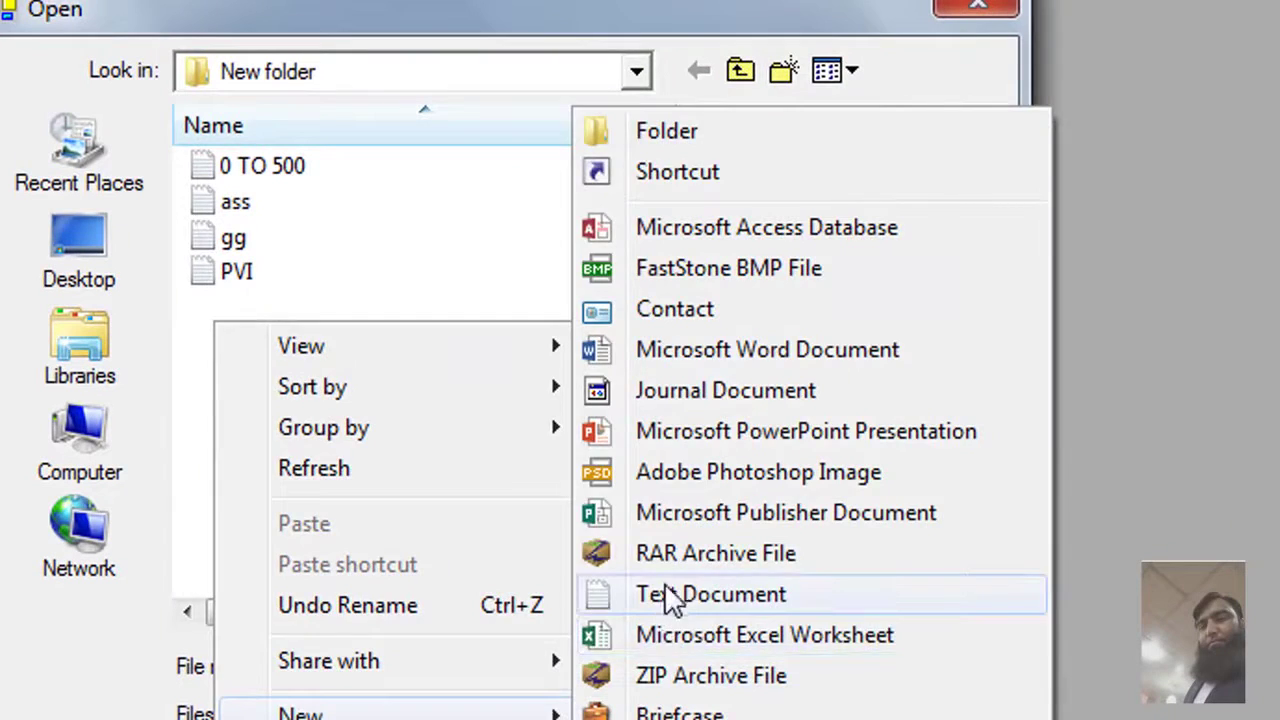
{"action": "left_click", "coordinate": [672, 596]}
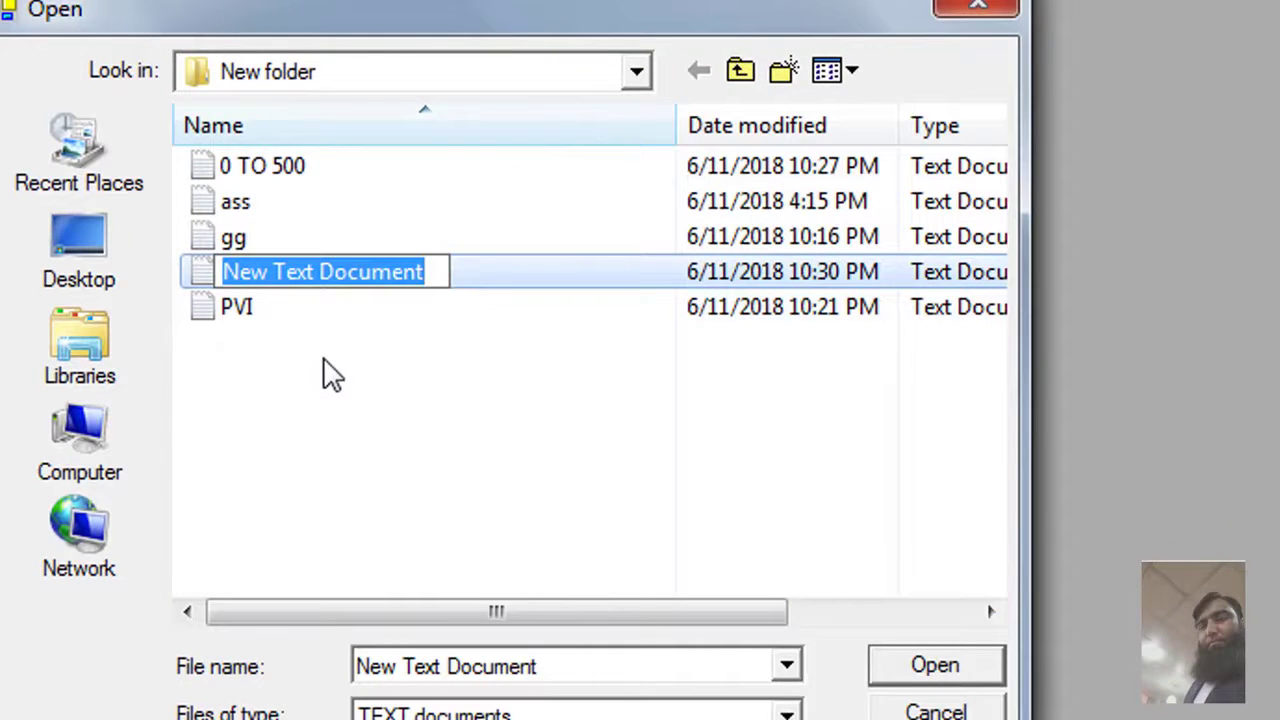
{"action": "type", "text": "RS S"}
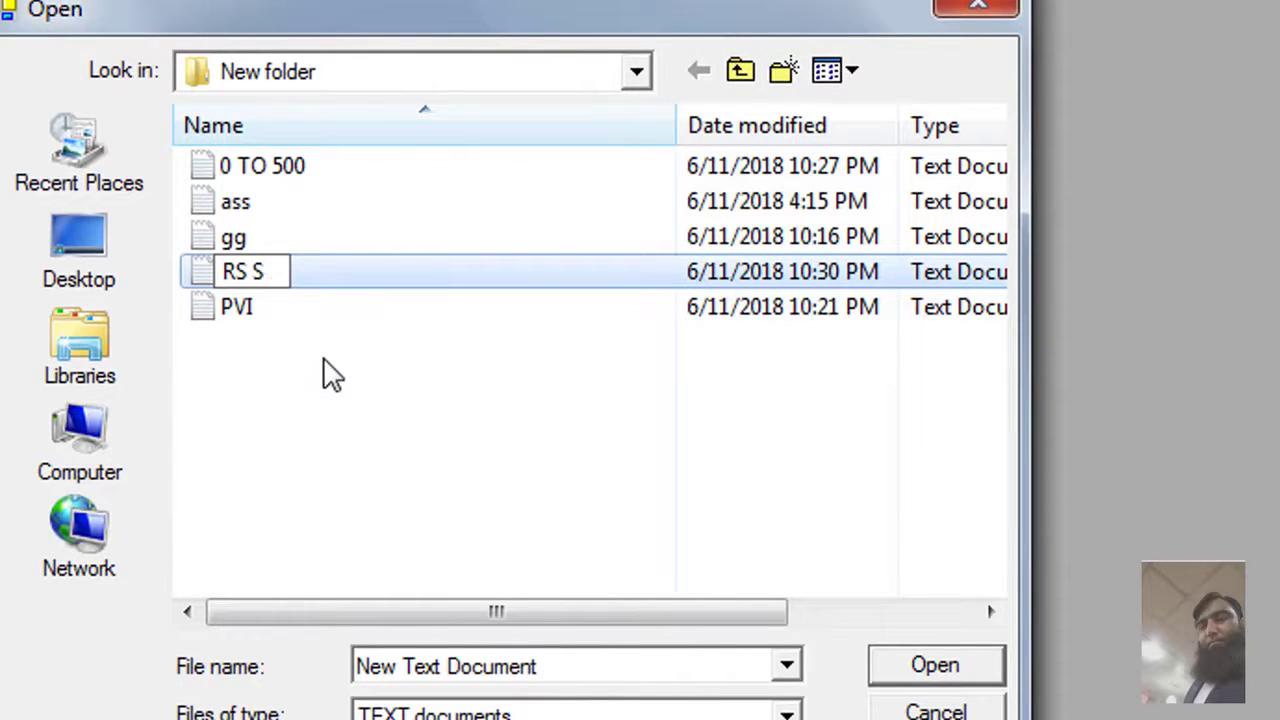
{"action": "type", "text": "UPER"}
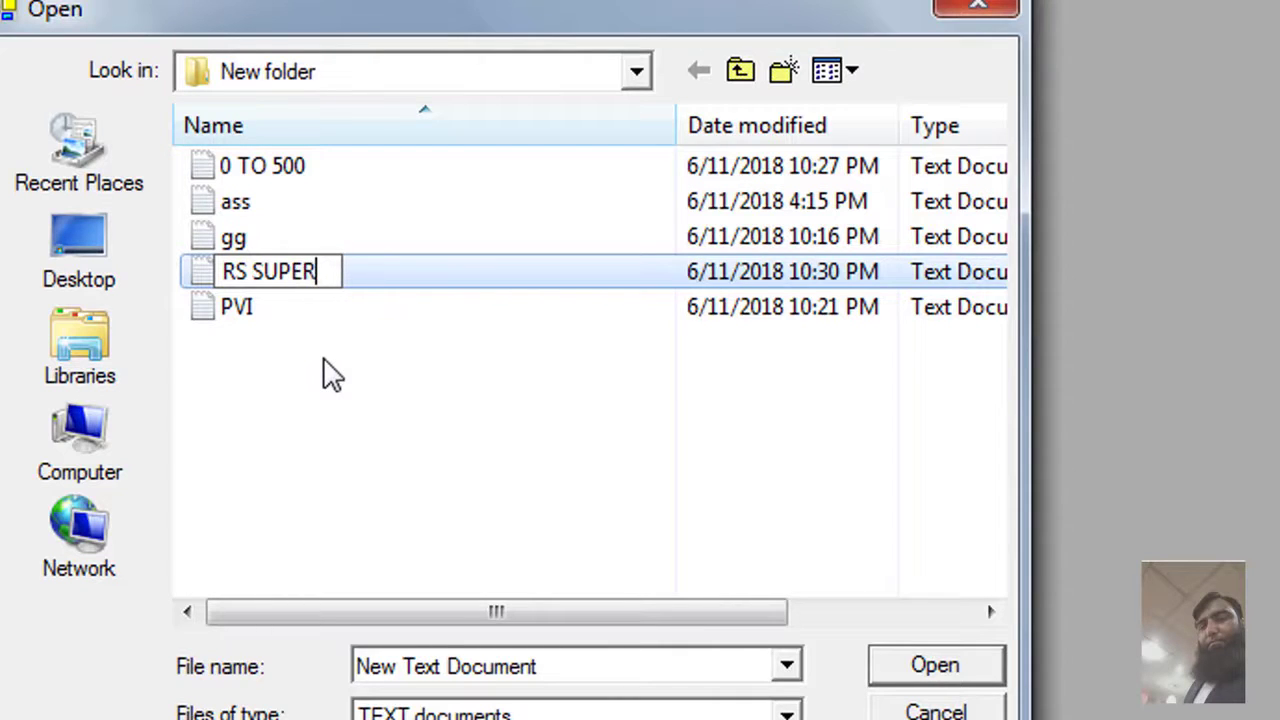
{"action": "key", "text": "Return"}
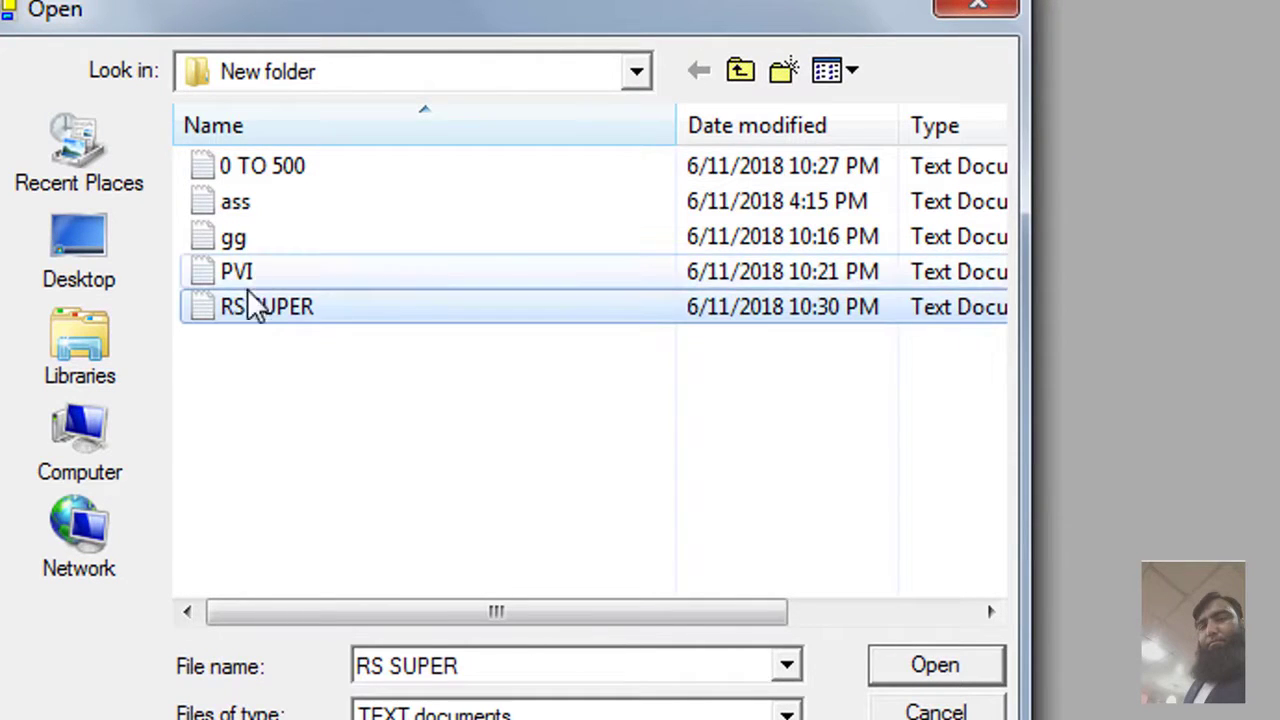
- Open RS SUPER in Notepad, paste the copied station and superelevation list, then close the file with its changes saved
{"action": "right_click", "coordinate": [258, 316]}
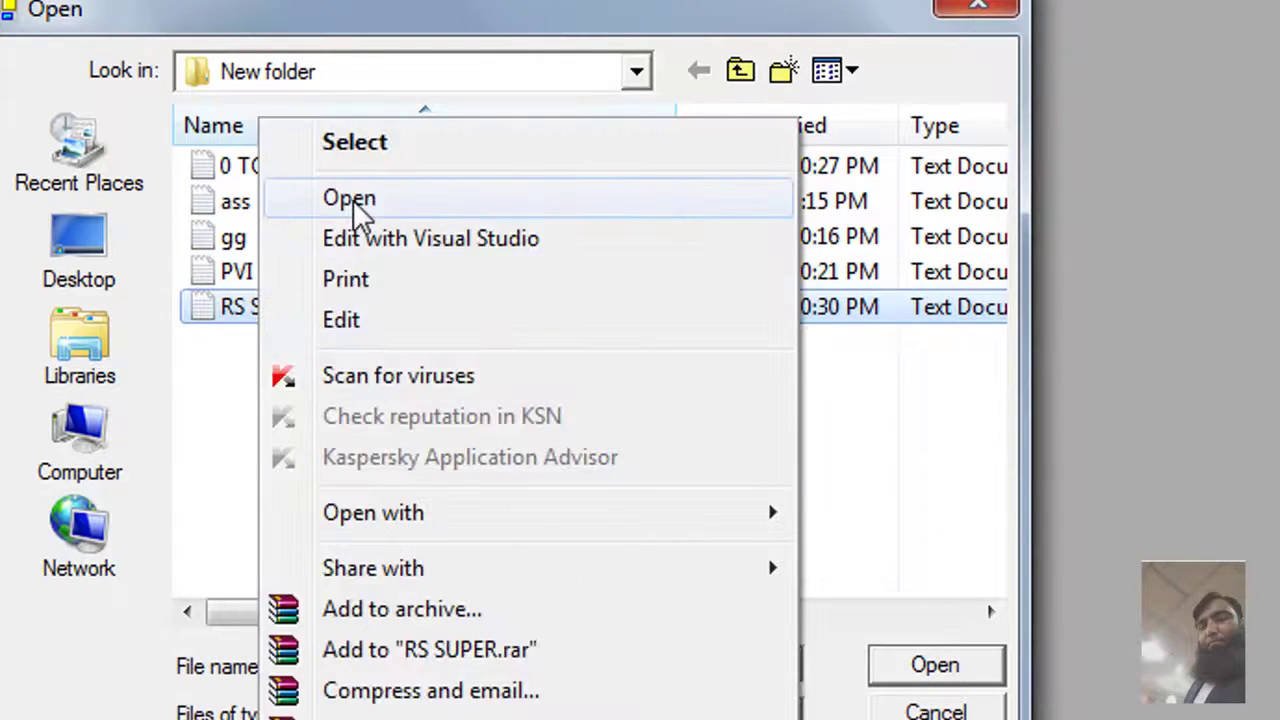
{"action": "left_click", "coordinate": [352, 200]}
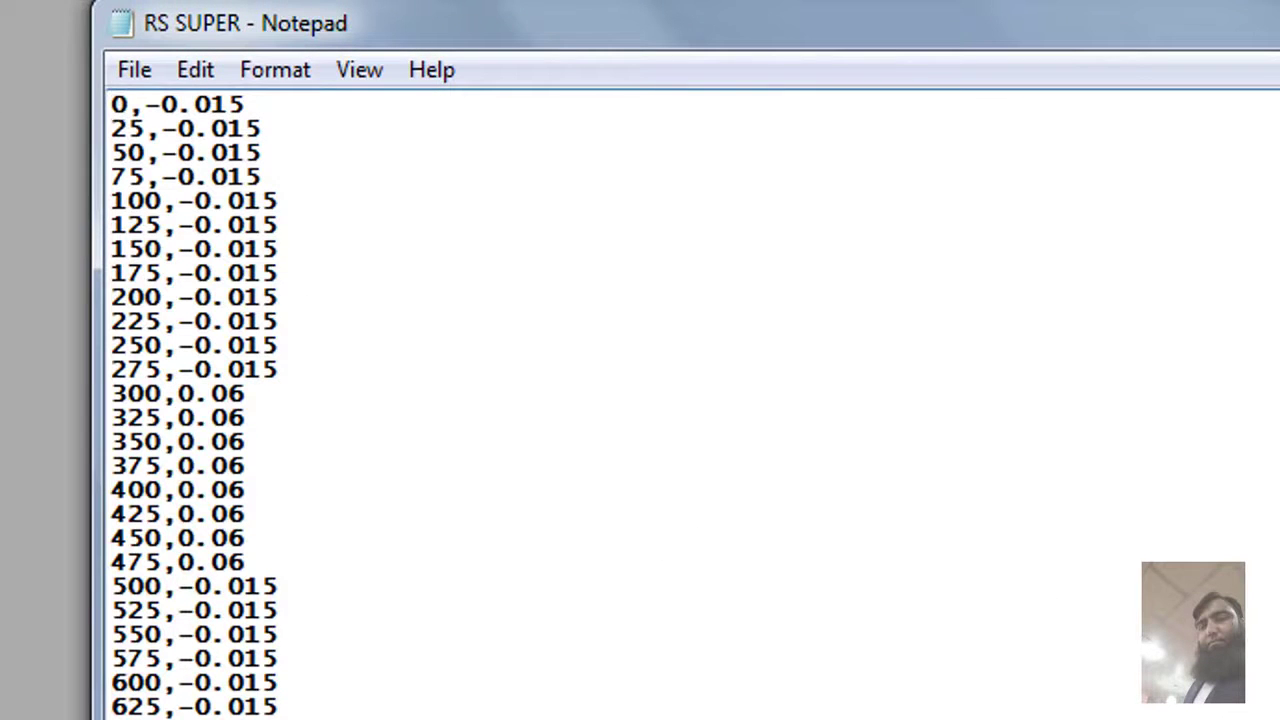
{"action": "key", "text": "alt+F4"}
{"action": "left_click", "coordinate": [1025, 651]}
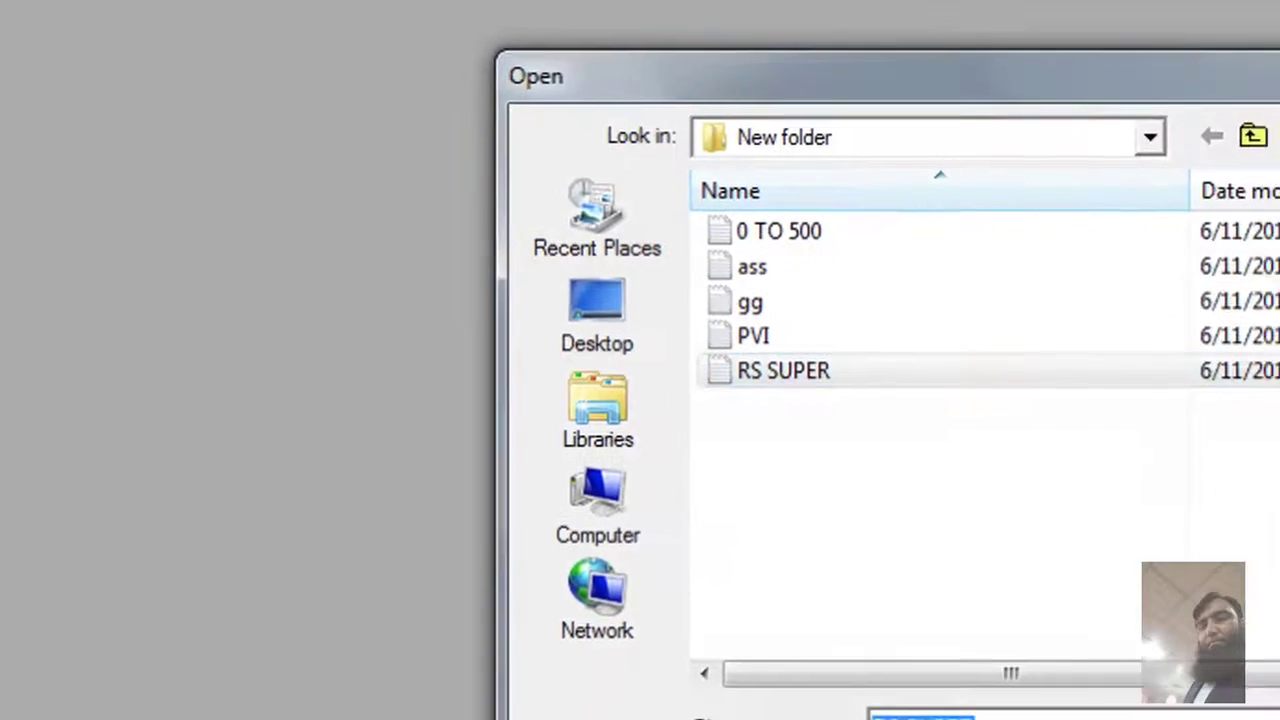
- Choose RS SUPER as the source file, run the SE Main Right import and exit the import dialog
{"action": "key", "text": "Return"}
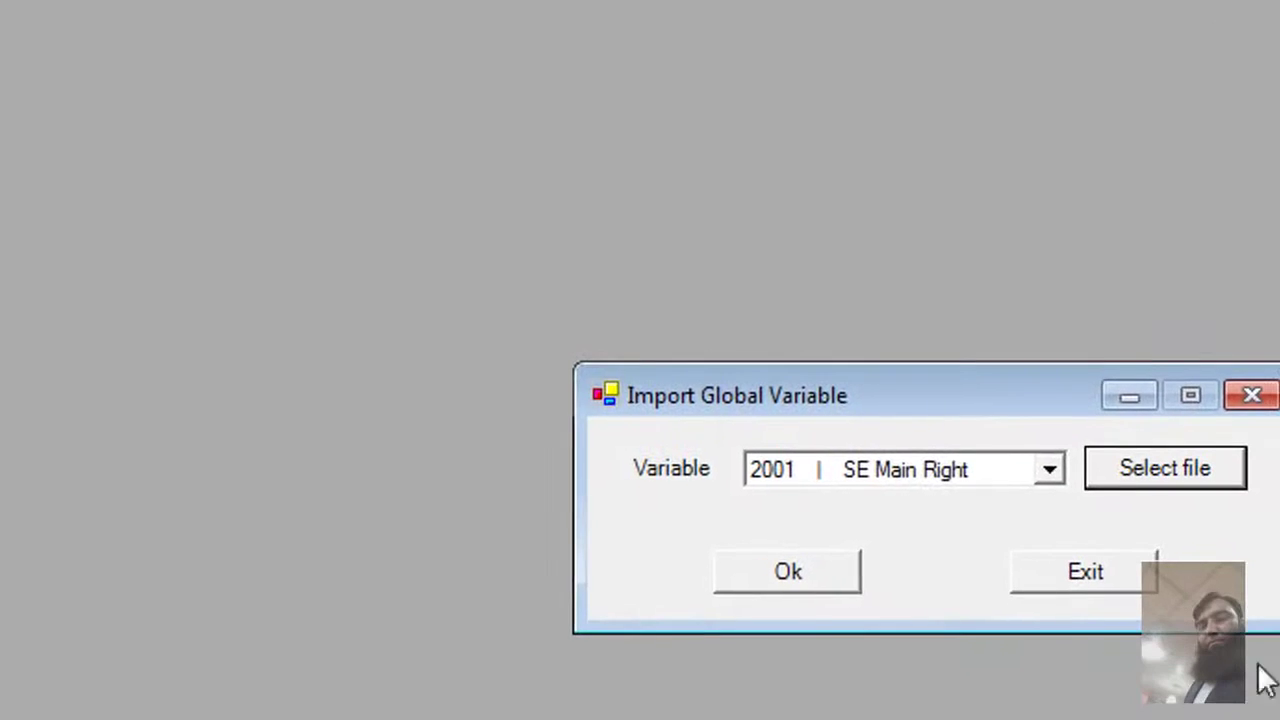
{"action": "left_click", "coordinate": [778, 575]}
{"action": "left_click", "coordinate": [1115, 652]}
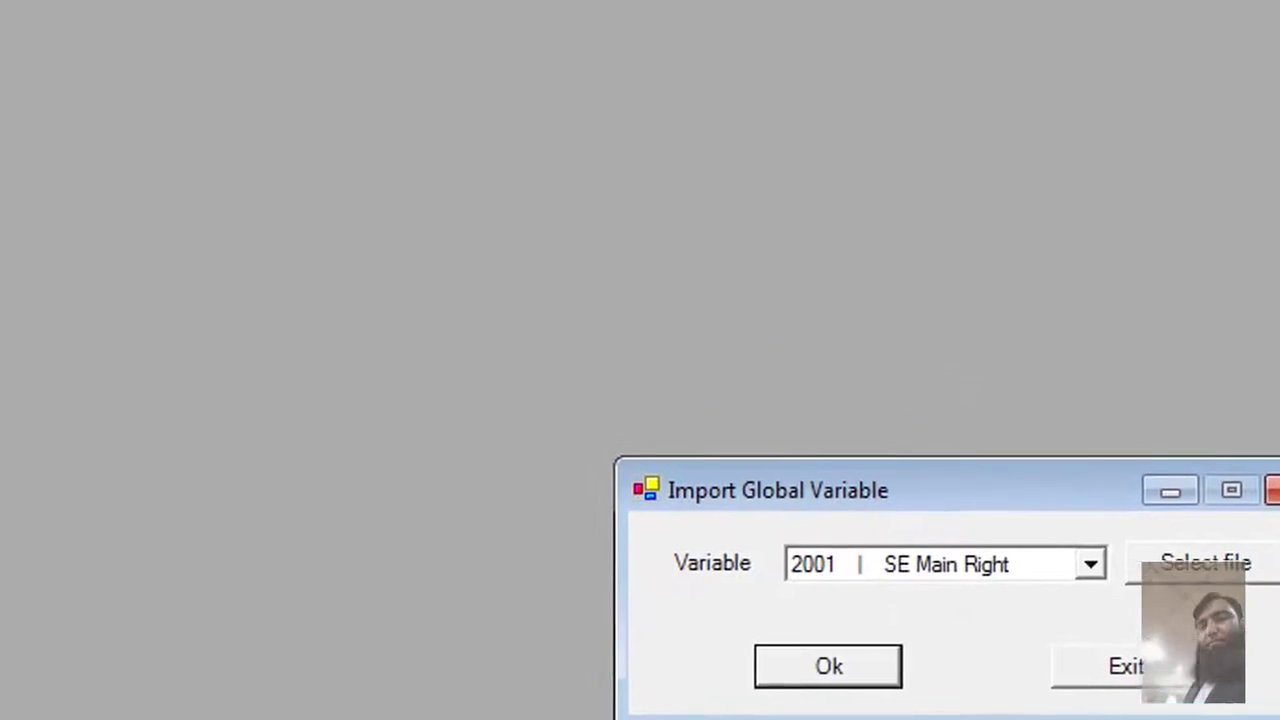
{"action": "left_click", "coordinate": [1110, 666]}
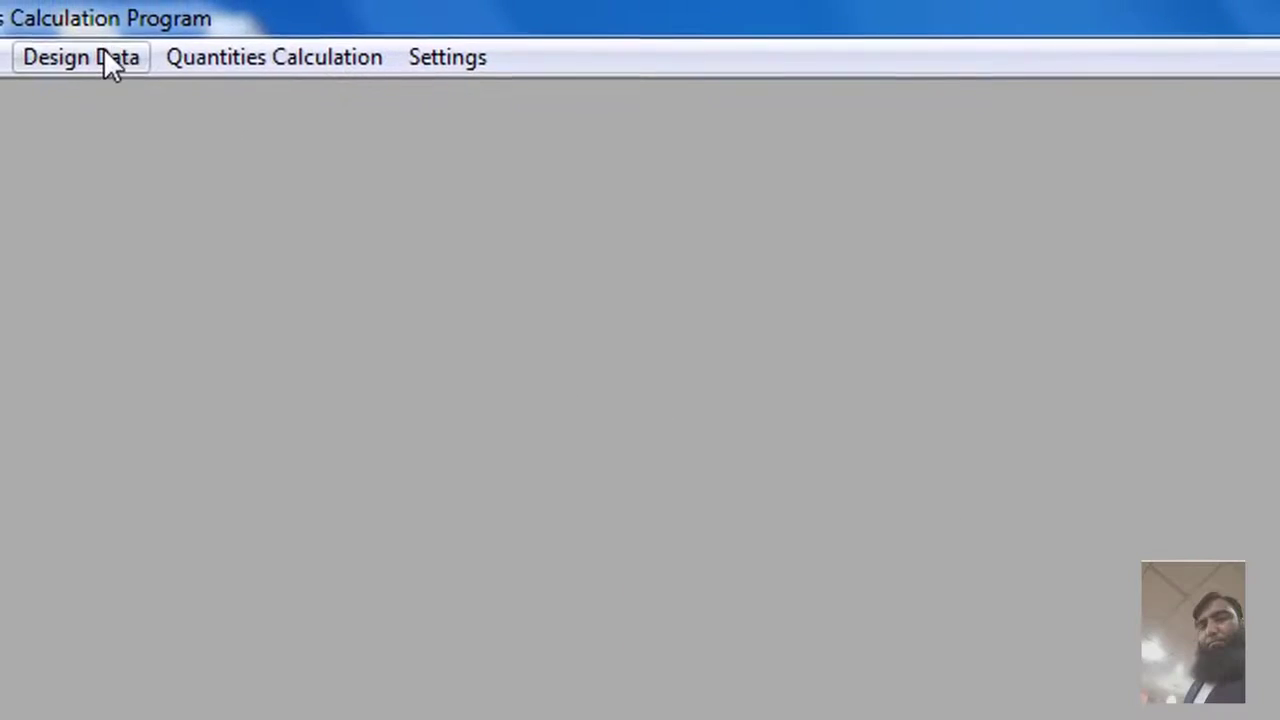
- Open the design variables' value modification window and display the values of SE Main Right
{"action": "left_click", "coordinate": [105, 60]}
{"action": "mouse_move", "coordinate": [215, 276]}
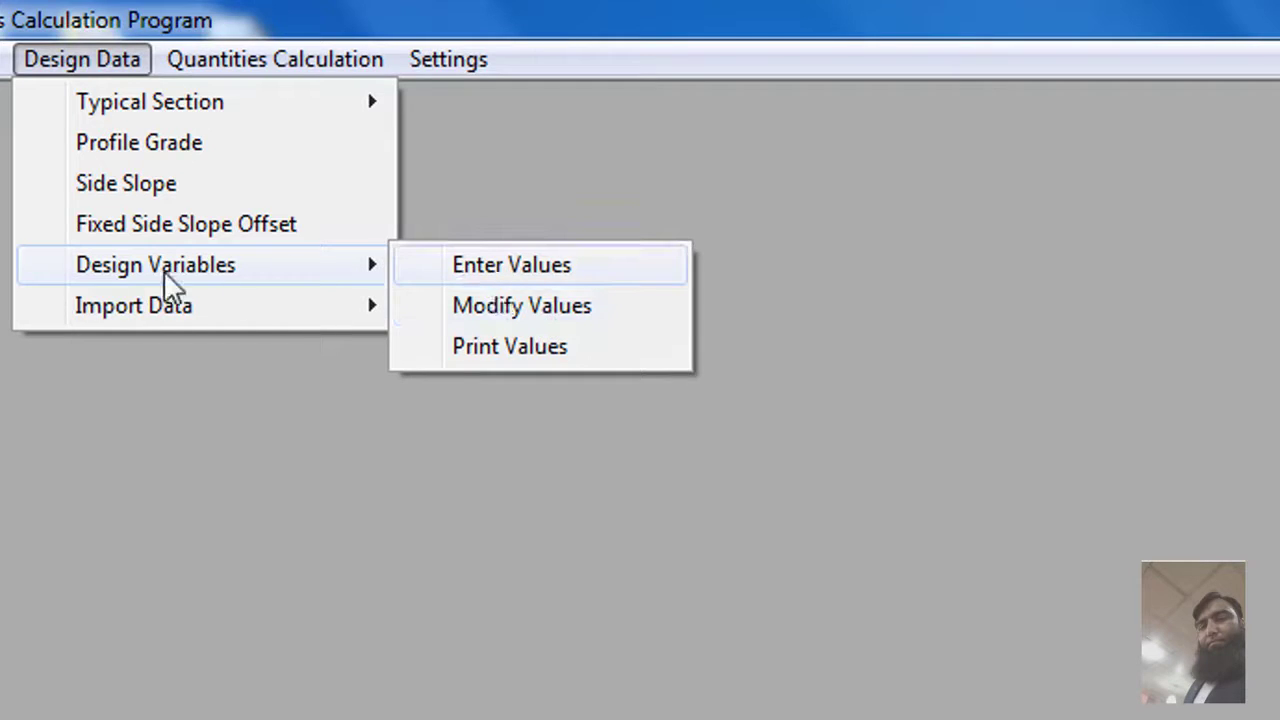
{"action": "left_click", "coordinate": [512, 310]}
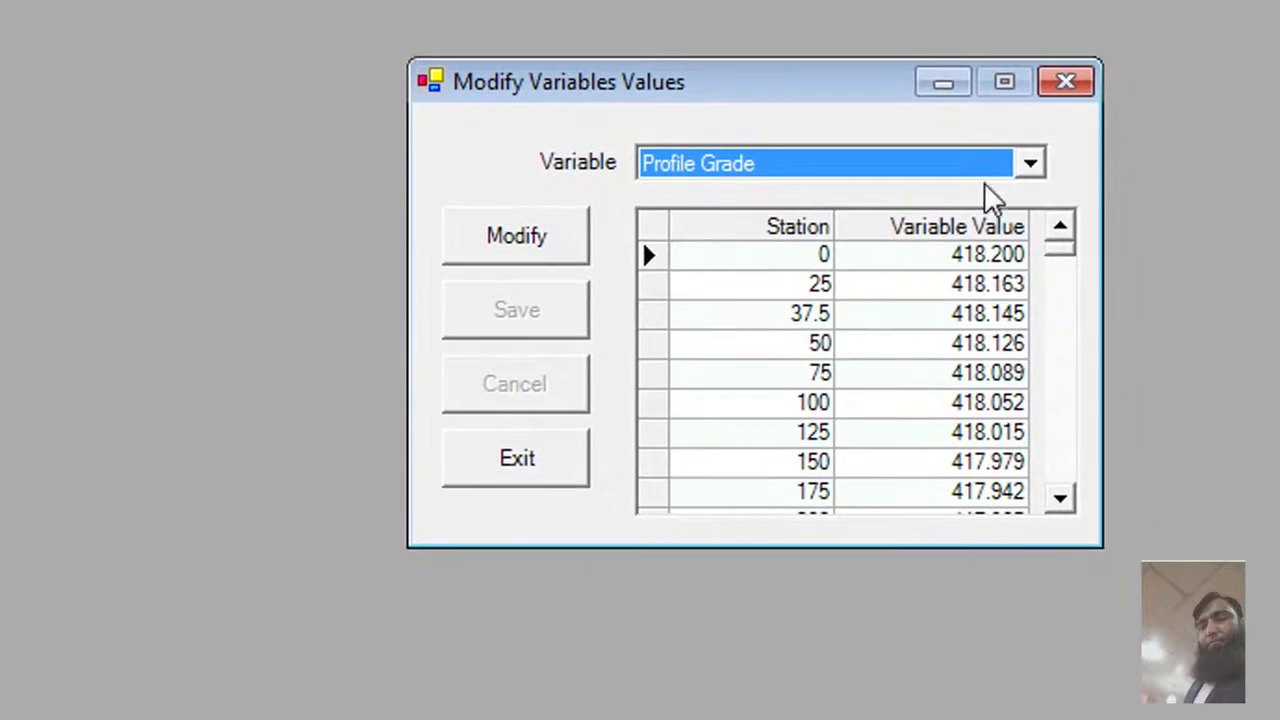
{"action": "left_click", "coordinate": [1025, 165]}
{"action": "left_click", "coordinate": [880, 218]}
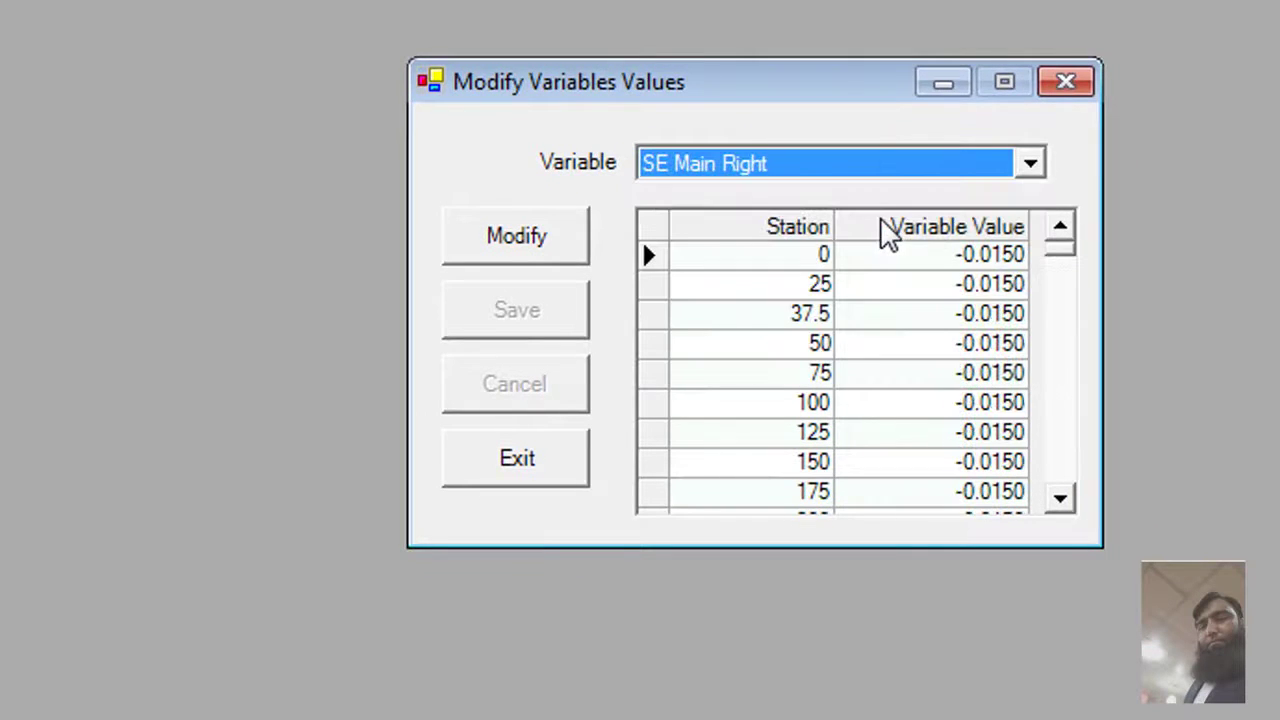
- Examine the imported SE Main Right values across stations 0 to 750, then close the values window
{"action": "scroll", "coordinate": [1068, 262], "scroll_direction": "down", "scroll_amount": 7}
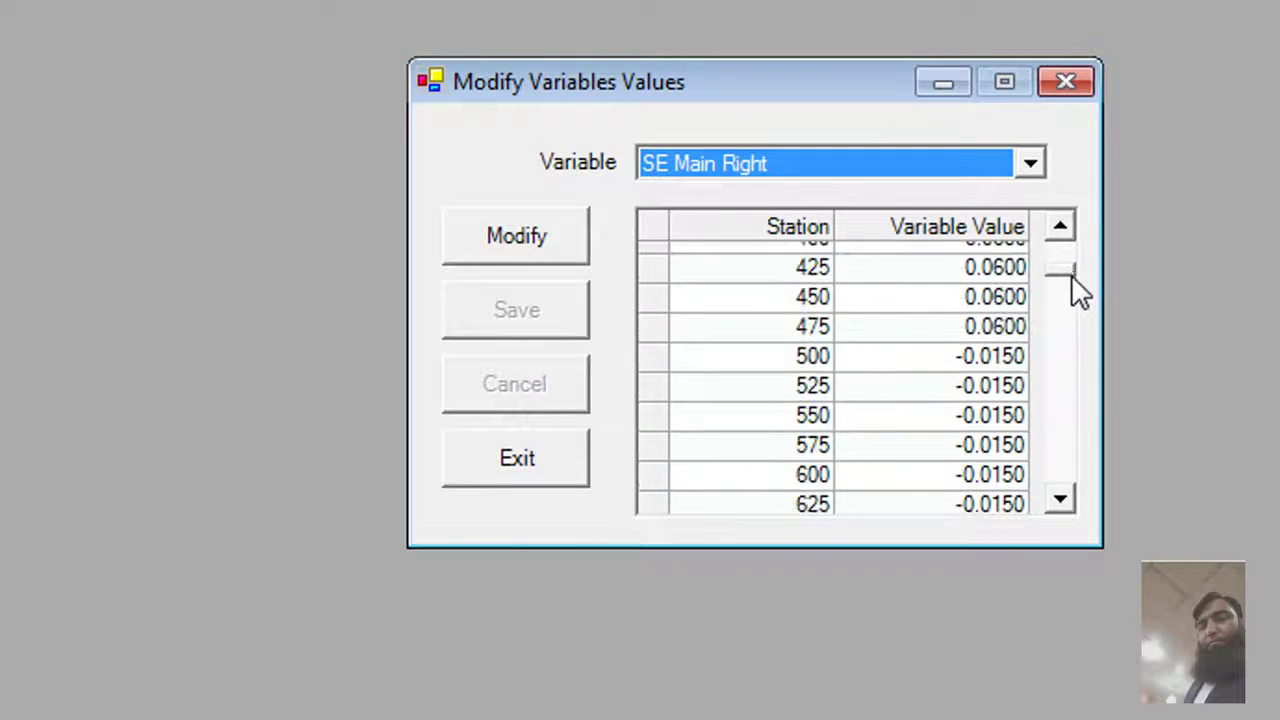
{"action": "left_click", "coordinate": [1047, 499]}
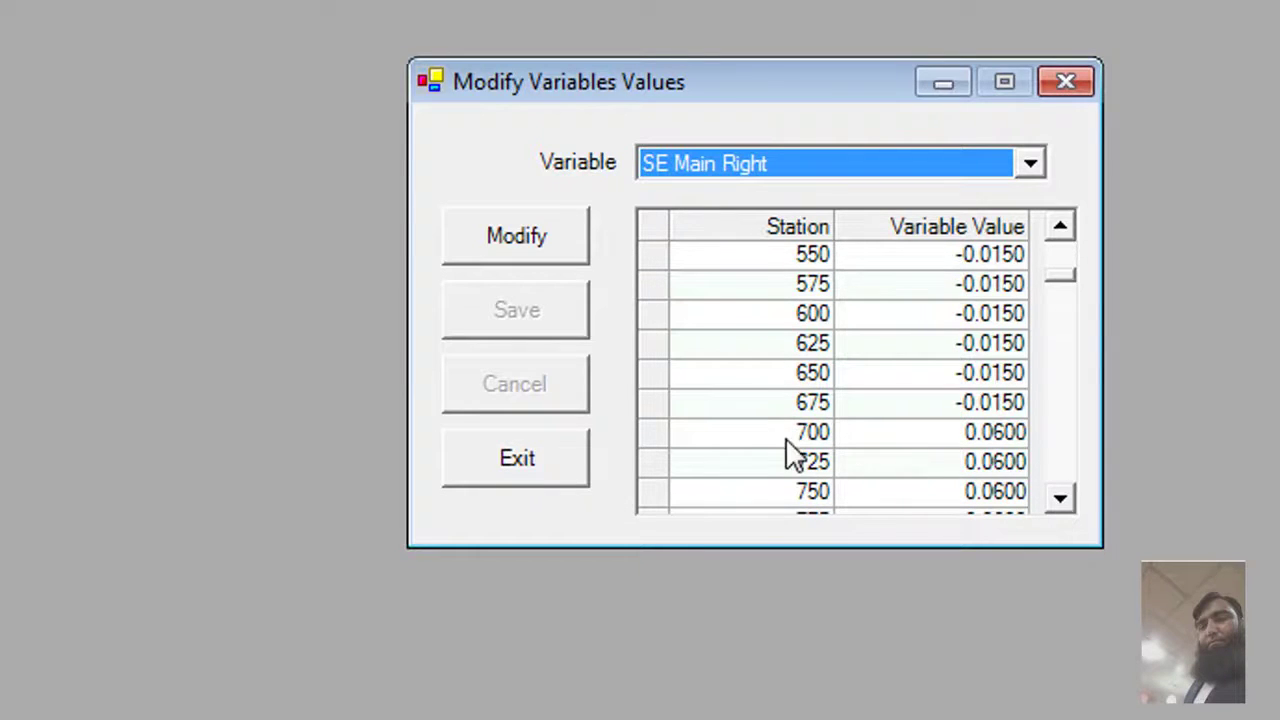
{"action": "left_click", "coordinate": [1062, 266]}
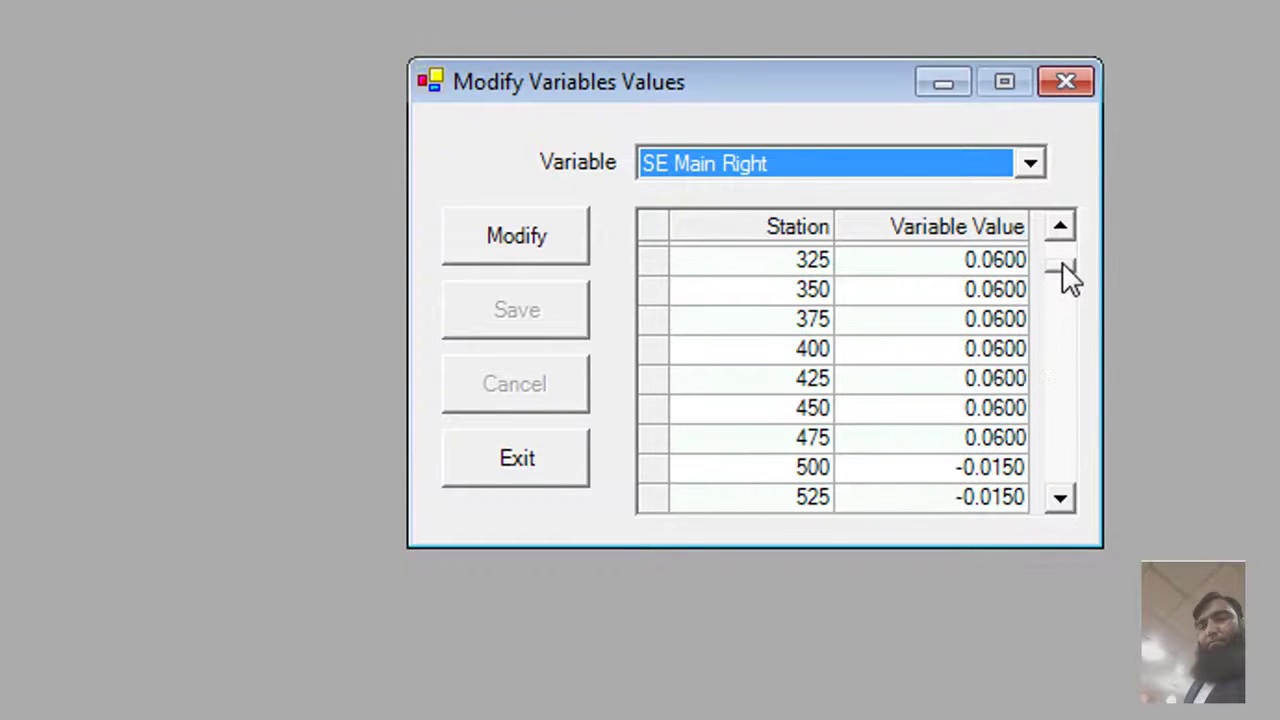
{"action": "left_click", "coordinate": [857, 285]}
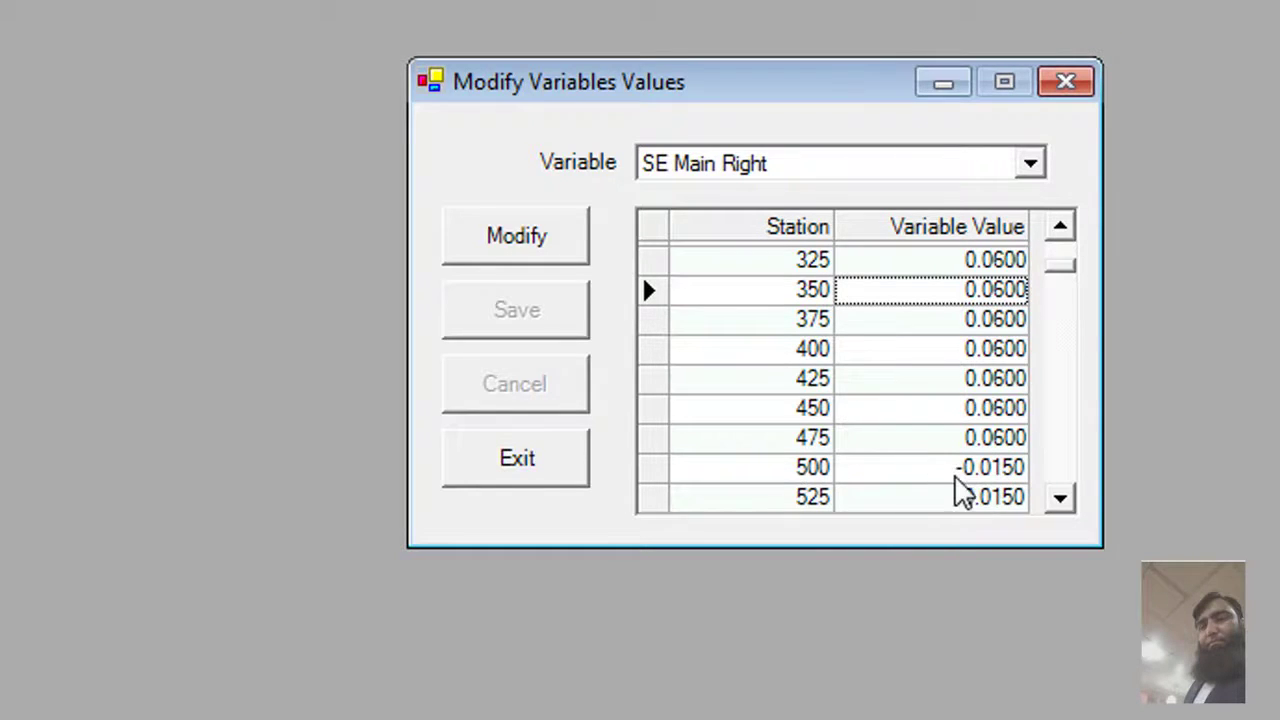
{"action": "left_click", "coordinate": [1060, 497]}
{"action": "left_click", "coordinate": [1060, 497]}
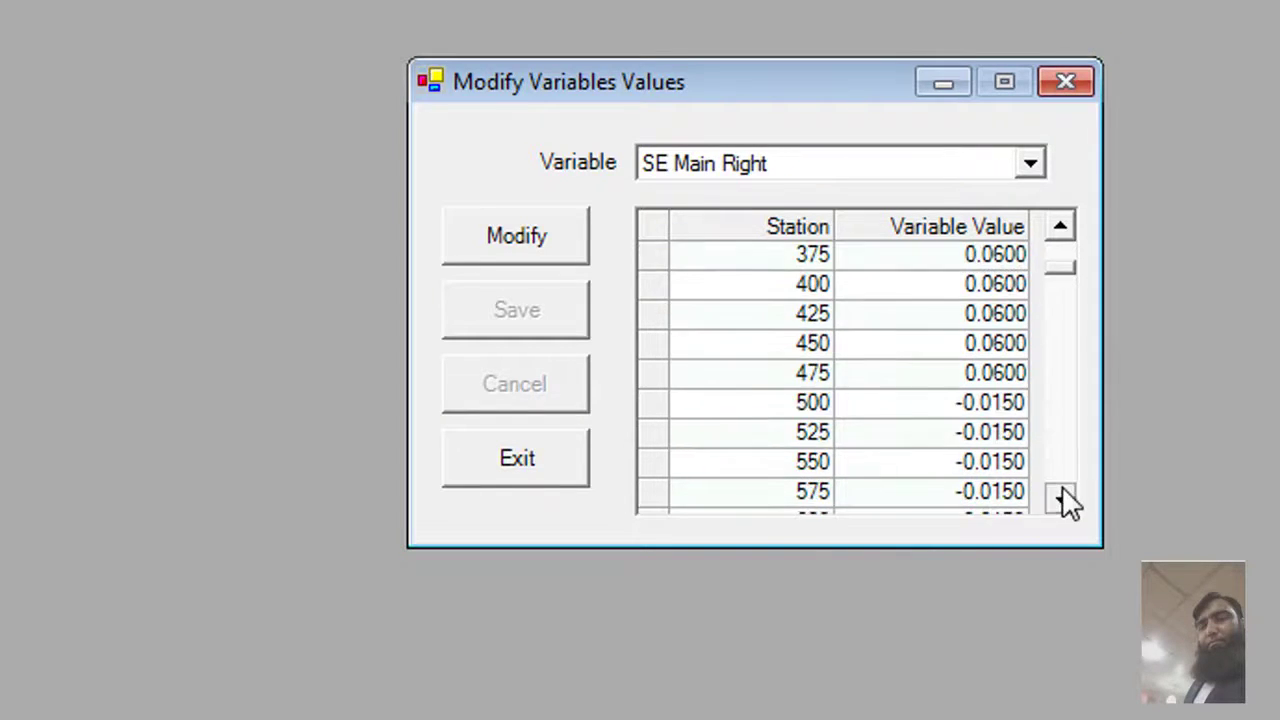
{"action": "left_click", "coordinate": [1060, 495]}
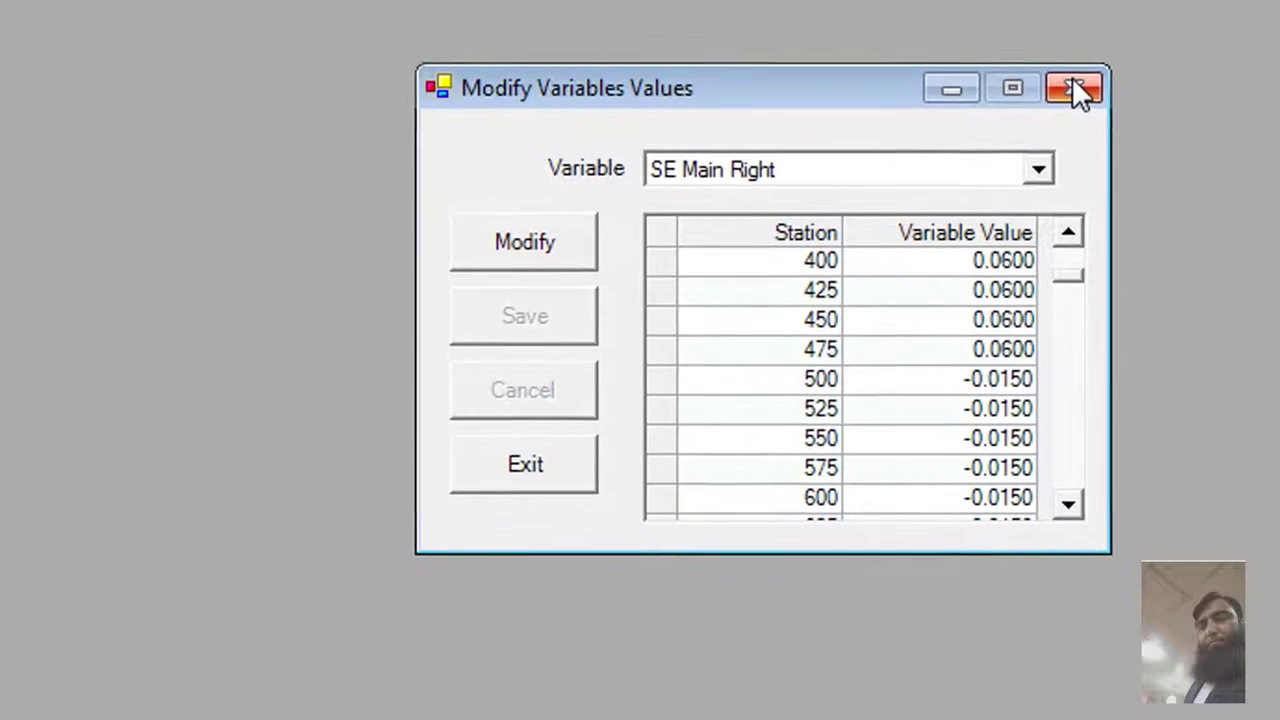
{"action": "left_click", "coordinate": [1066, 82]}
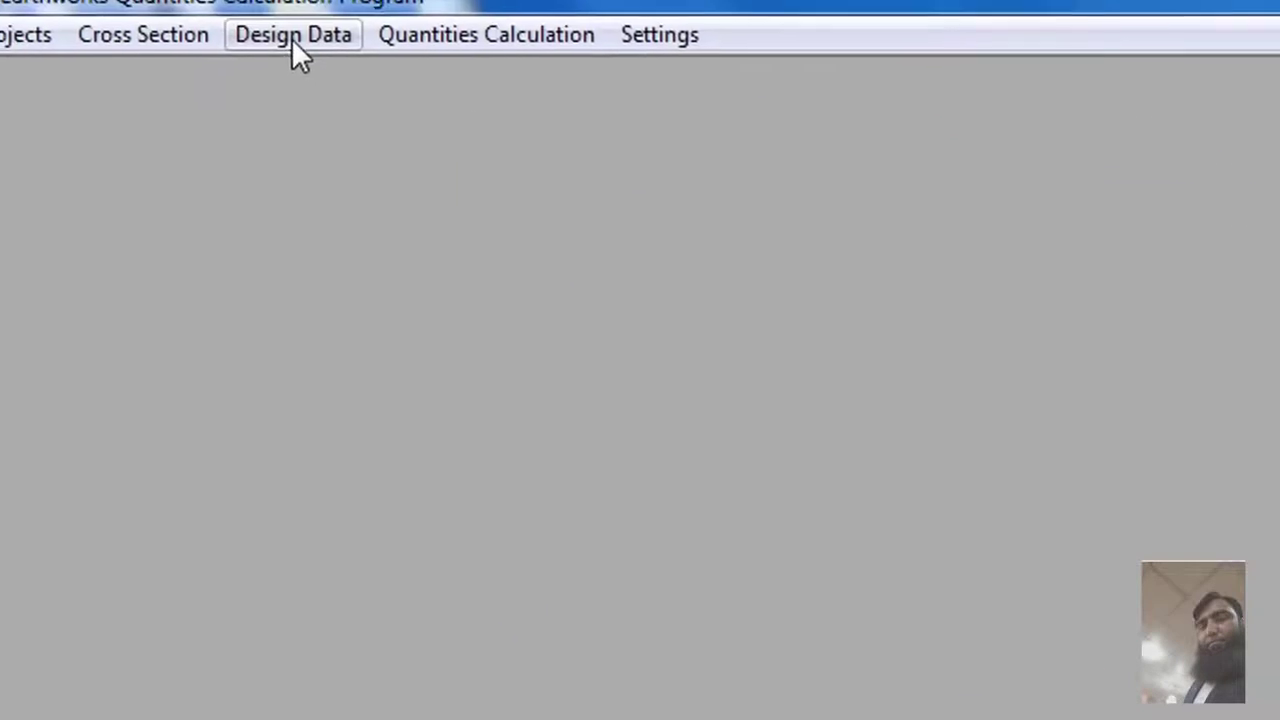
{"action": "left_click", "coordinate": [294, 36]}
{"action": "mouse_move", "coordinate": [478, 341]}
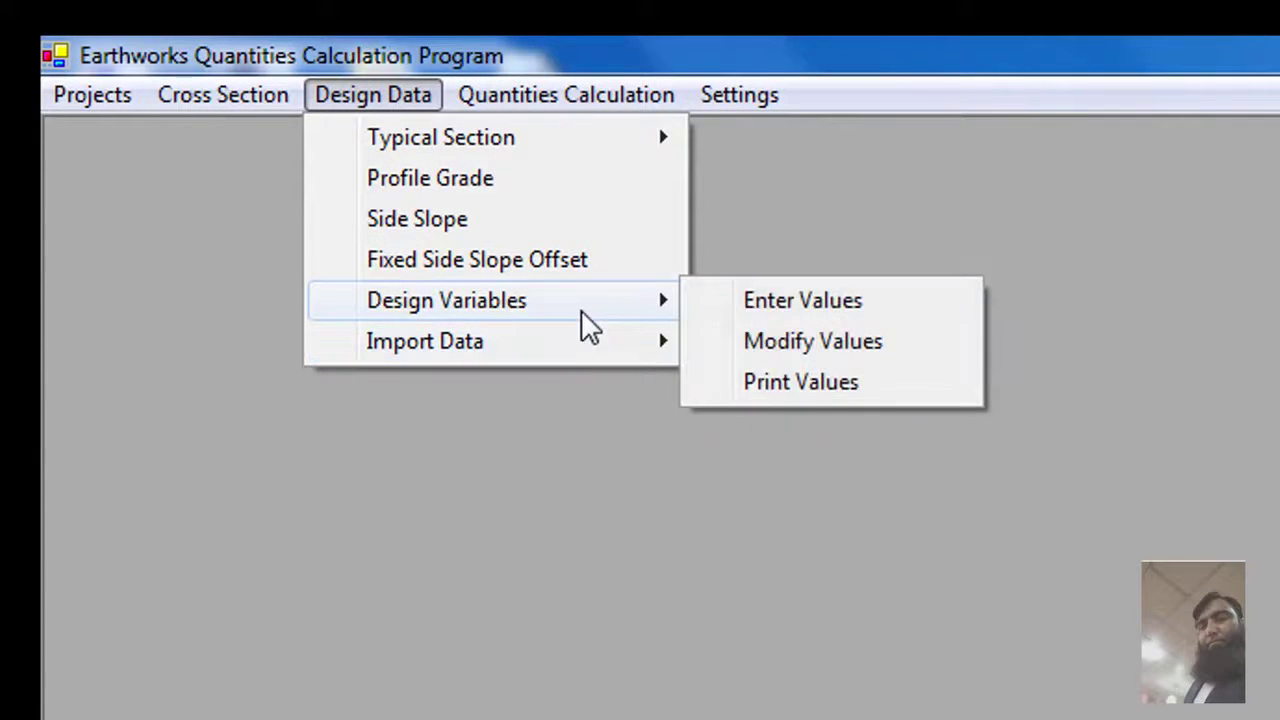
{"action": "mouse_move", "coordinate": [436, 139]}
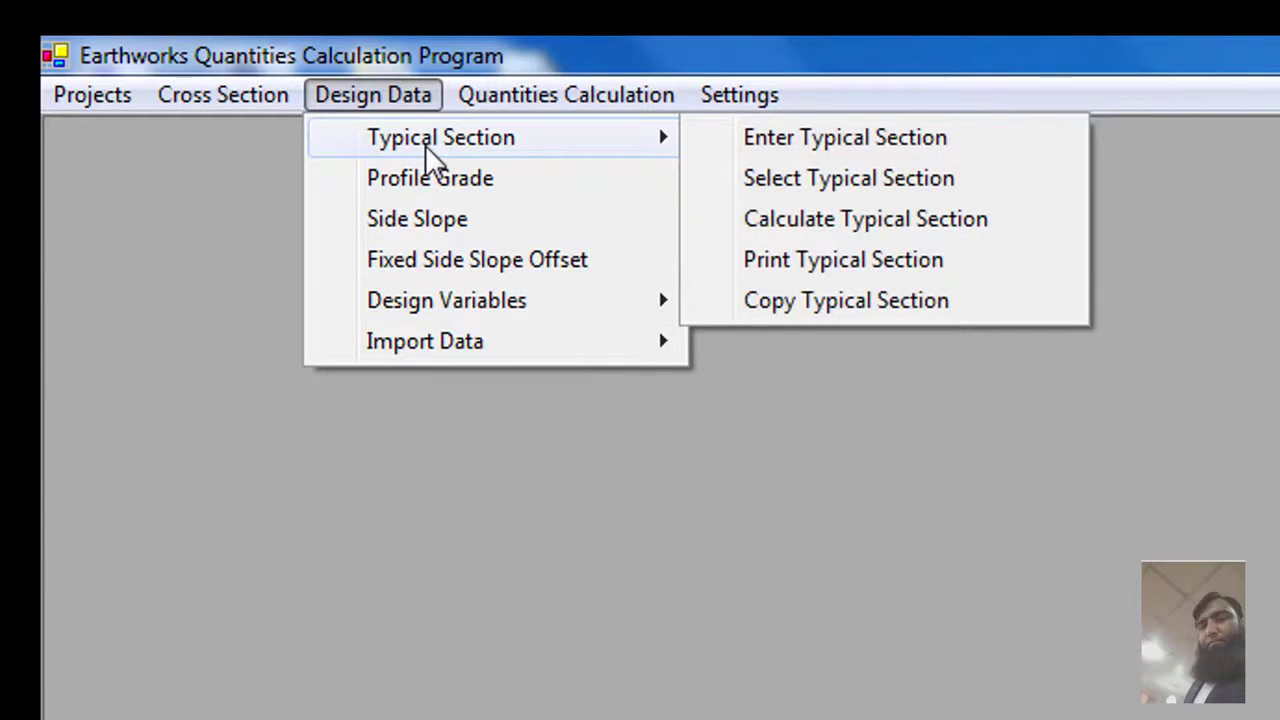